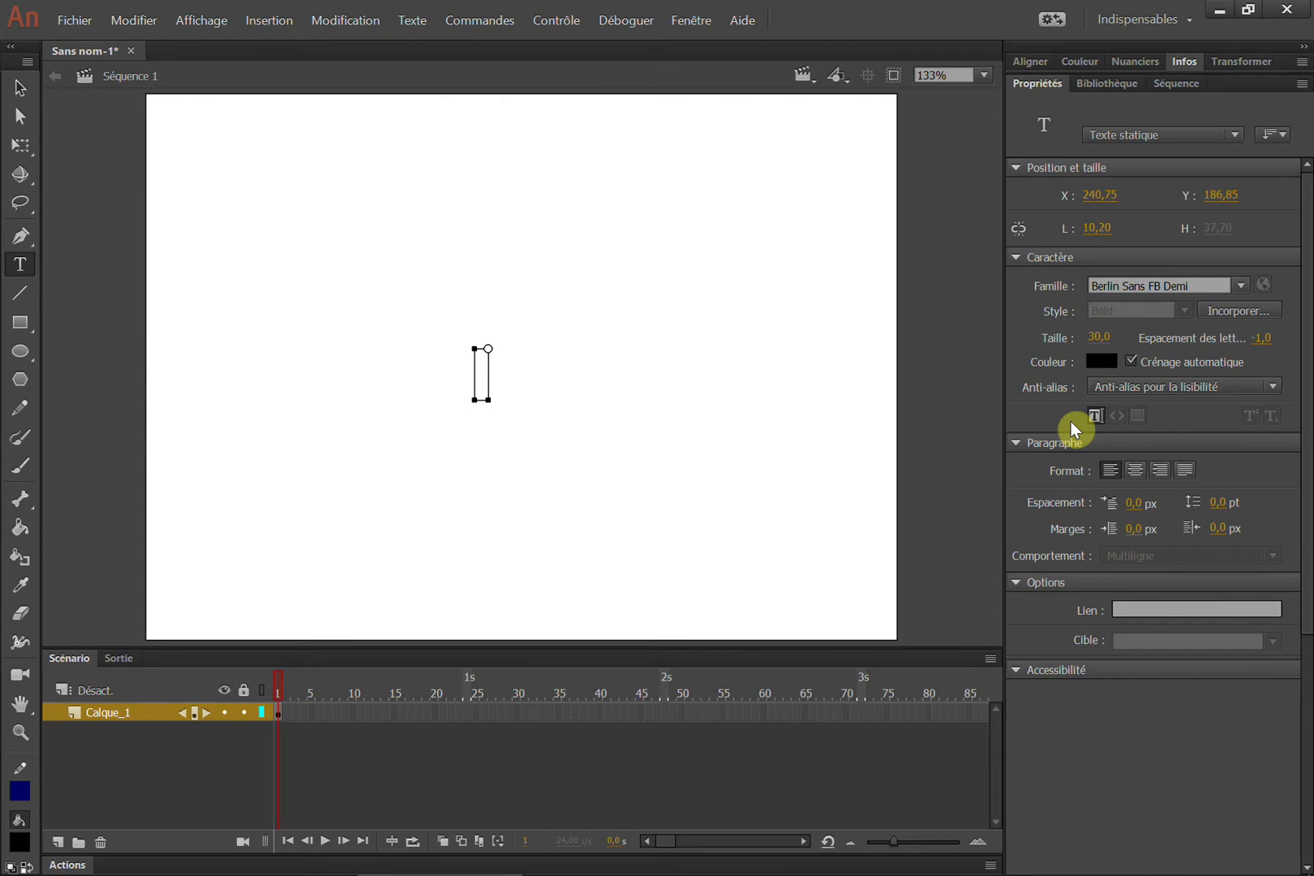
Enter four lines of text in the text box: AAAAAAAA, aaaaaa, BBB and a long row of lowercase b's.
key("Return")
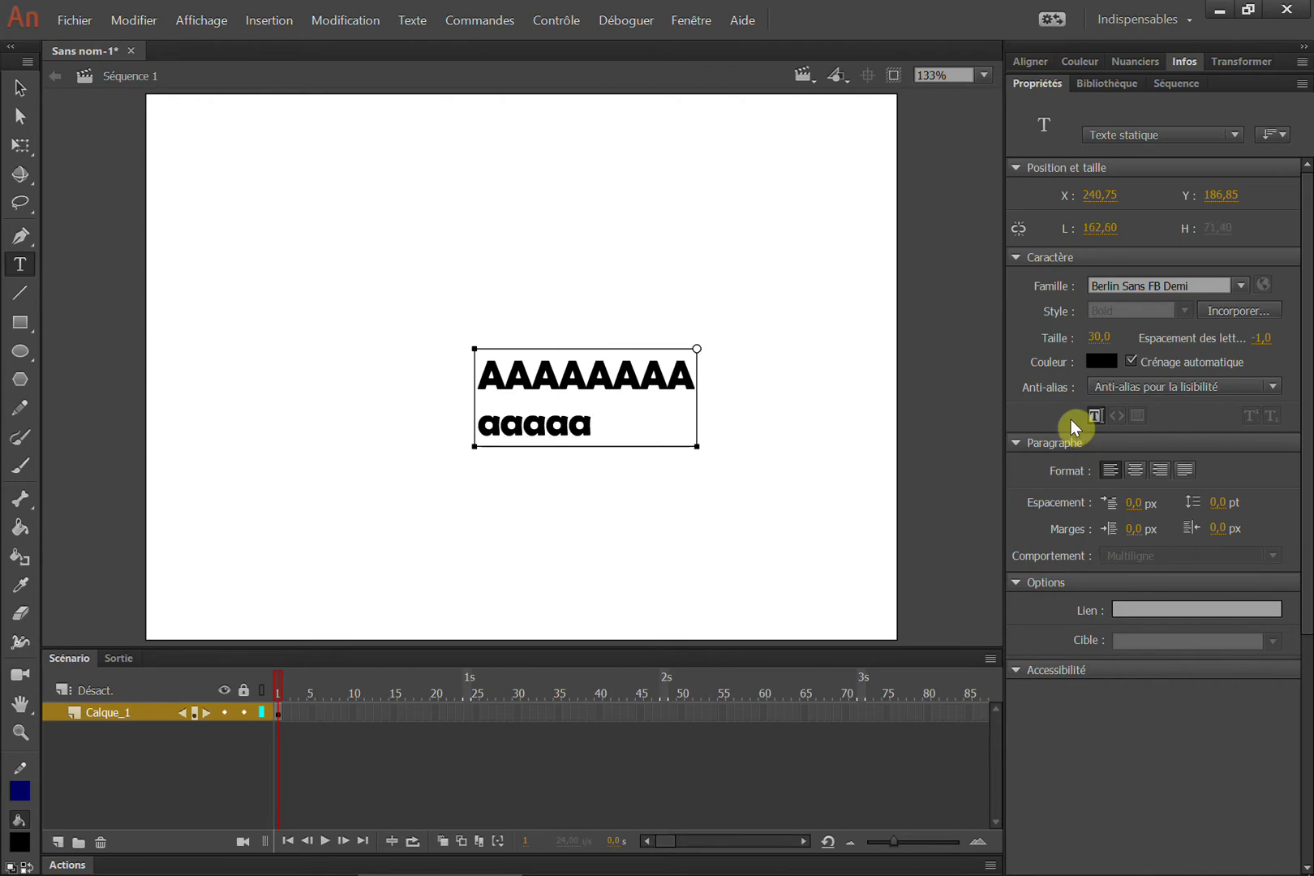
key("Return")
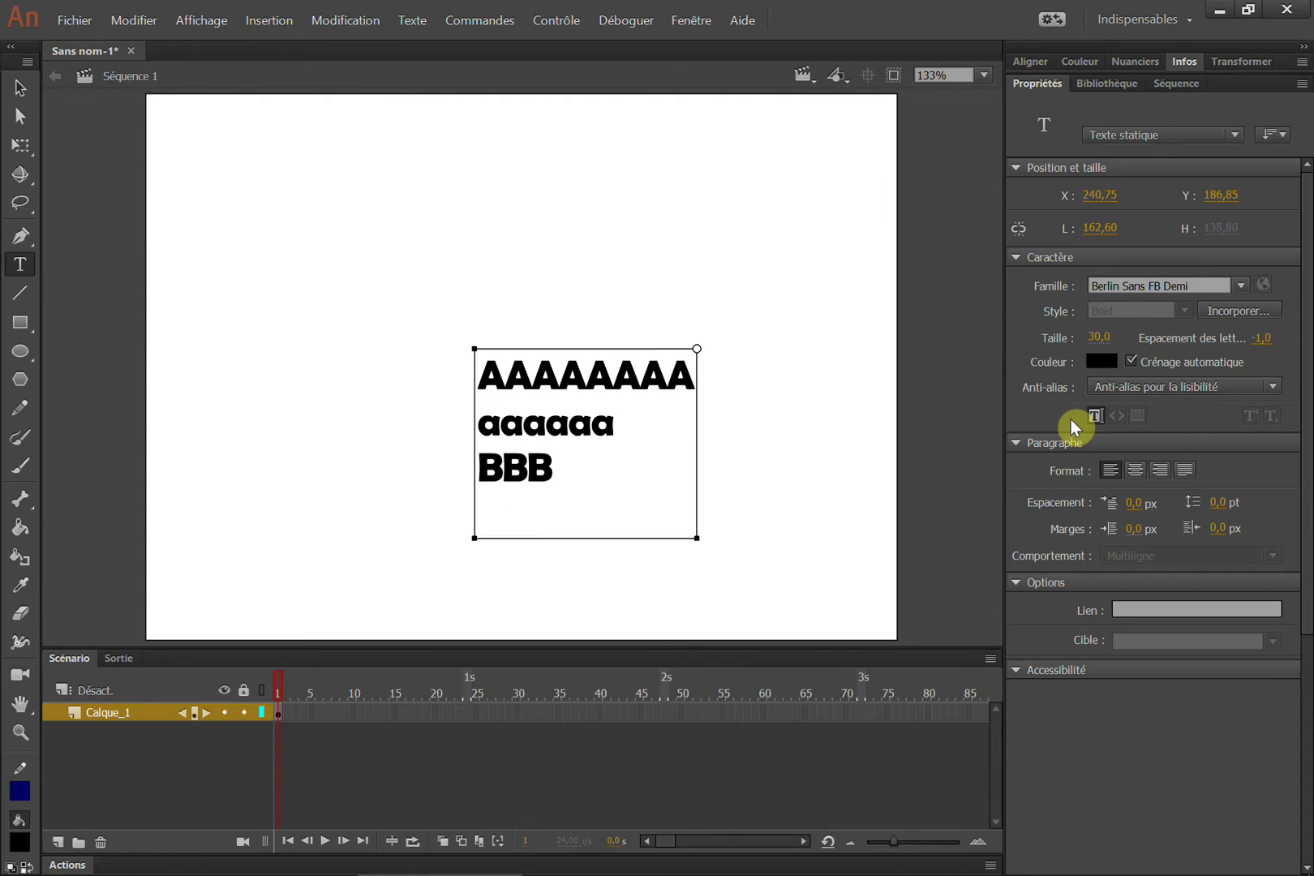
type("bbbbbbbbbbbbbbbbbbbb")
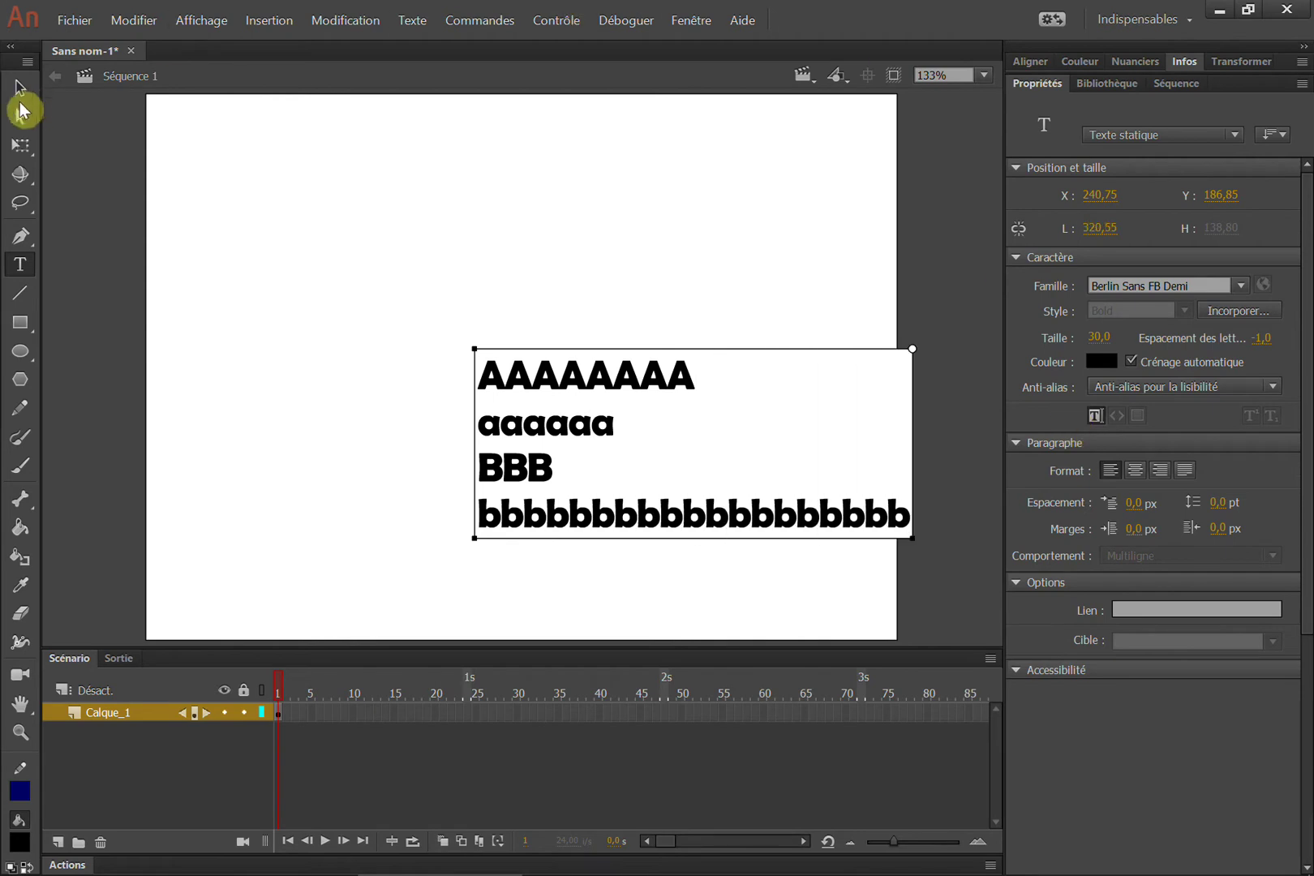
left_click(33, 93)
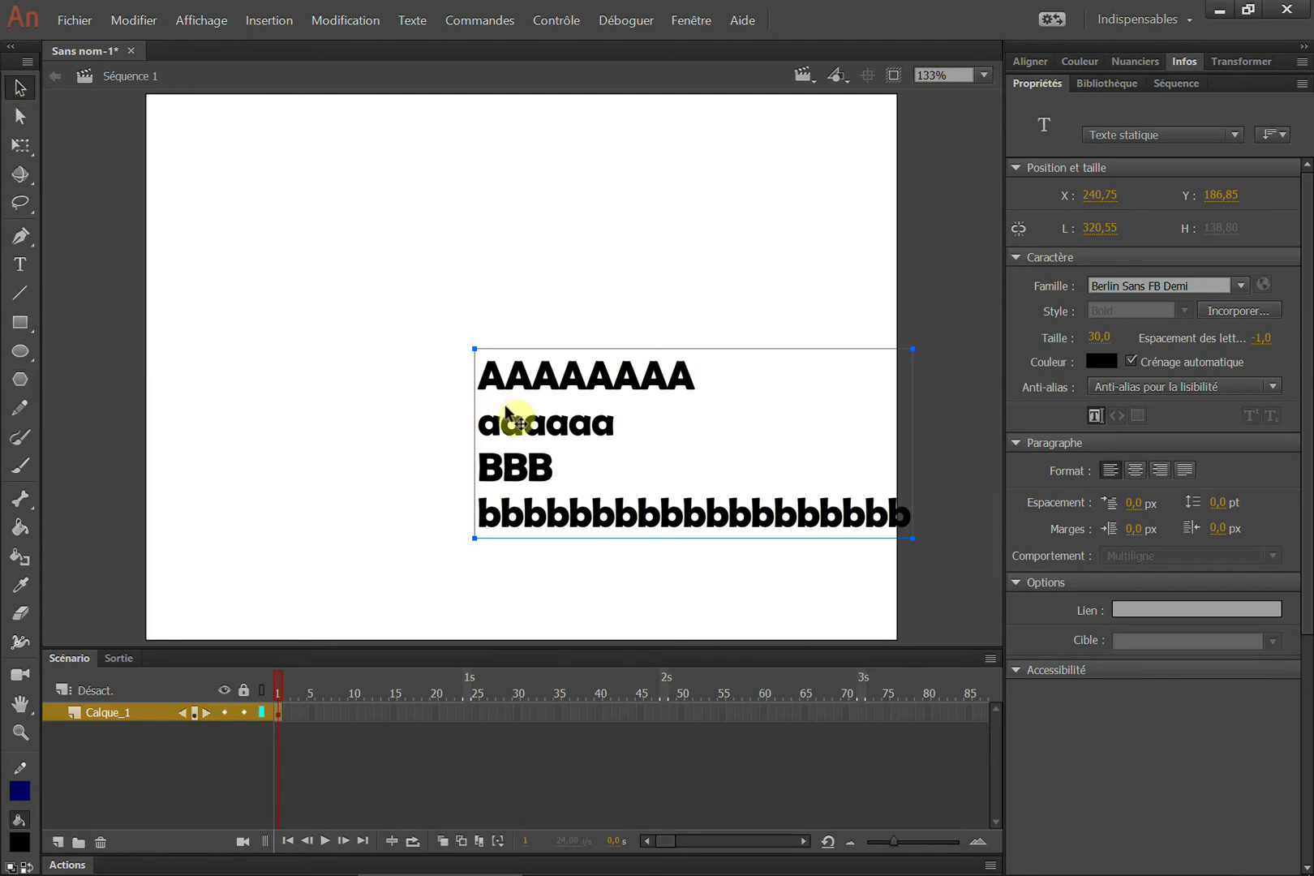
Move the text block up and across the stage to about X 91, Y 67.
left_click(21, 266)
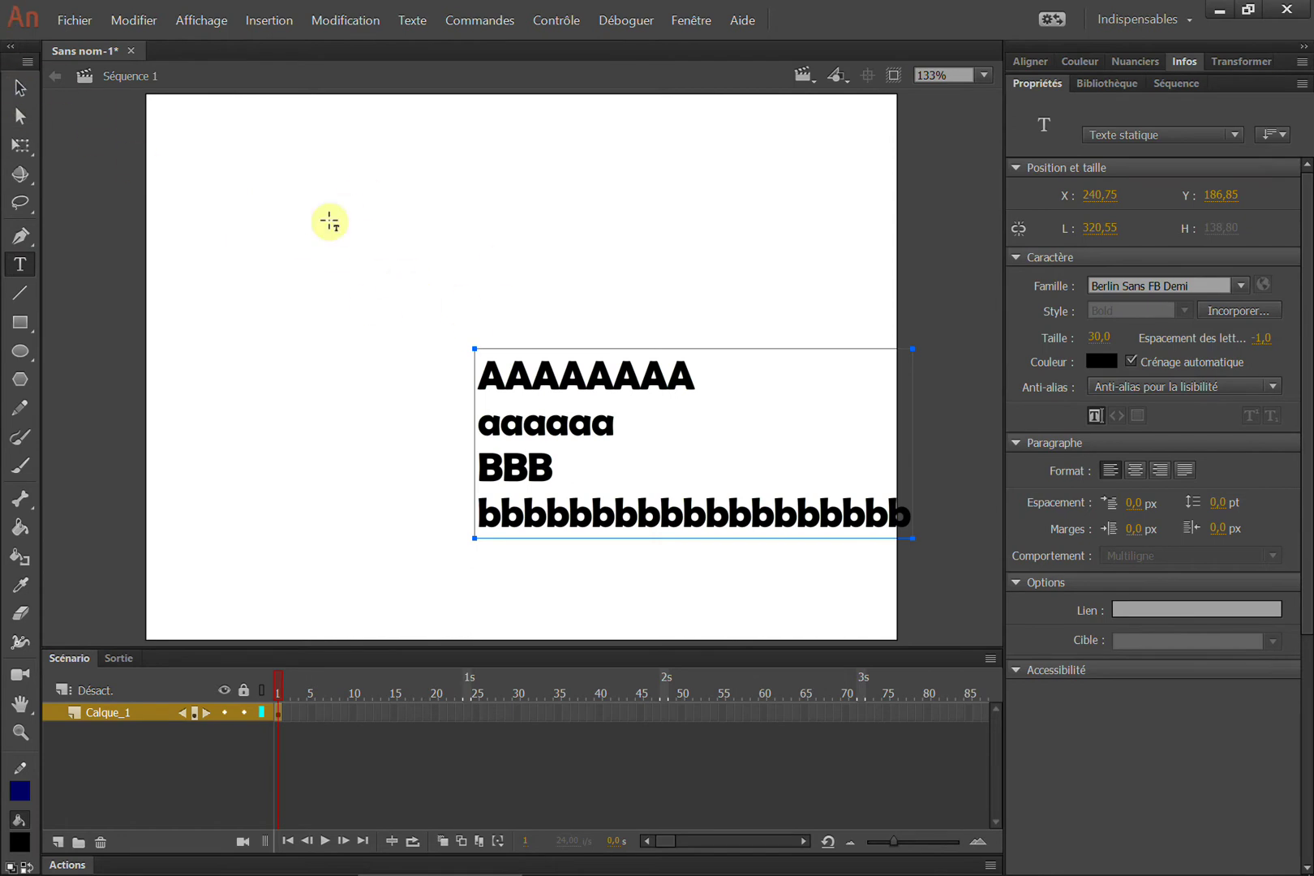
key("v")
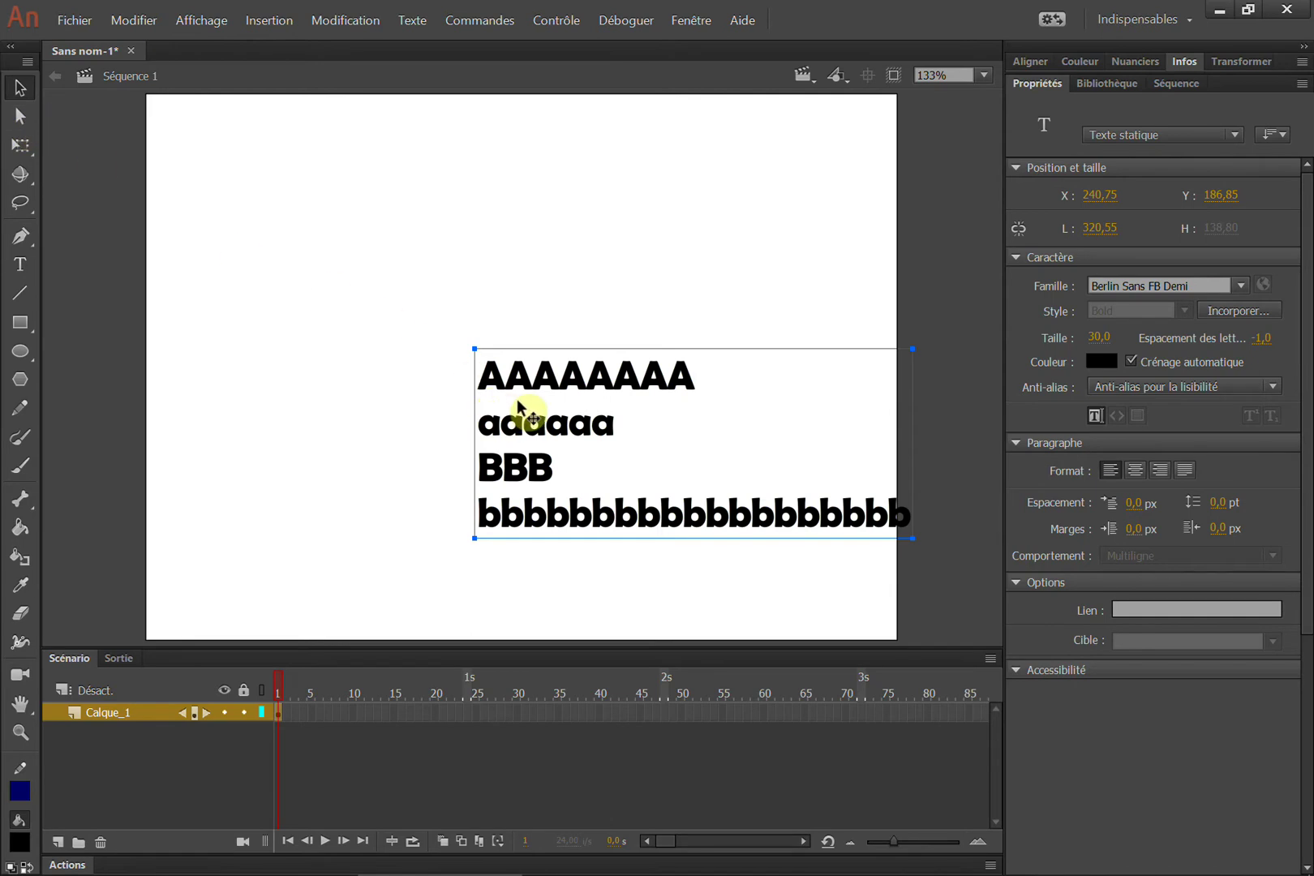
left_click_drag(528, 388, 375, 274)
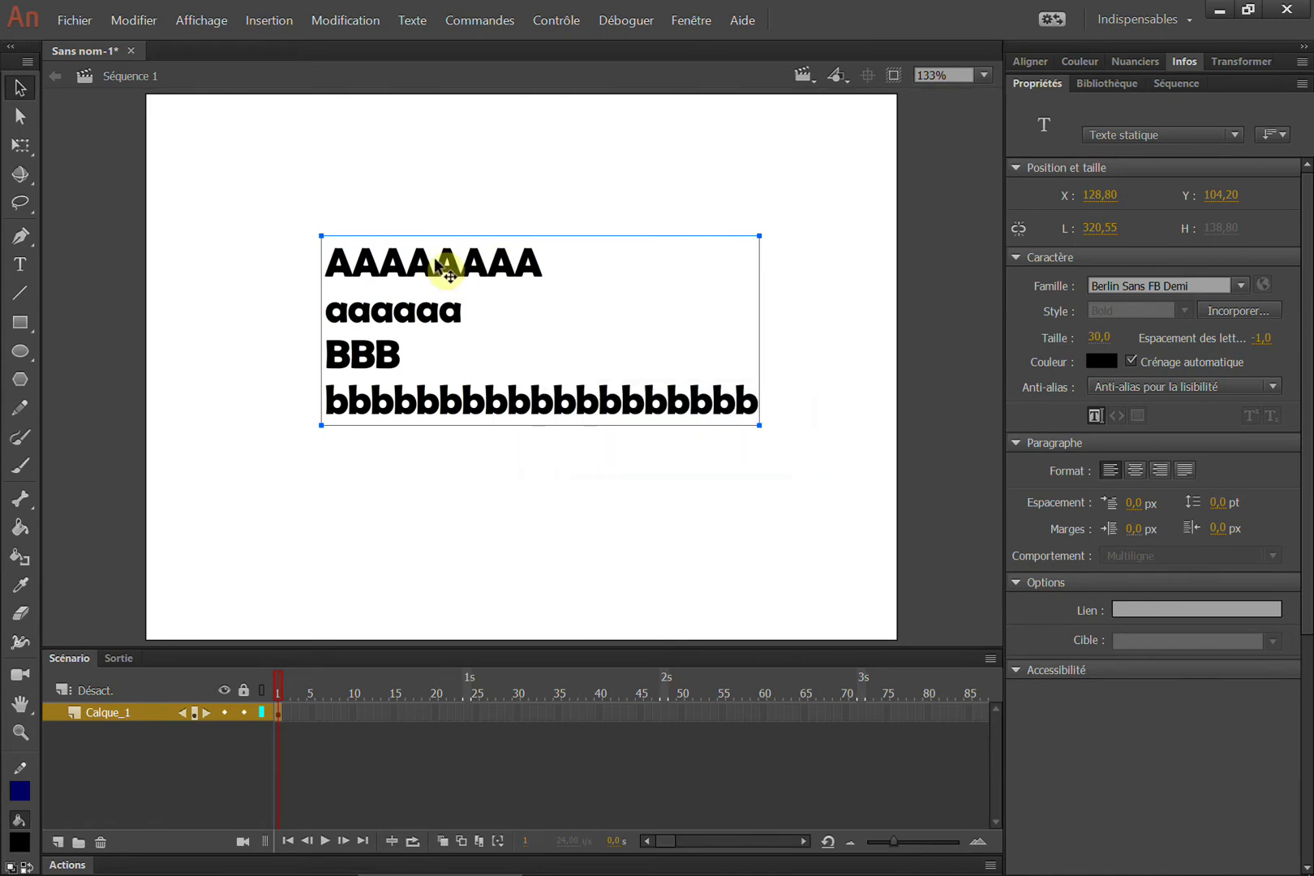
left_click_drag(409, 263, 358, 213)
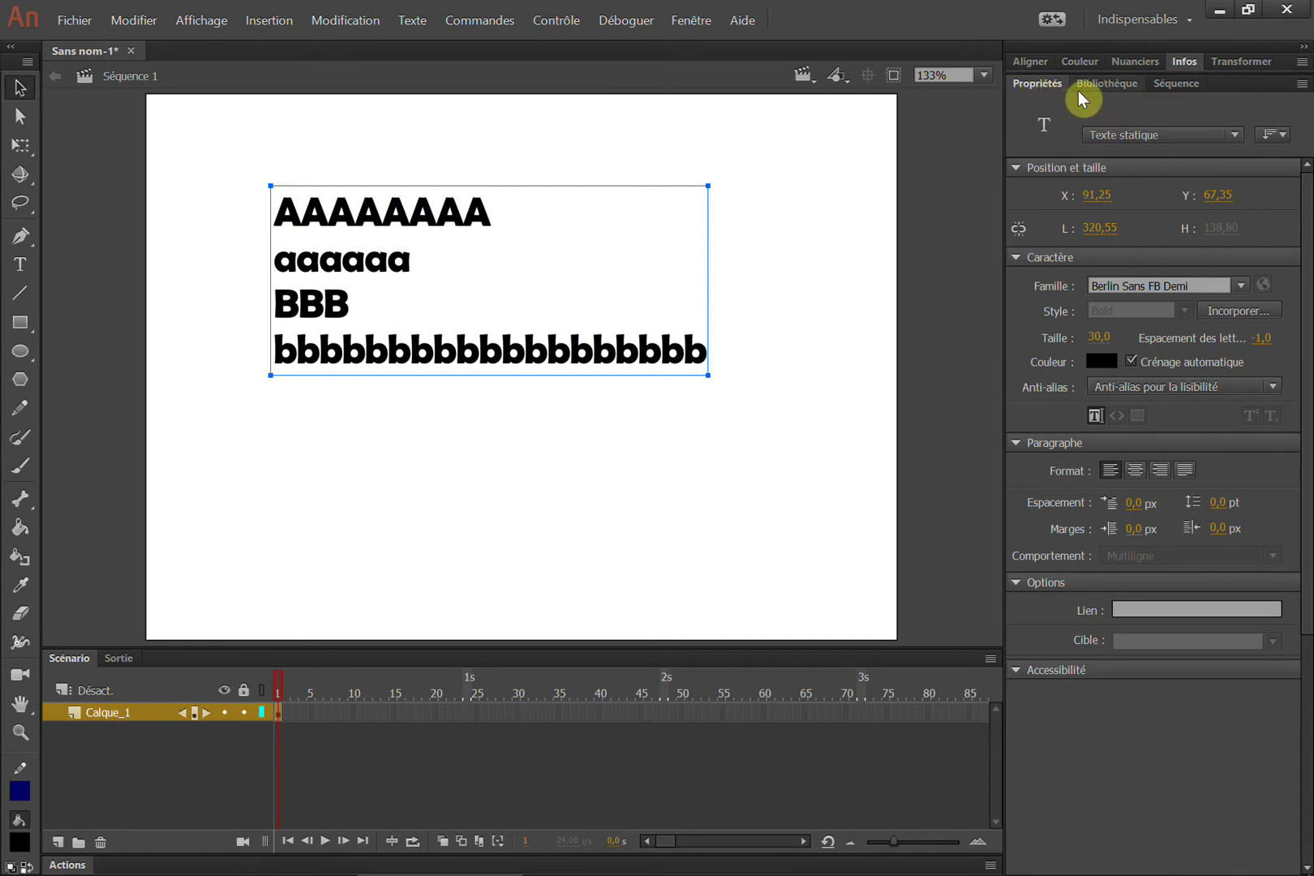
Examine the library and compare the properties shown for the Text tool, the document and the text block.
left_click(1108, 85)
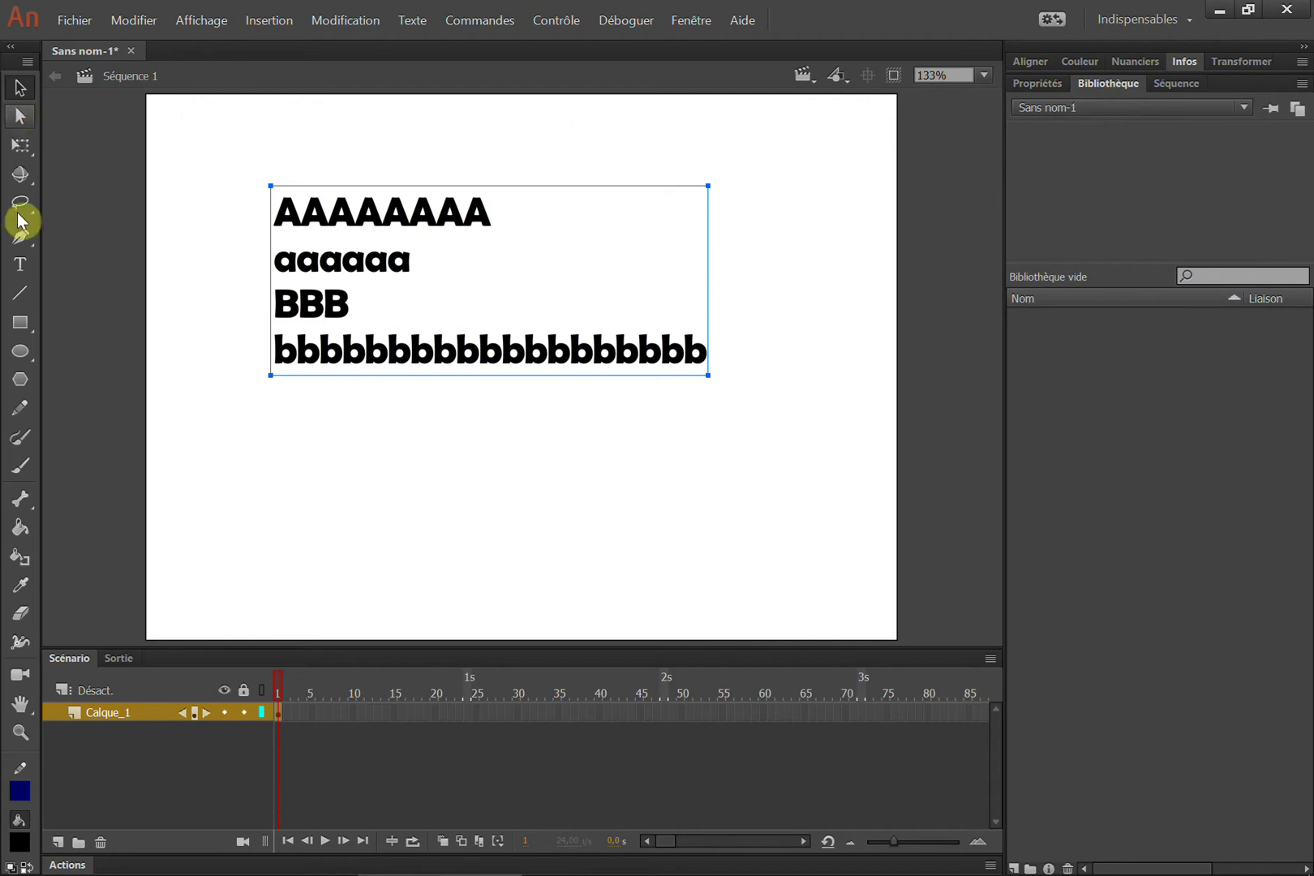
left_click(20, 265)
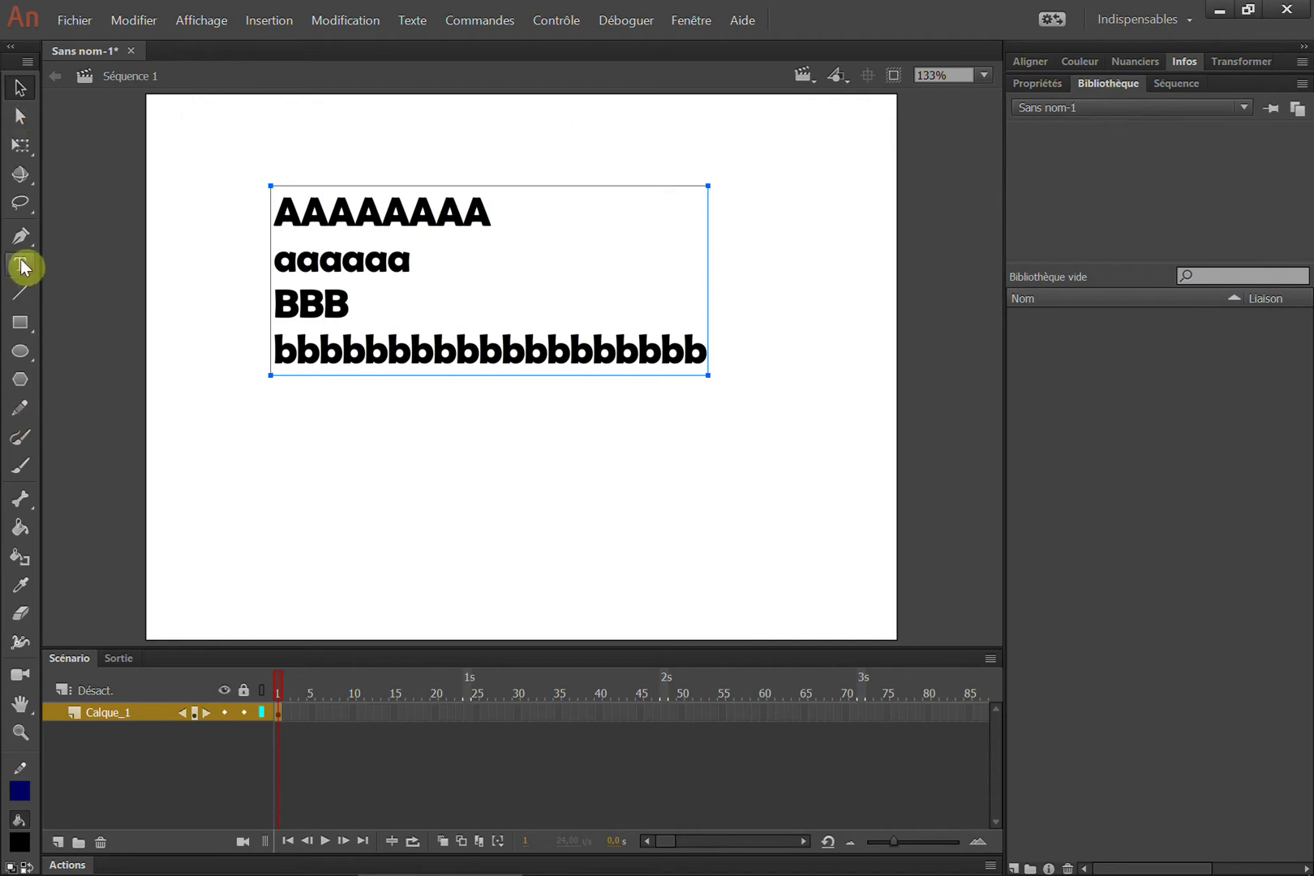
left_click(1036, 84)
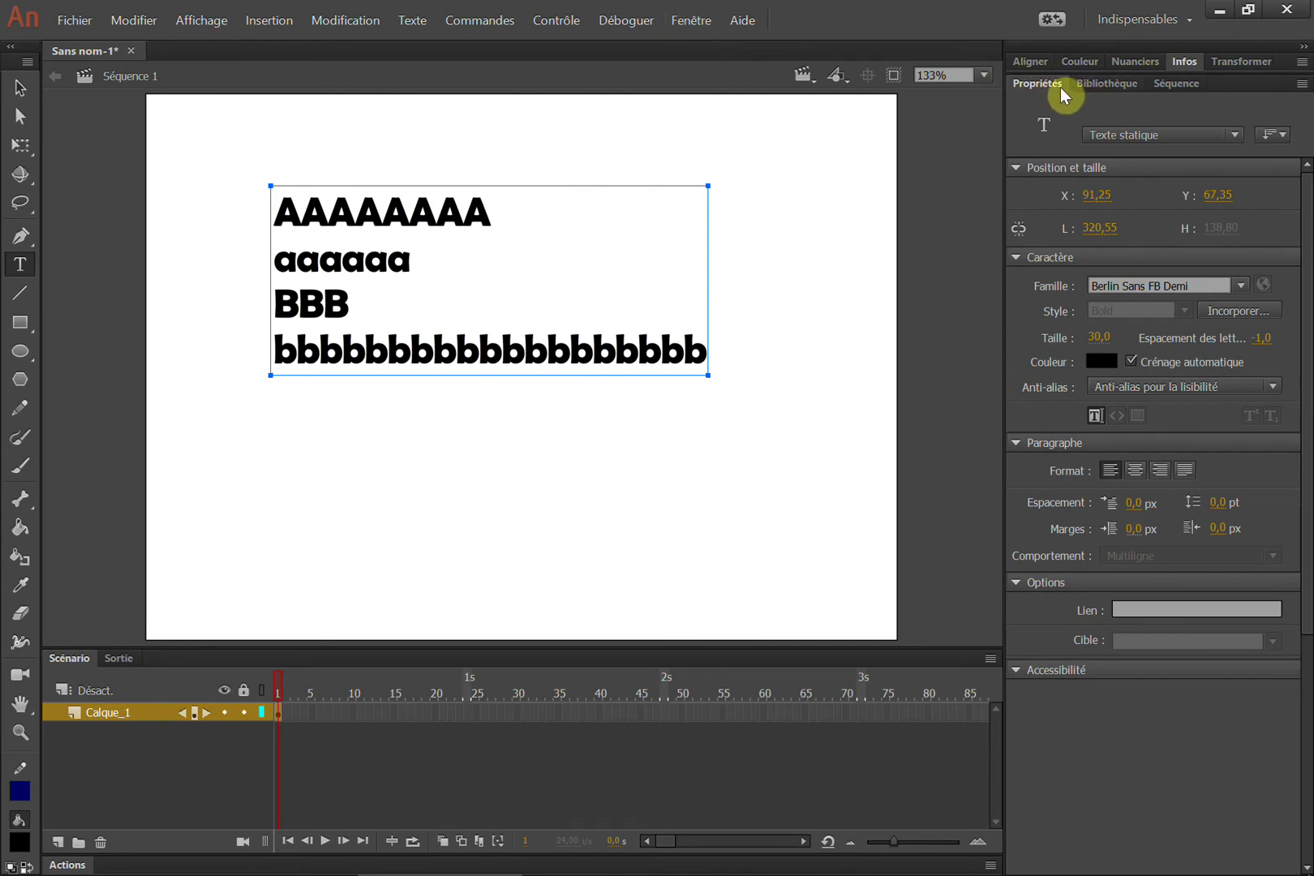
left_click(691, 20)
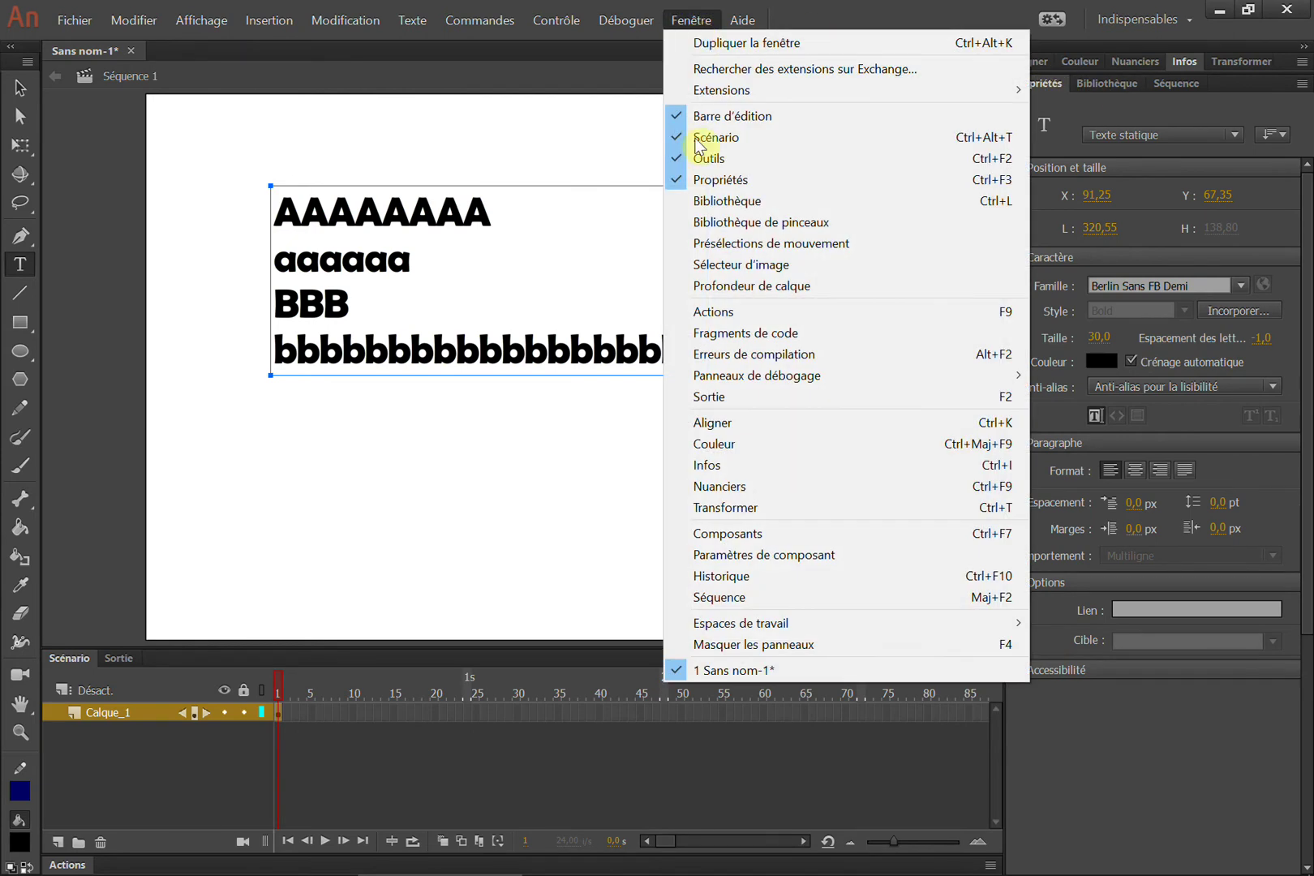
left_click(543, 519)
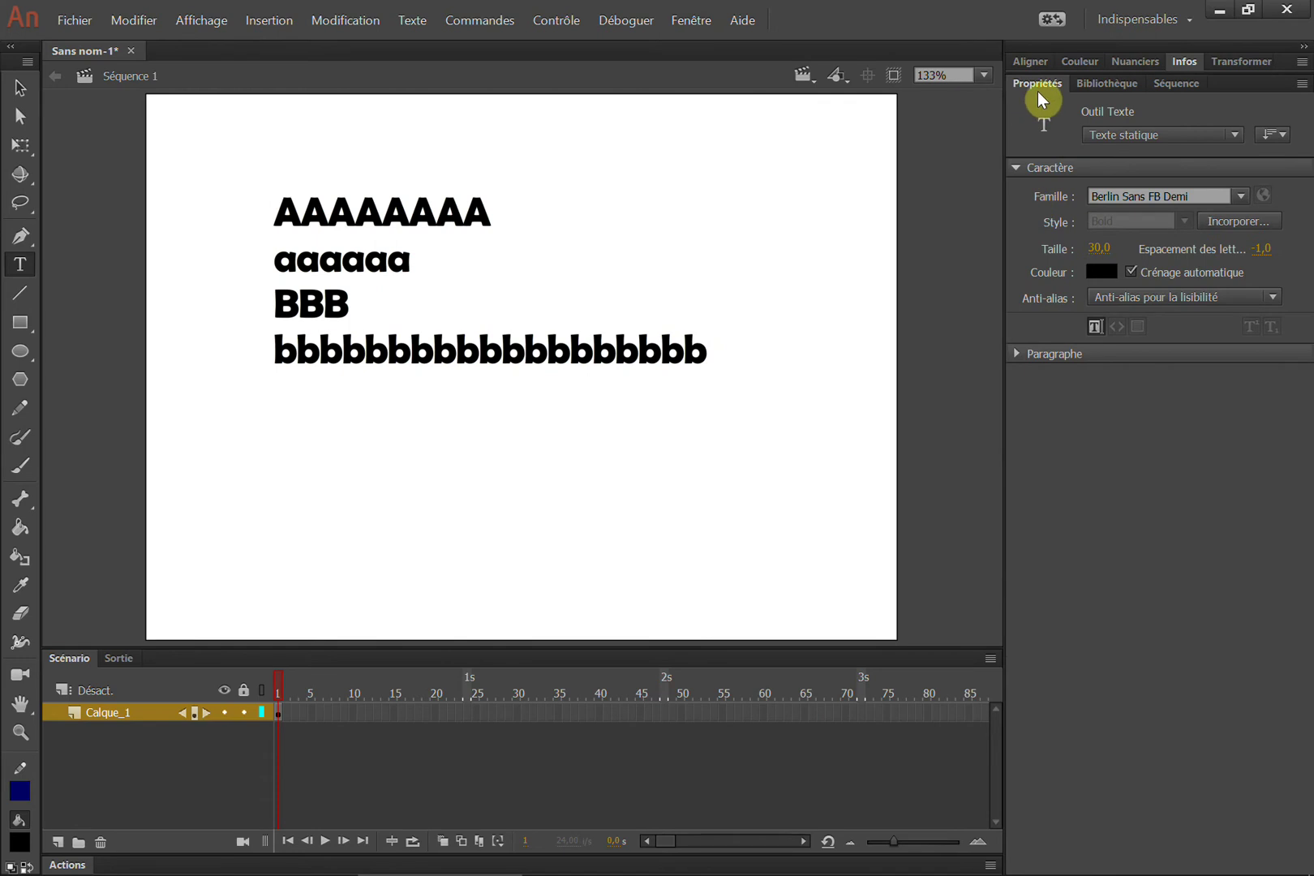
left_click(20, 87)
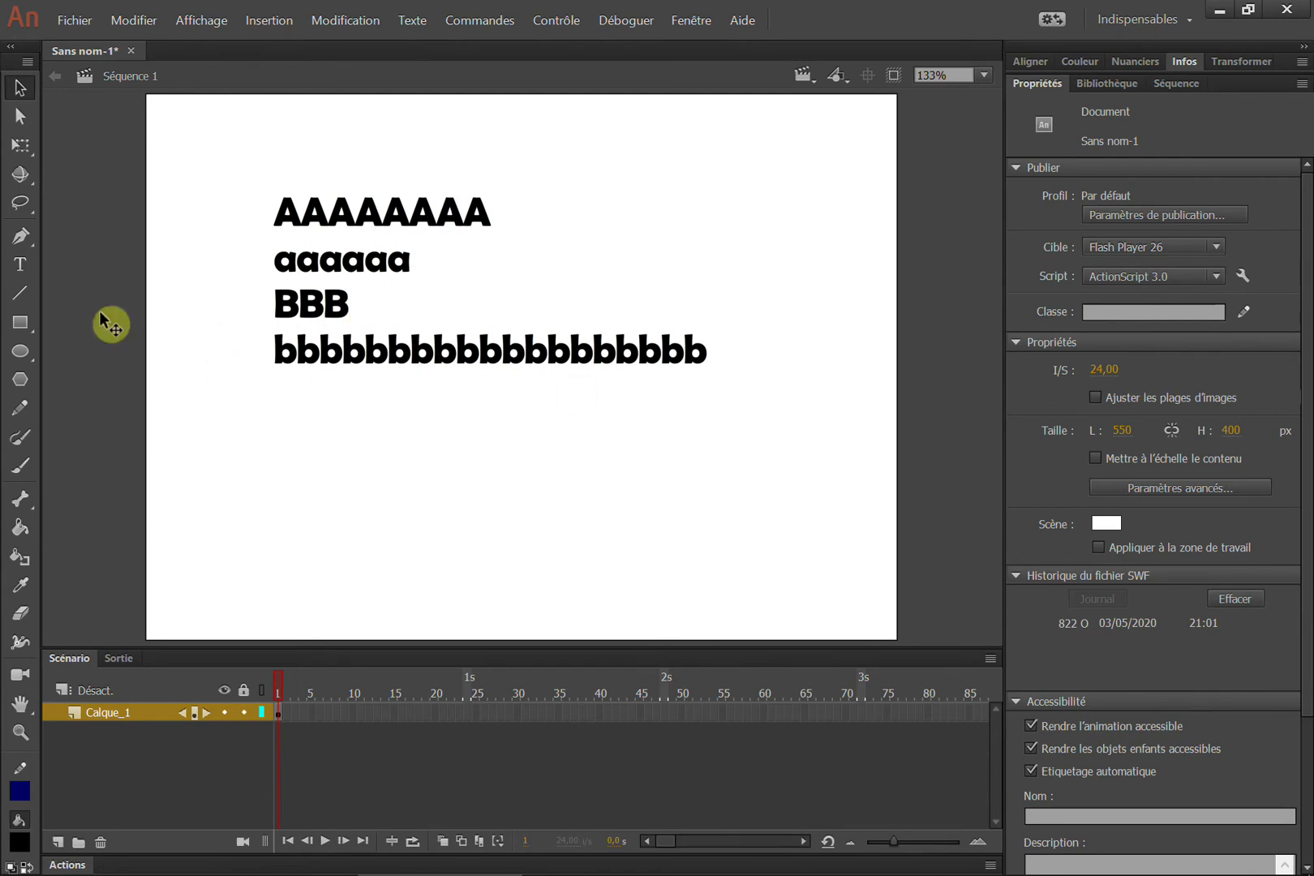
left_click(20, 264)
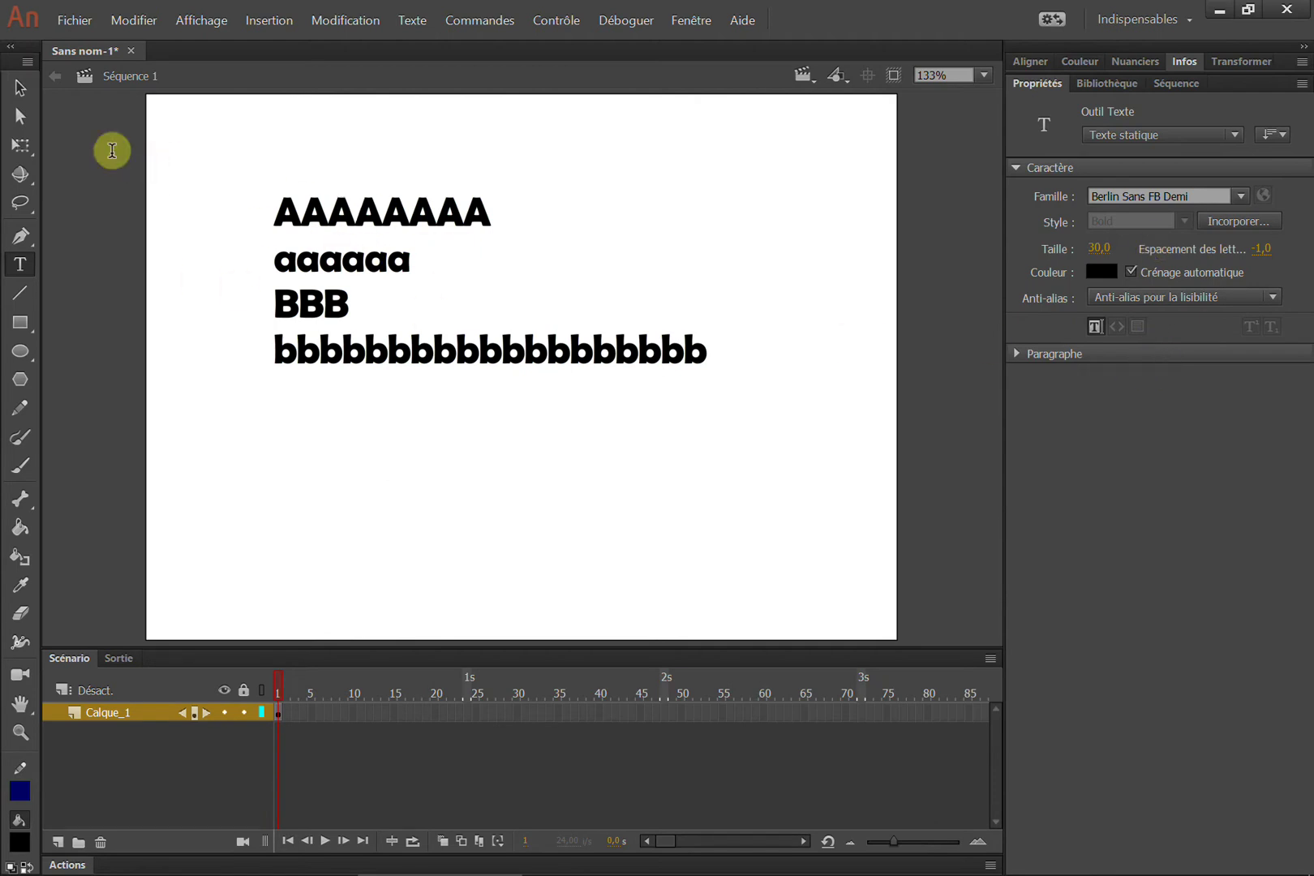
left_click(21, 86)
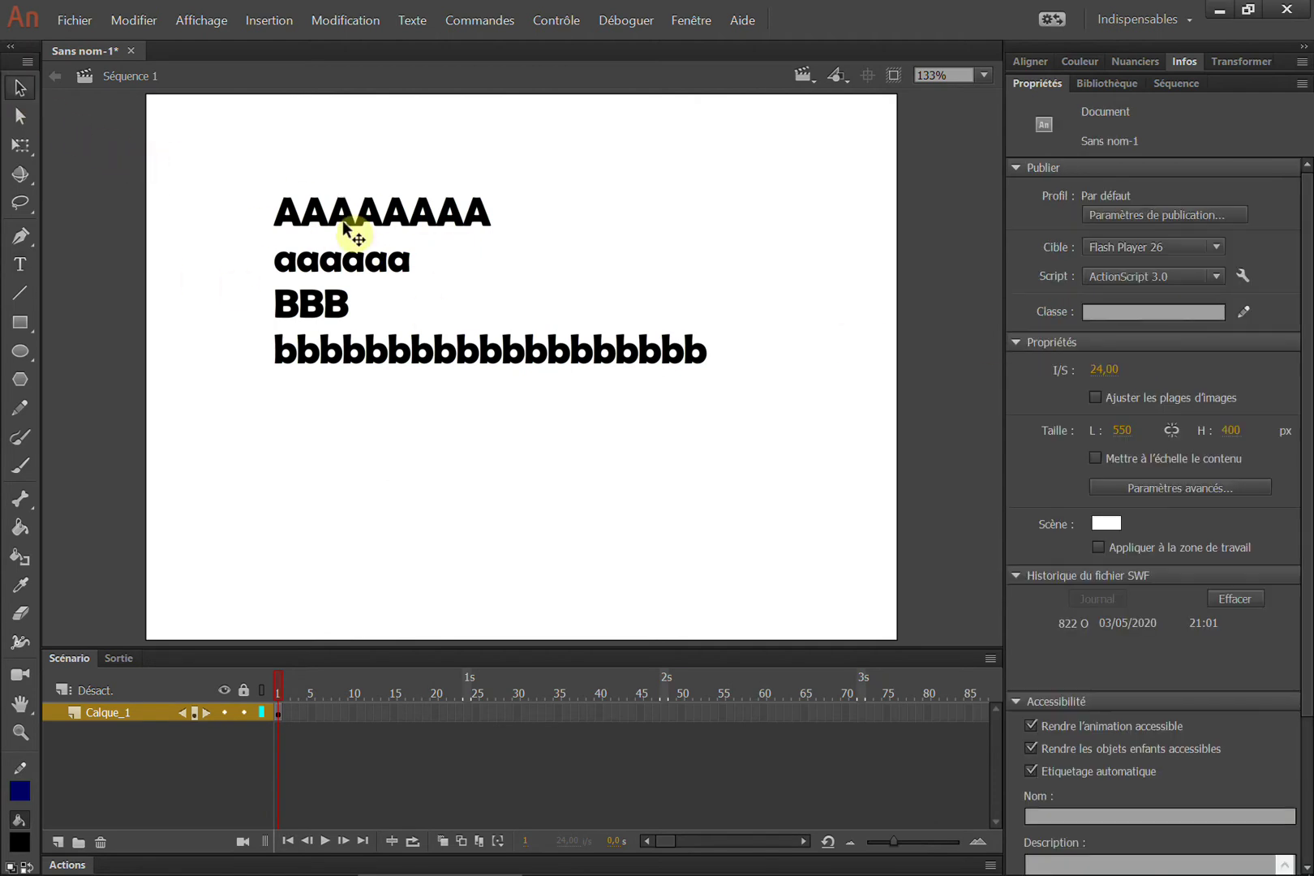
left_click(438, 227)
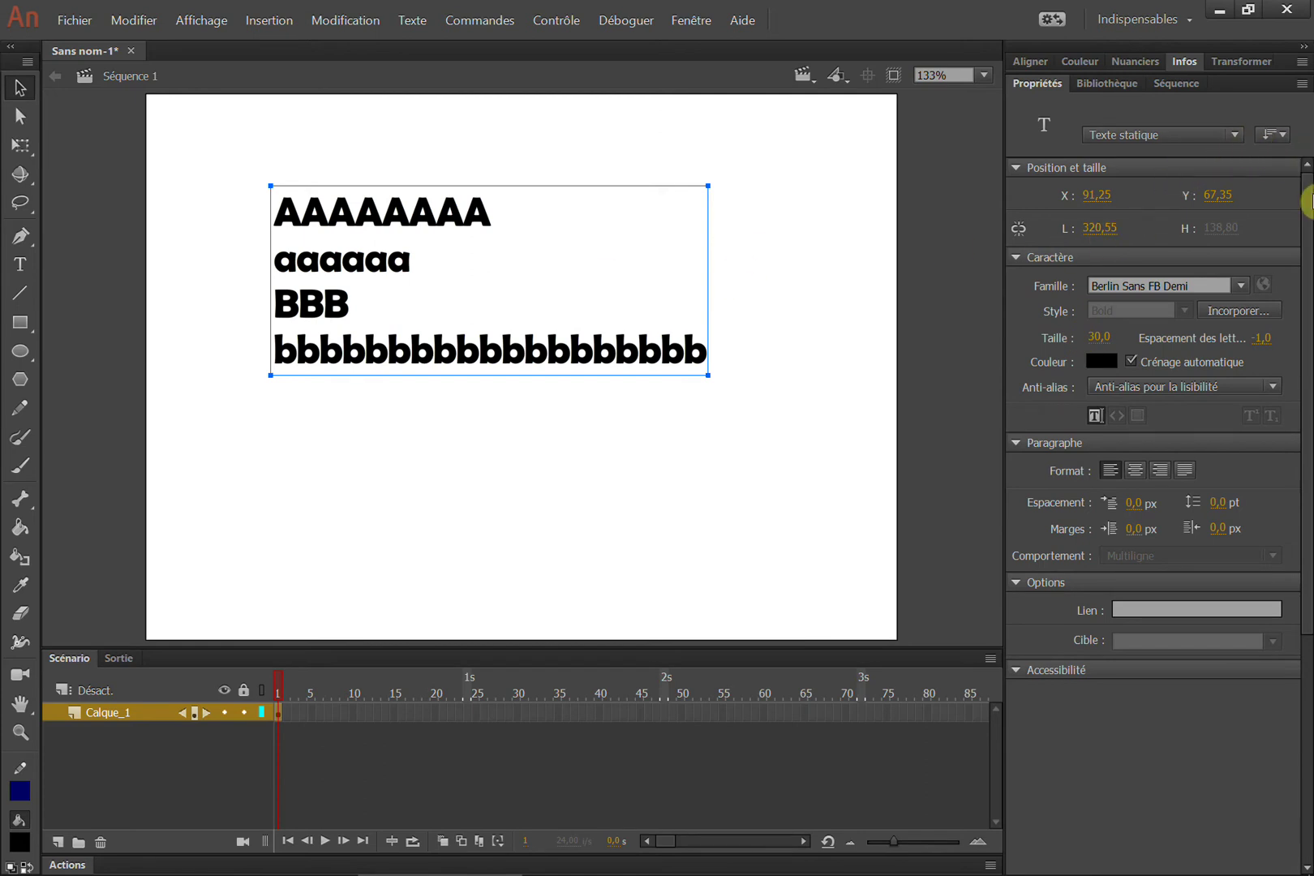
left_click_drag(1307, 227, 1307, 499)
left_click_drag(1308, 417, 1301, 185)
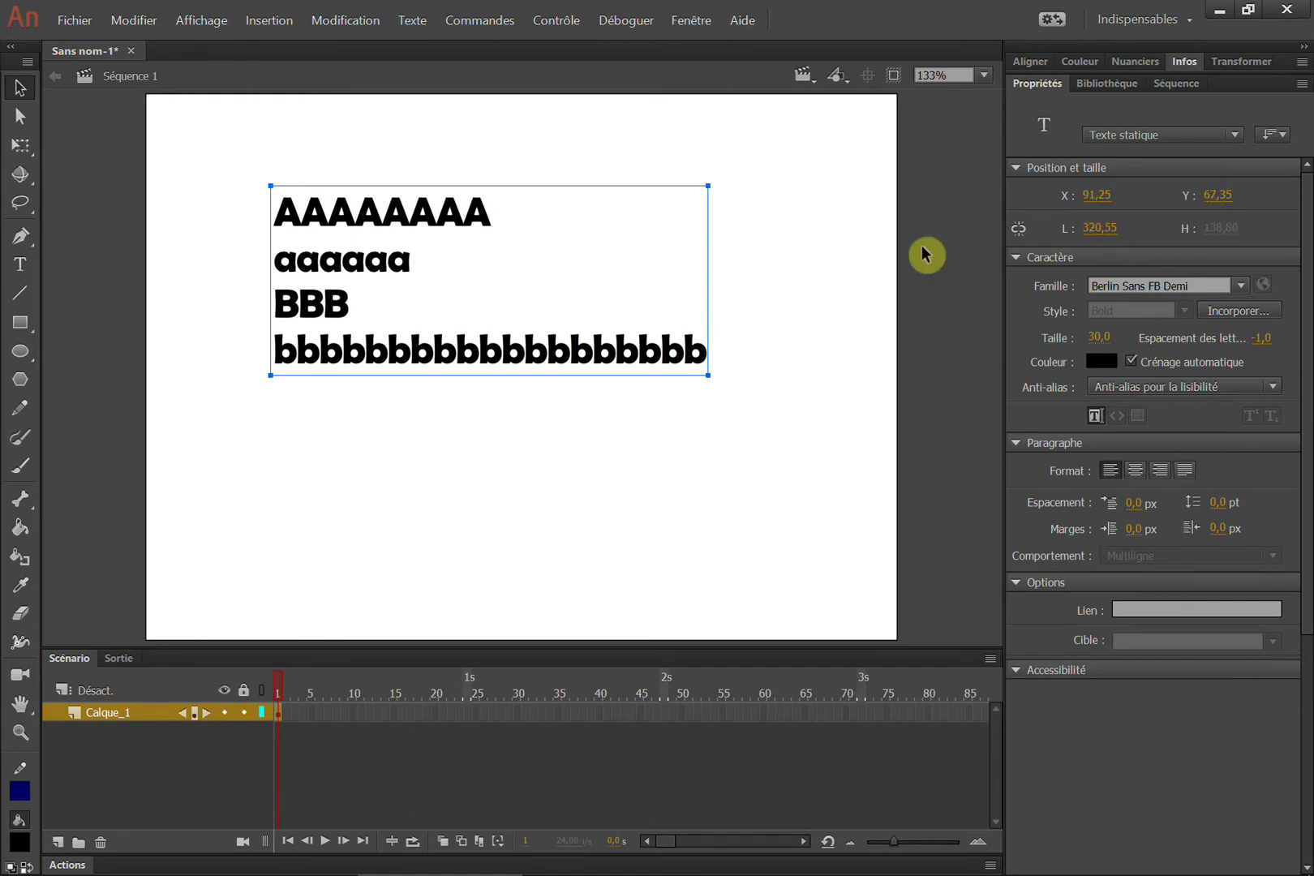
Move the text block to about X 33, Y 46 and widen its box to about 332 px.
mouse_move(452, 252)
left_mouse_down()
mouse_move(455, 270)
mouse_move(463, 245)
left_mouse_up()
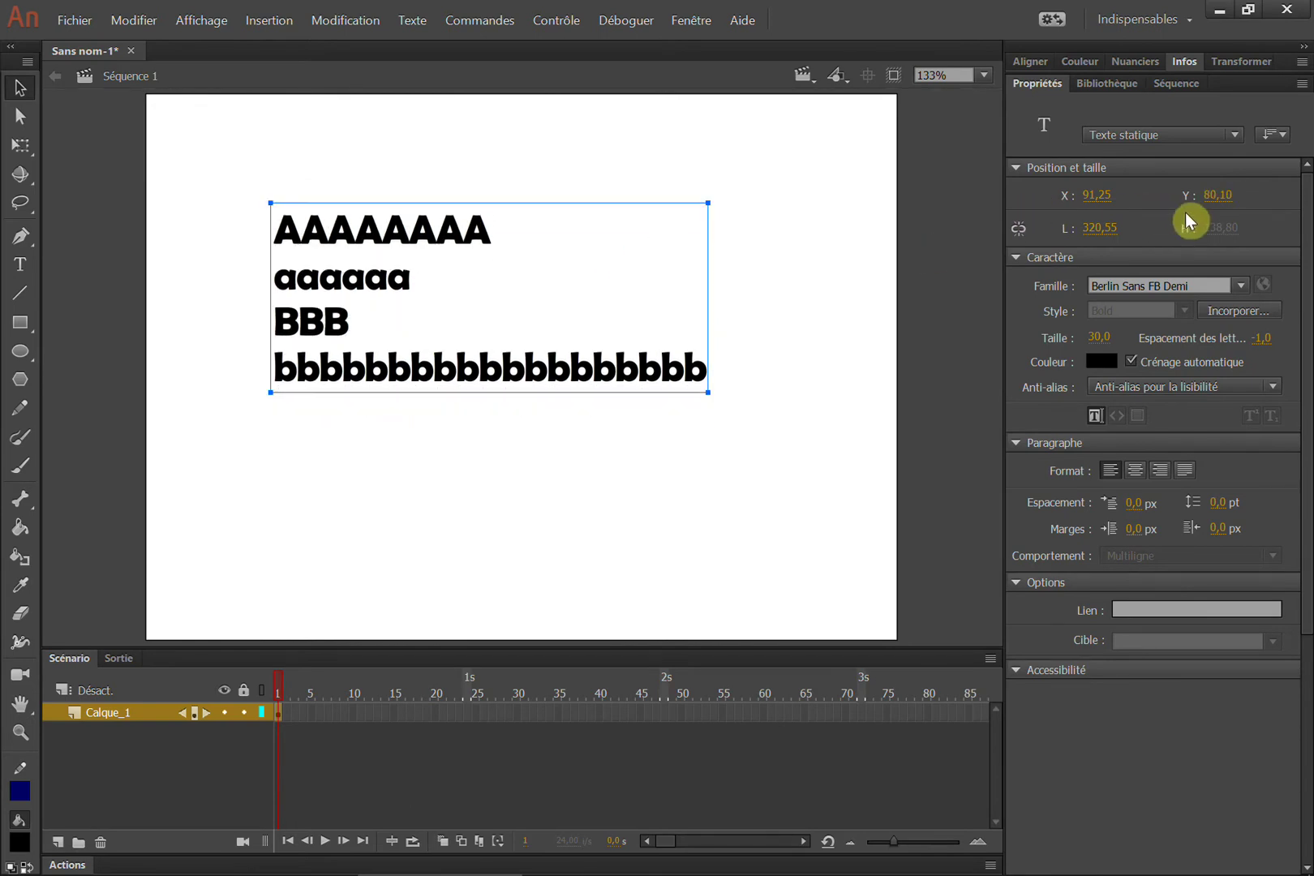
left_click_drag(420, 249, 477, 200)
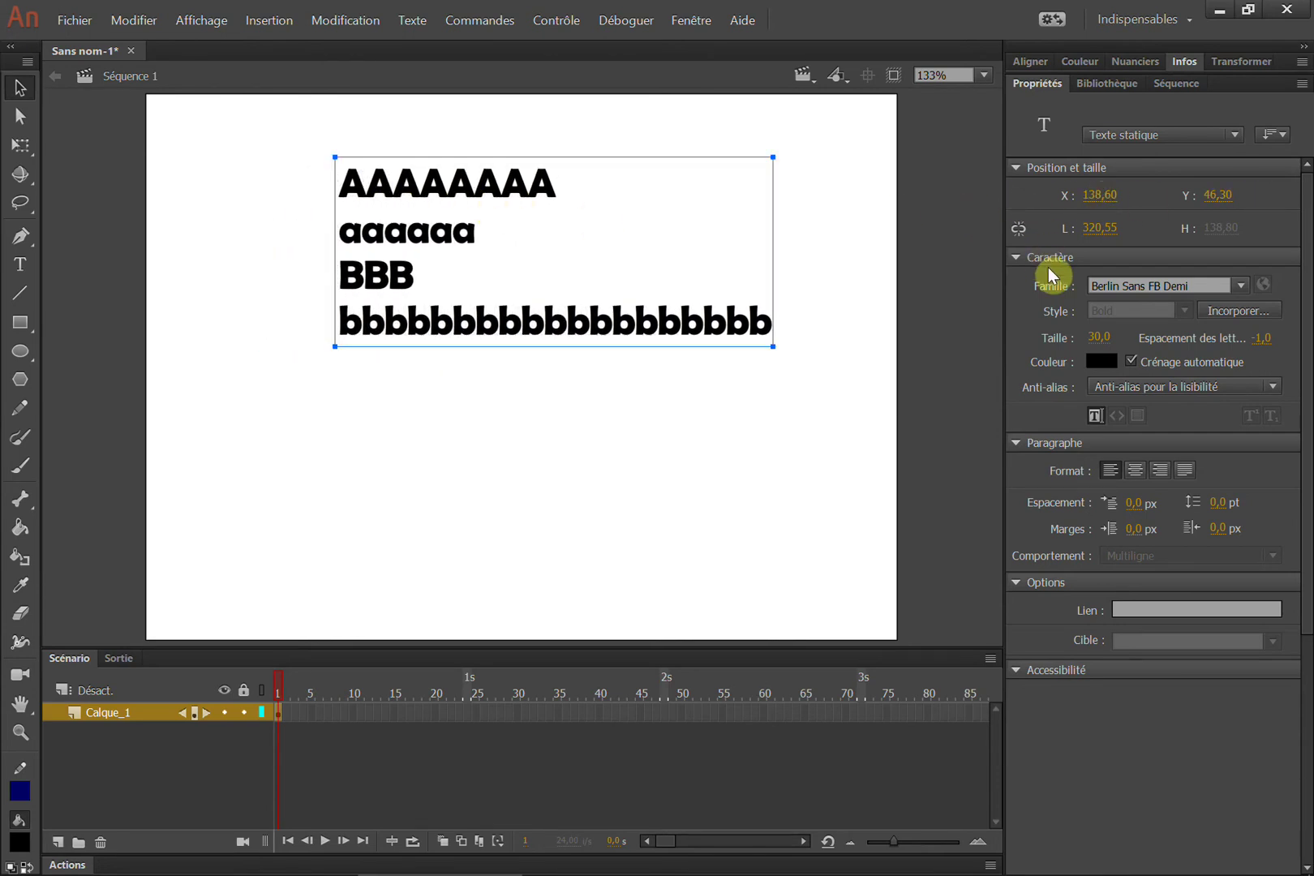
left_click(1098, 229)
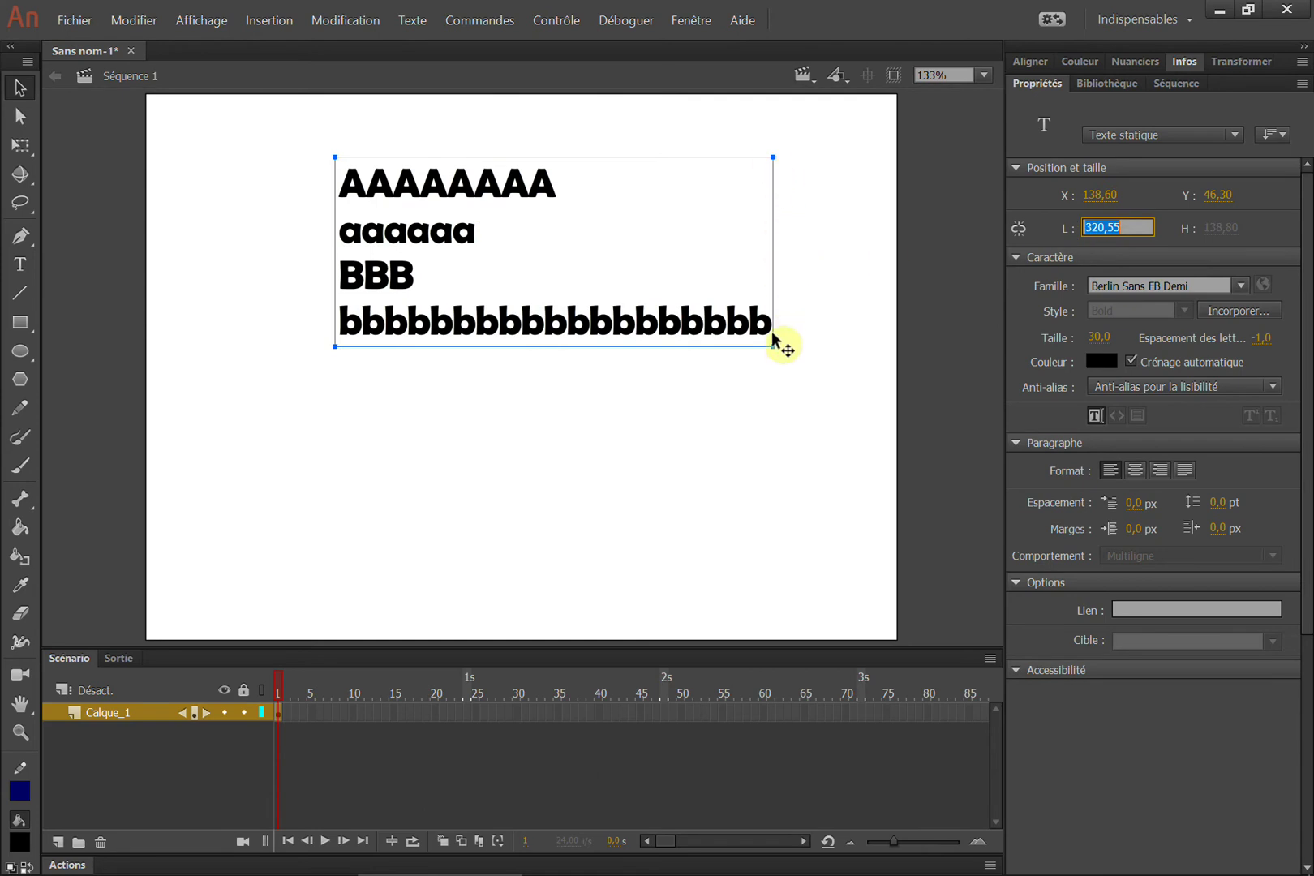
left_click_drag(653, 325, 636, 349)
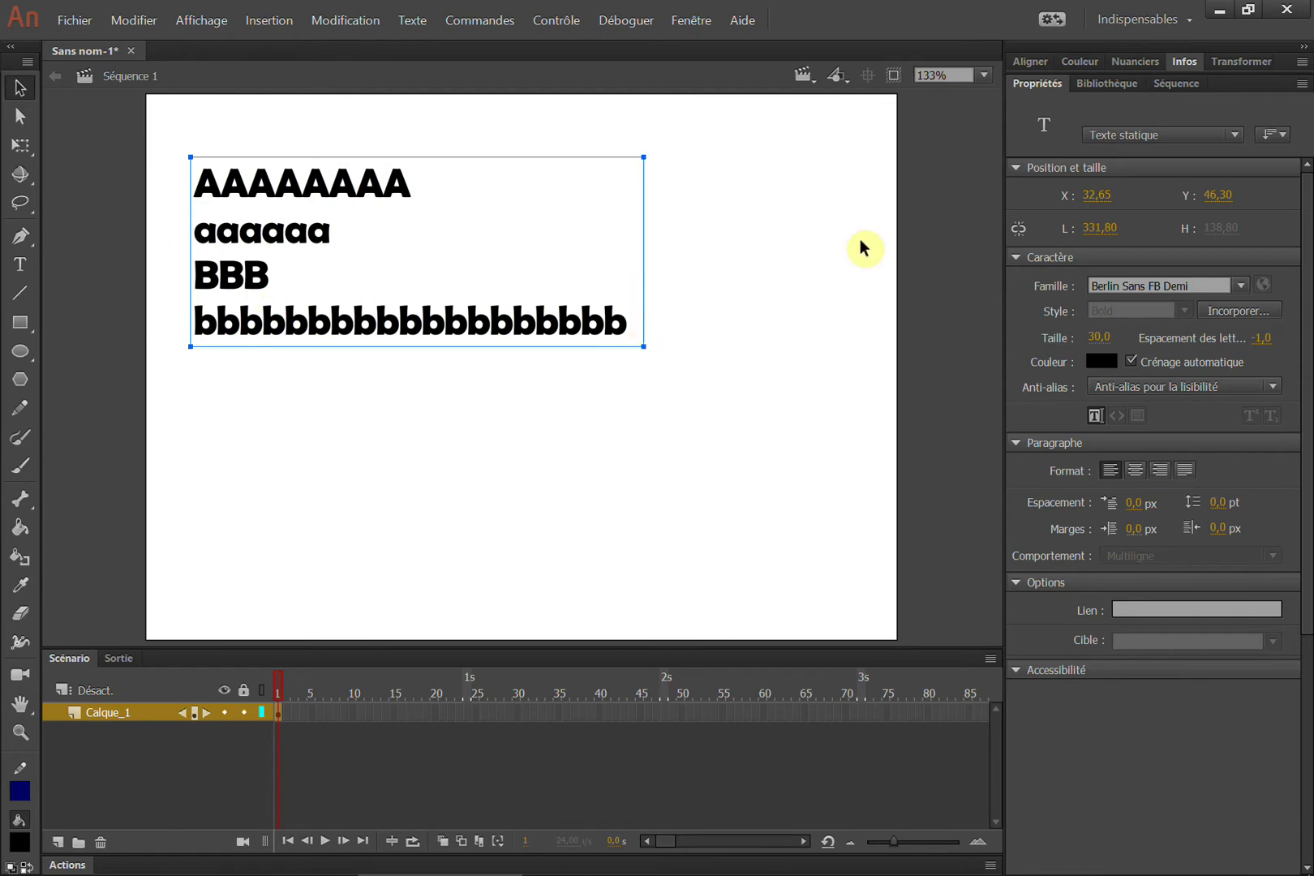
Widen the text box to about 482 px and set the font size to 35.
left_click_drag(1109, 334, 1091, 334)
left_click_drag(644, 340, 848, 342)
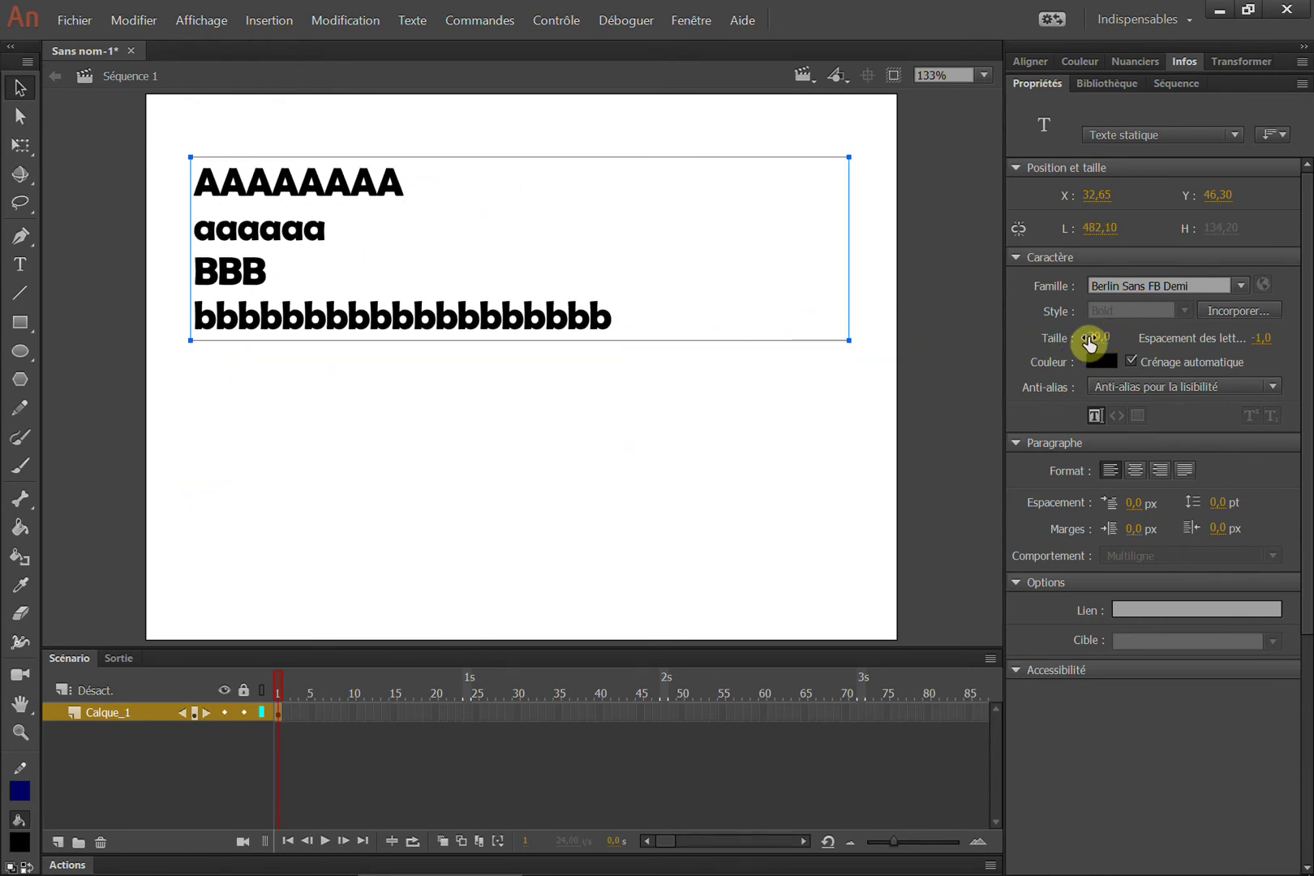
left_click_drag(1093, 337, 1139, 340)
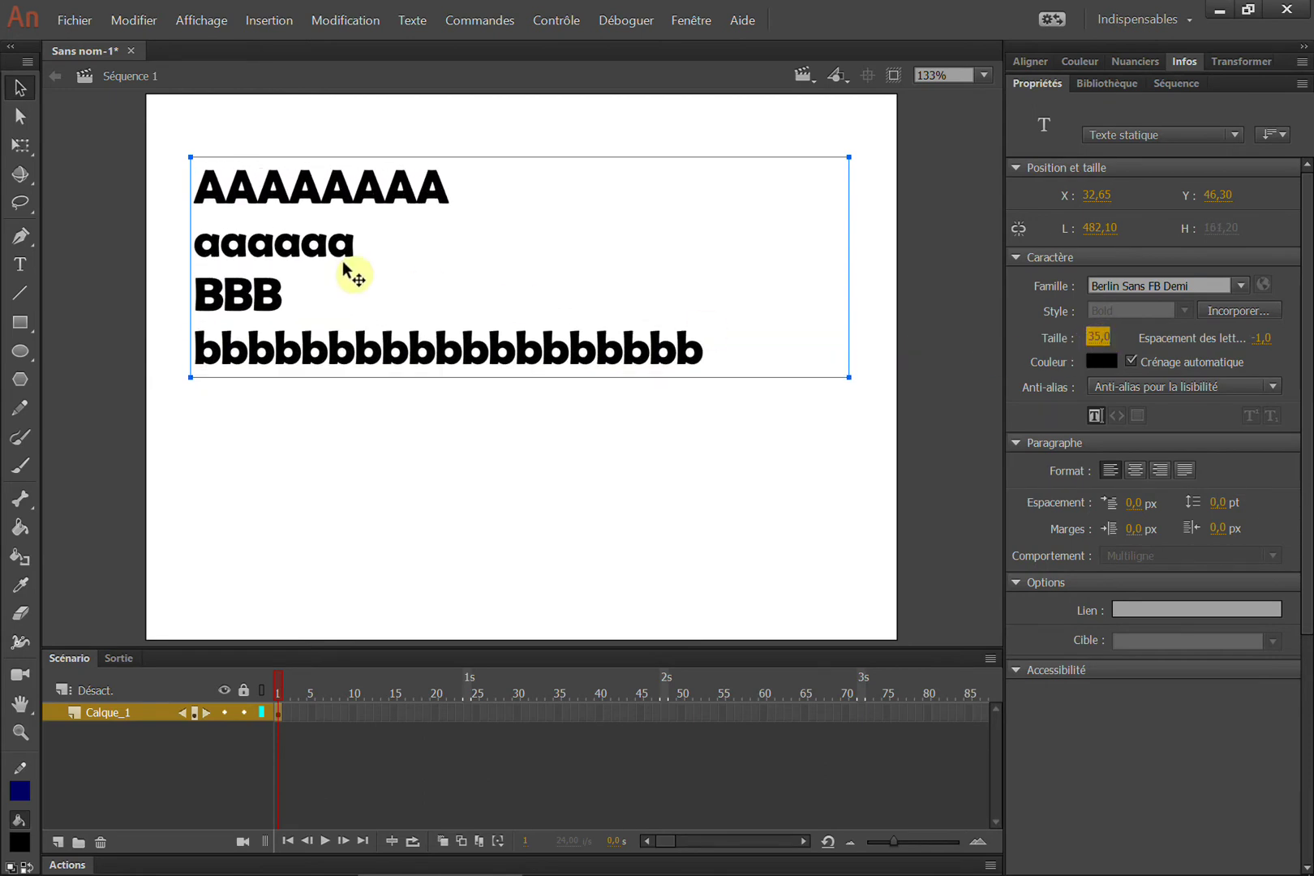
Try the font families Bernard MT Condensed, Bodoni MT and Calibri on the text block.
left_click(1243, 286)
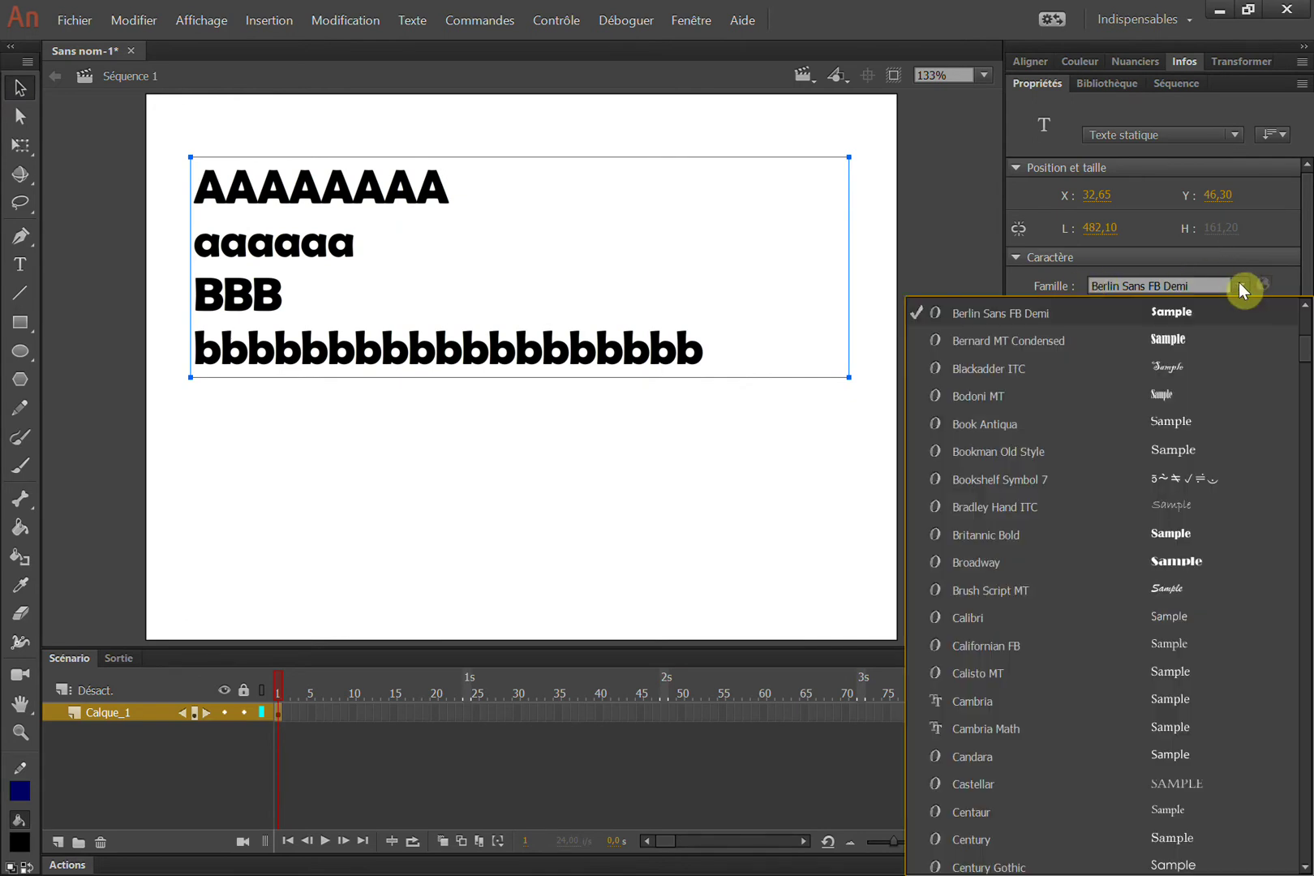
left_click(1151, 284)
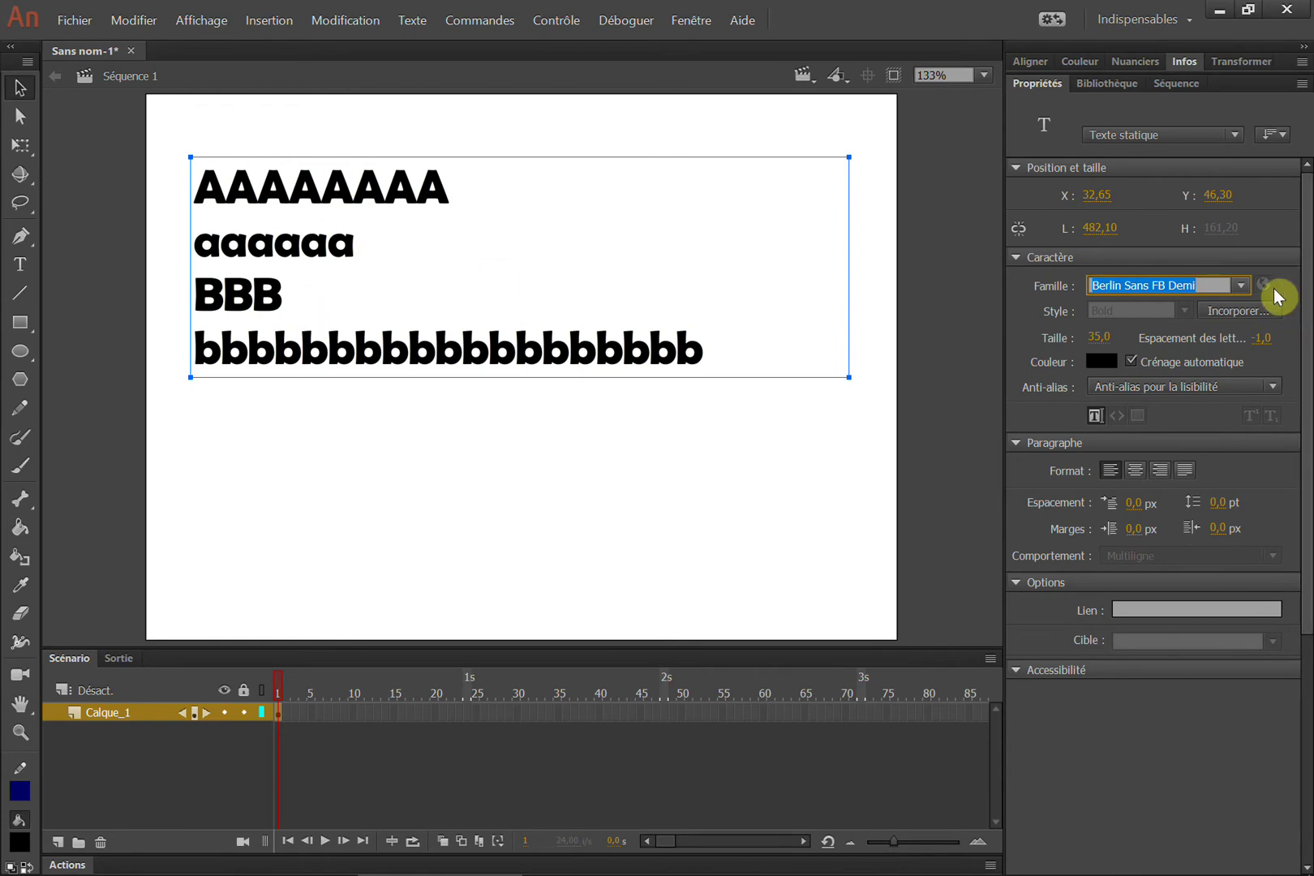
left_click(1241, 286)
left_click(1201, 337)
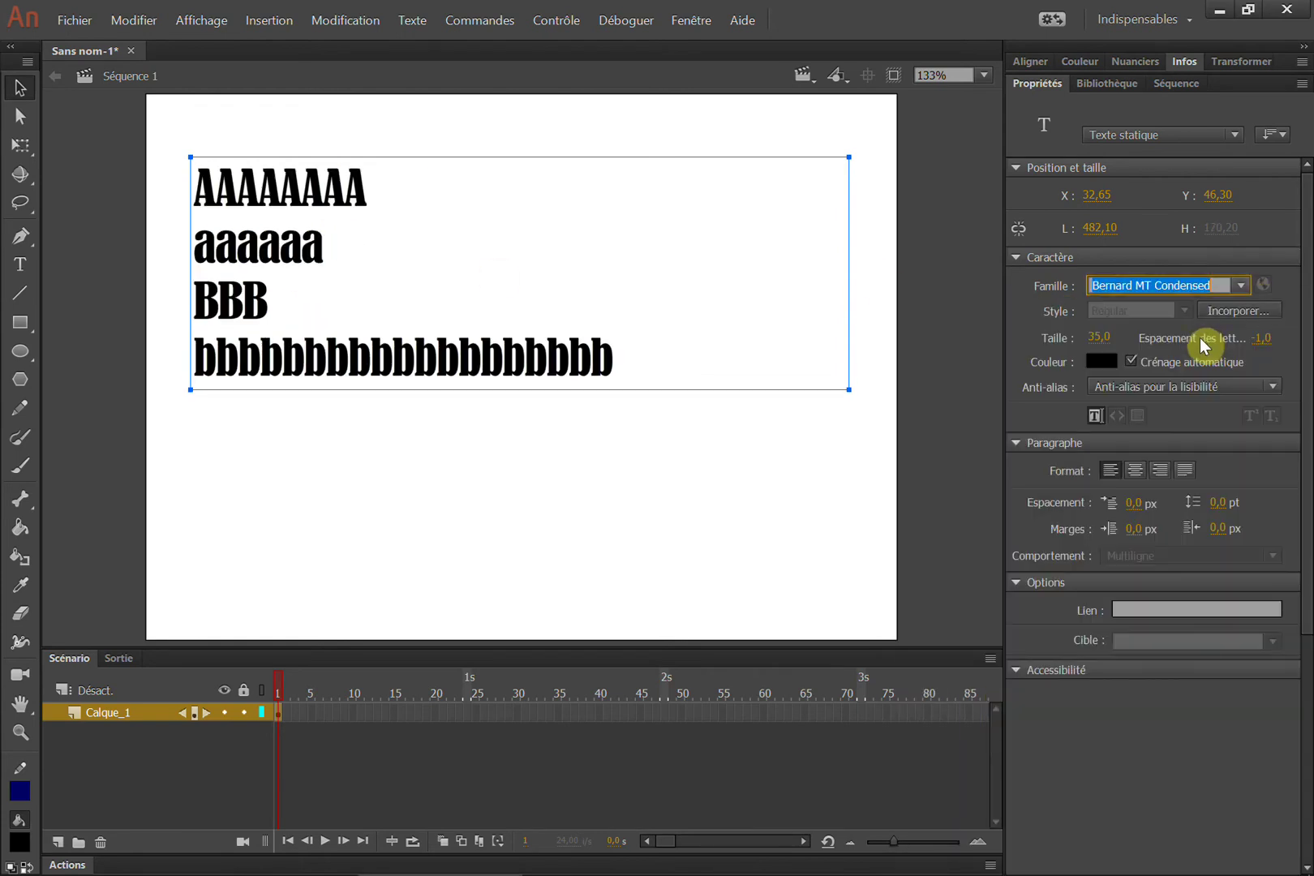
left_click(1241, 290)
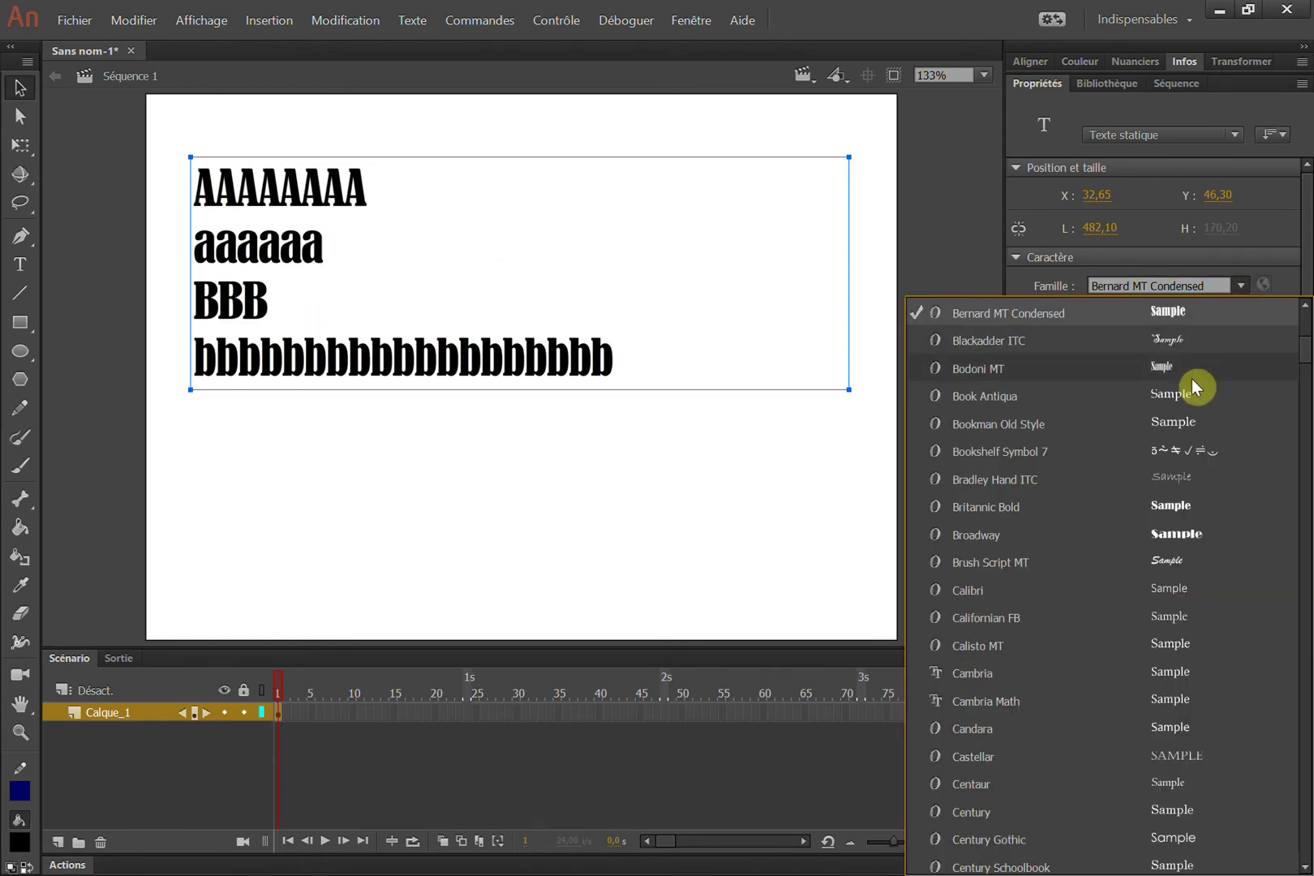
left_click(1194, 354)
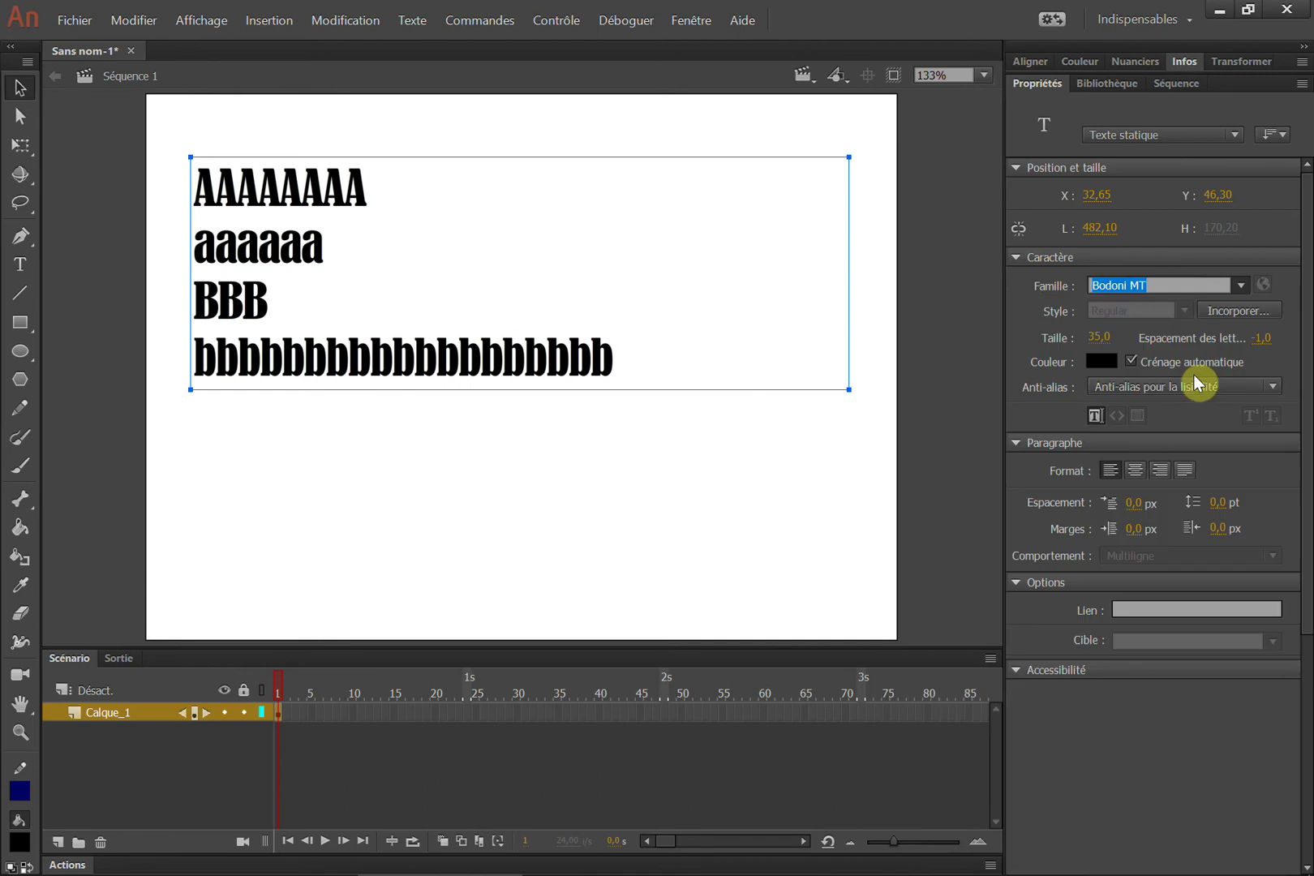
left_click(1242, 284)
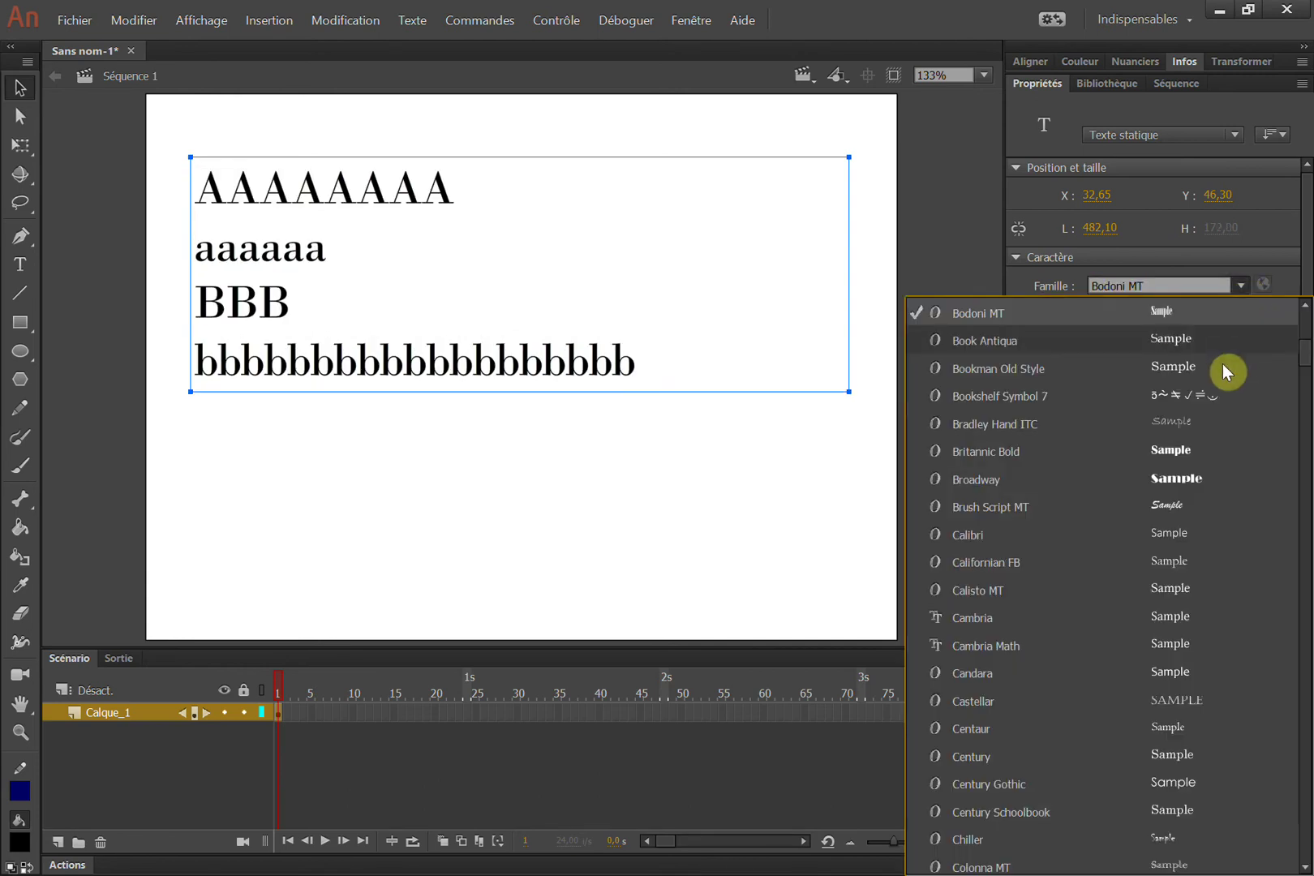
left_click(1173, 535)
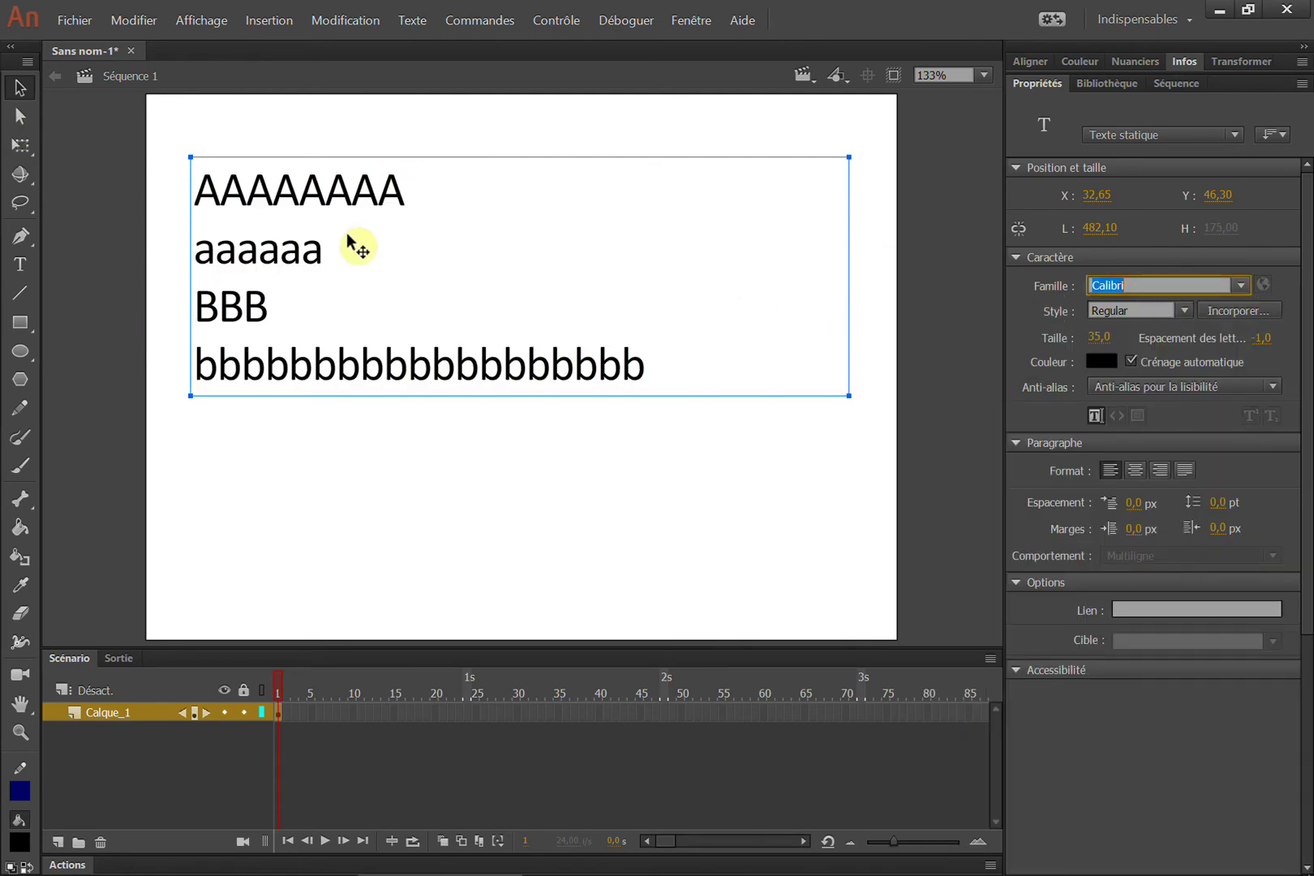
Undo the last three font family changes on the text block.
left_click(511, 528)
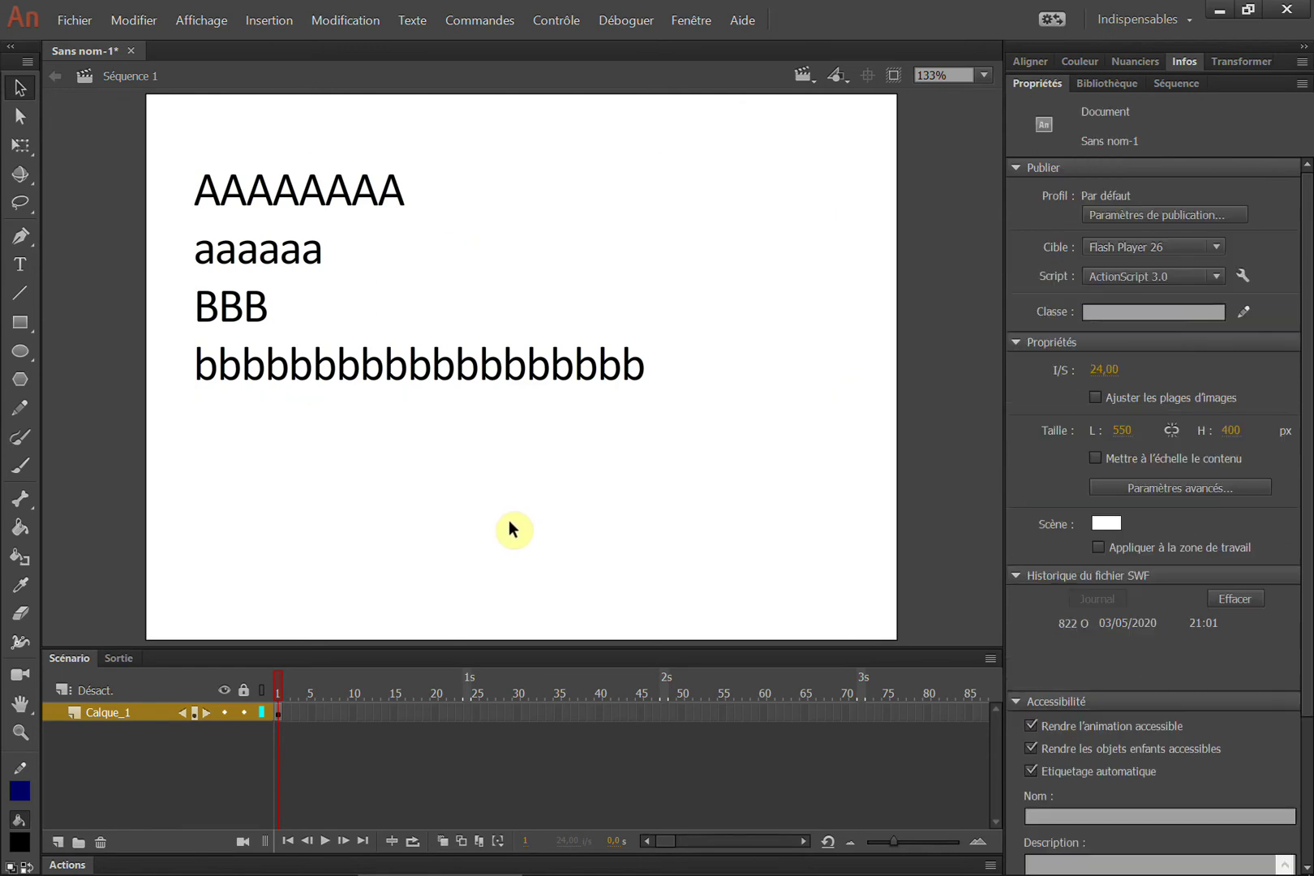
key("ctrl+a")
key("ctrl+z")
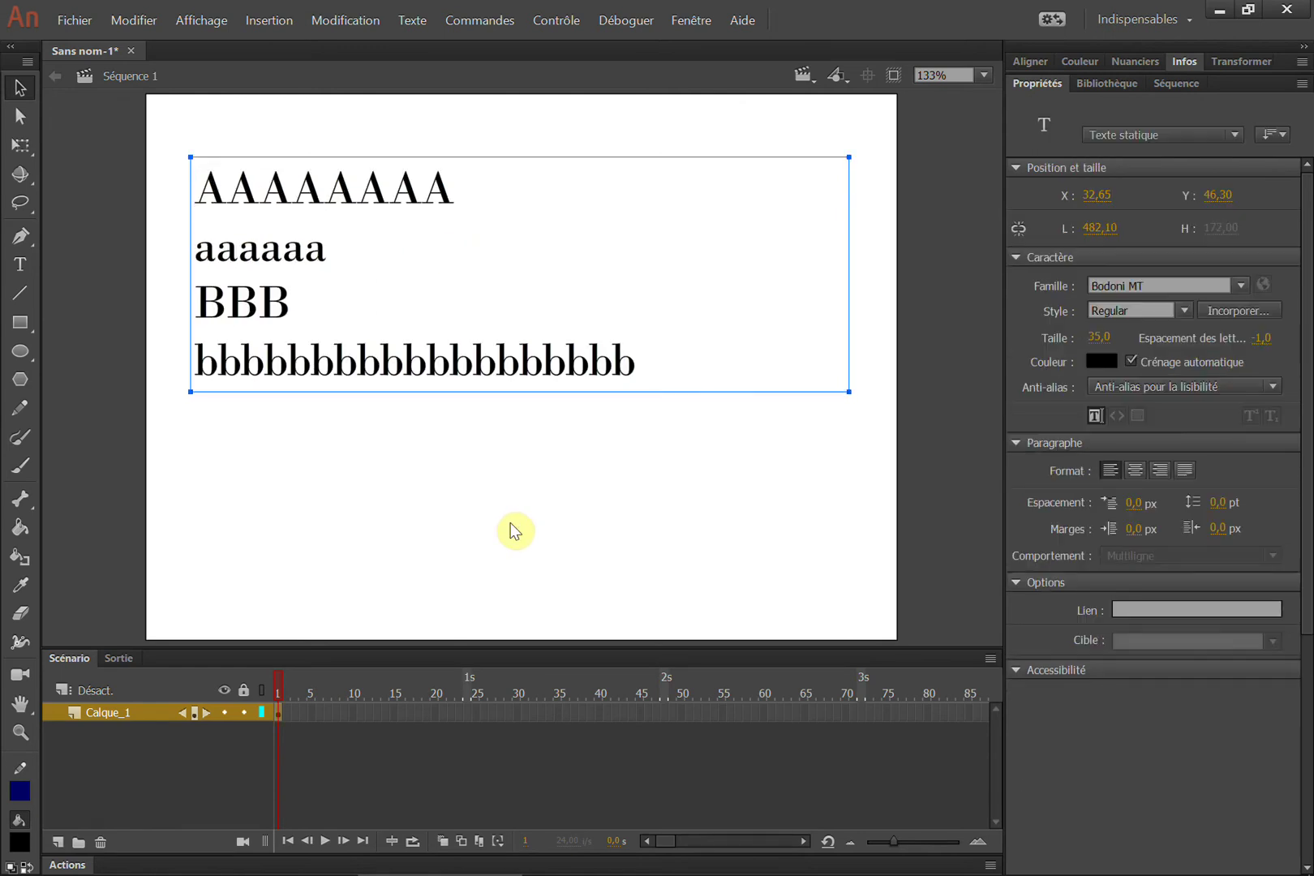
key("ctrl+z")
key("ctrl+z")
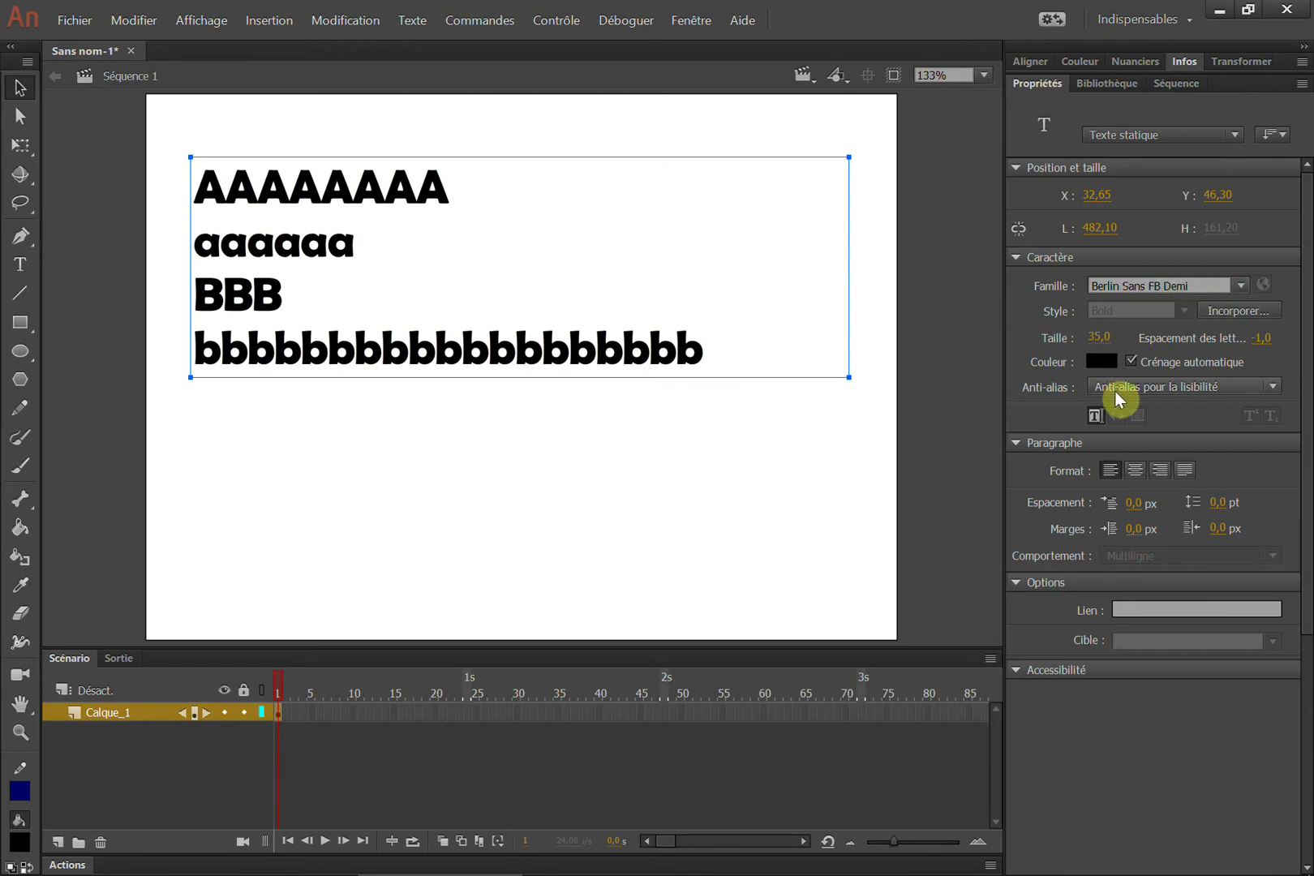
mouse_move(1100, 347)
left_mouse_down()
mouse_move(1085, 342)
mouse_move(1100, 344)
left_mouse_up()
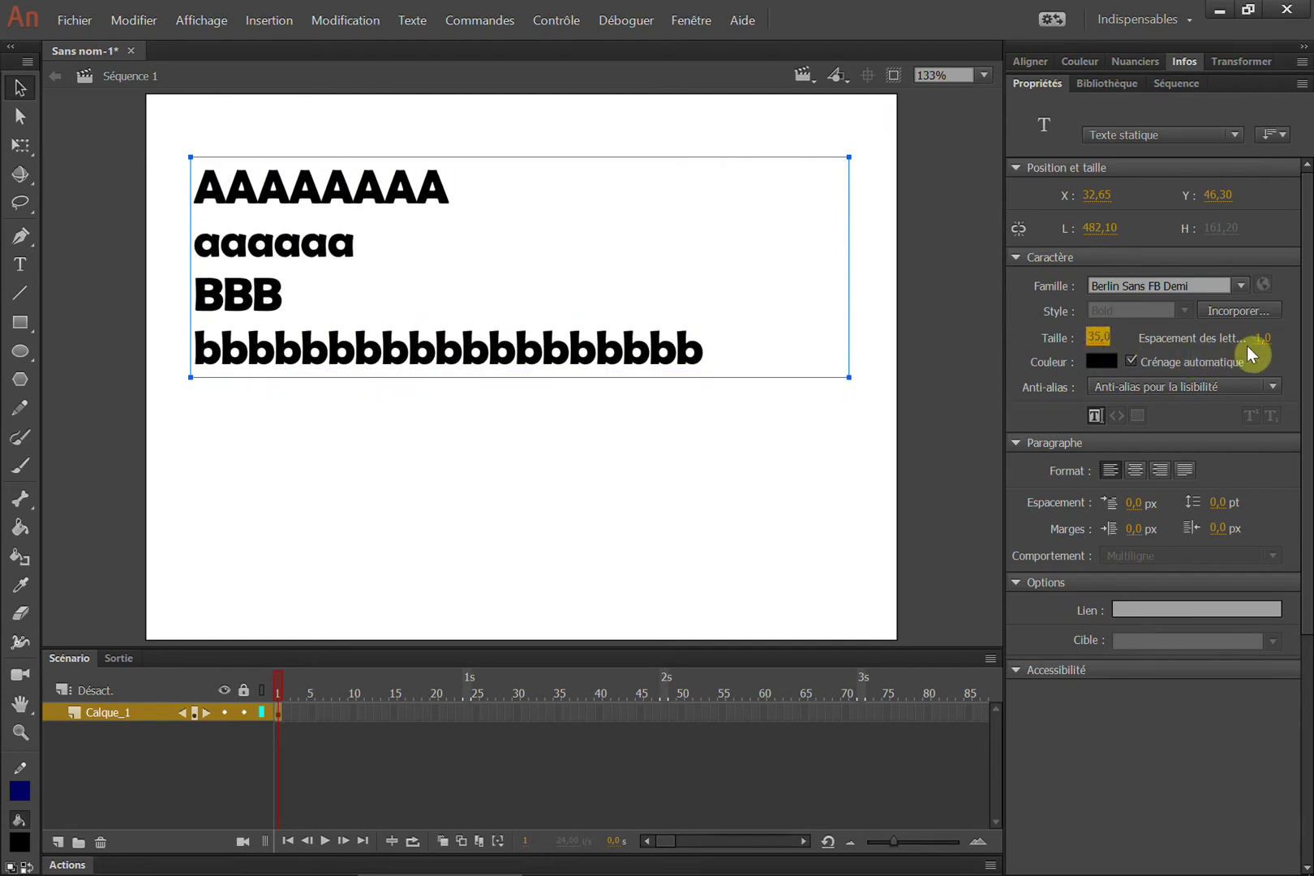
Try a letter spacing of 5 on the text block.
left_click_drag(1263, 349, 1275, 345)
mouse_move(1268, 346)
left_mouse_down()
mouse_move(1288, 345)
mouse_move(1270, 346)
left_mouse_up()
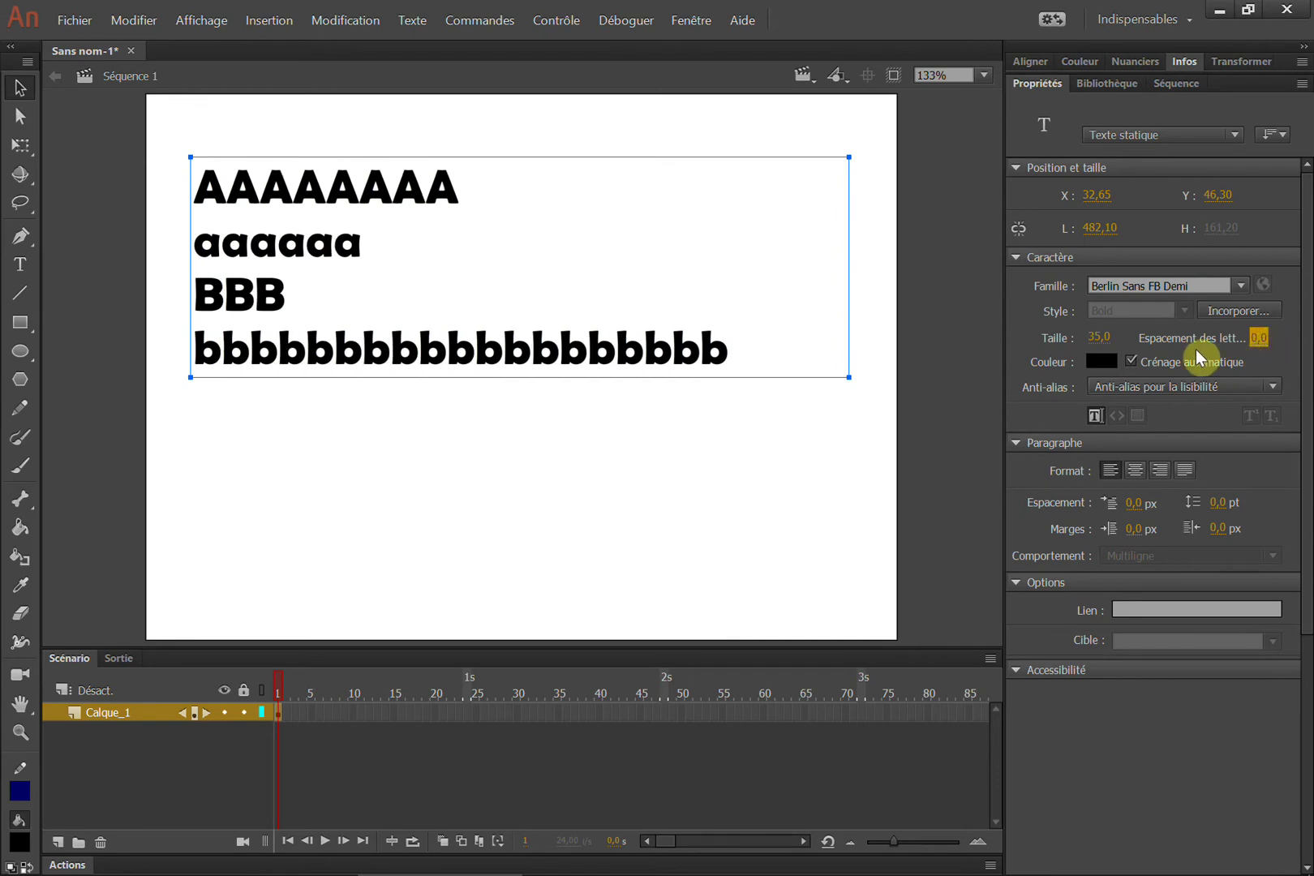
left_click(1259, 339)
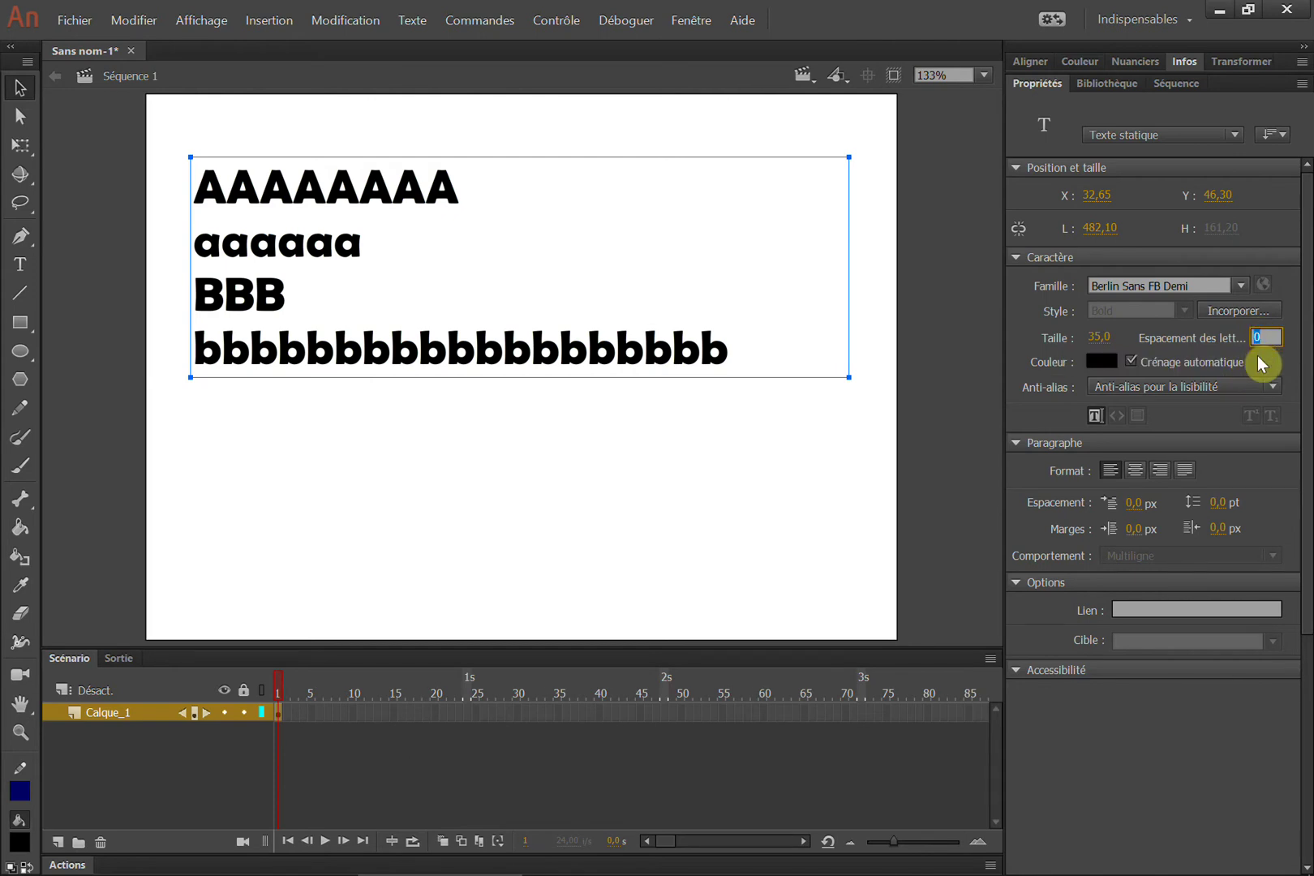
type("5")
left_click(1262, 364)
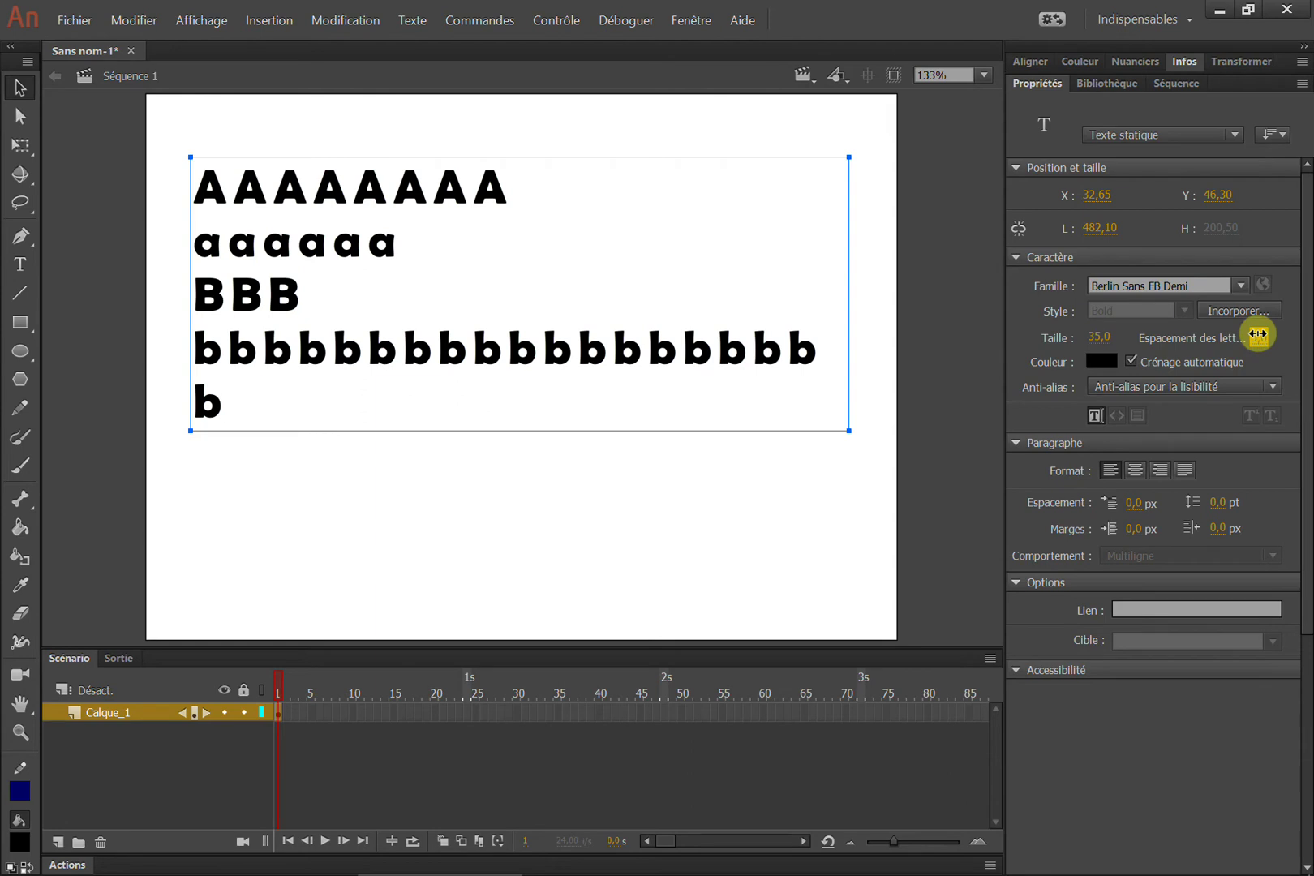
Set the text block's letter spacing to 0.
left_click_drag(1258, 333, 1253, 334)
left_click(1265, 338)
type("0")
key("Return")
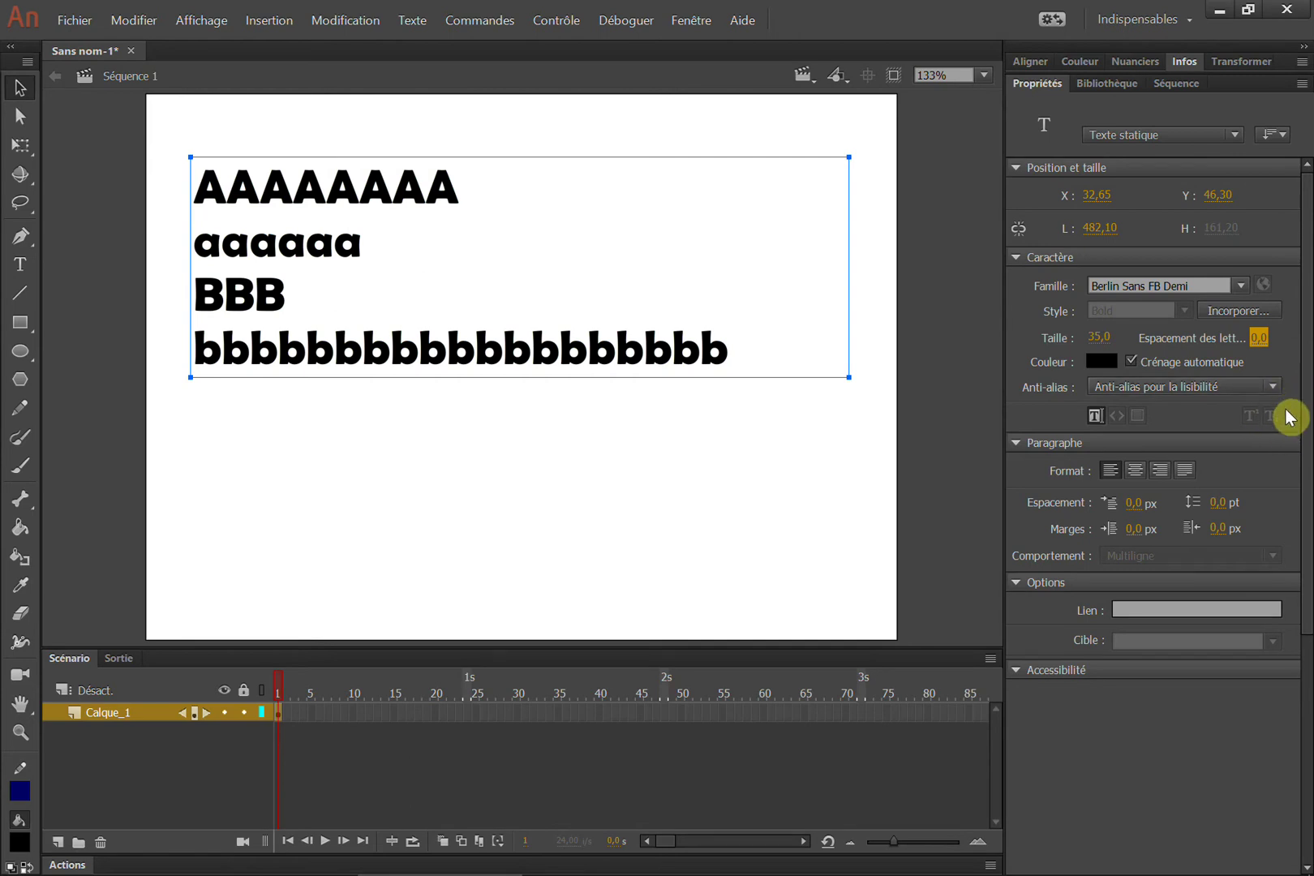
Collapse the Accessibilité and Caractère sections of the text properties and expand the Filtres section.
scroll(1305, 442, "down", 1)
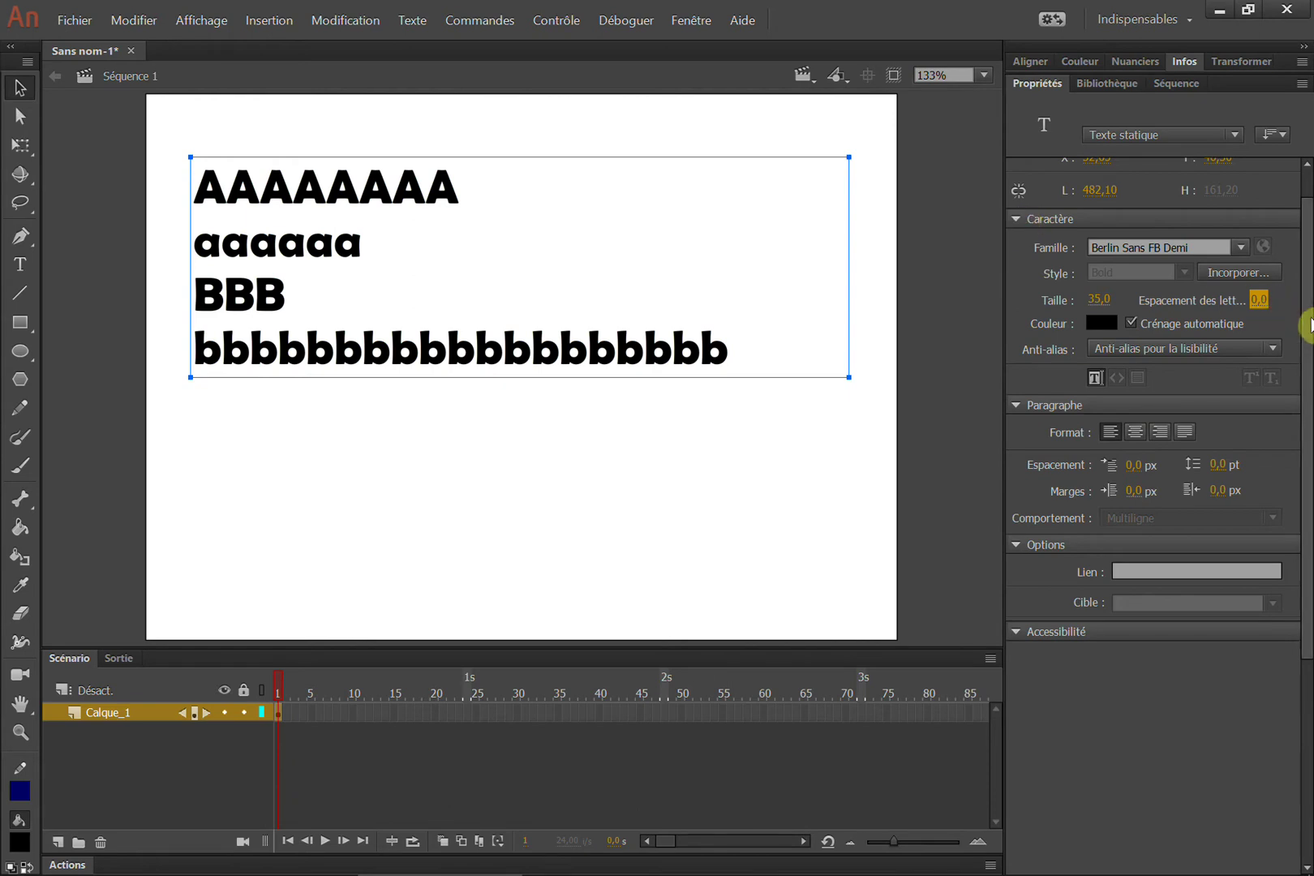
left_click_drag(1308, 322, 1310, 284)
left_click(1015, 678)
left_click(1020, 694)
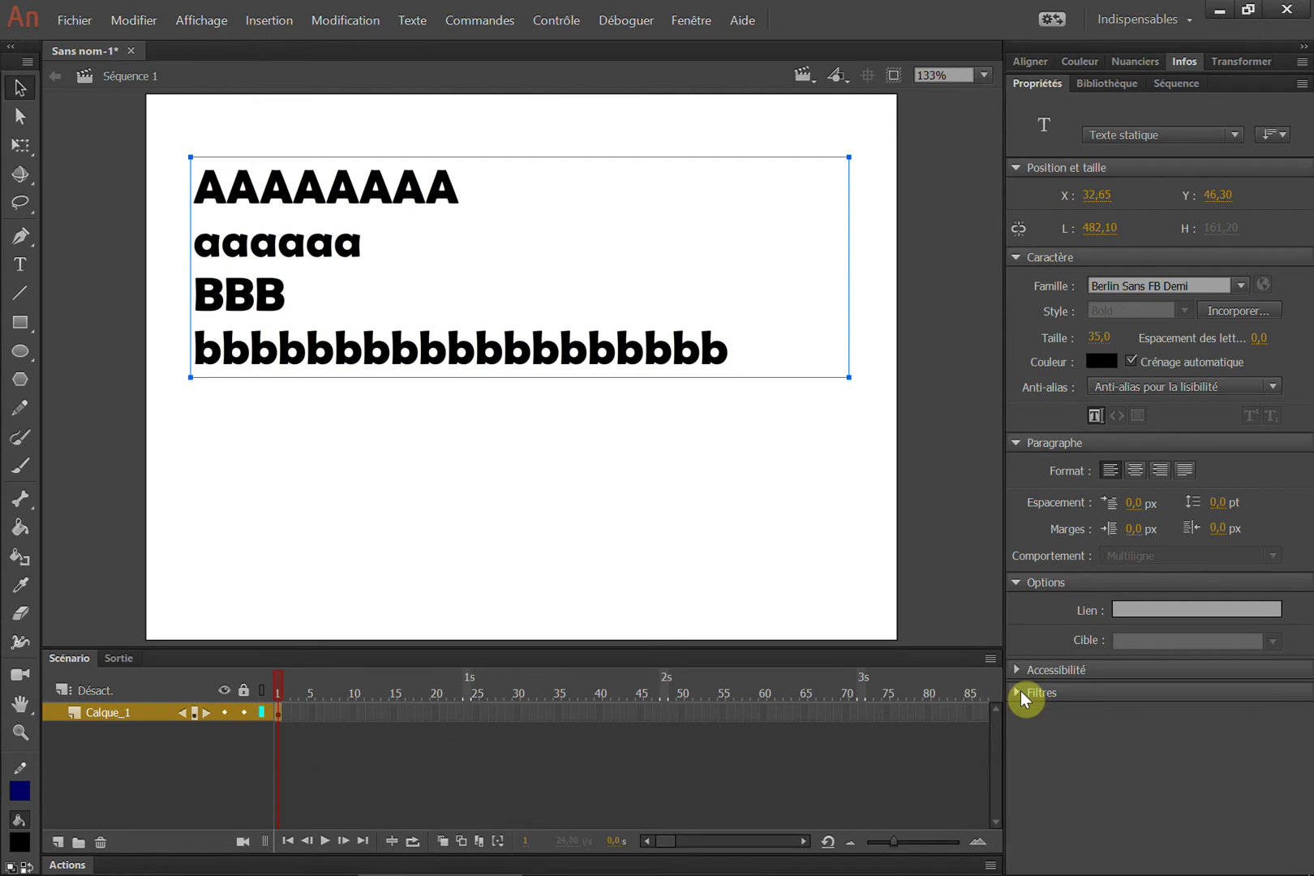
left_click(1020, 691)
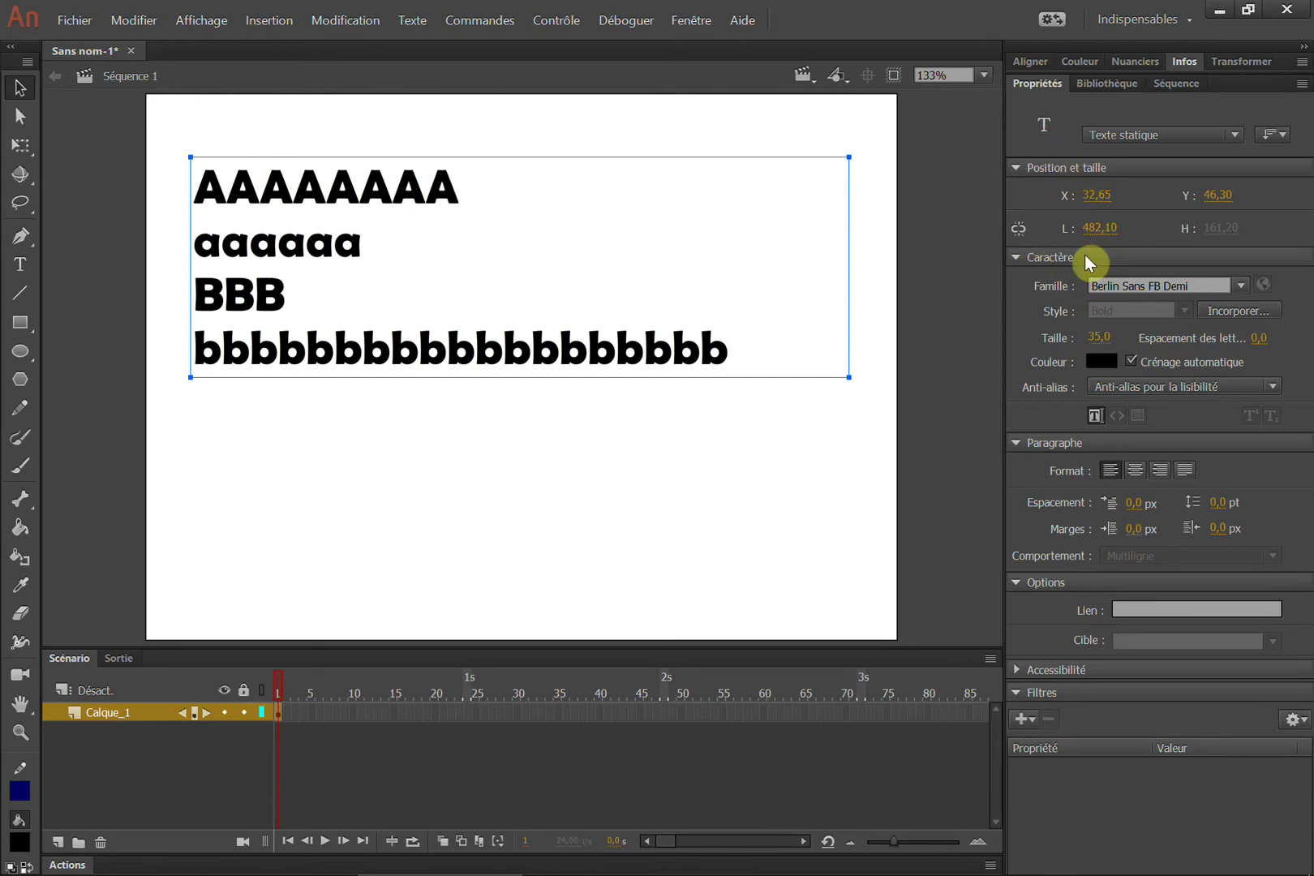
left_click(1021, 259)
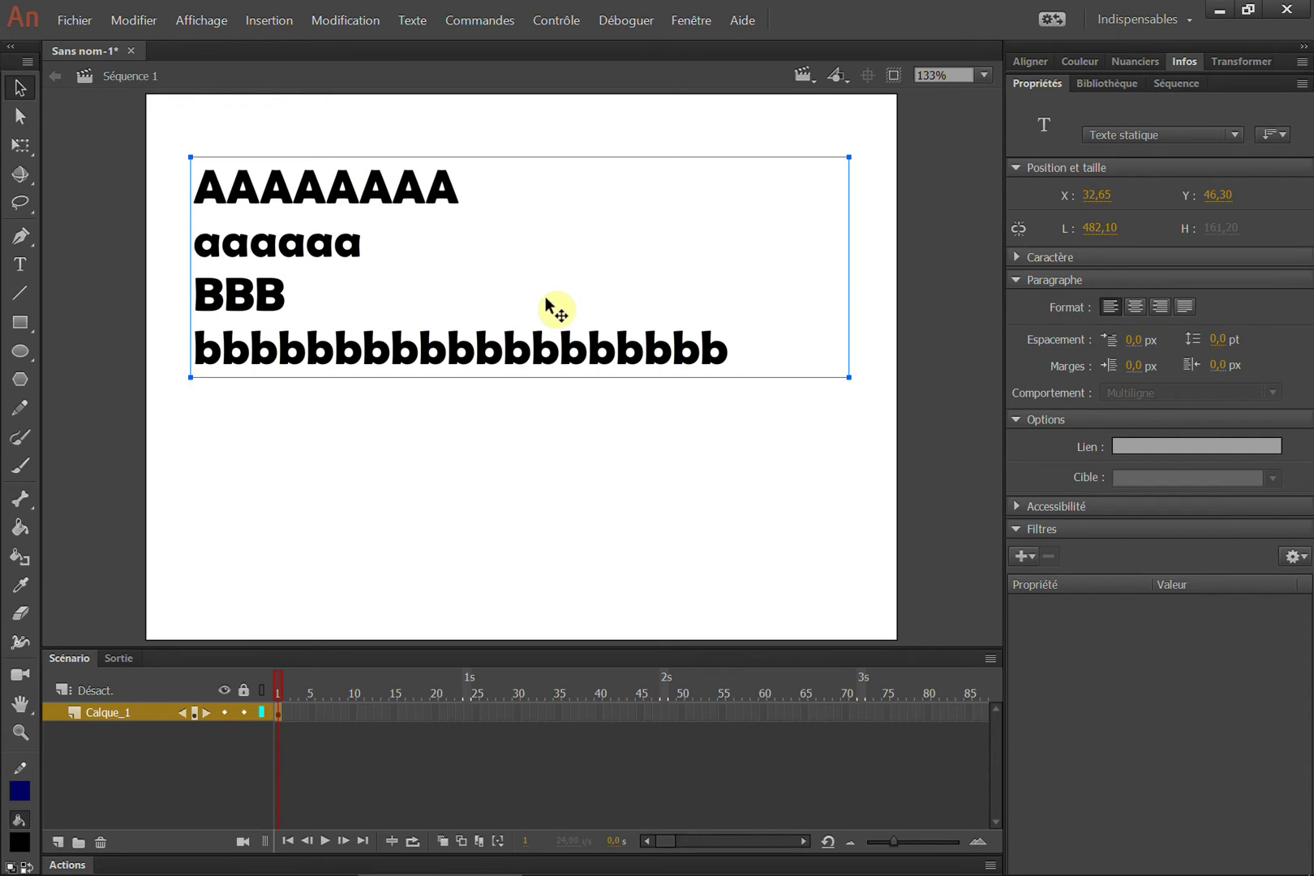
Try centred alignment and a line spacing of -8 pt on the text block, restoring left alignment and 0 pt.
left_click(1137, 308)
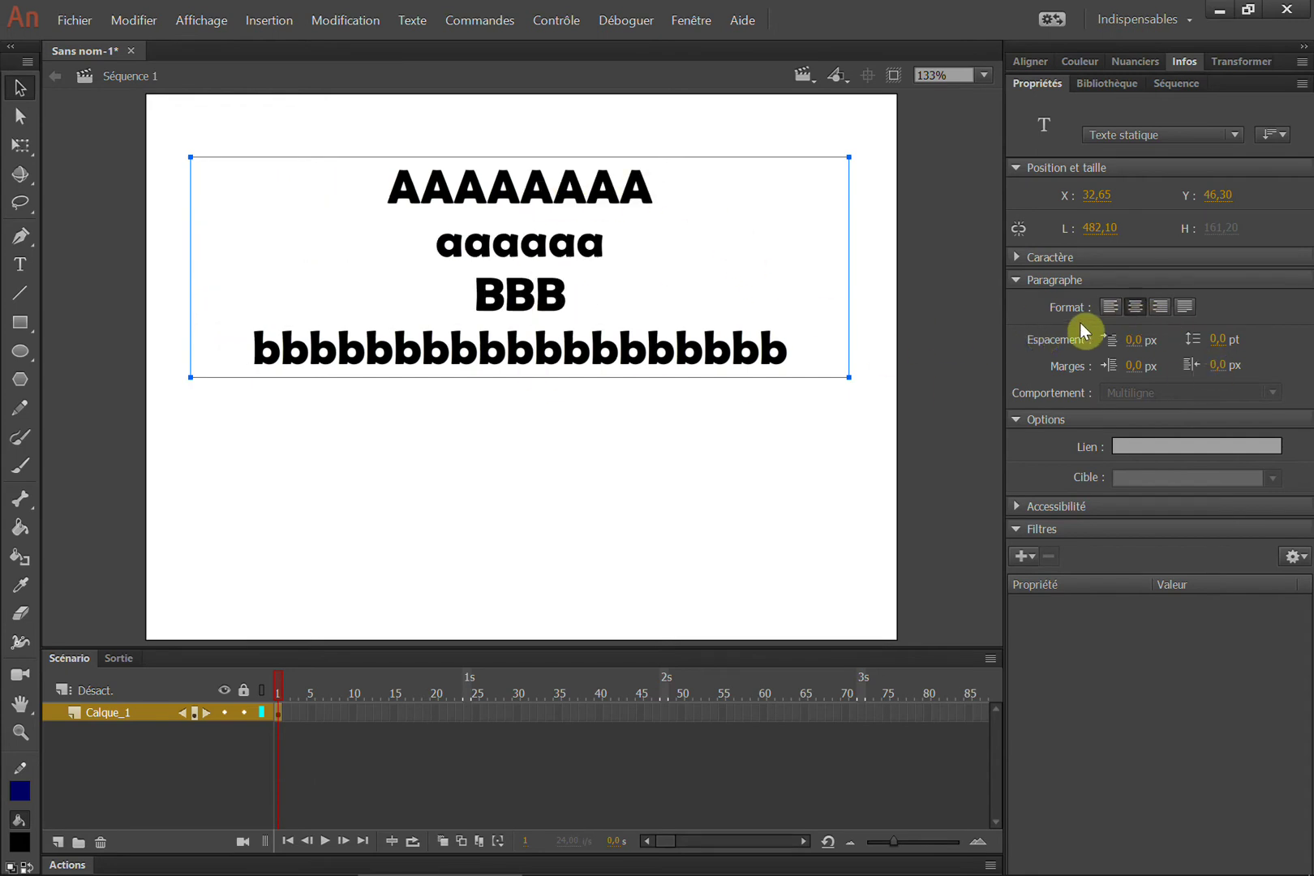
left_click(1111, 307)
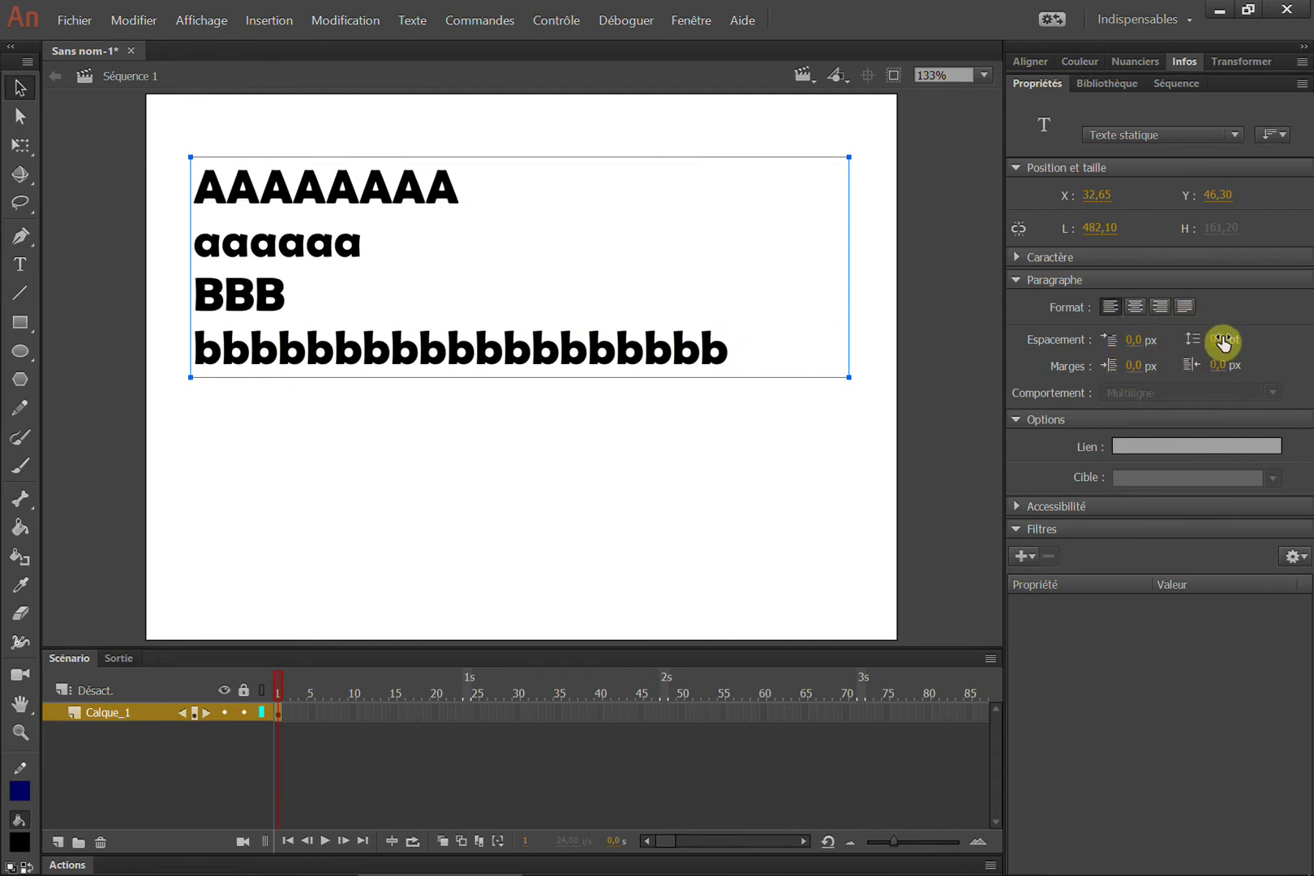
mouse_move(1221, 340)
left_mouse_down()
mouse_move(1234, 337)
mouse_move(1216, 343)
left_mouse_up()
left_click(1027, 257)
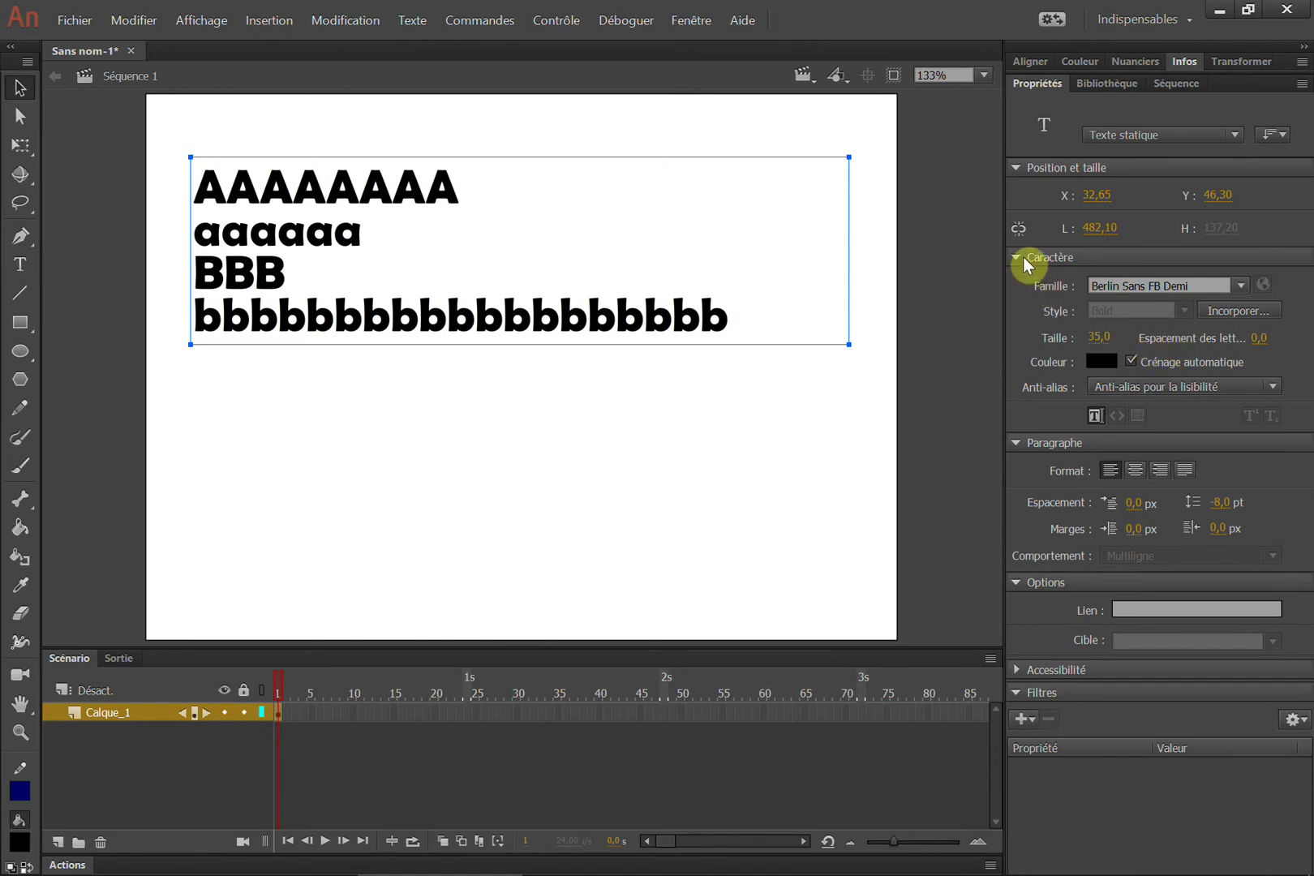
left_click(1023, 256)
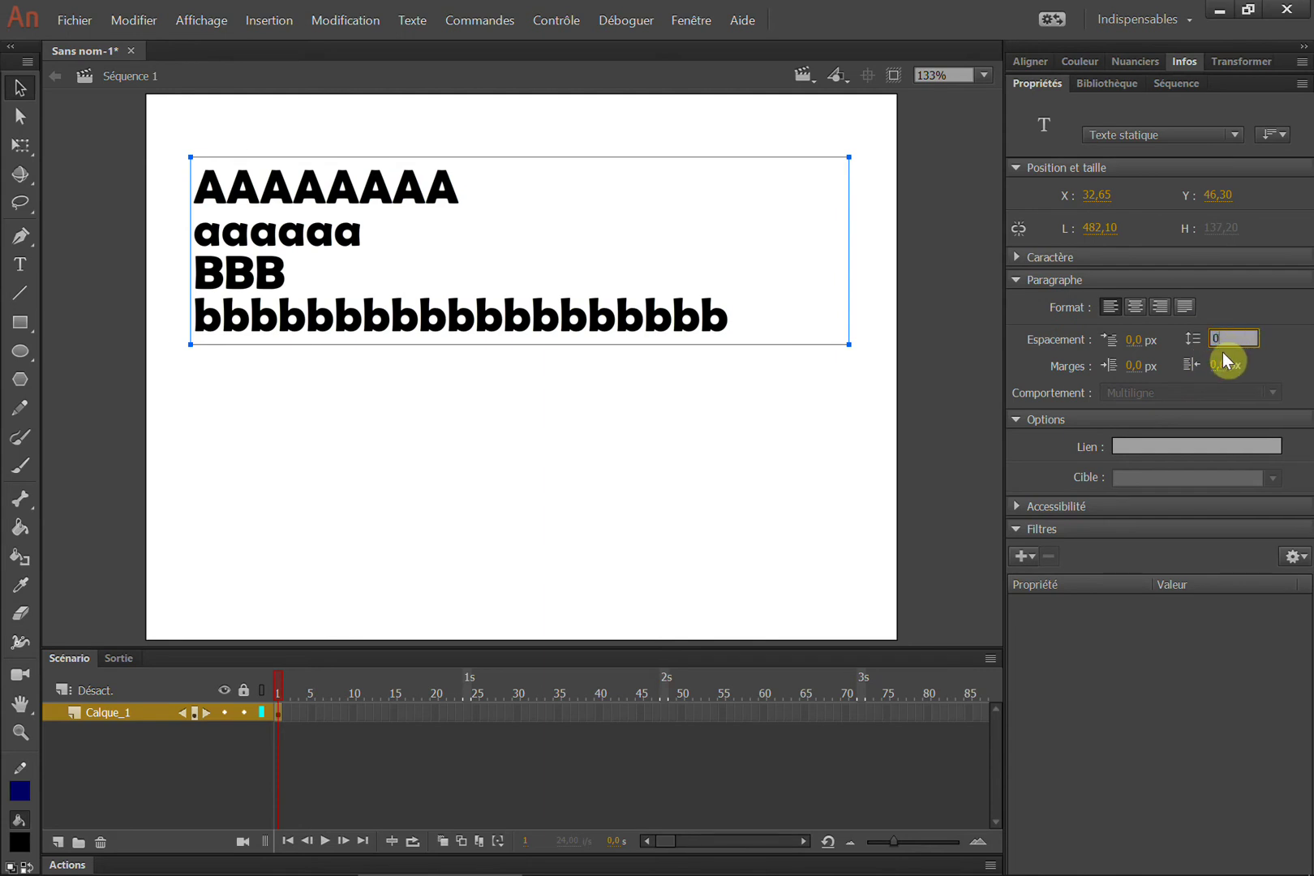
type("0")
key("Return")
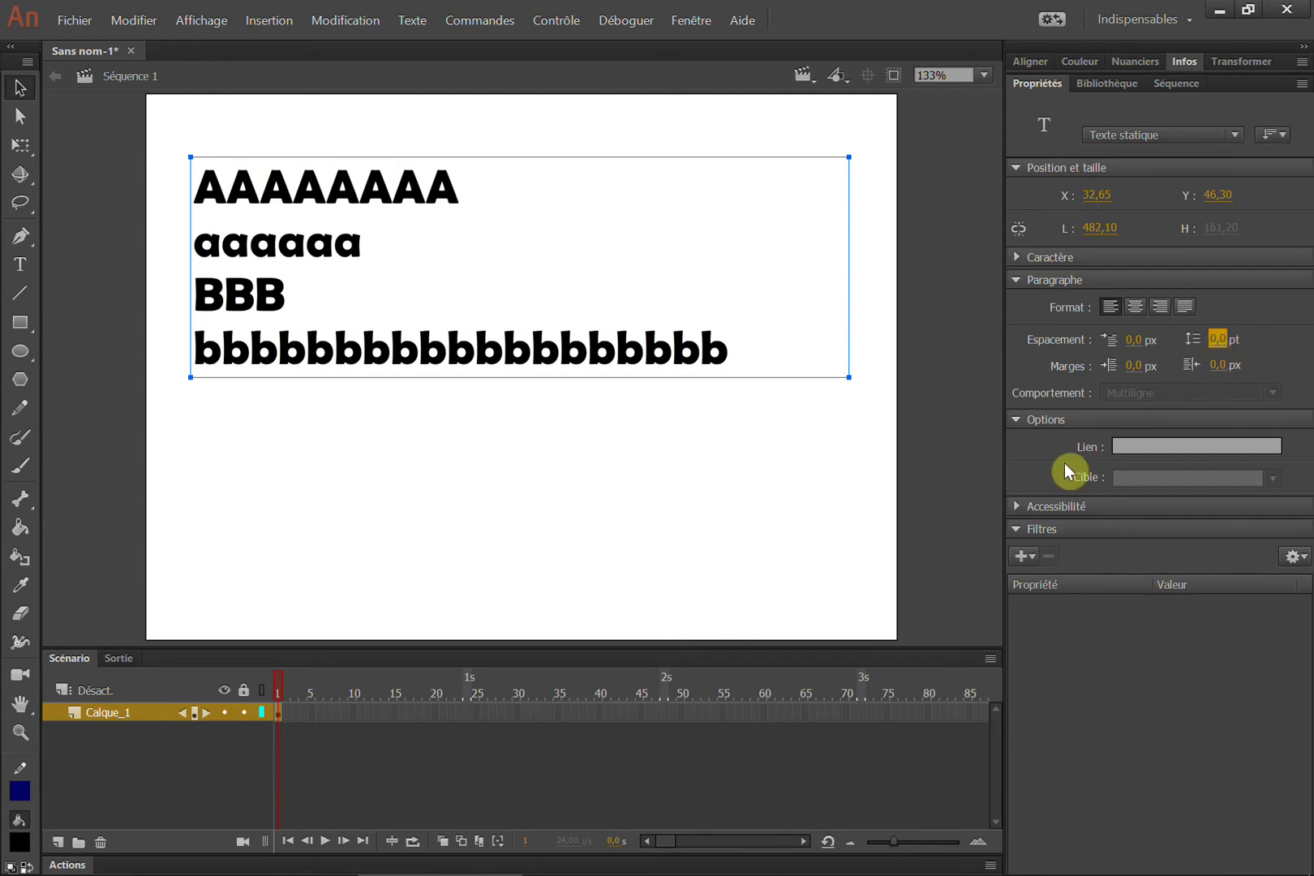
left_click(1131, 446)
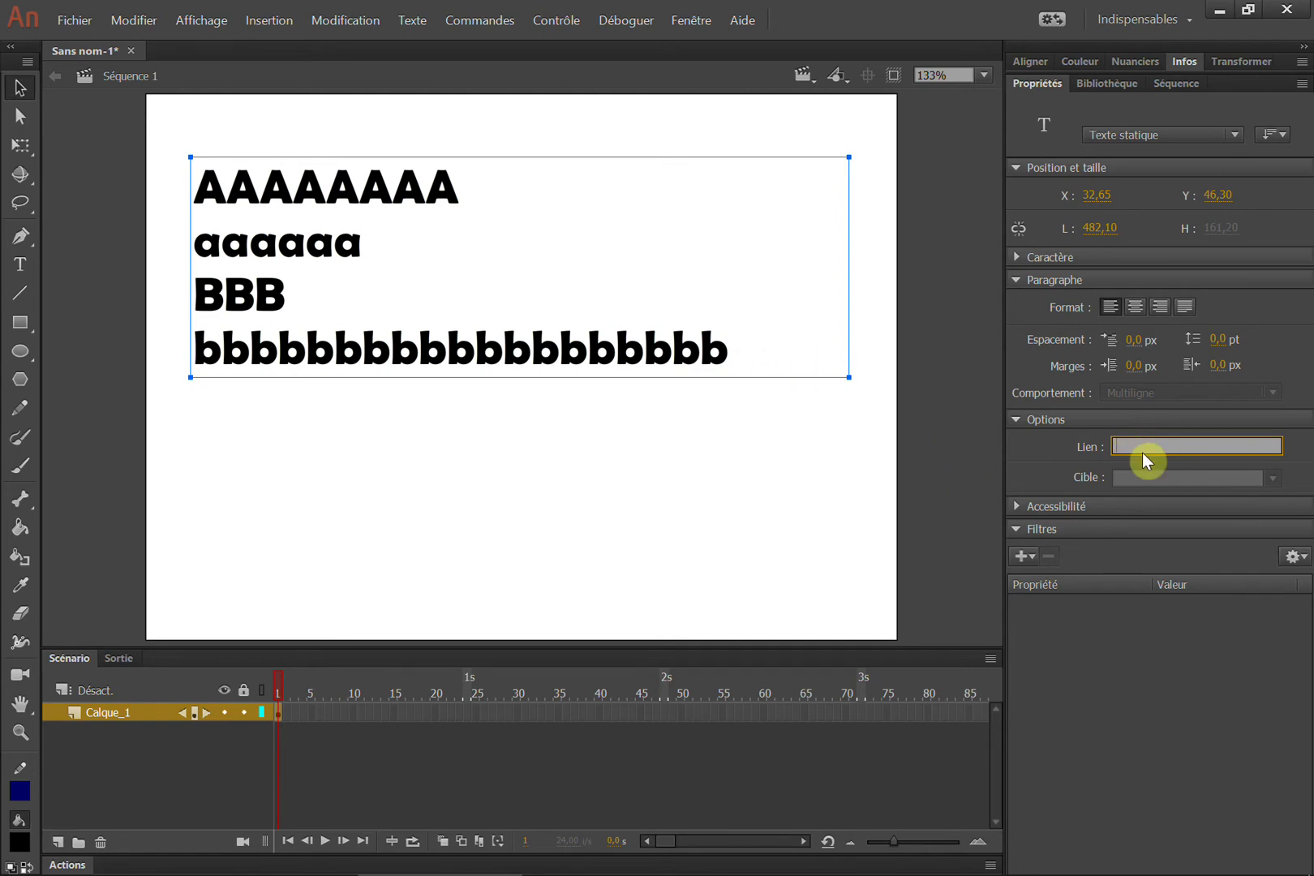
right_click(1144, 442)
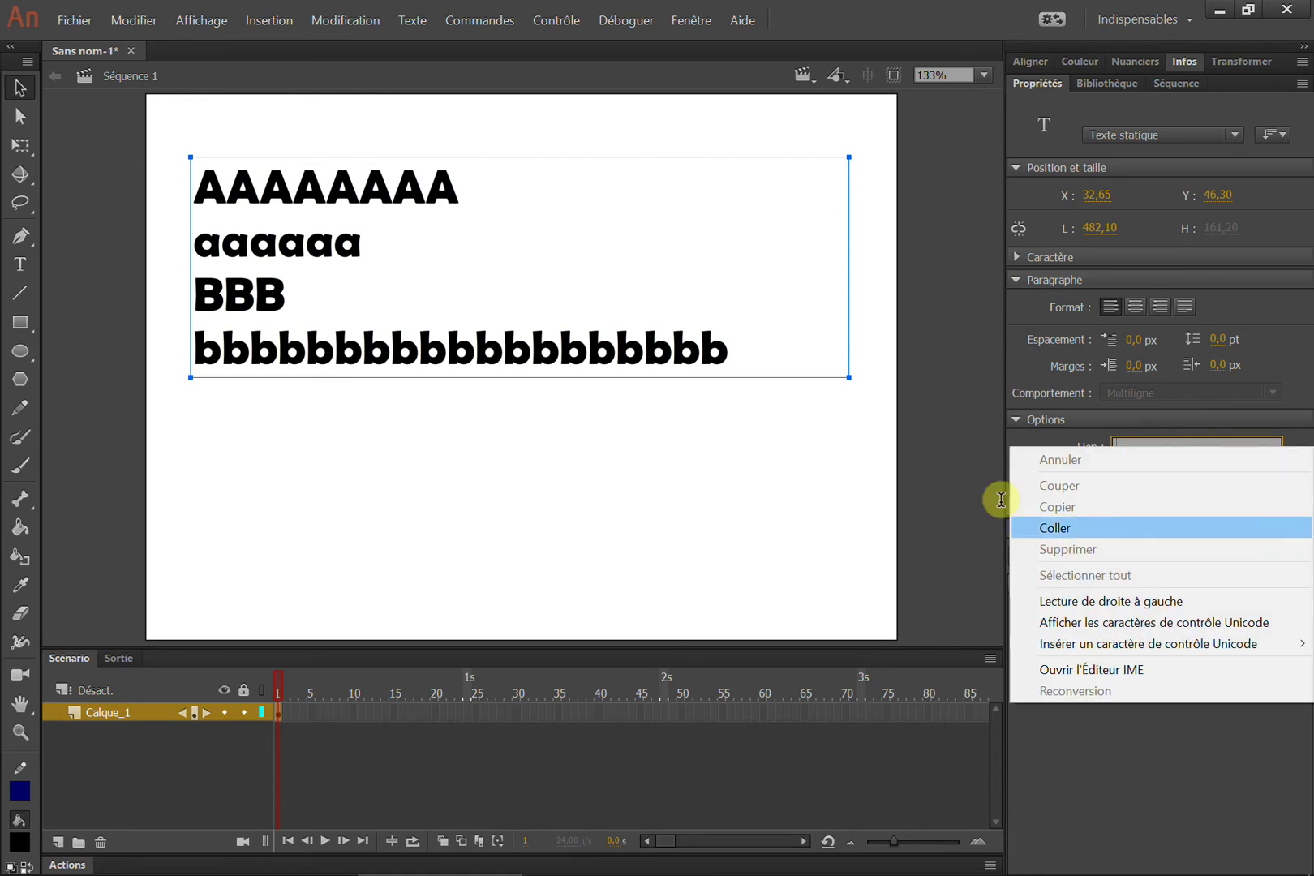
left_click(708, 444)
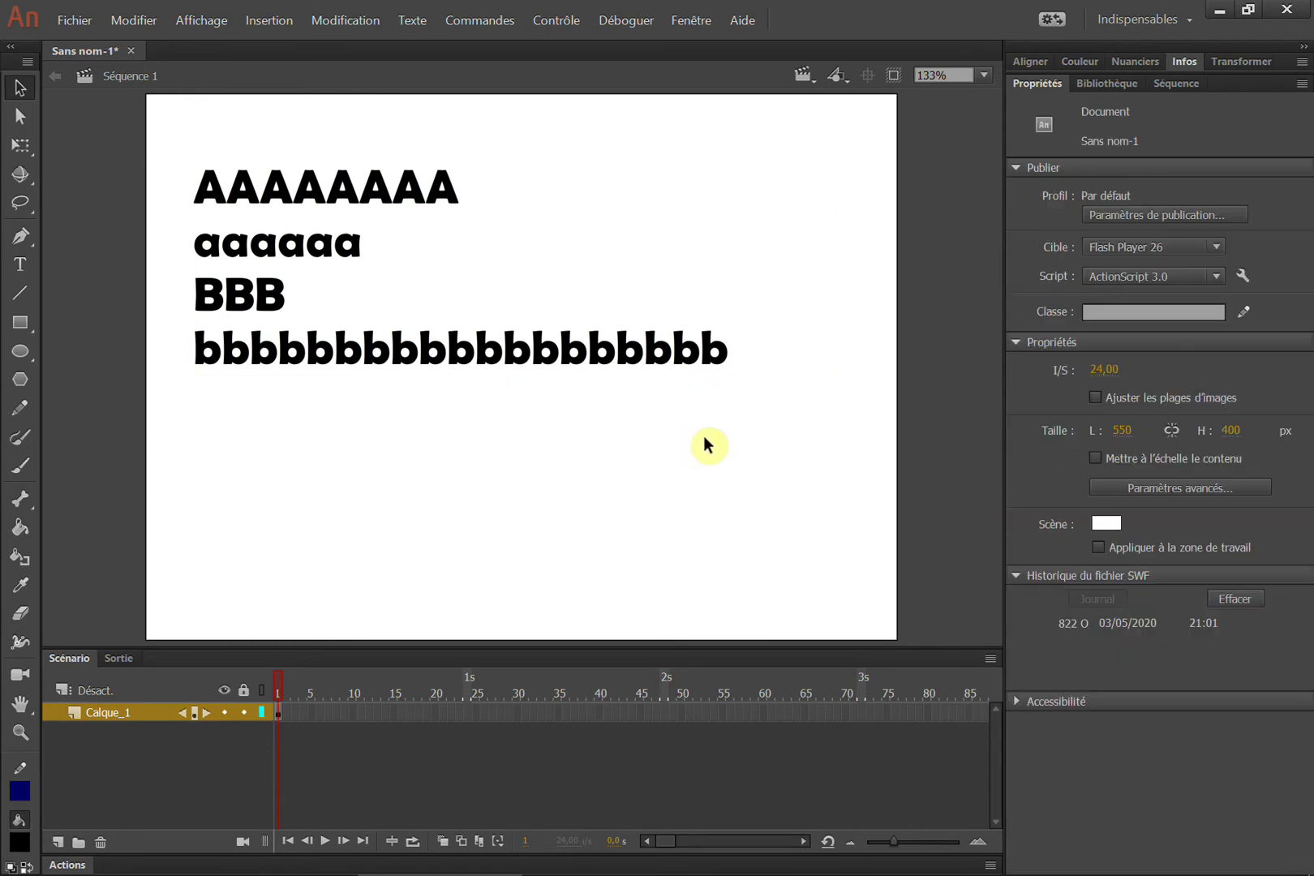
Try the URL link google.com on the text block in a movie test and clear the link again.
left_click(714, 352)
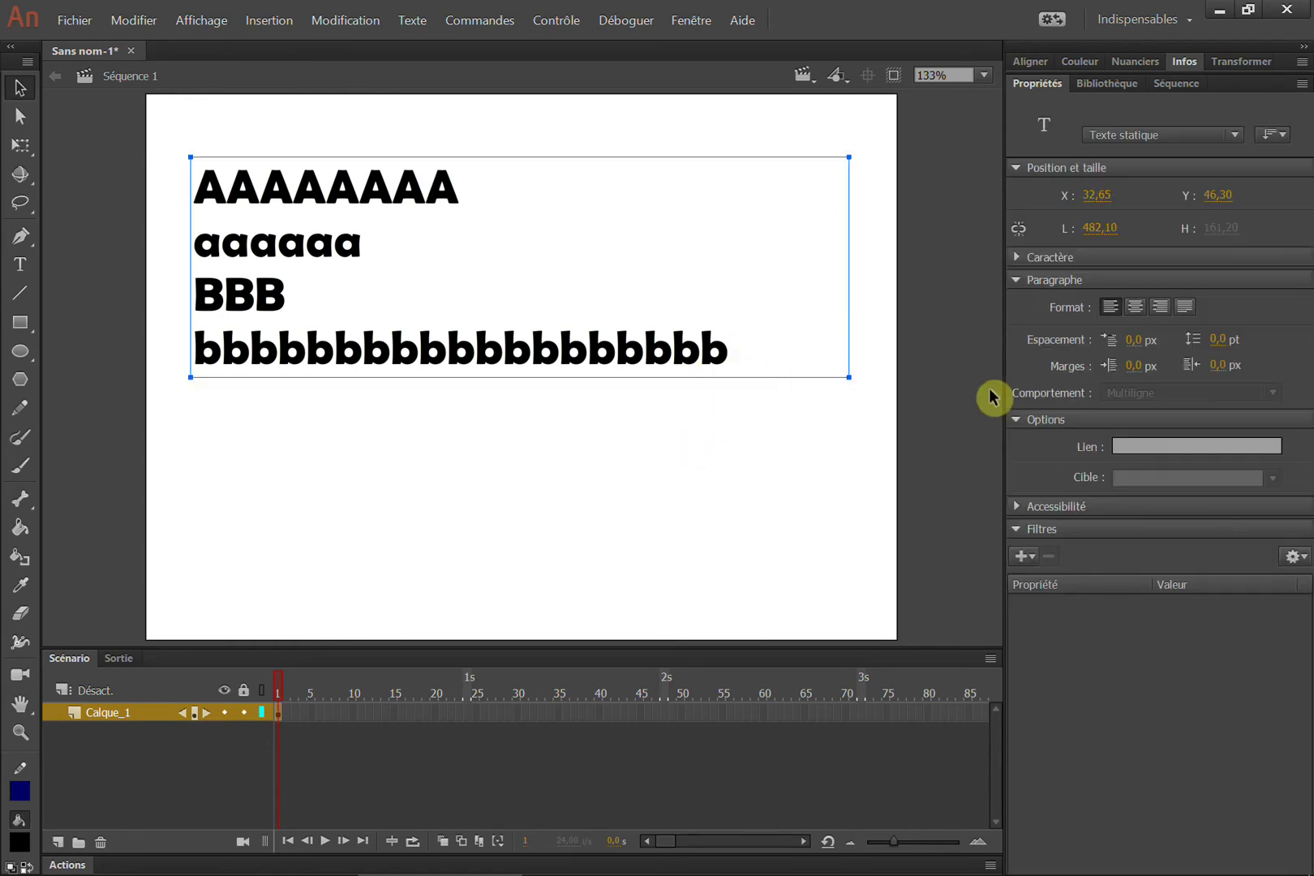
left_click(1147, 440)
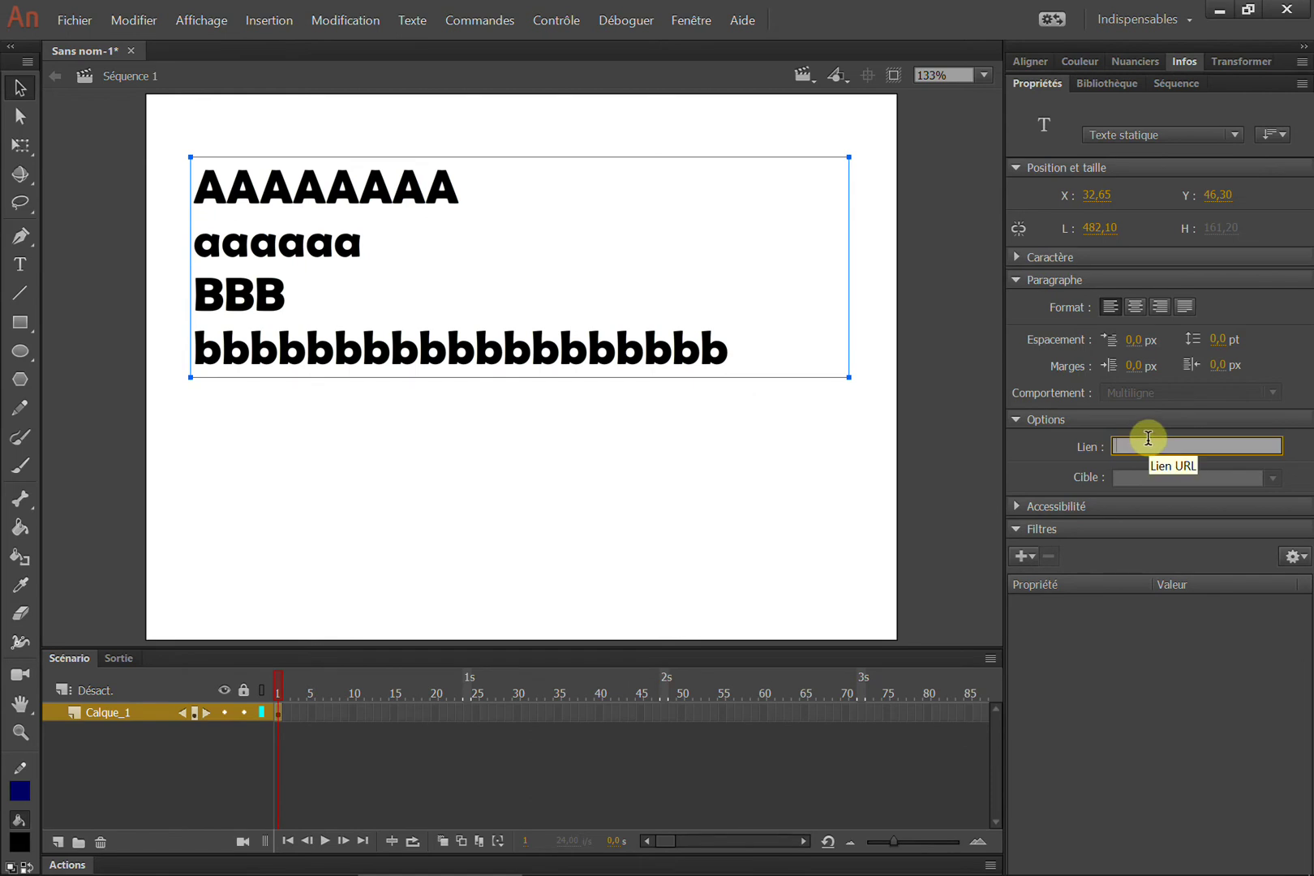
type("googl")
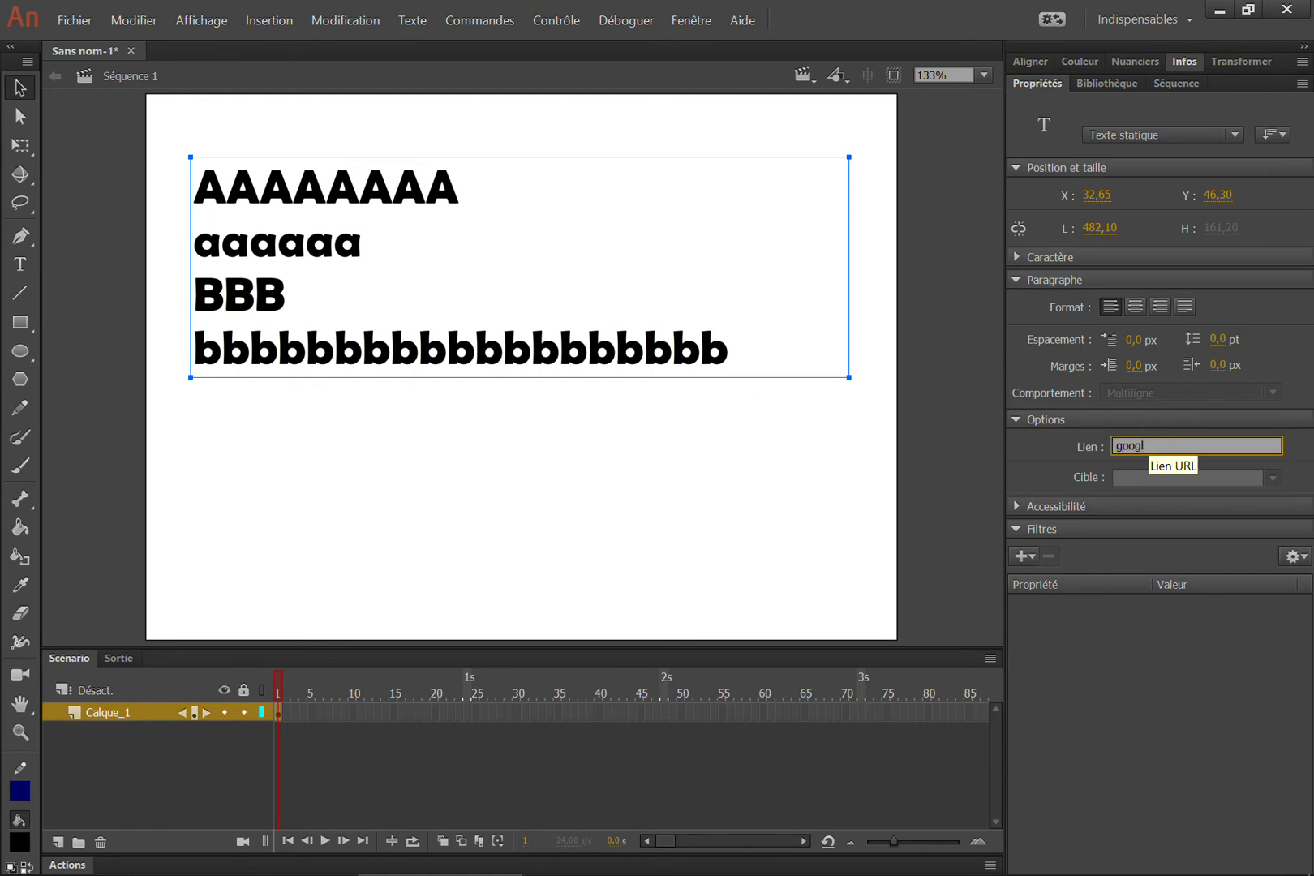
type("e.com")
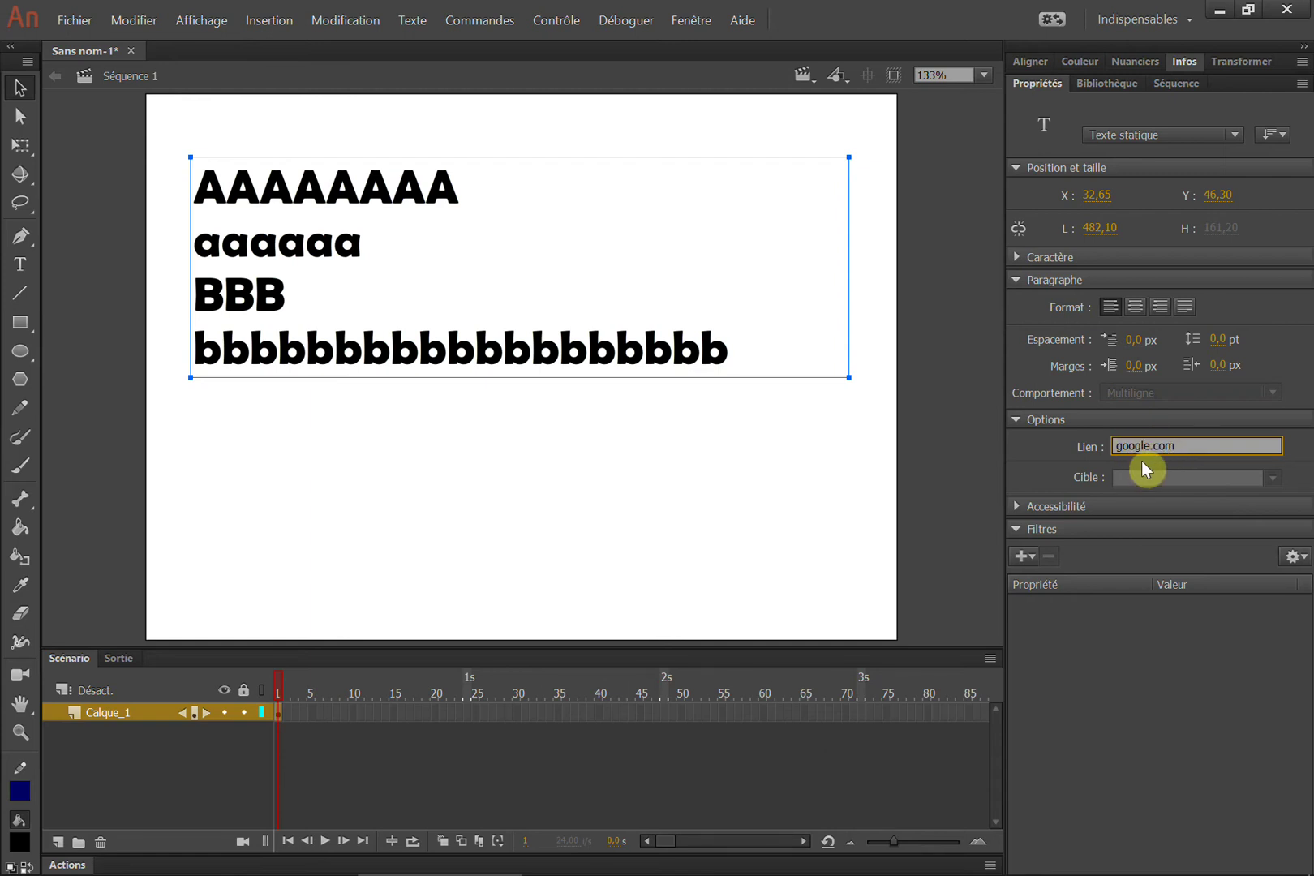
key("ctrl+Return")
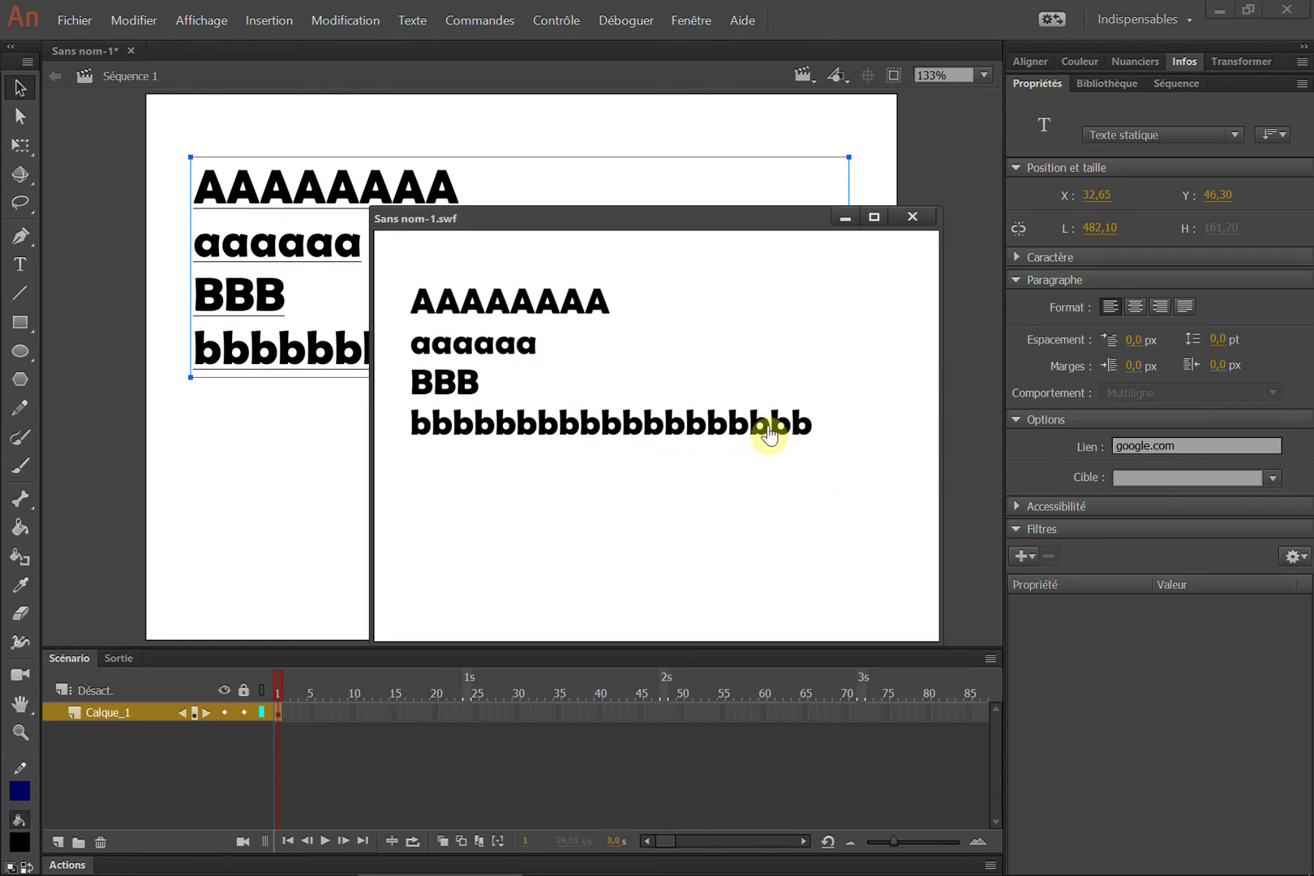
left_click(912, 217)
left_click_drag(1171, 436, 1036, 447)
key("BackSpace")
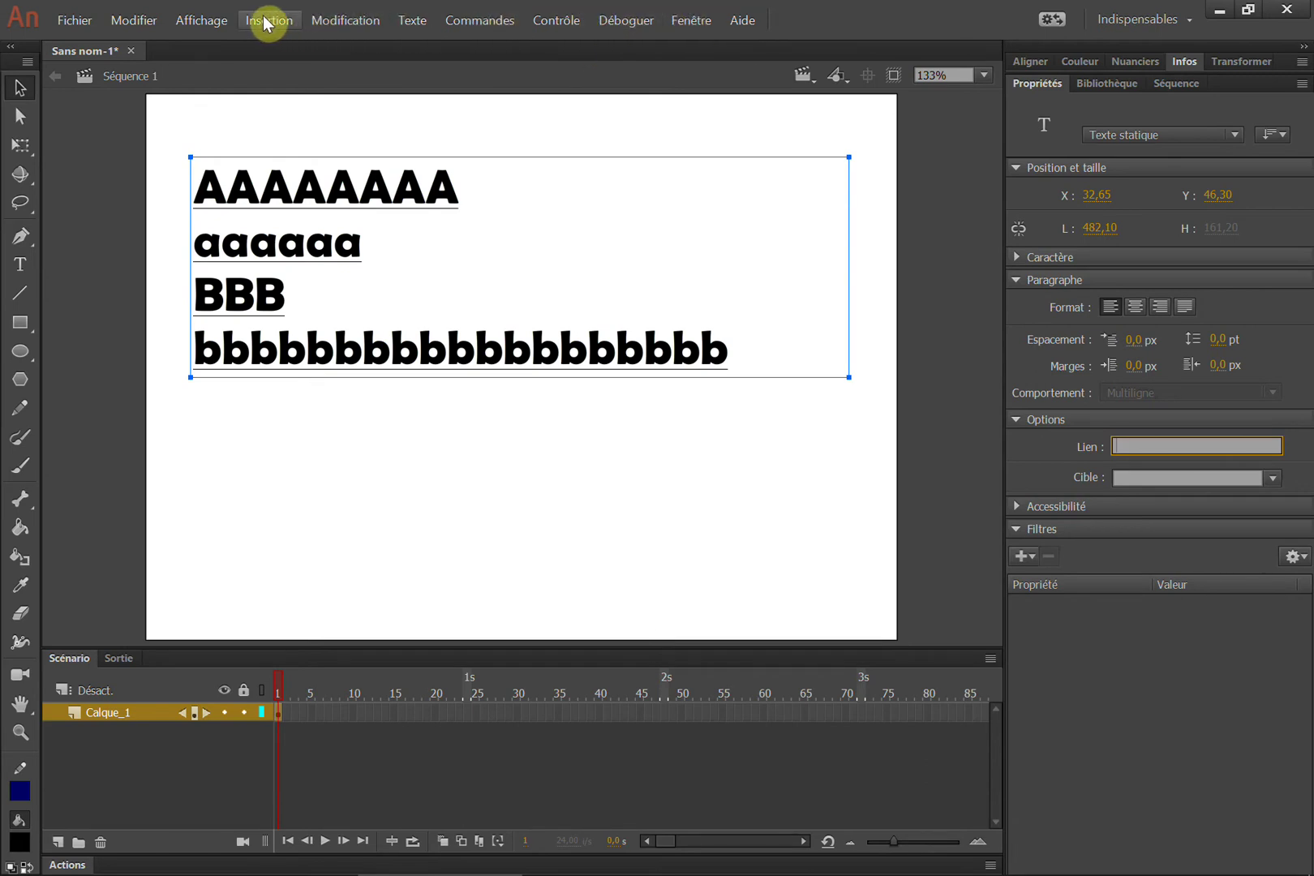
Test the movie with the unlinked text block and close the preview window.
left_click(476, 25)
mouse_move(548, 21)
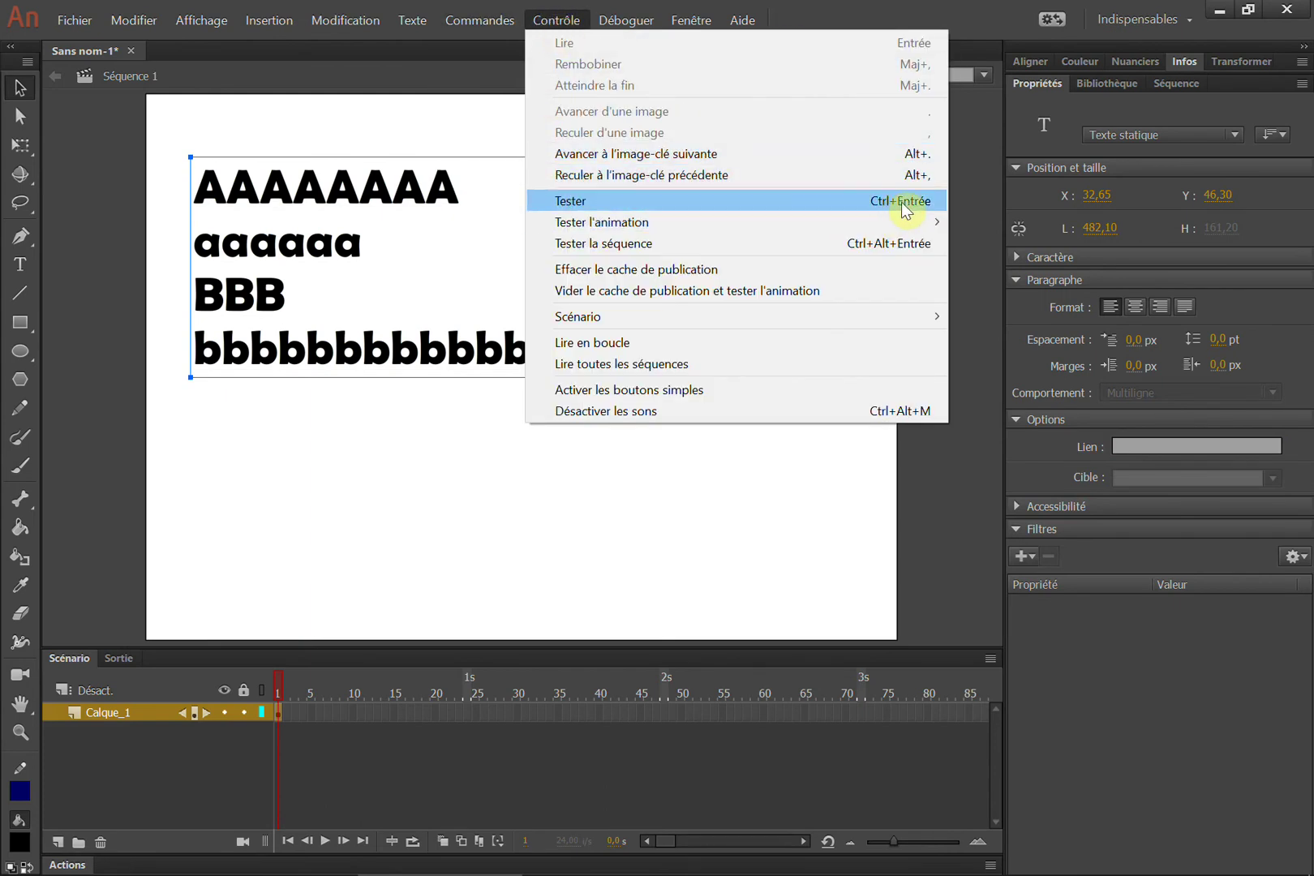
left_click(983, 538)
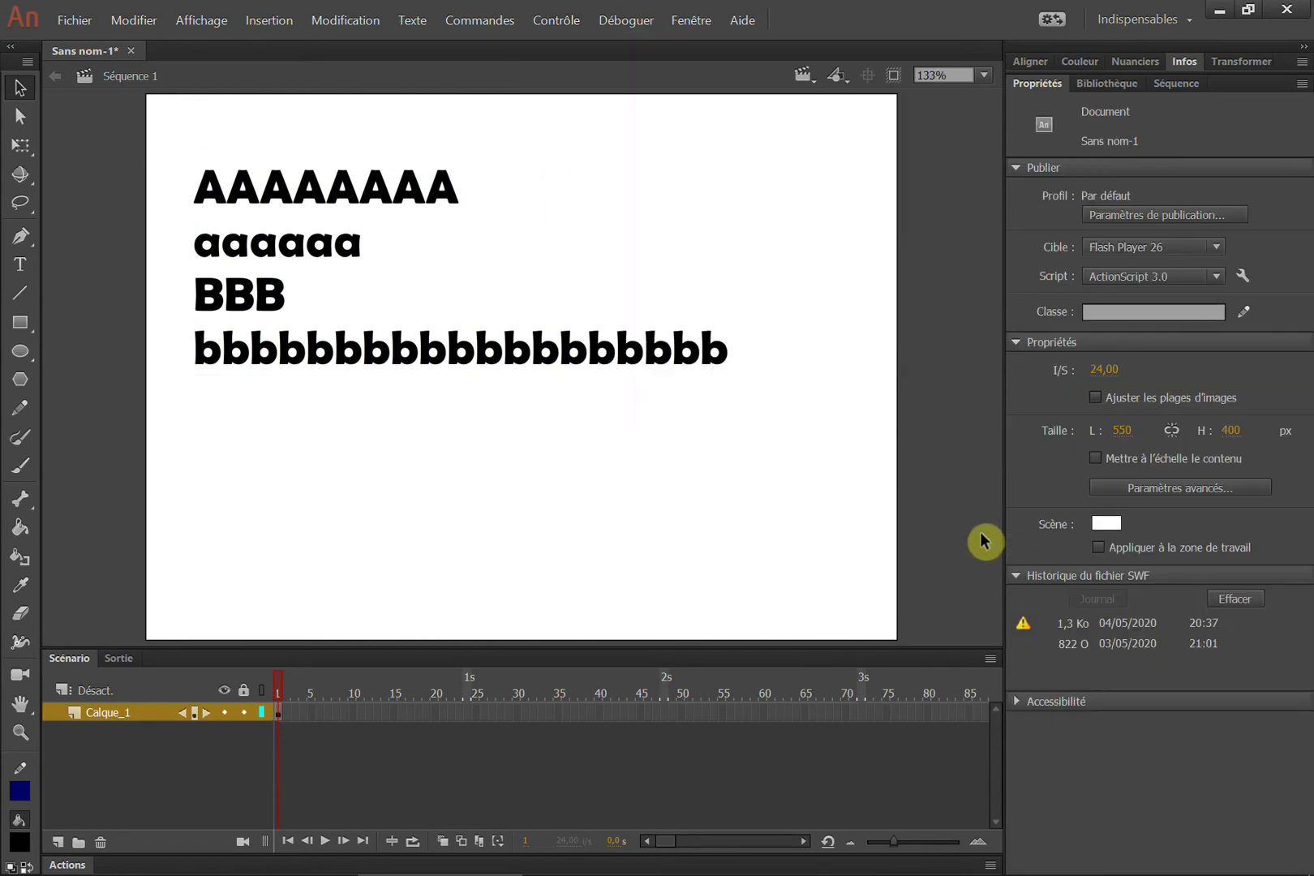
key("ctrl+Return")
left_click_drag(601, 221, 515, 174)
left_click(837, 168)
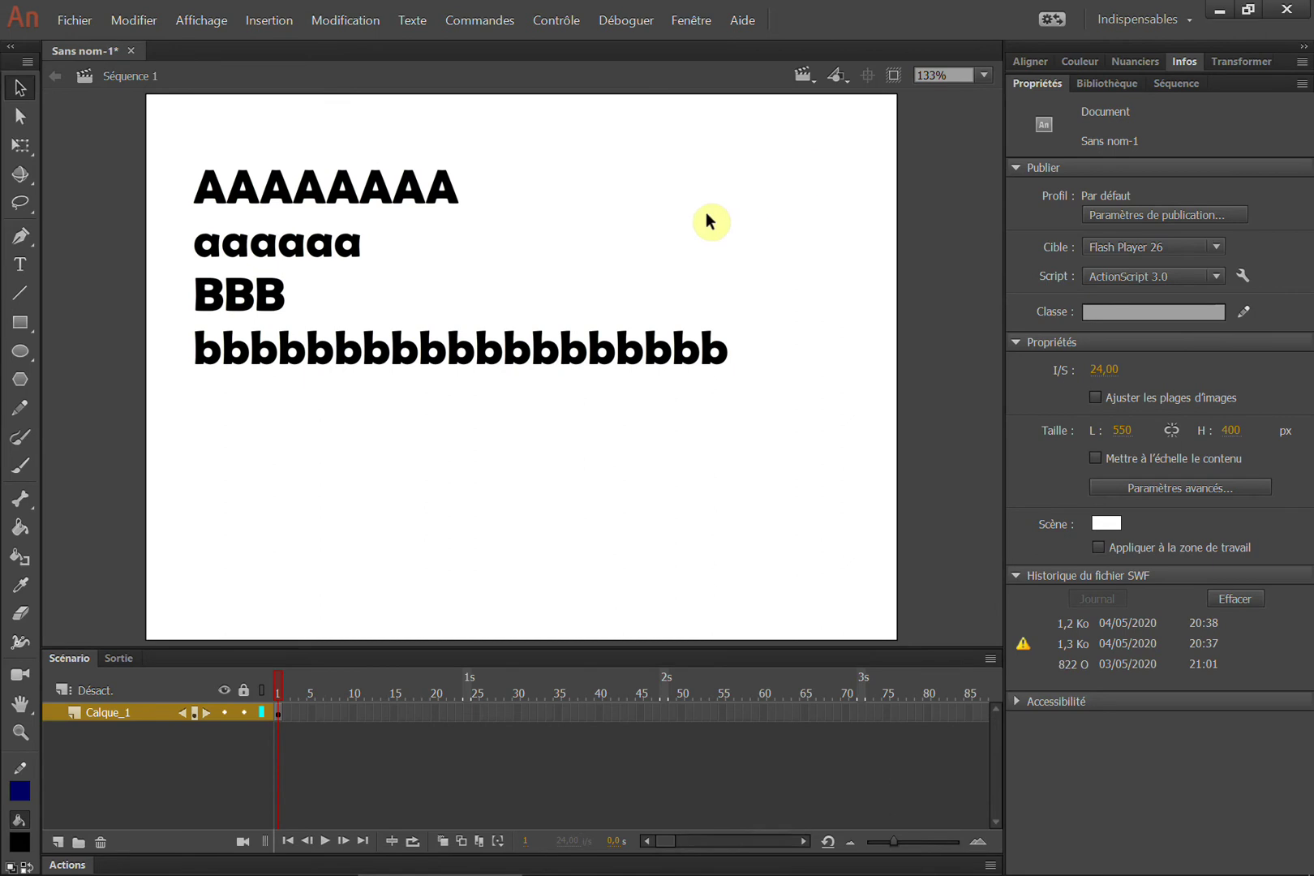
key("z")
left_click_drag(647, 306, 745, 401)
left_click_drag(531, 227, 645, 303)
double_click(20, 703)
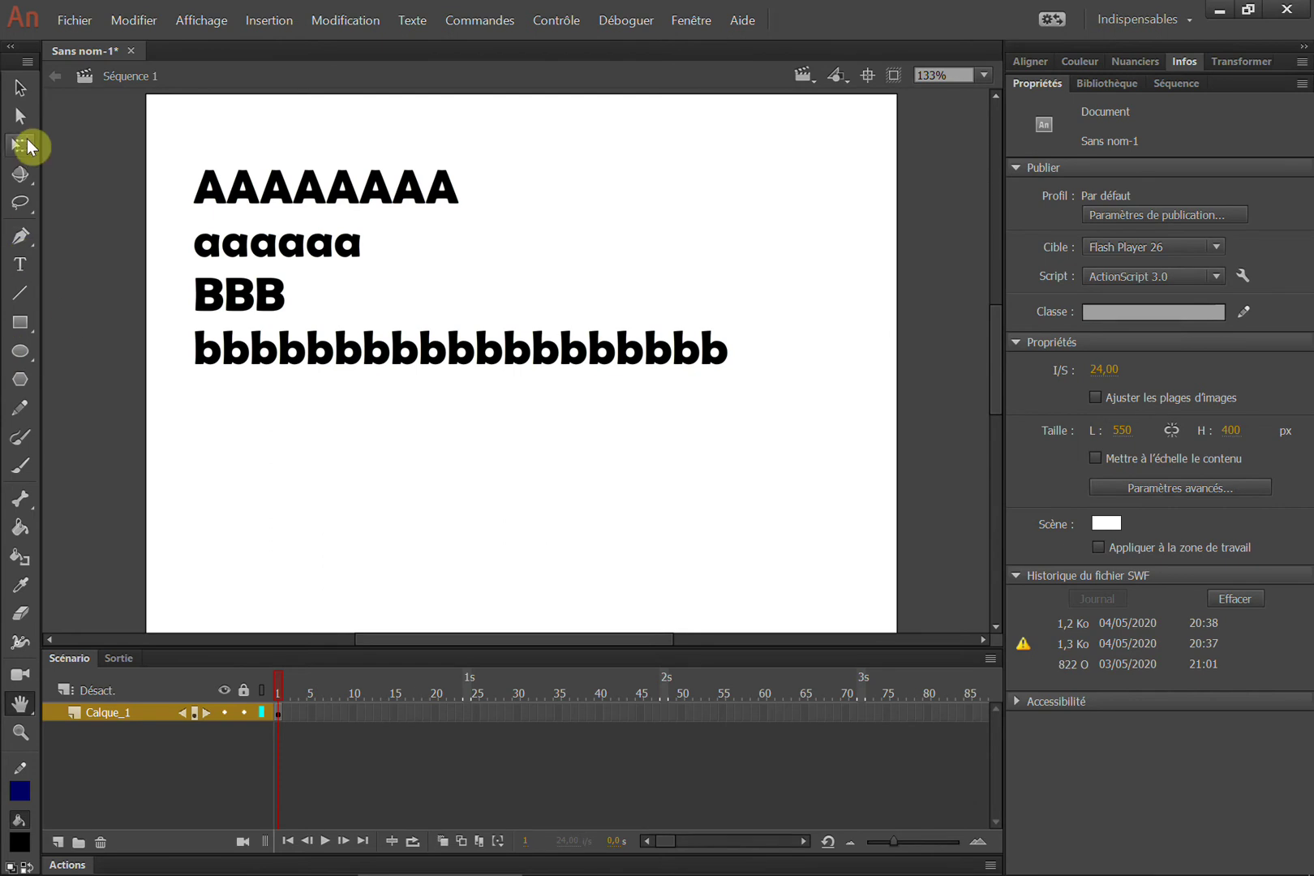
Select the text block and collapse its Options, Paragraphe and Accessibilité sections, keeping Filtres expanded.
left_click(22, 88)
left_click(406, 207)
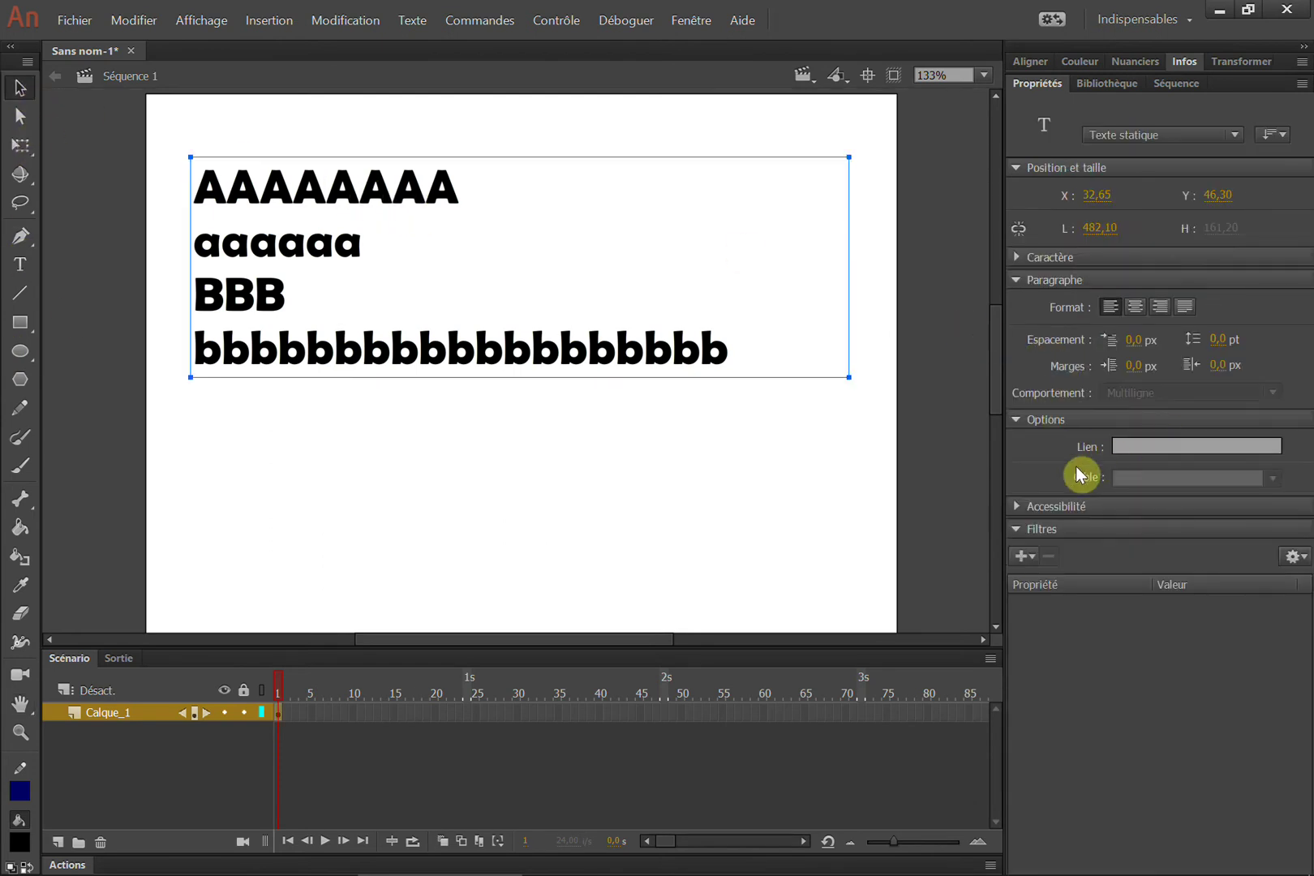
left_click(1044, 415)
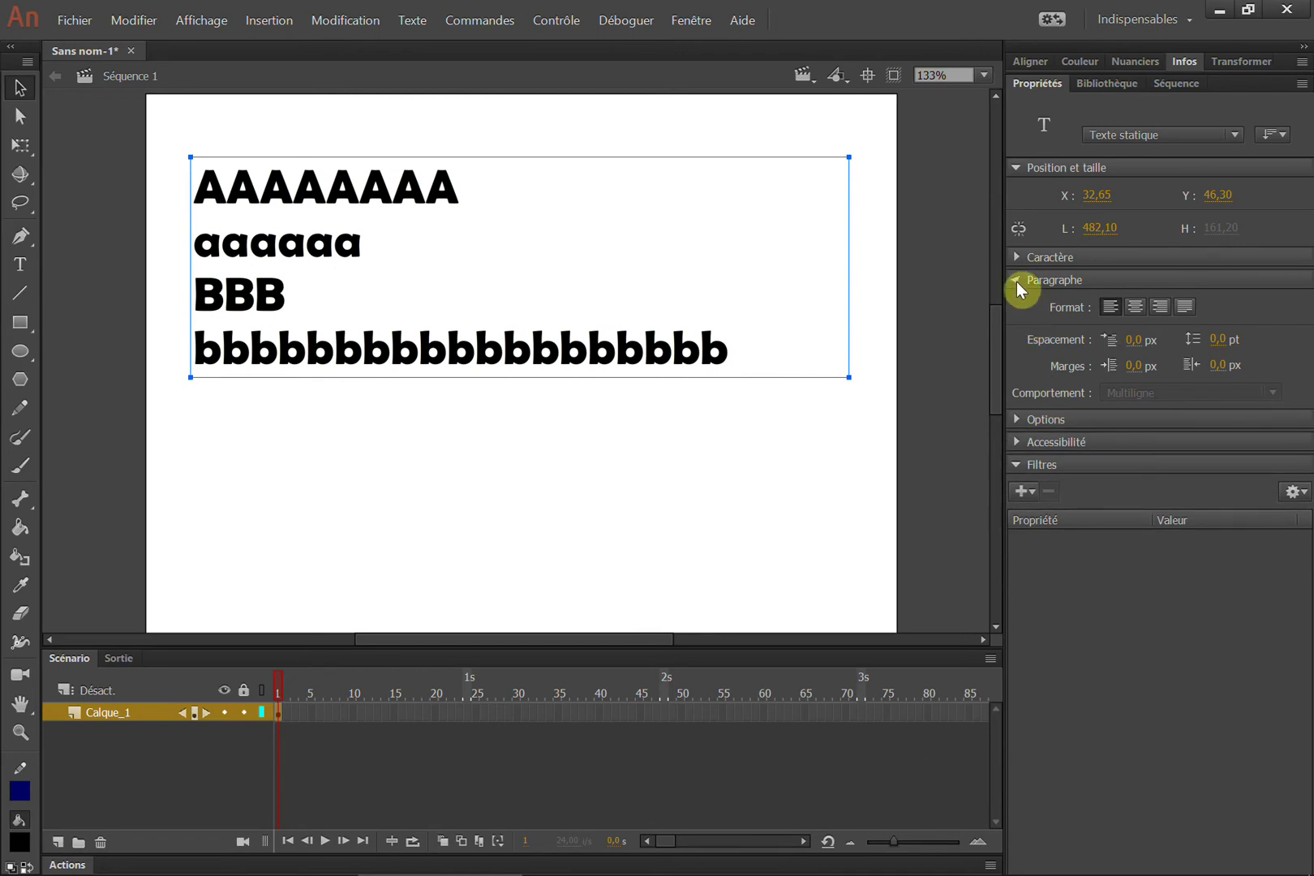
left_click(1016, 280)
left_click(1018, 326)
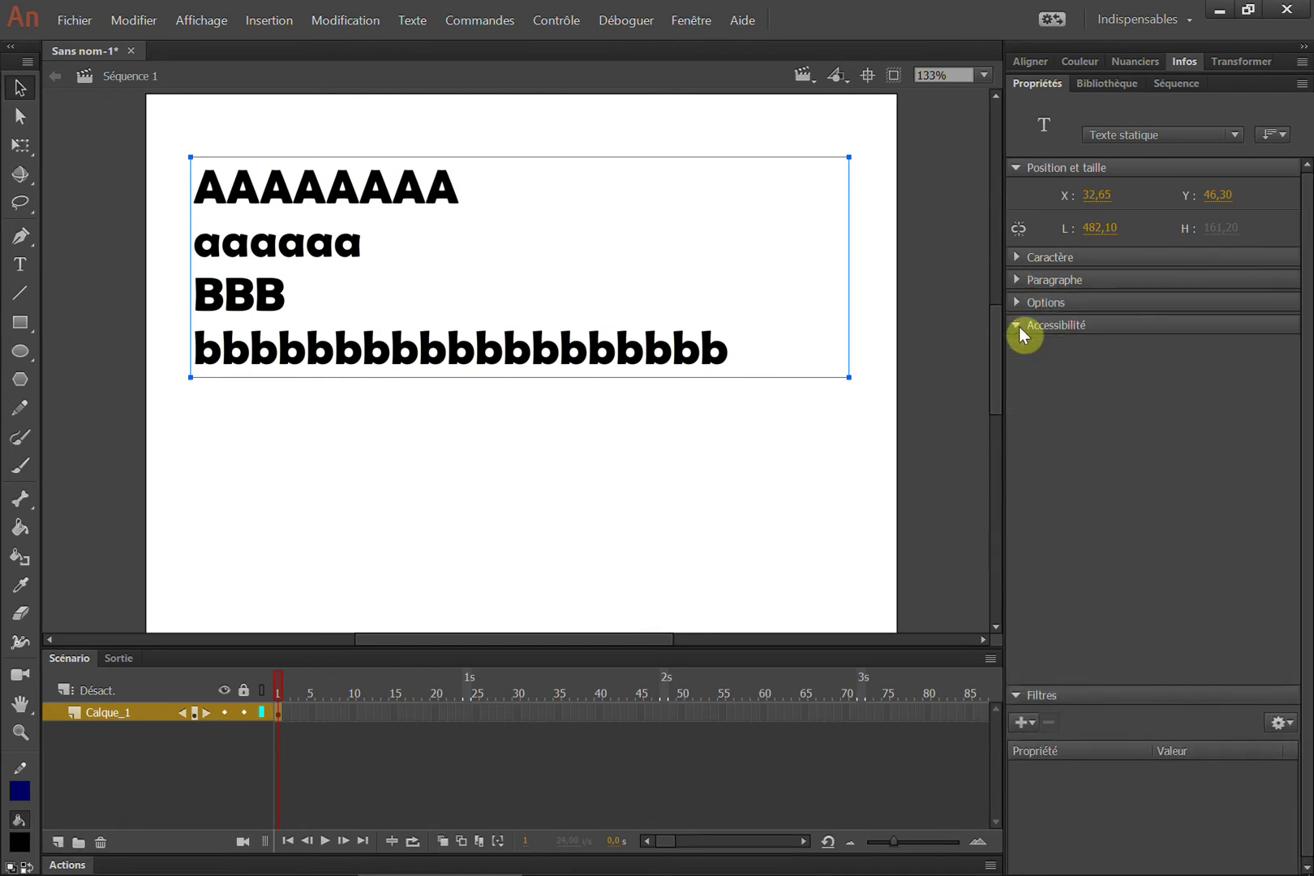
left_click(1019, 326)
left_click(1019, 356)
left_click(1019, 357)
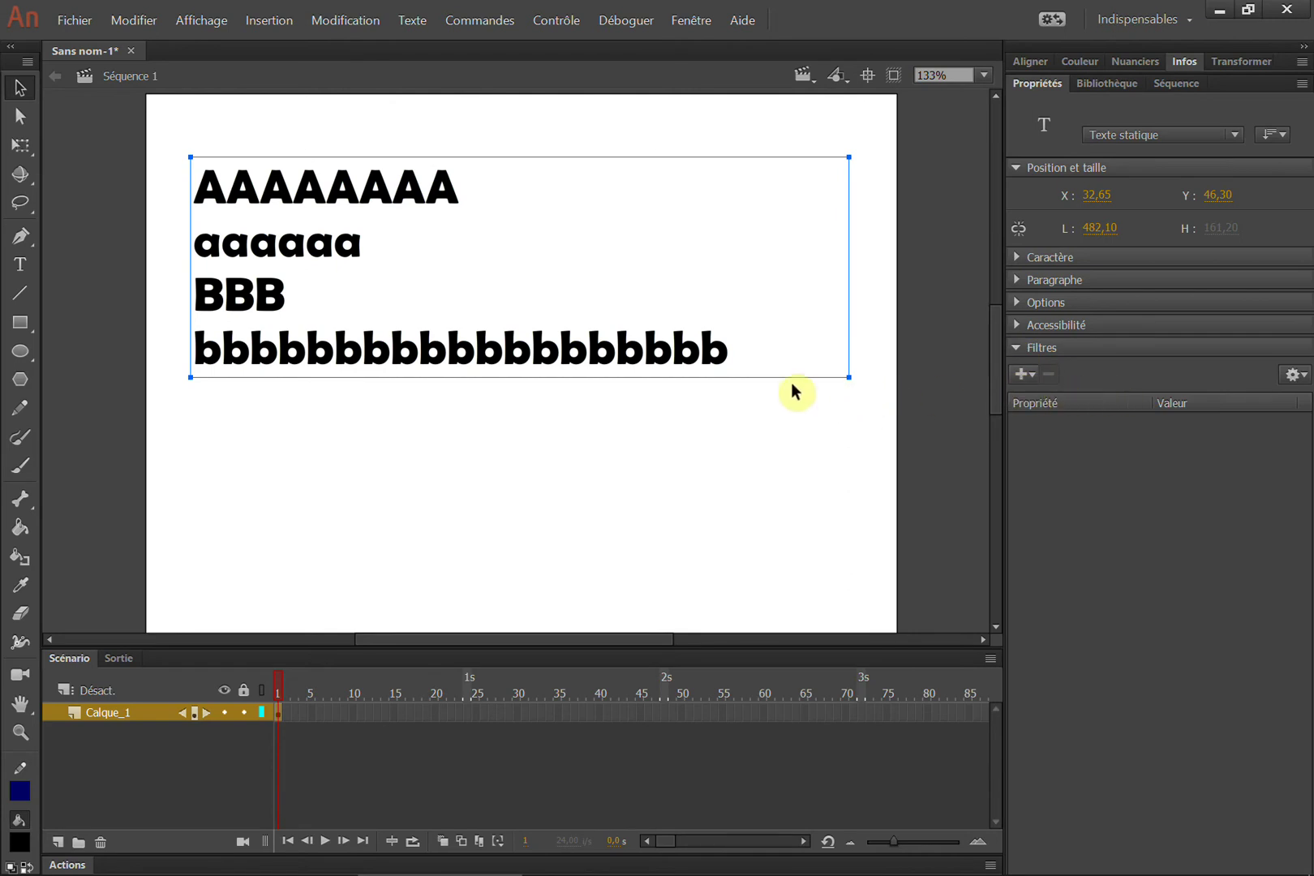
Move the text block to about X 58, Y 31 and add an Ombre portée (drop shadow) filter to it.
left_click_drag(382, 192, 414, 173)
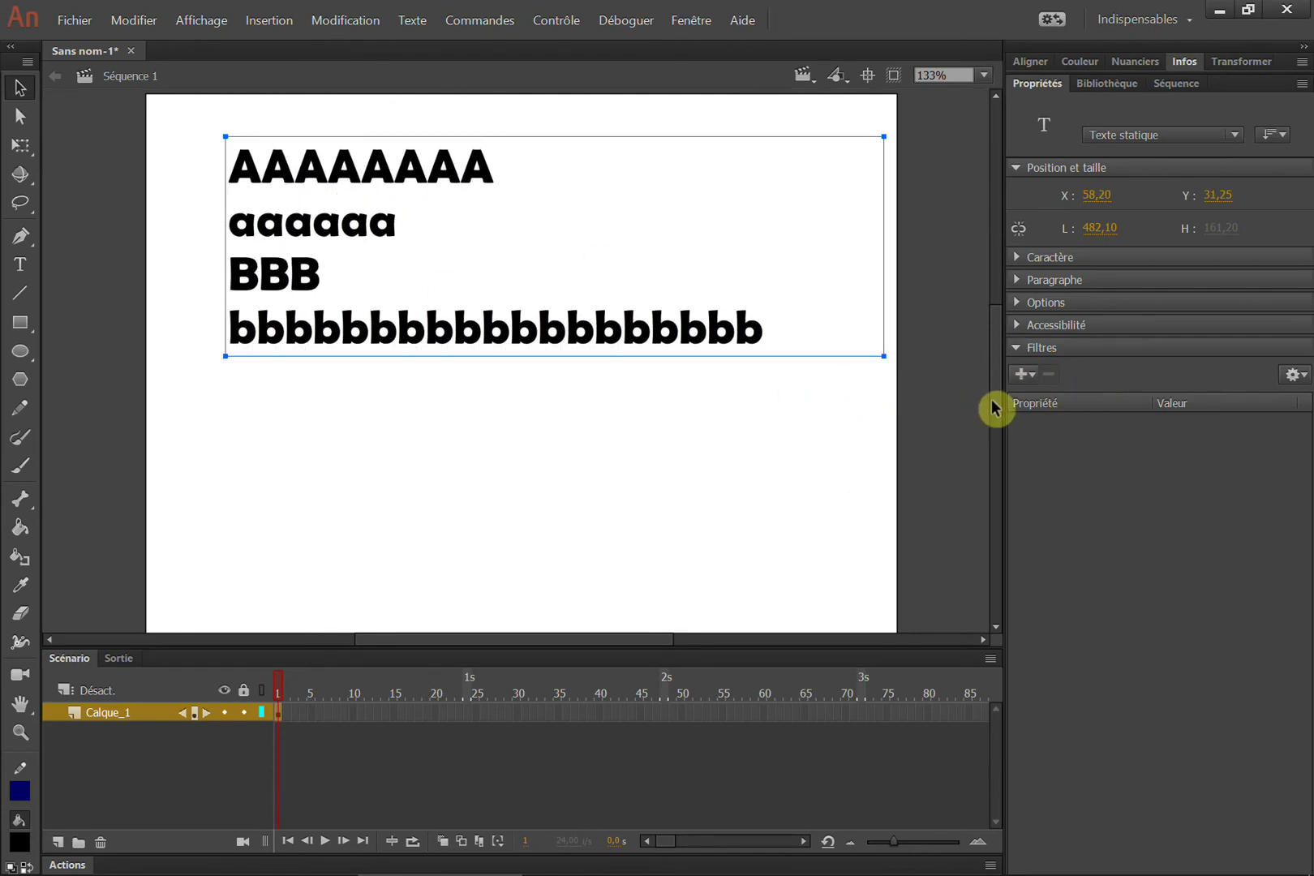
left_click(1025, 374)
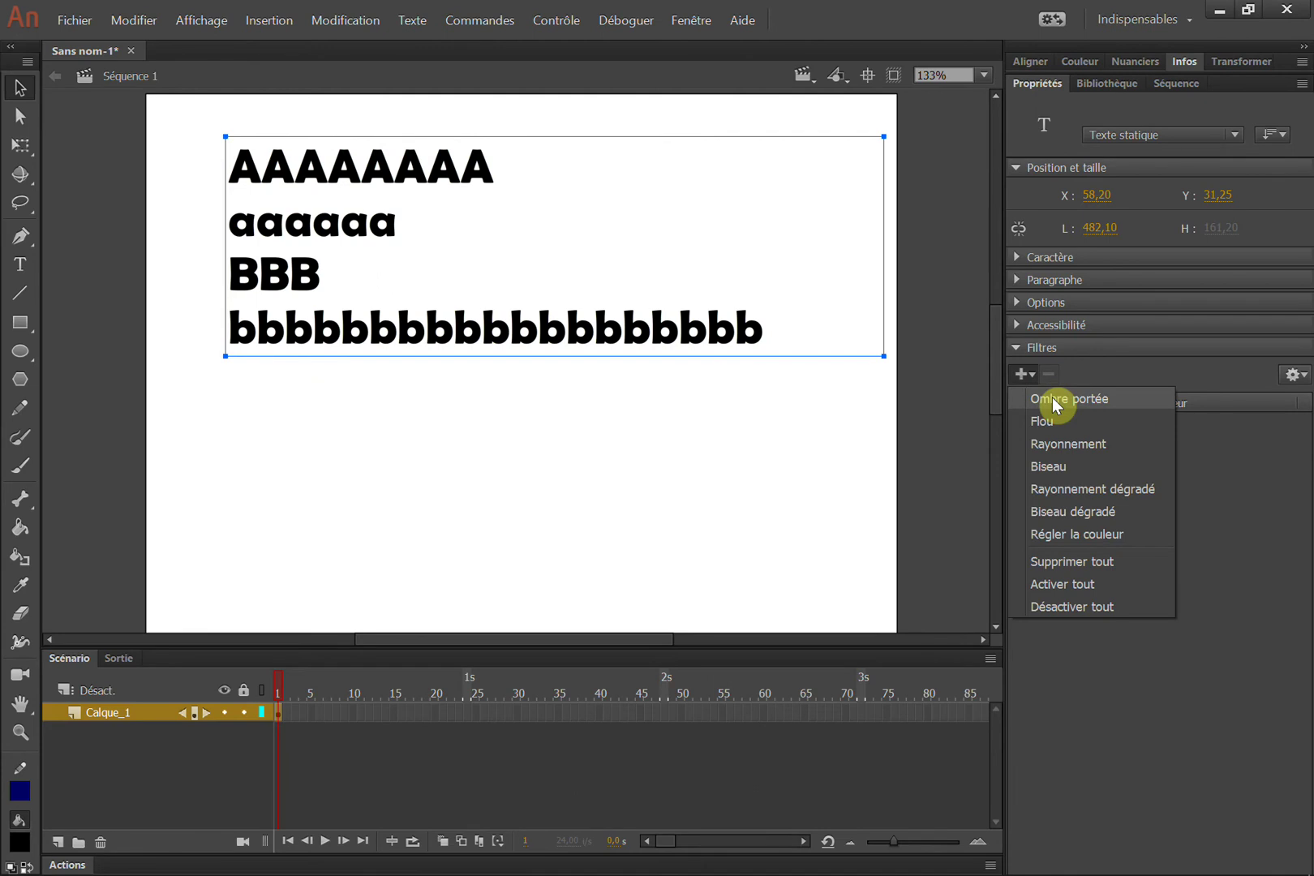
left_click(1052, 397)
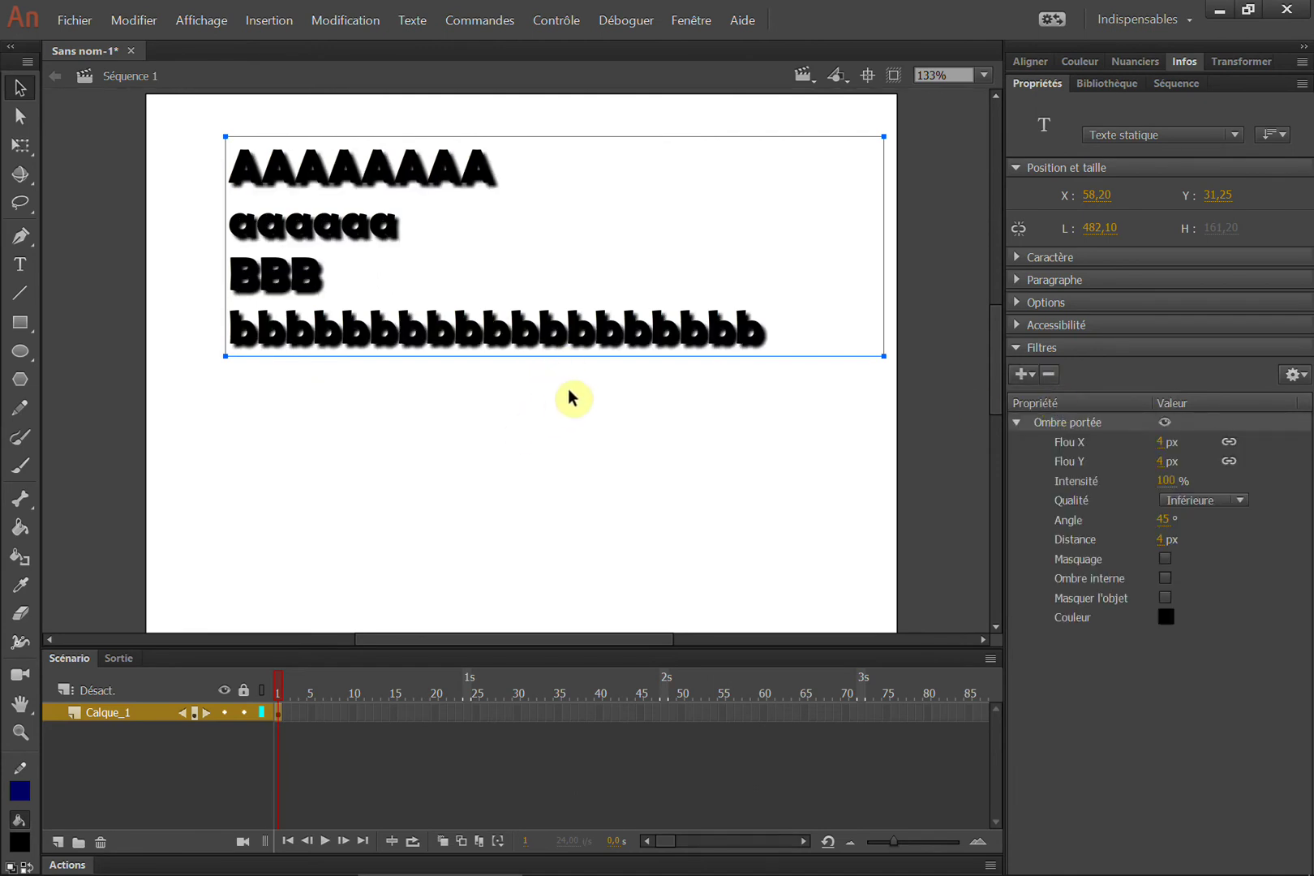
Set the drop shadow's linked Flou X and Flou Y values to 0 px.
left_click(1168, 446)
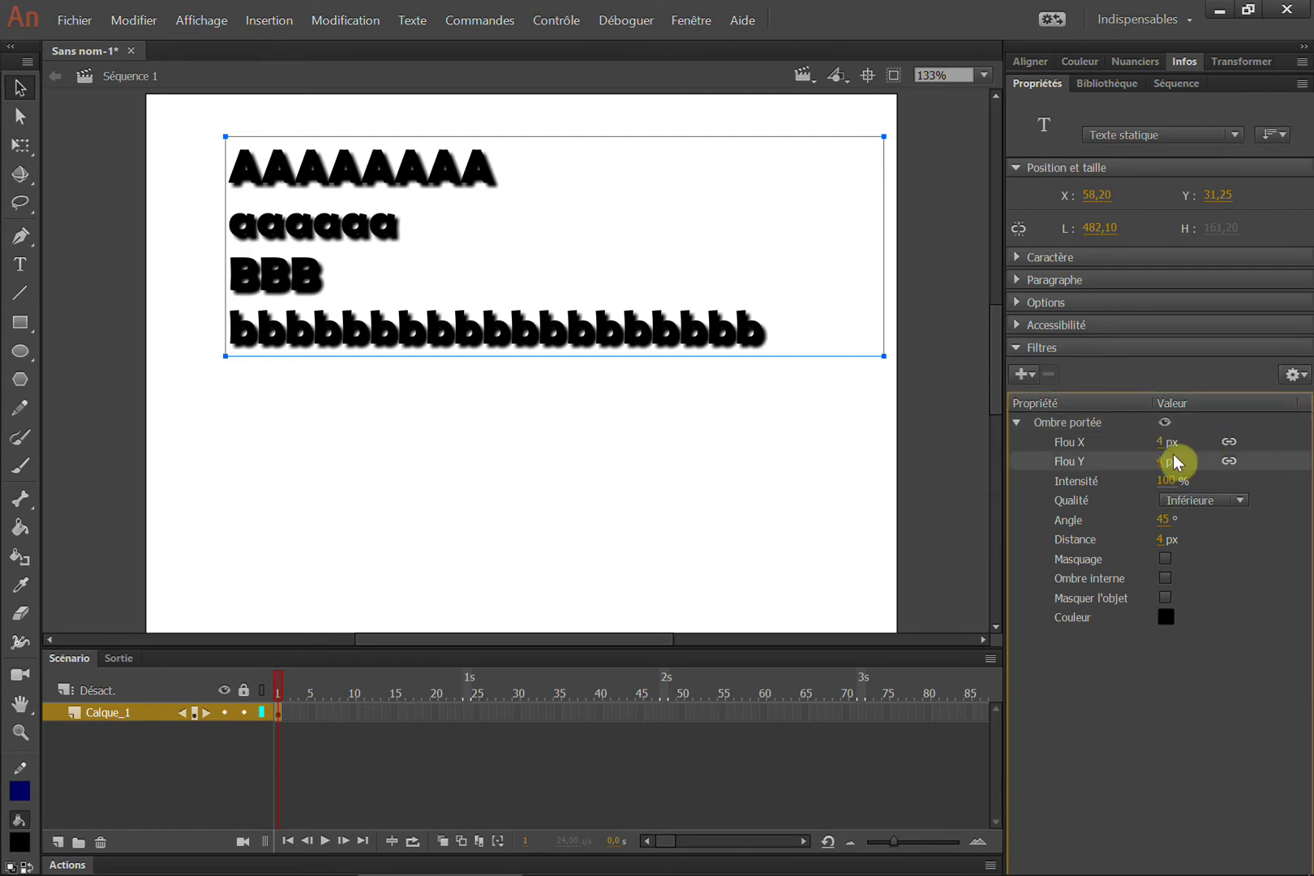
left_click(1160, 445)
type("0")
key("Return")
left_click(1162, 461)
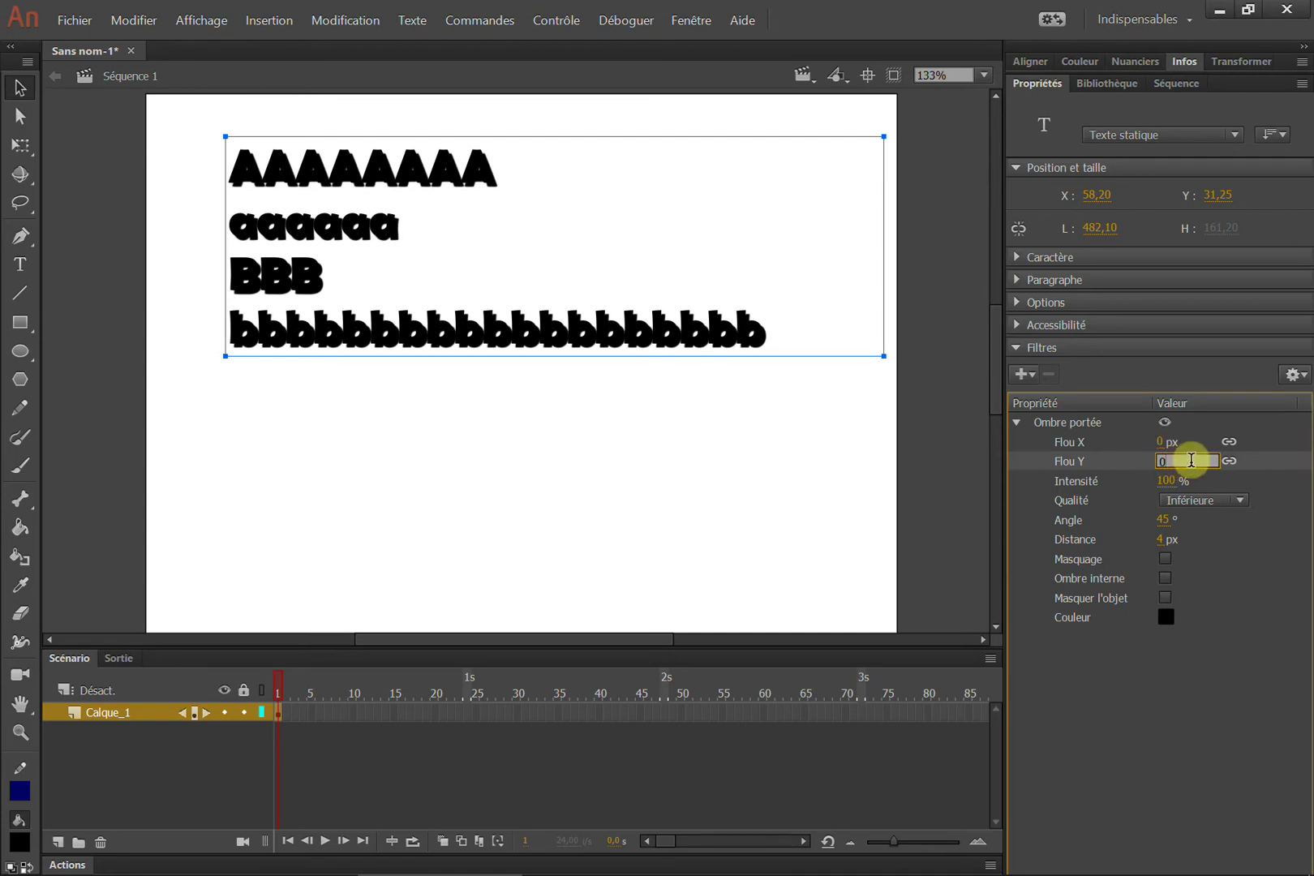
double_click(1173, 463)
left_click(1154, 473)
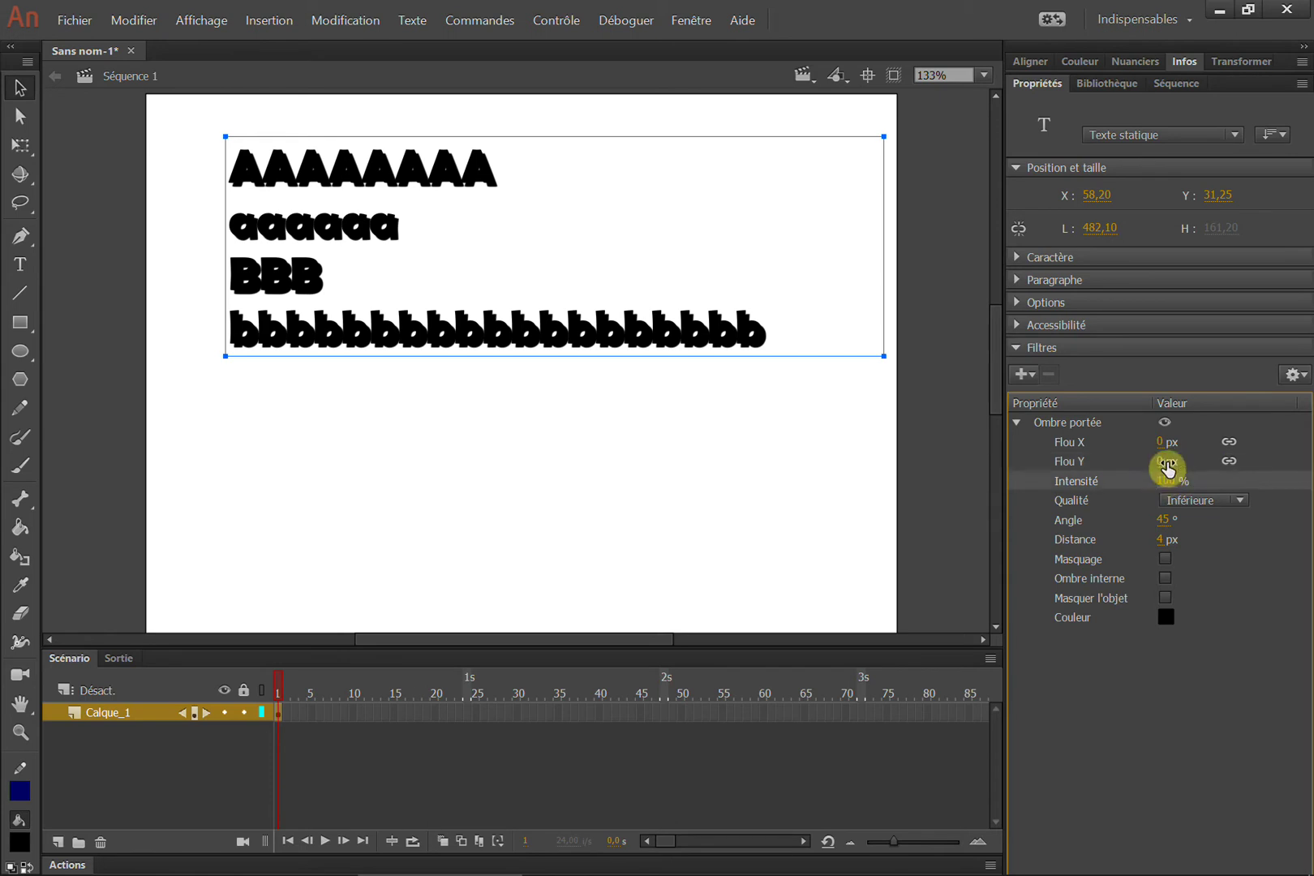
Adjust the drop shadow to 4 px blur, 94 % intensity and a 34° angle.
left_click_drag(1164, 461, 1168, 462)
left_click(1168, 481)
left_click_drag(1165, 481, 1141, 511)
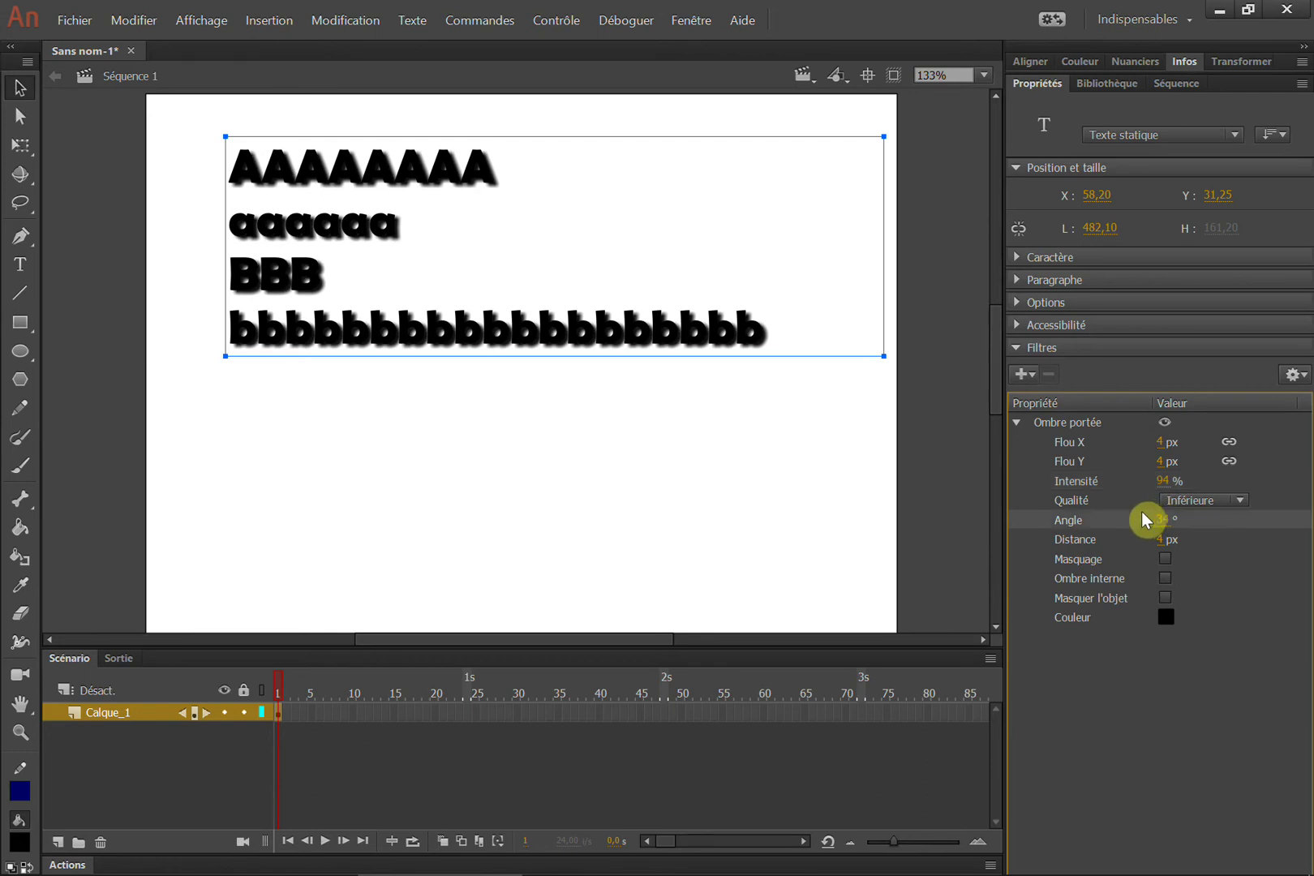
Remove the Ombre portée filter from the text block.
left_click(1095, 427)
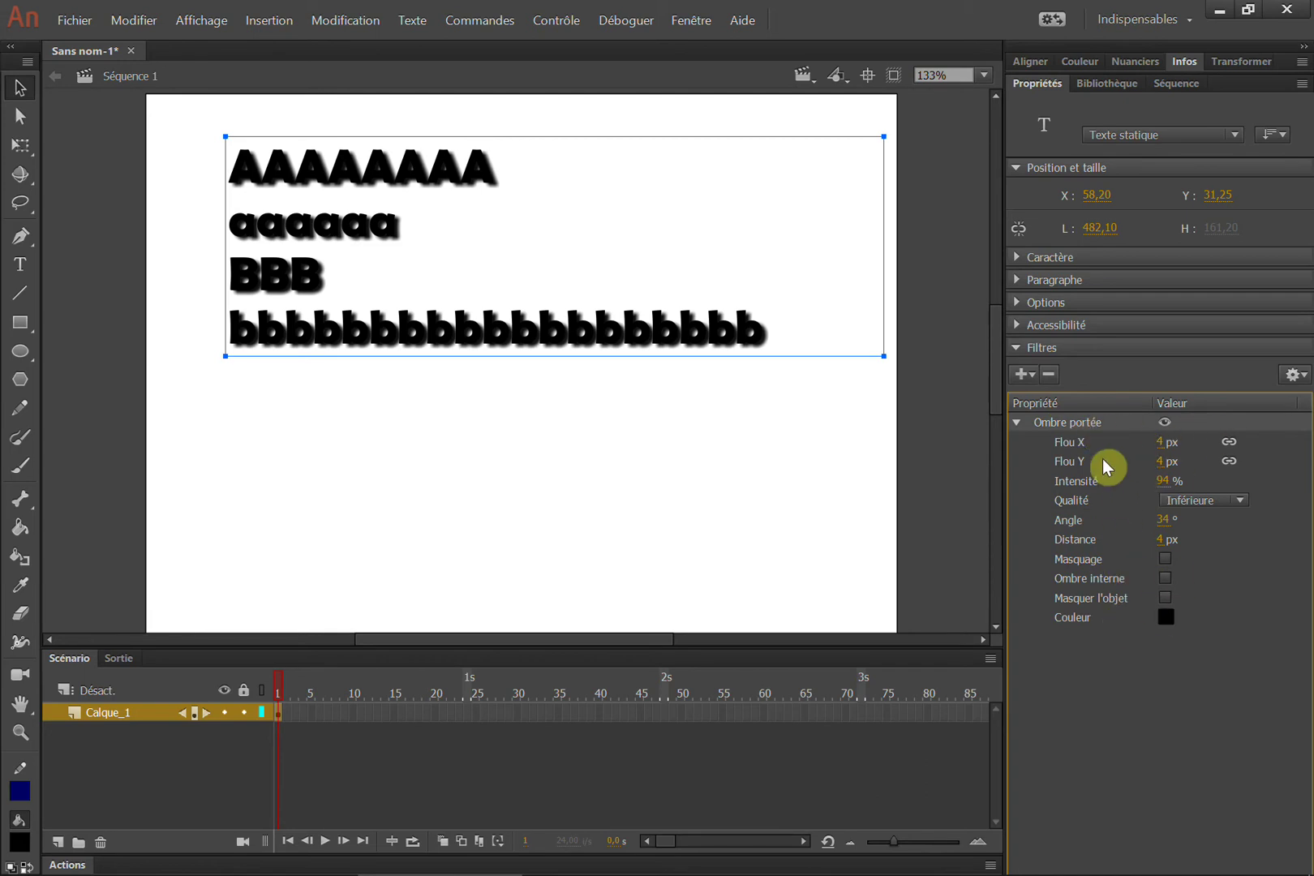
left_click(1049, 375)
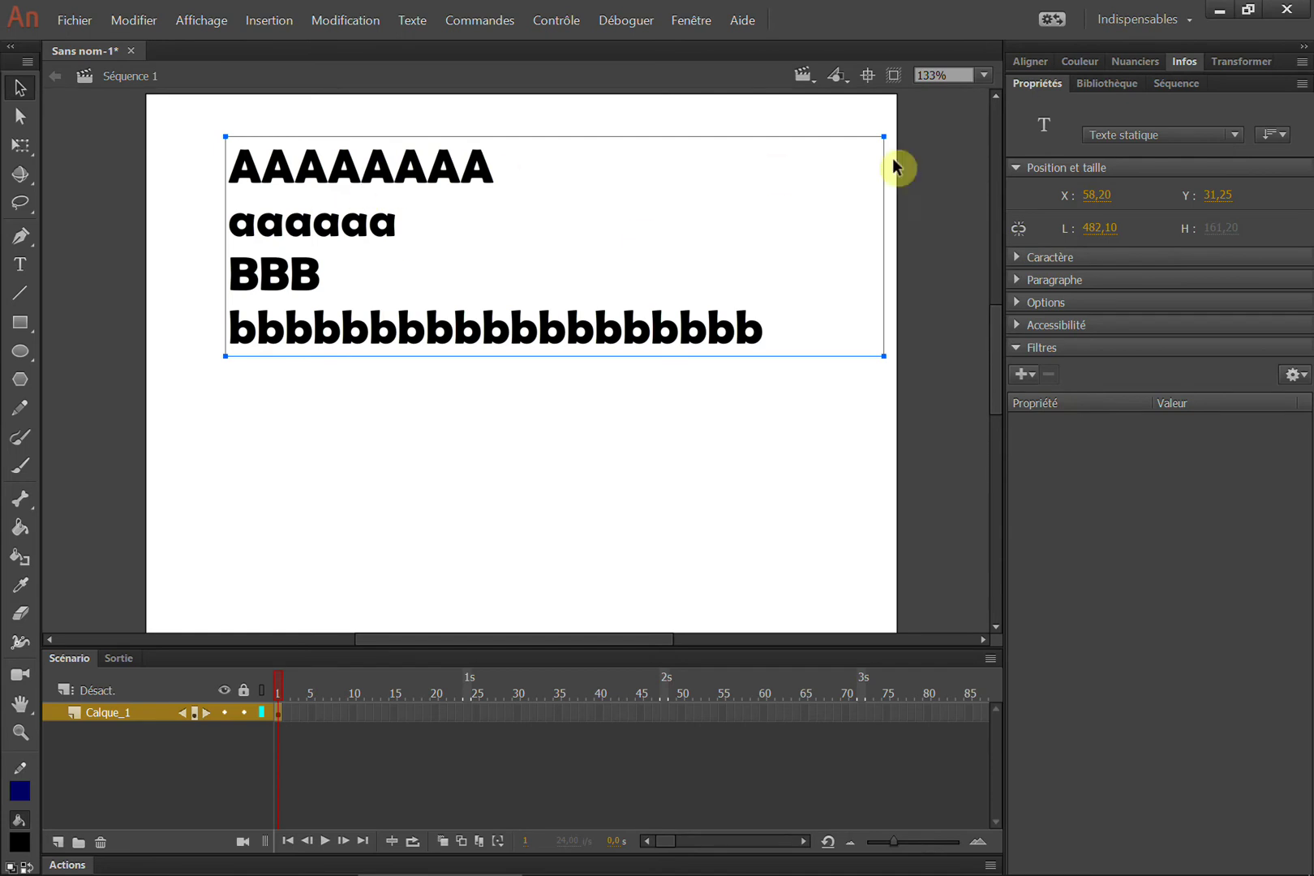
left_click(1019, 176)
left_click(1022, 169)
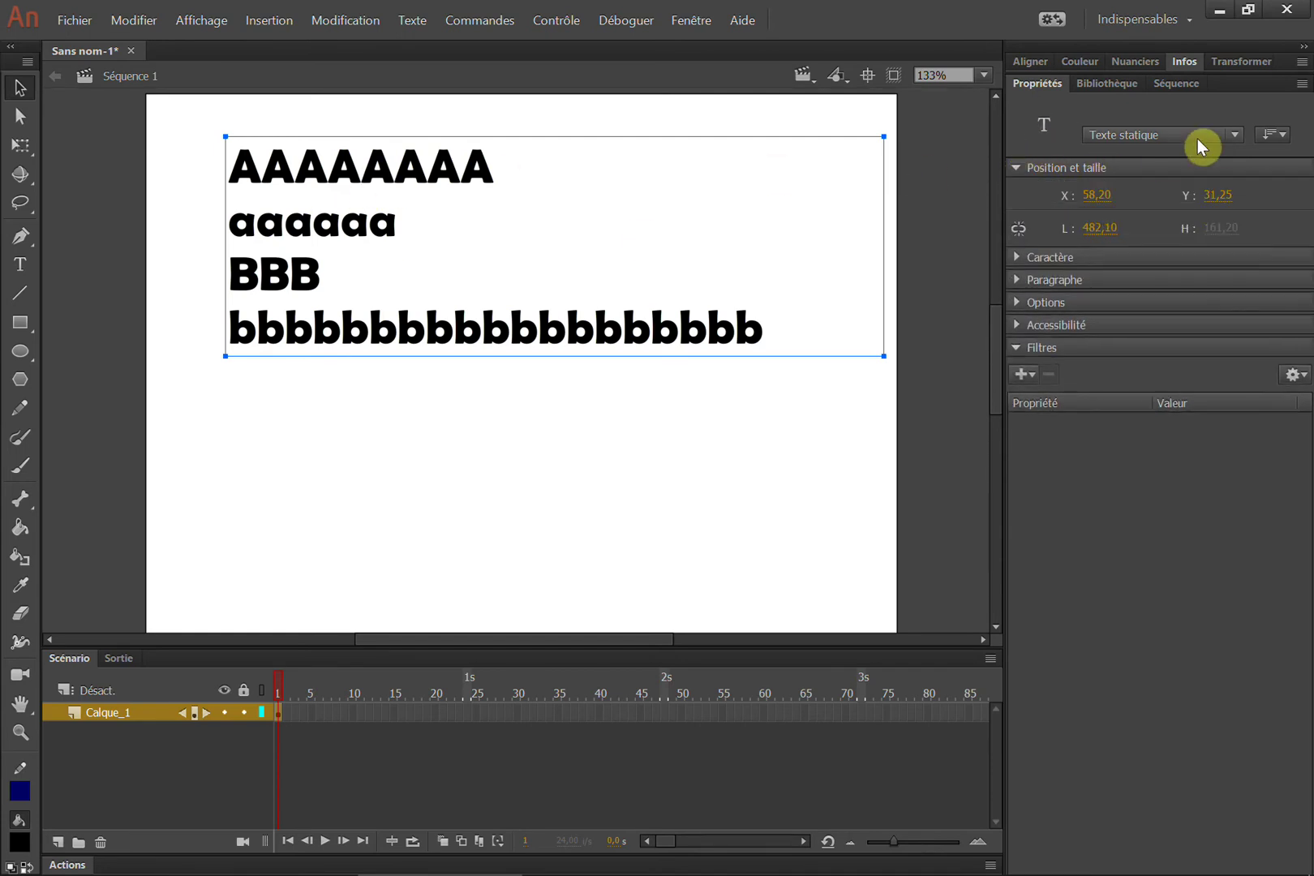
Change the text block's character colour to a medium blue and collapse the Caractère section.
left_click(1020, 258)
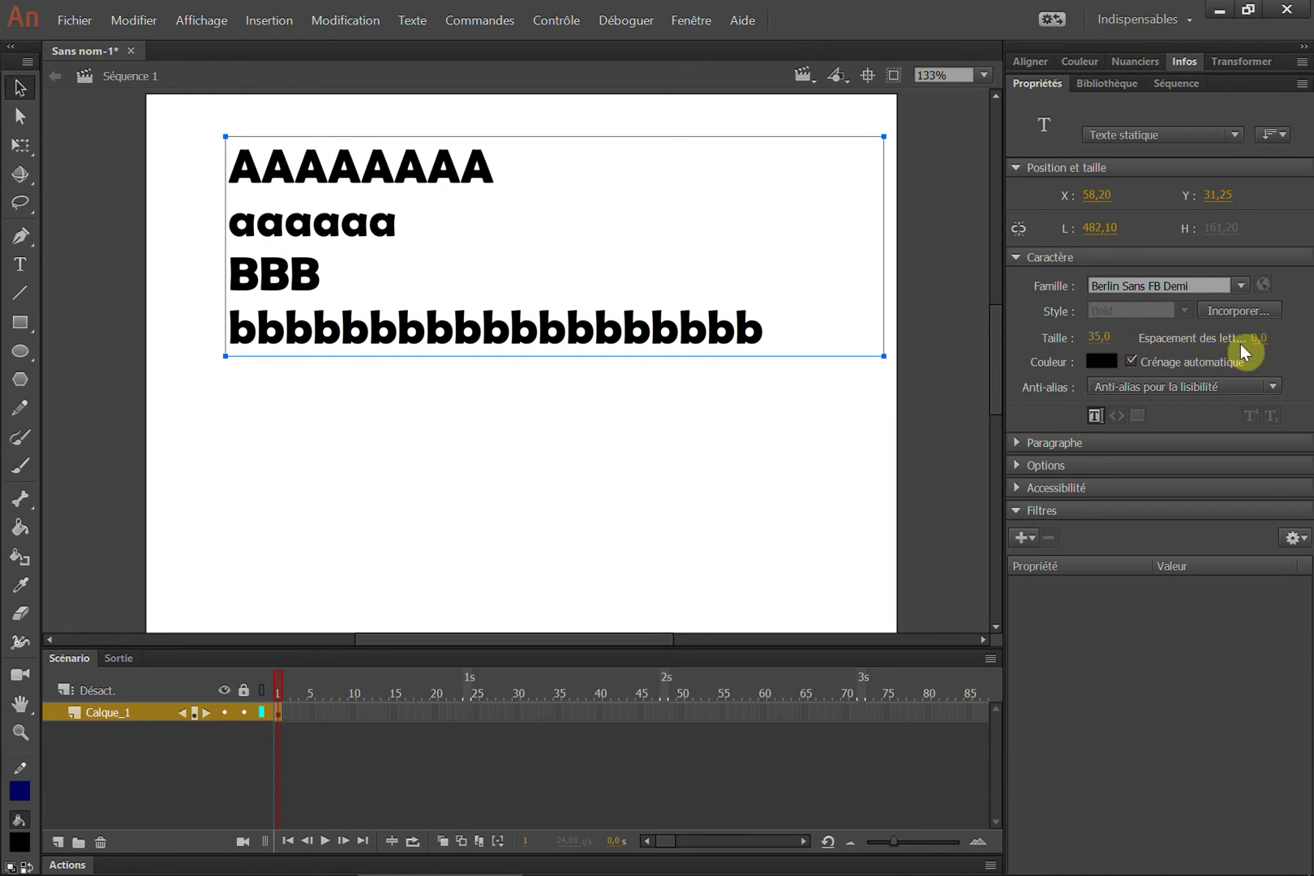
left_click(1104, 362)
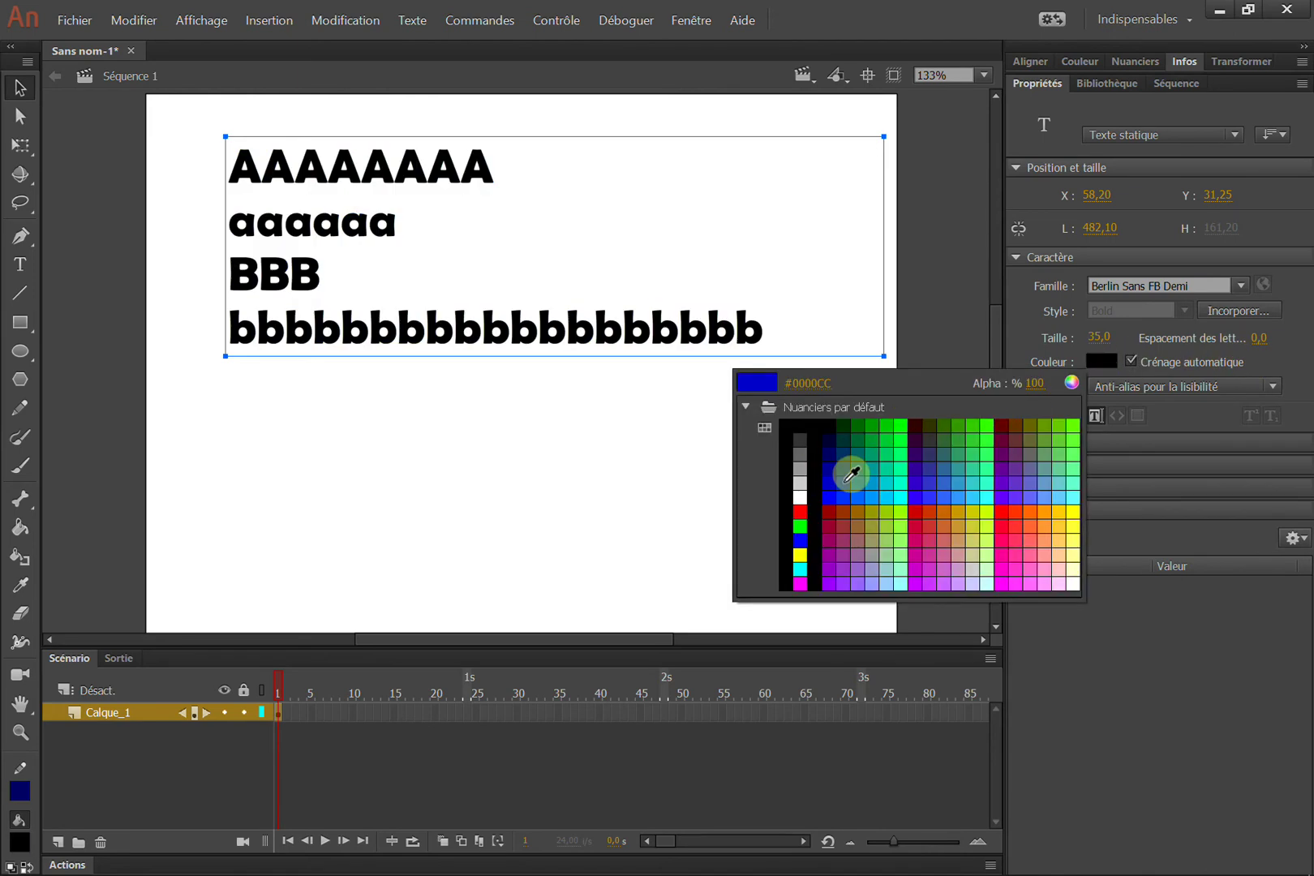
left_click(862, 470)
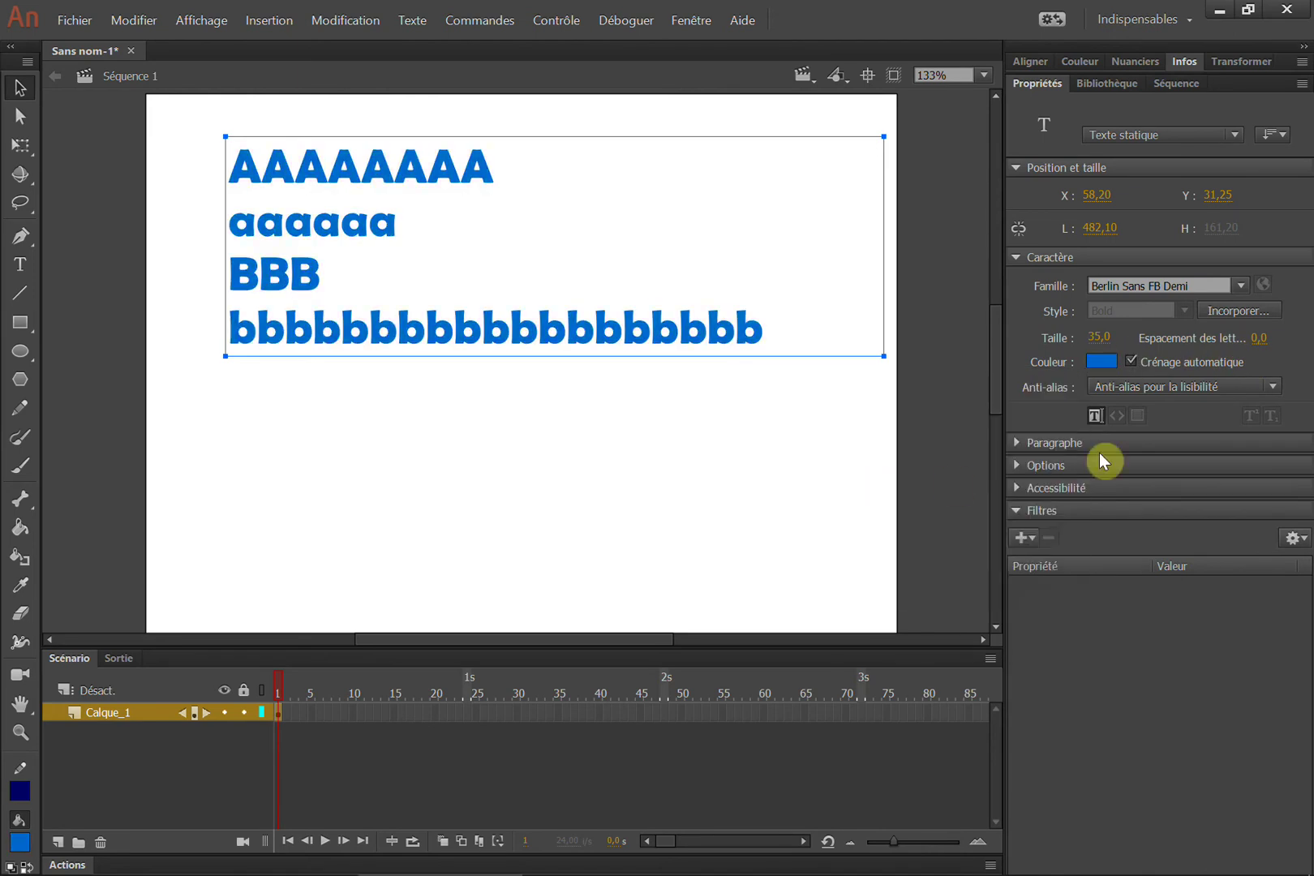
left_click(1016, 258)
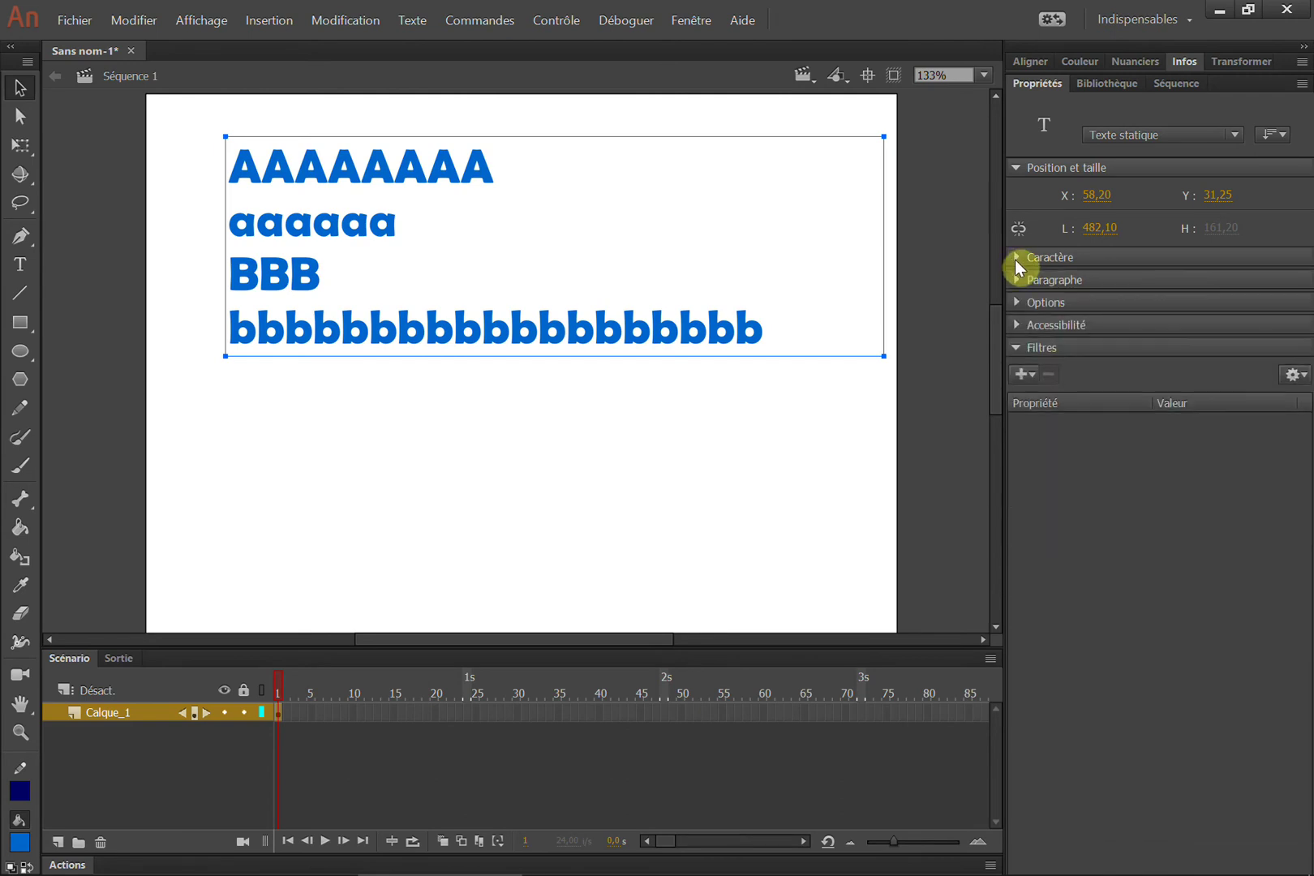
Add an Ombre portée filter to the blue text block and move the block to about X 136, Y 108.
left_click(1024, 373)
left_click(1048, 397)
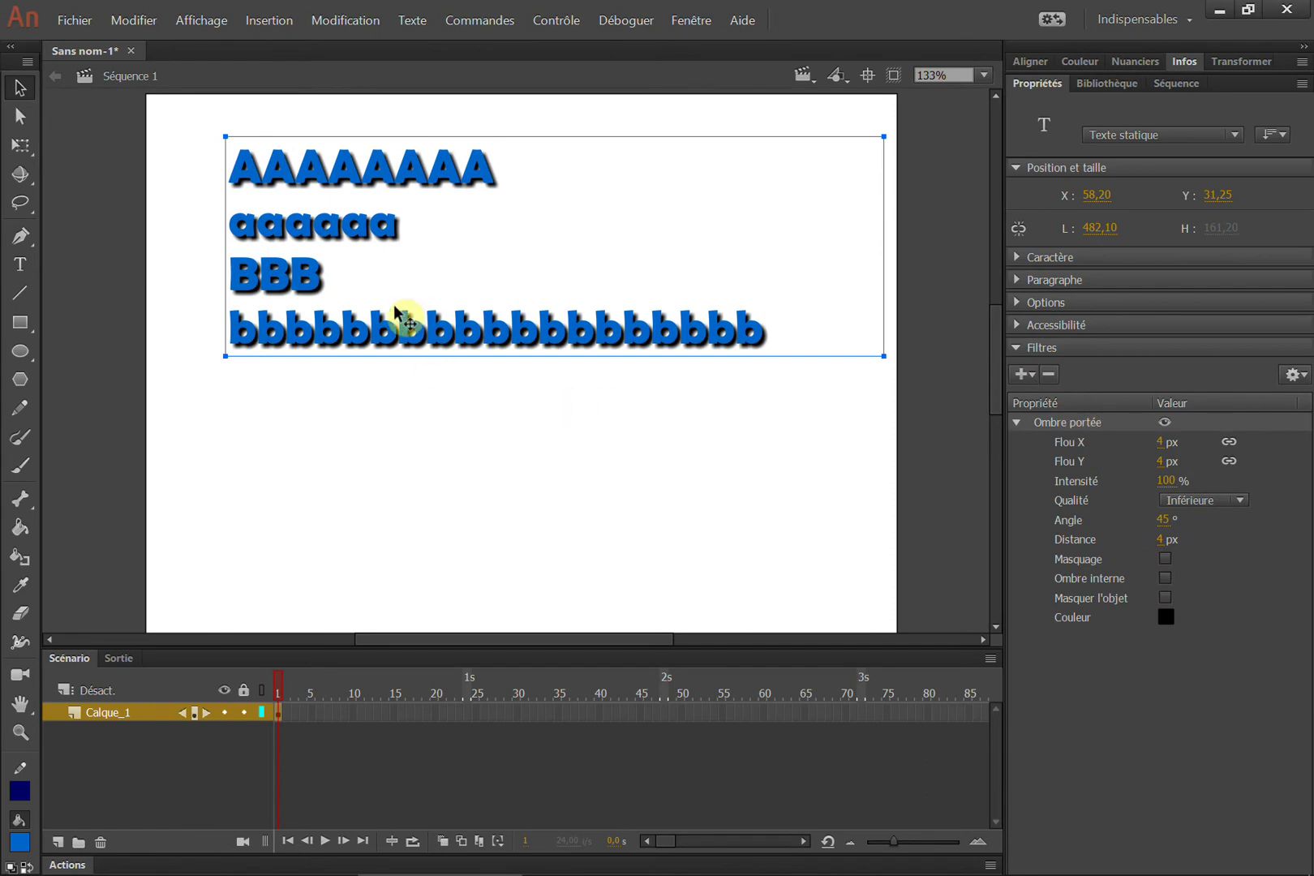
left_click_drag(382, 373, 407, 403)
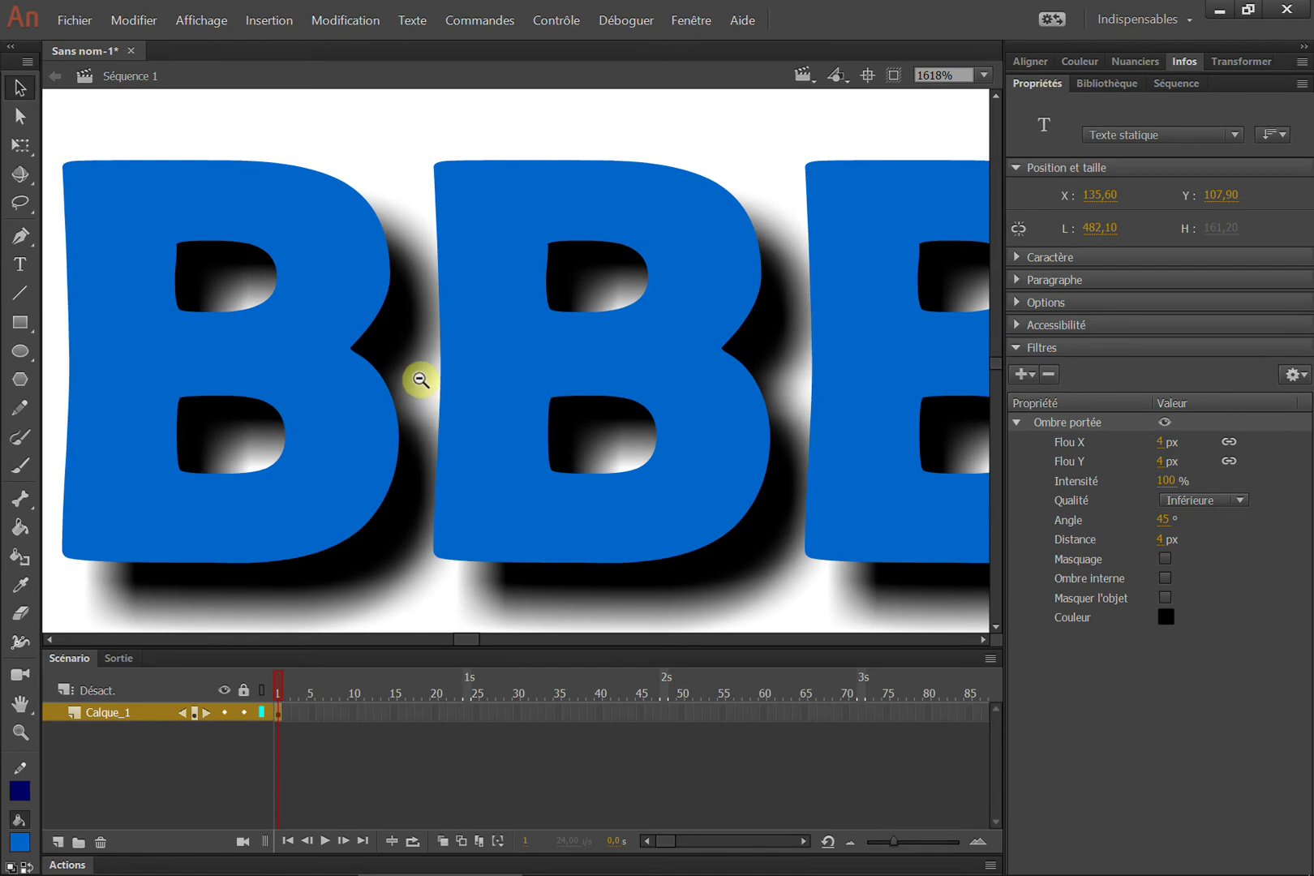
left_click(420, 378, "alt")
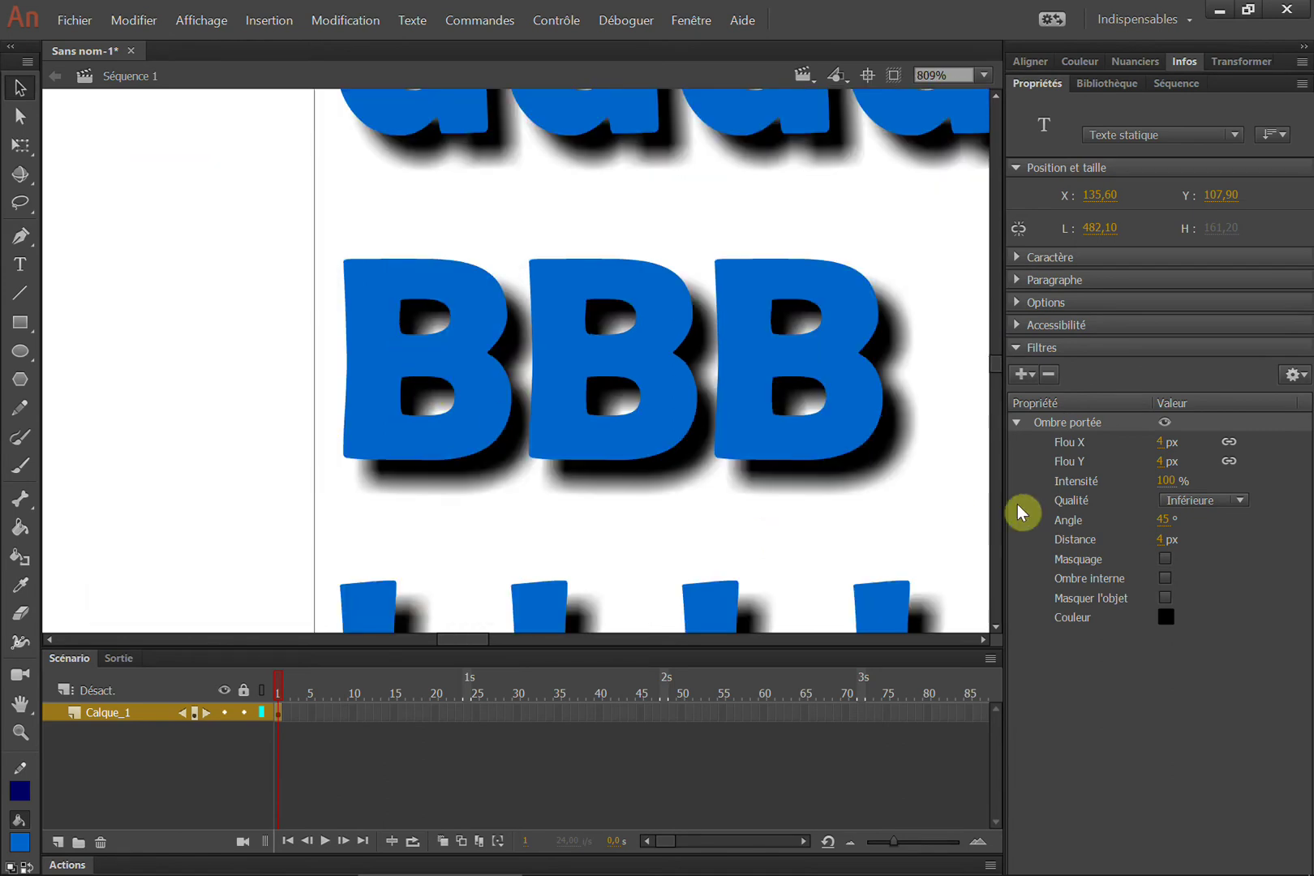
Examine the Ombre portée filter's blur, intensity, quality, angle, distance and shadow options, collapsing and expanding its property list.
left_click(1063, 442)
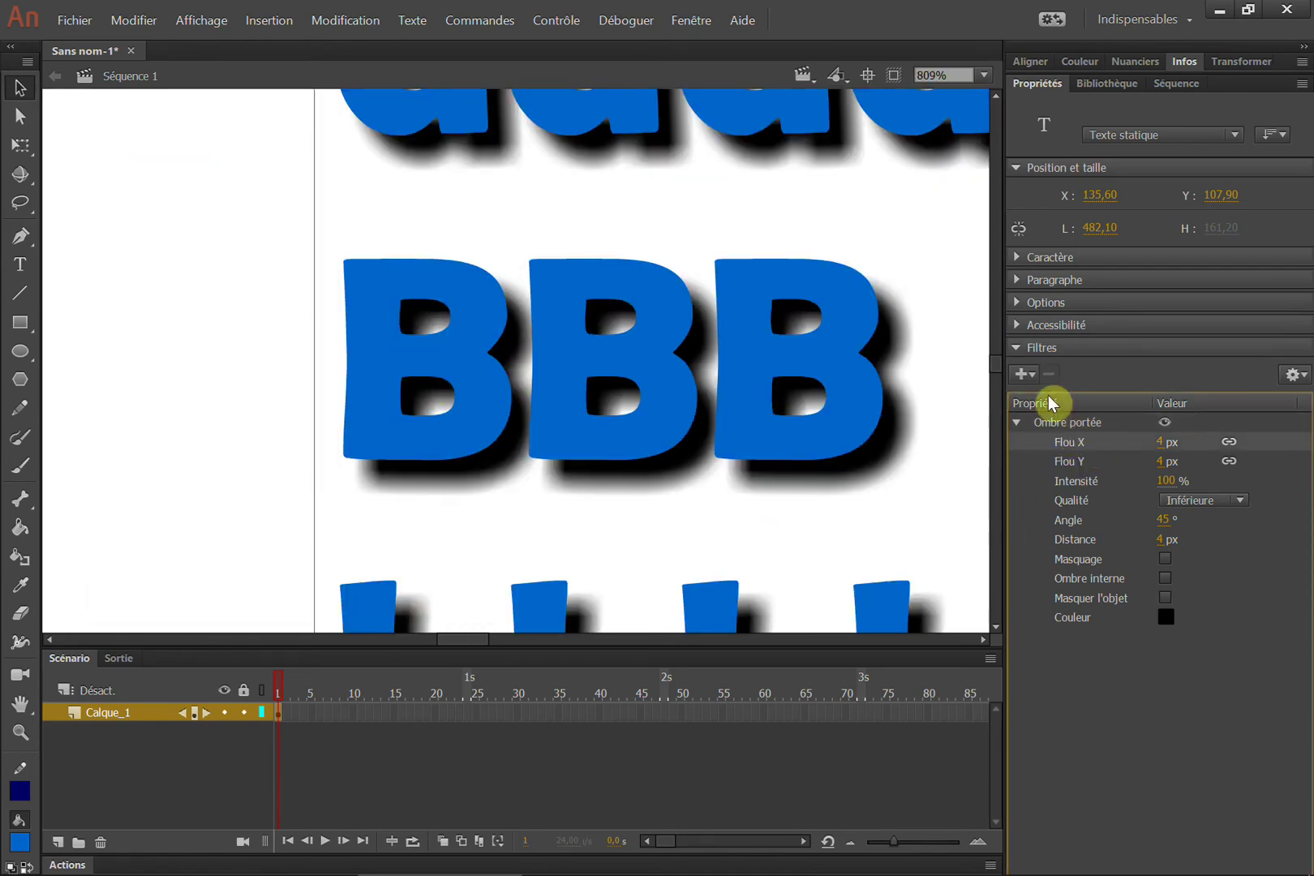
left_click(1046, 421)
left_click(1064, 445)
left_click(1071, 481)
left_click(1071, 501)
left_click(1072, 529)
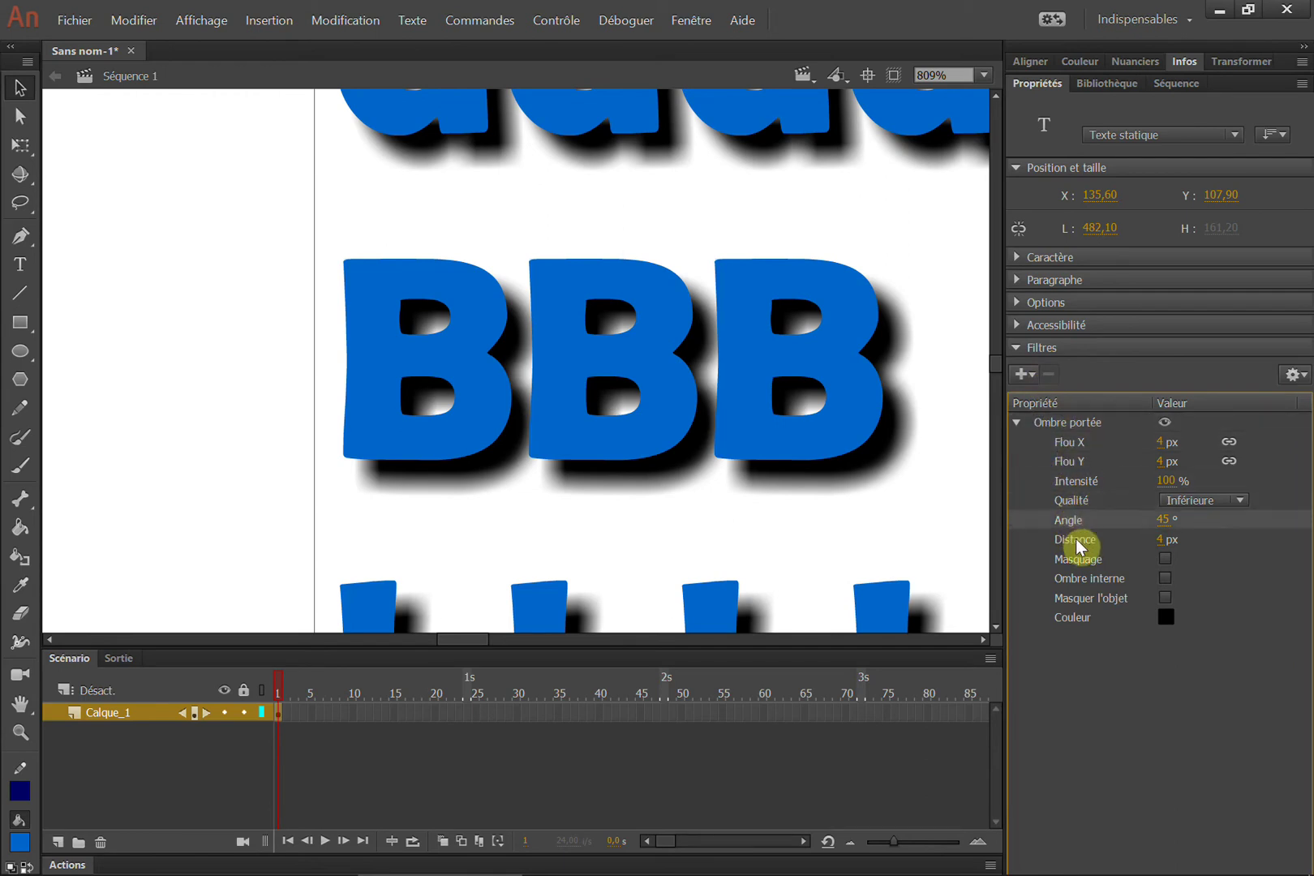
left_click(1075, 545)
left_click(1080, 578)
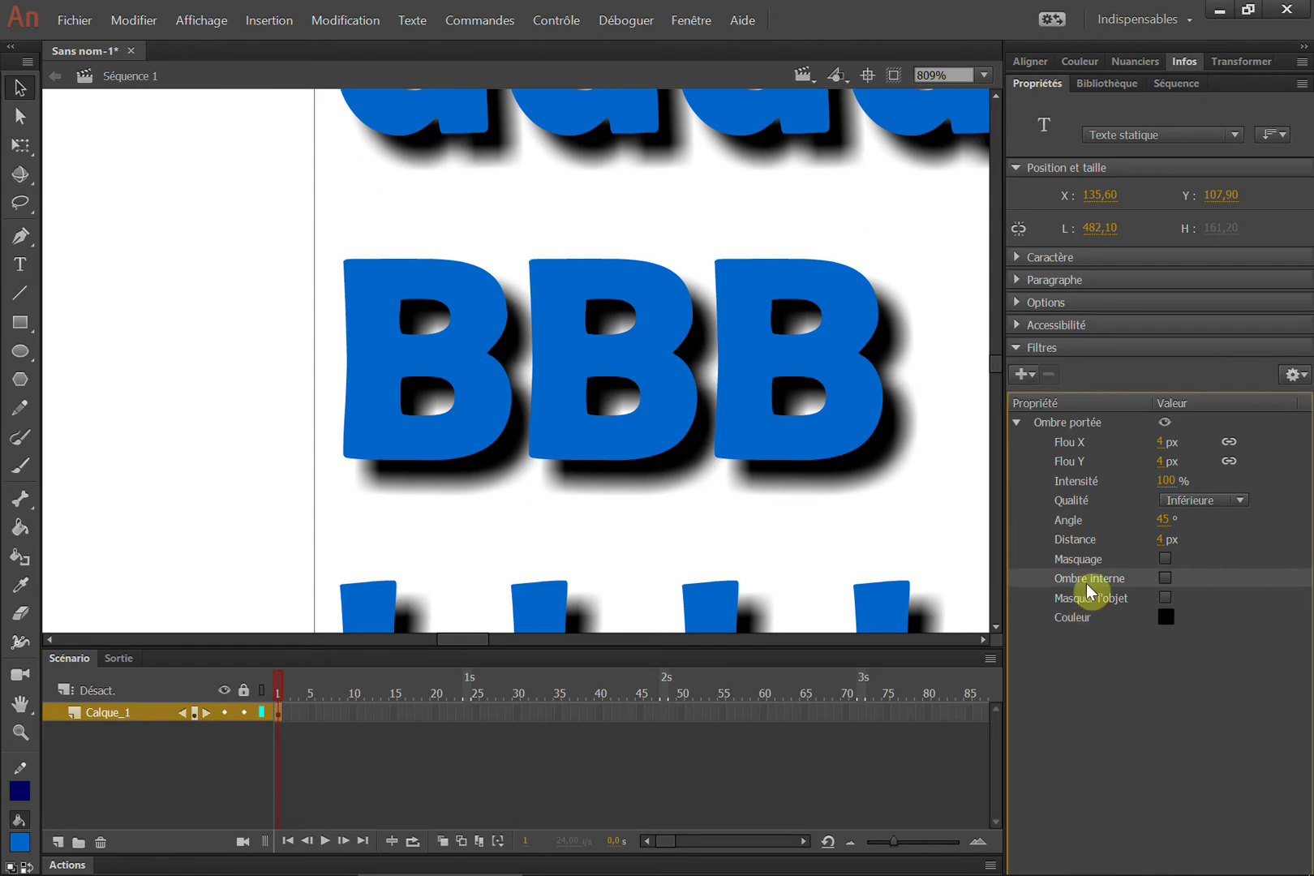
left_click(1066, 422)
left_click(1017, 425)
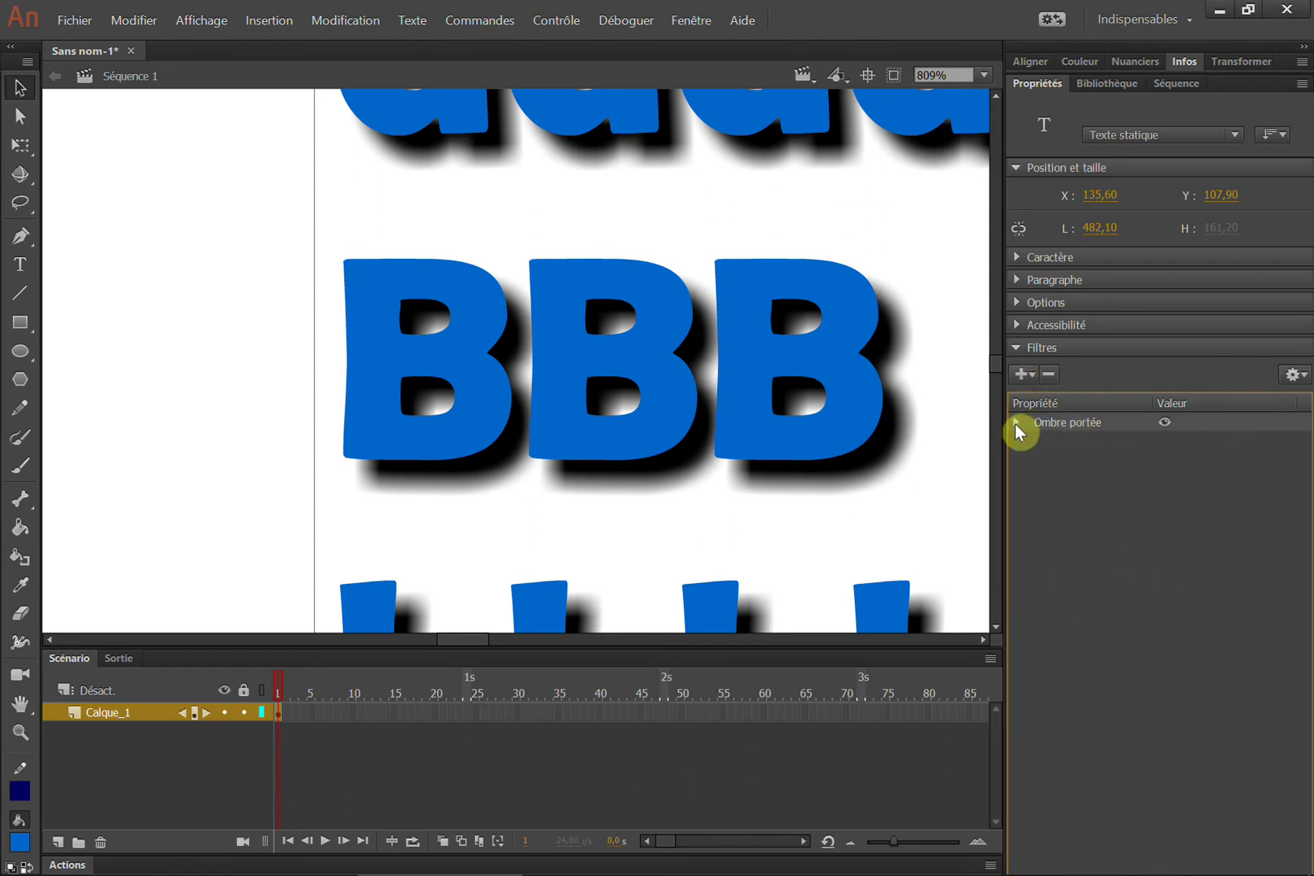
left_click(1017, 423)
left_click(1019, 423)
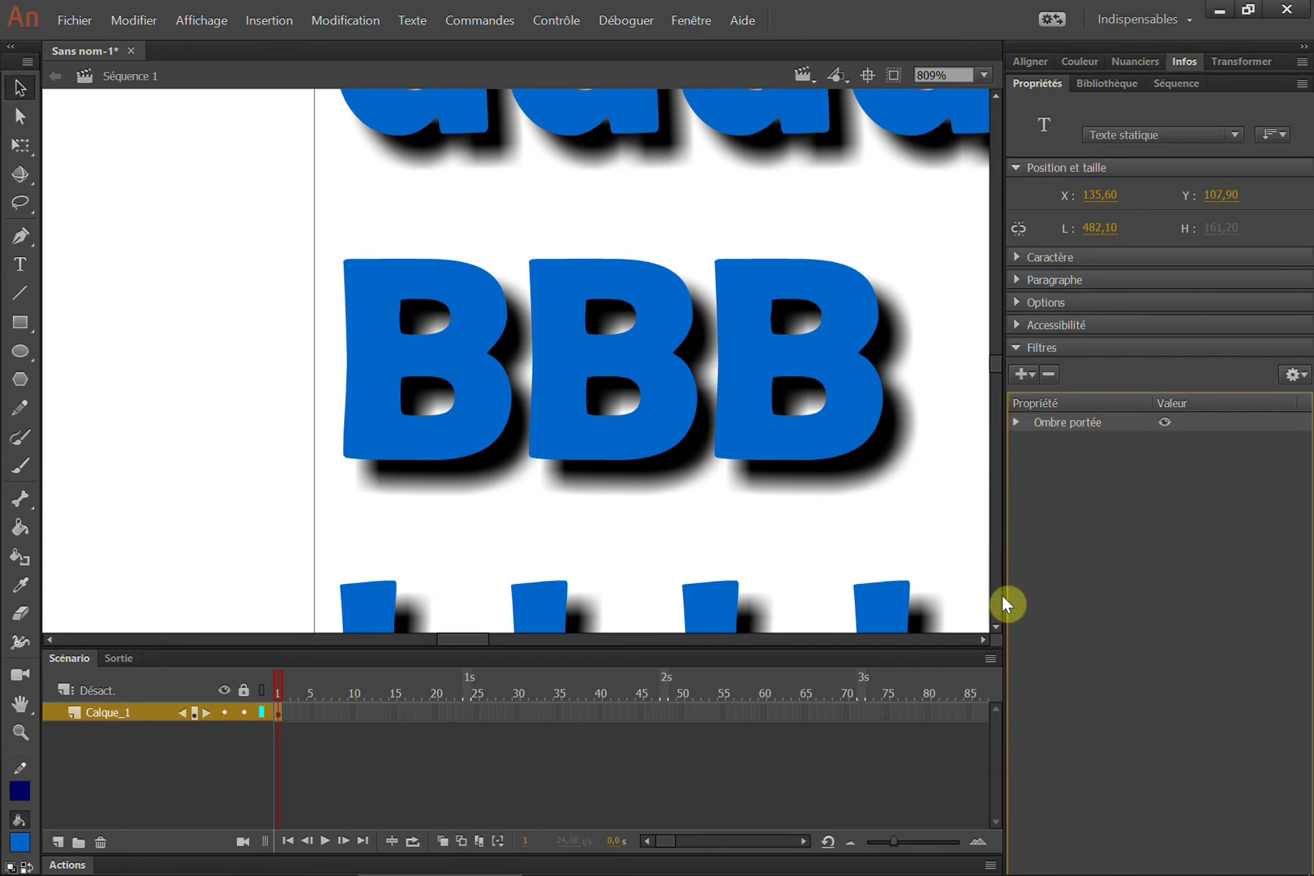
left_click(1017, 423)
left_click(1018, 424)
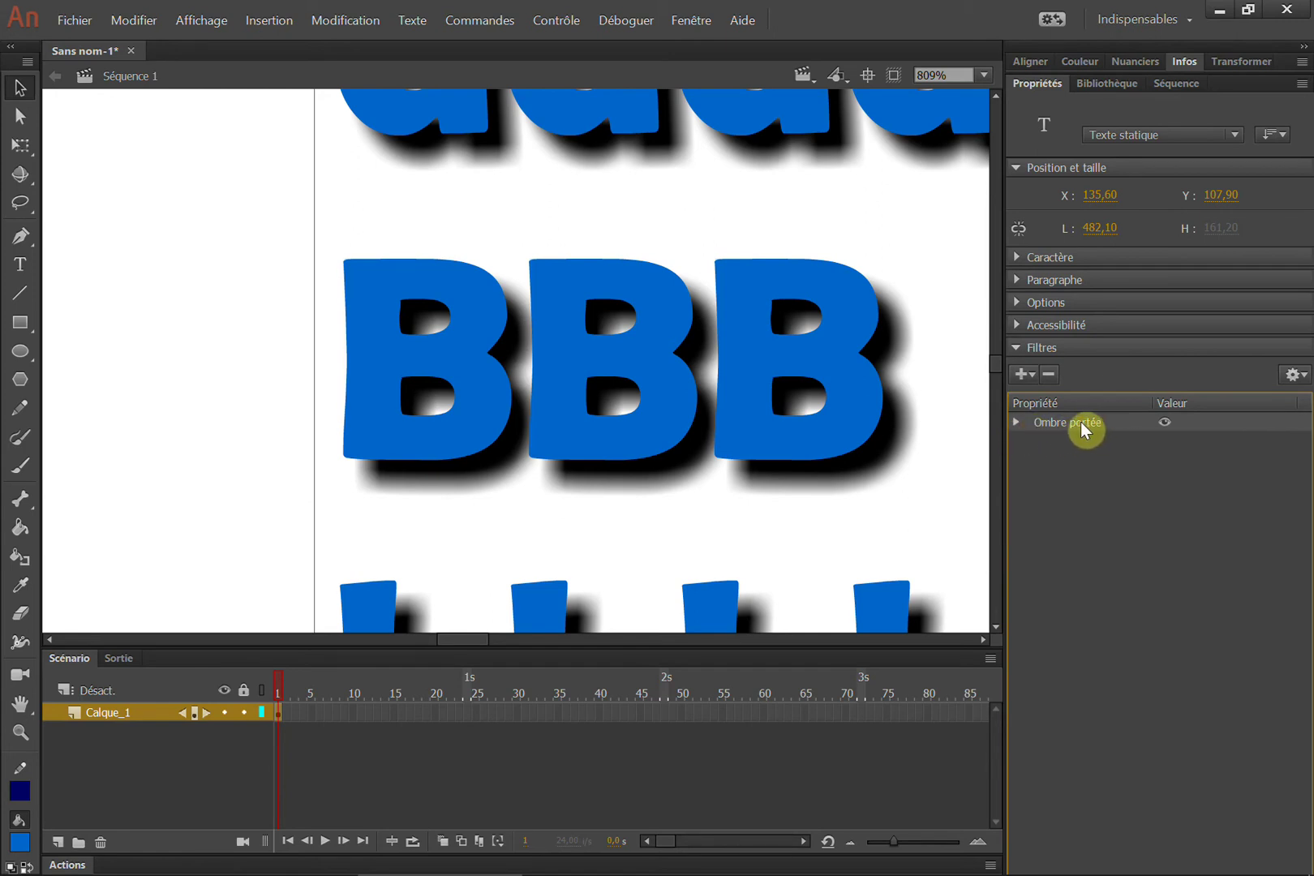
left_click(1017, 423)
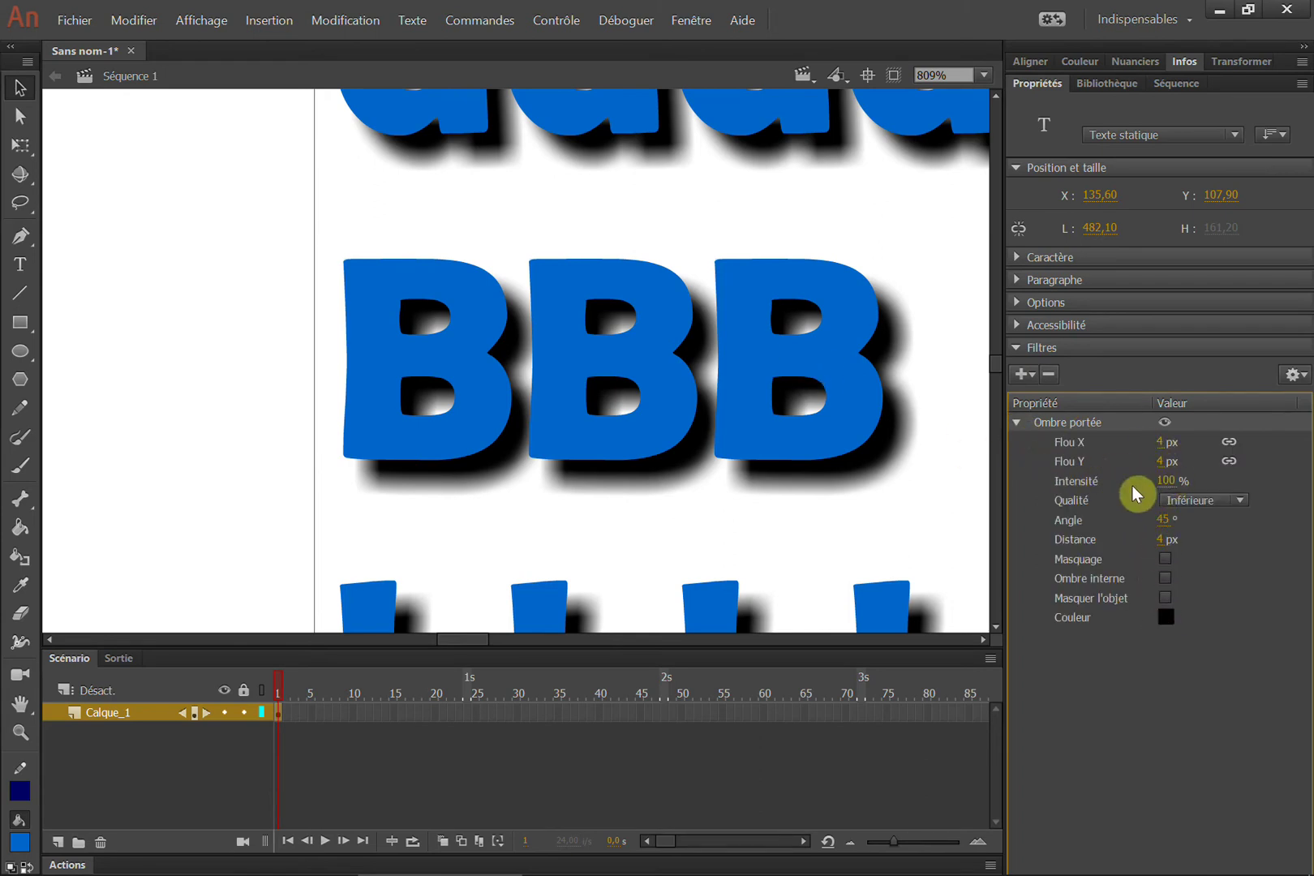
Set the drop shadow's Flou X and Flou Y to 2 px and its Intensité to 100 %.
left_click_drag(1162, 442, 1170, 485)
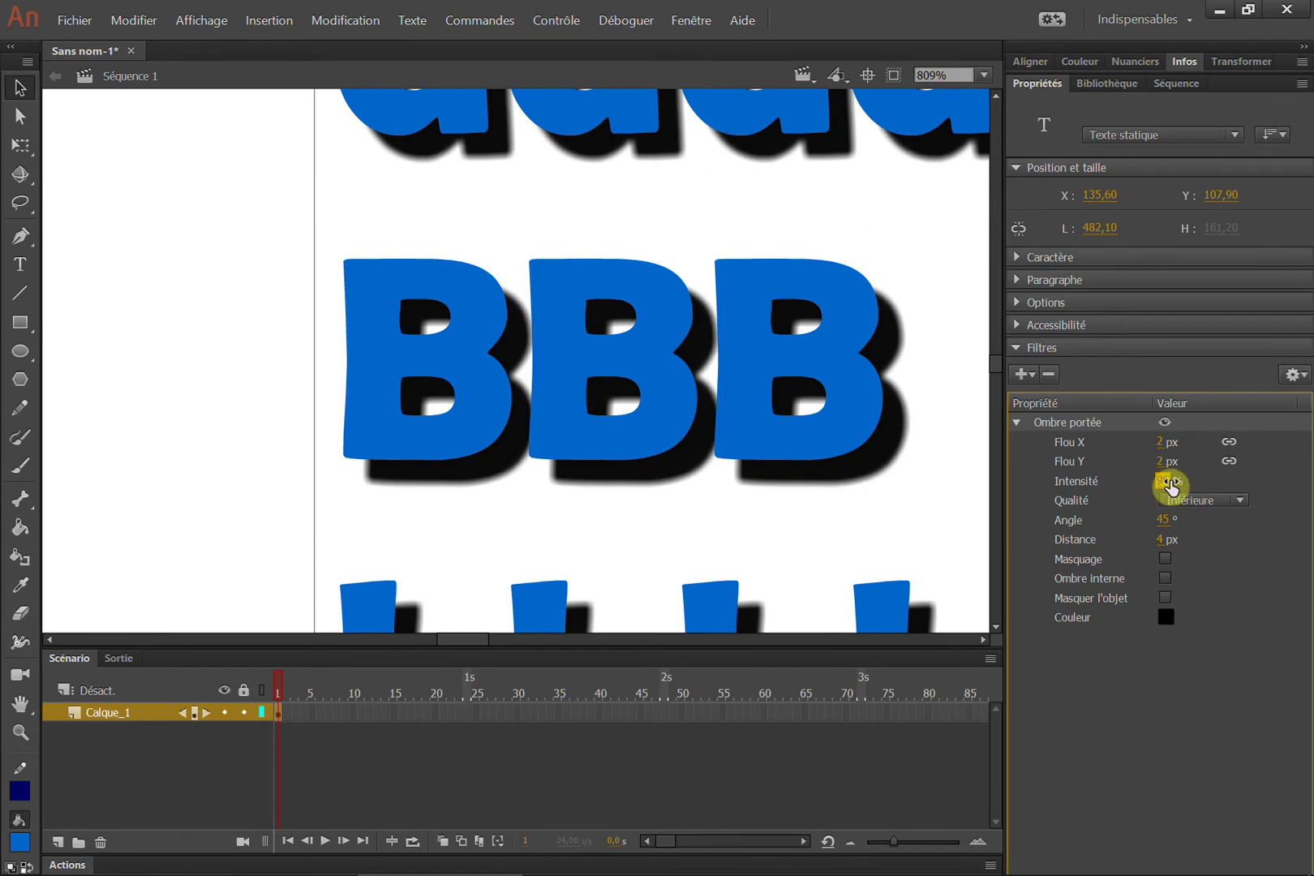
type("100")
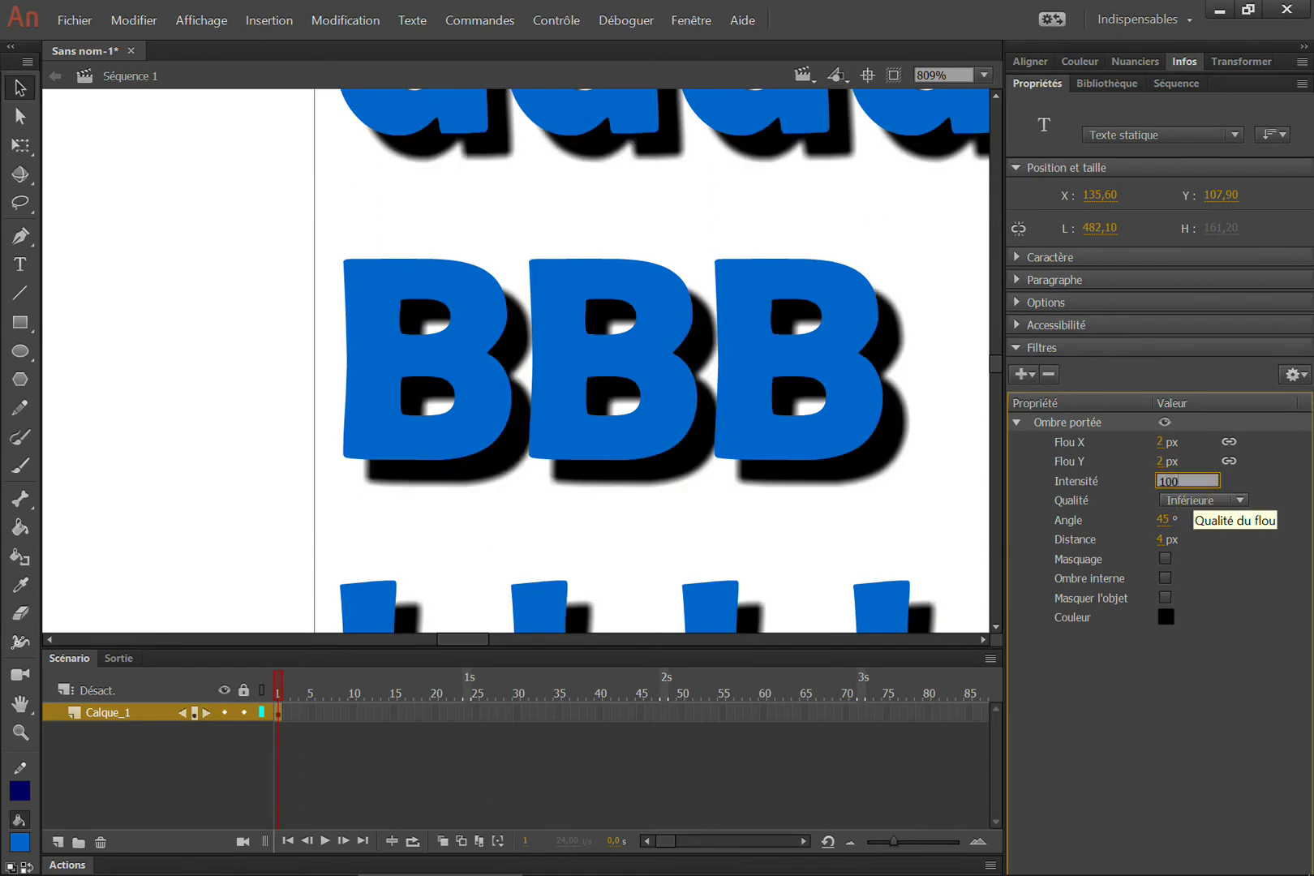
key("Return")
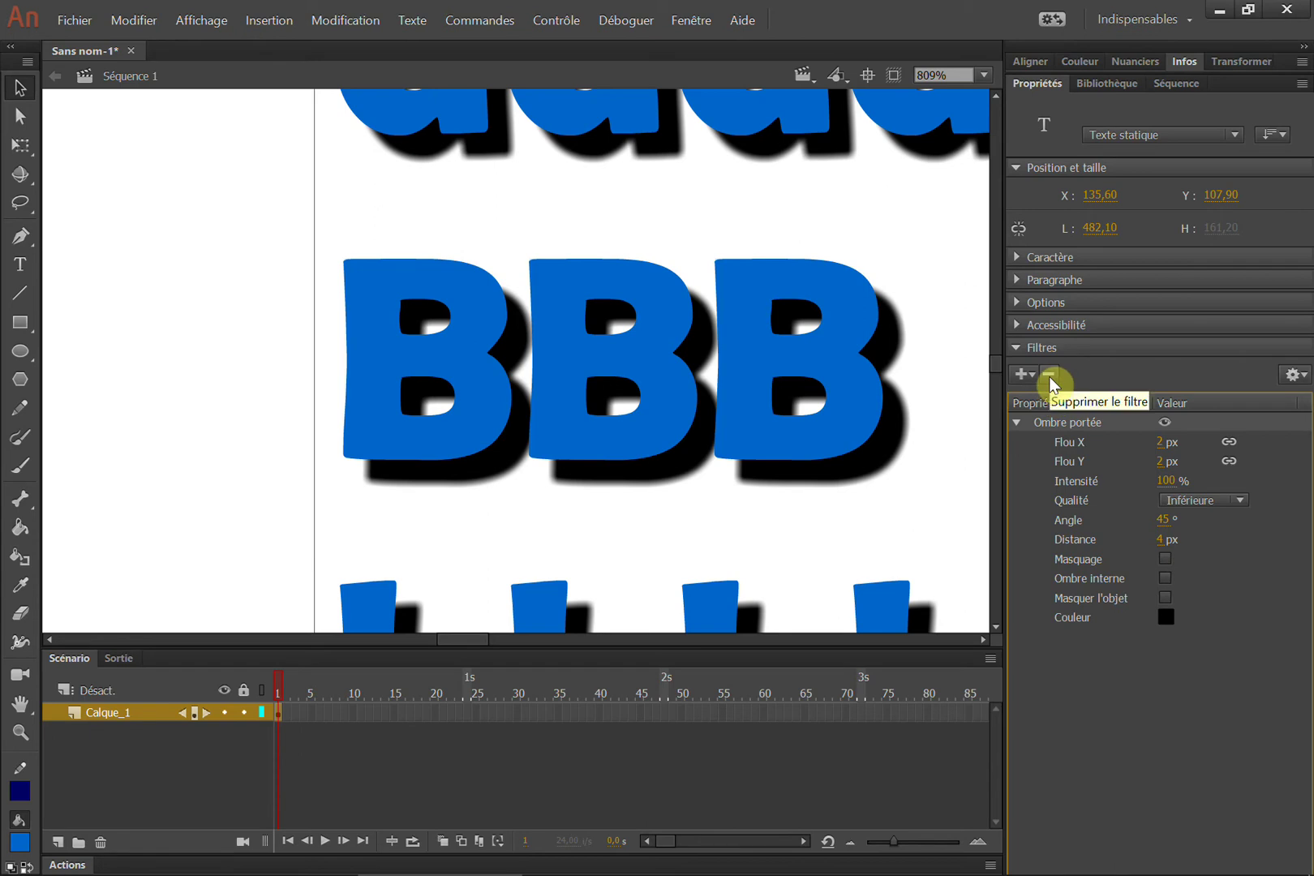
Set the drop shadow's linked blur to 4 px and remove the Ombre portée filter from the text block.
left_click(1156, 440)
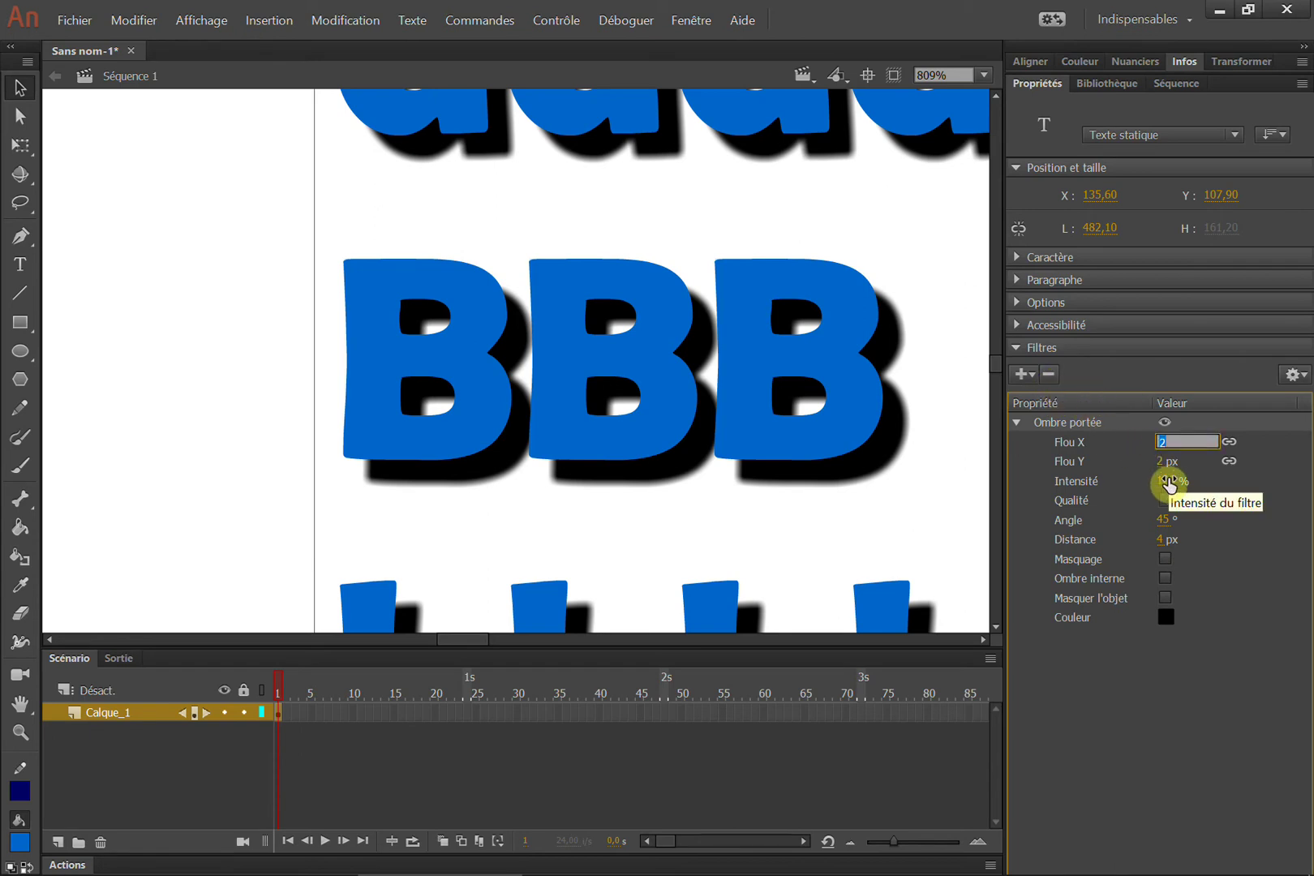
type("4")
key("Return")
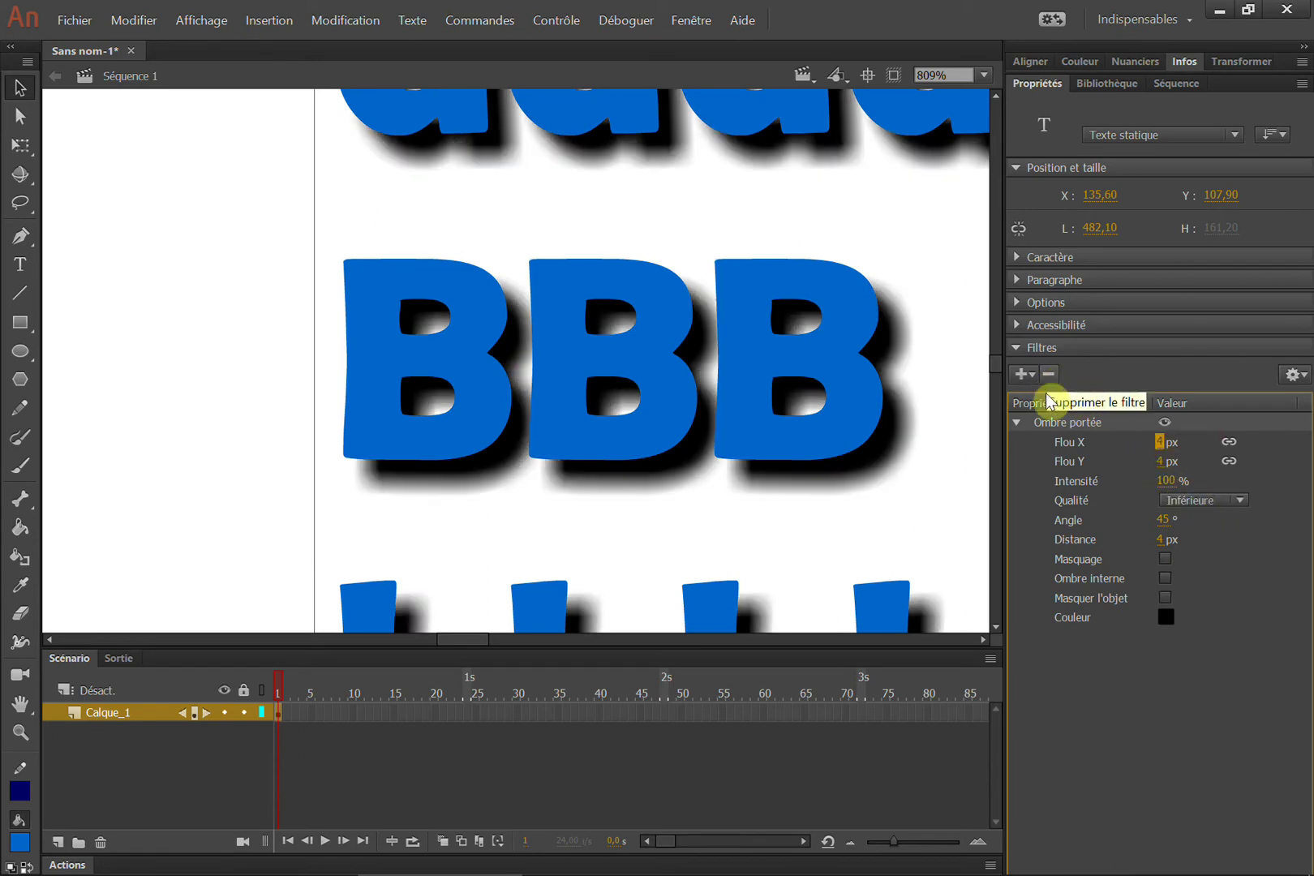
left_click(1049, 374)
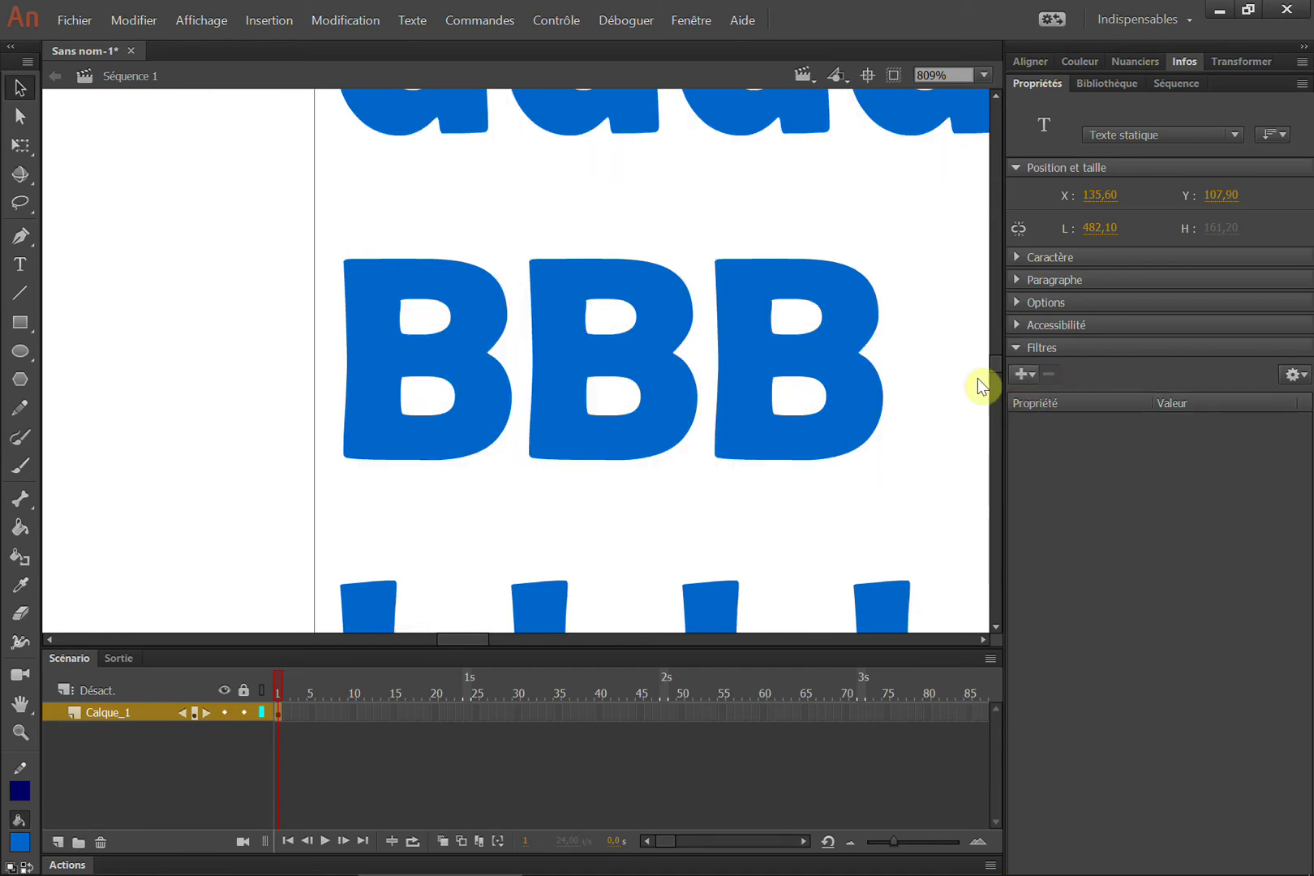
Add a Flou filter with 6 px blur to the text block and move the block to about X 98, Y 100.
double_click(20, 704)
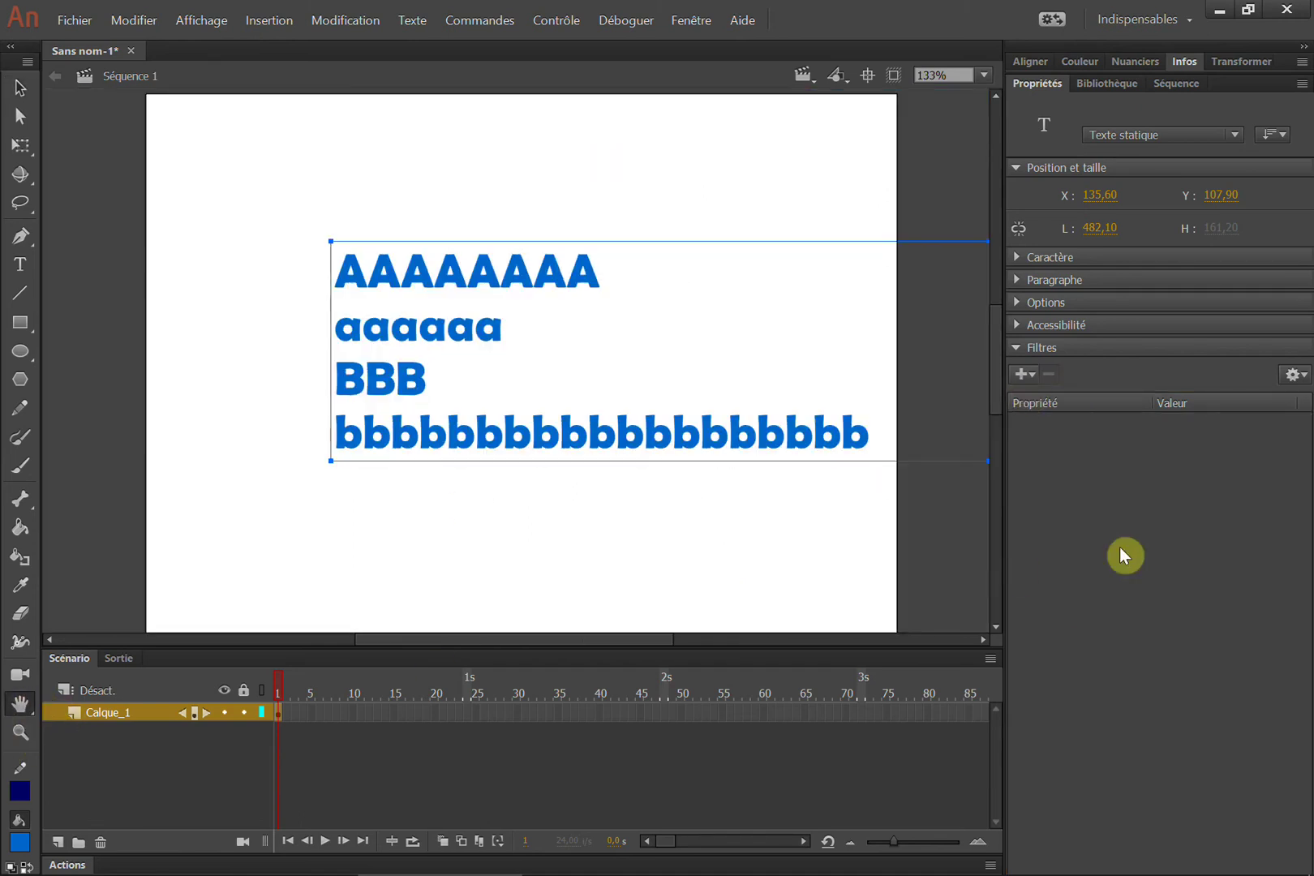
left_click(1021, 375)
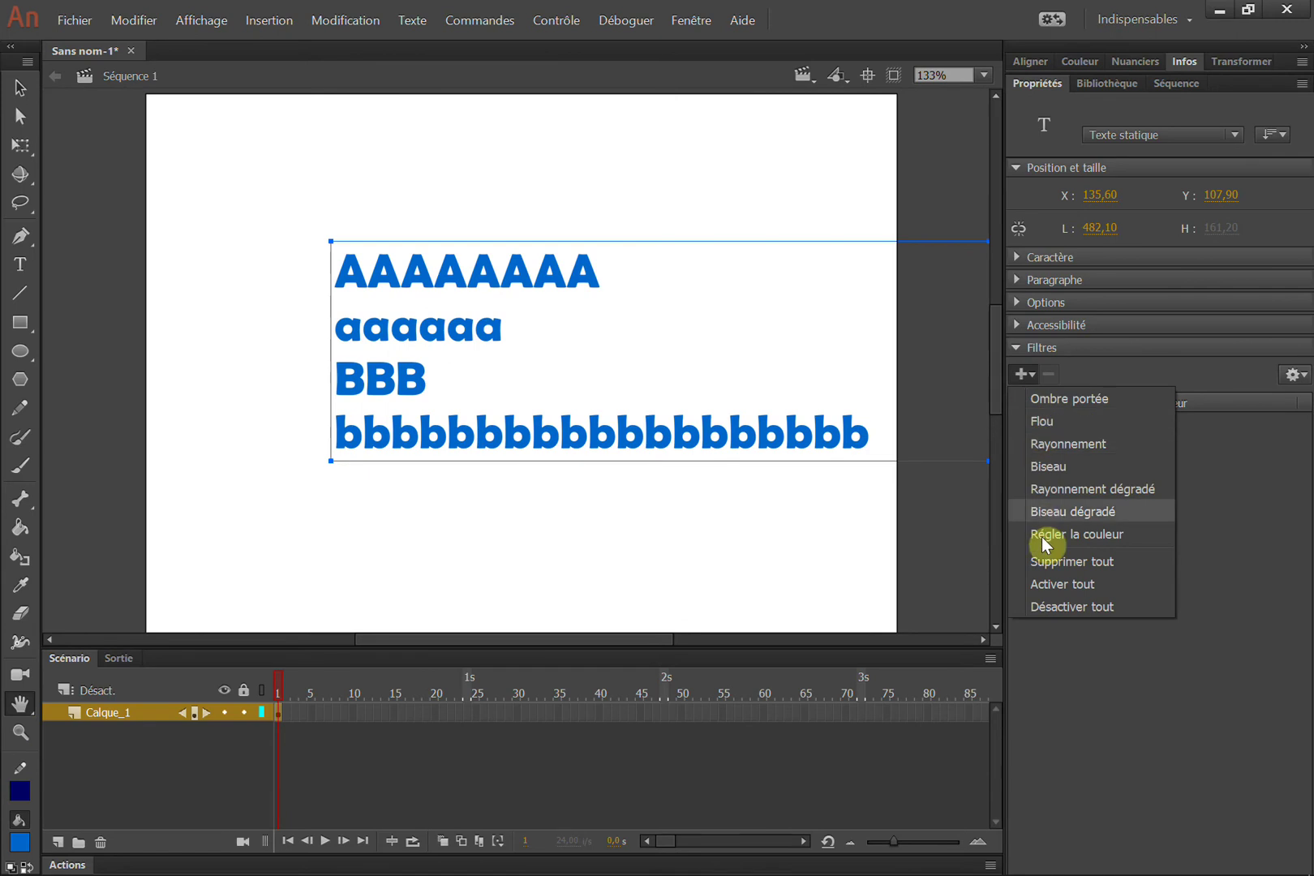
left_click(1057, 422)
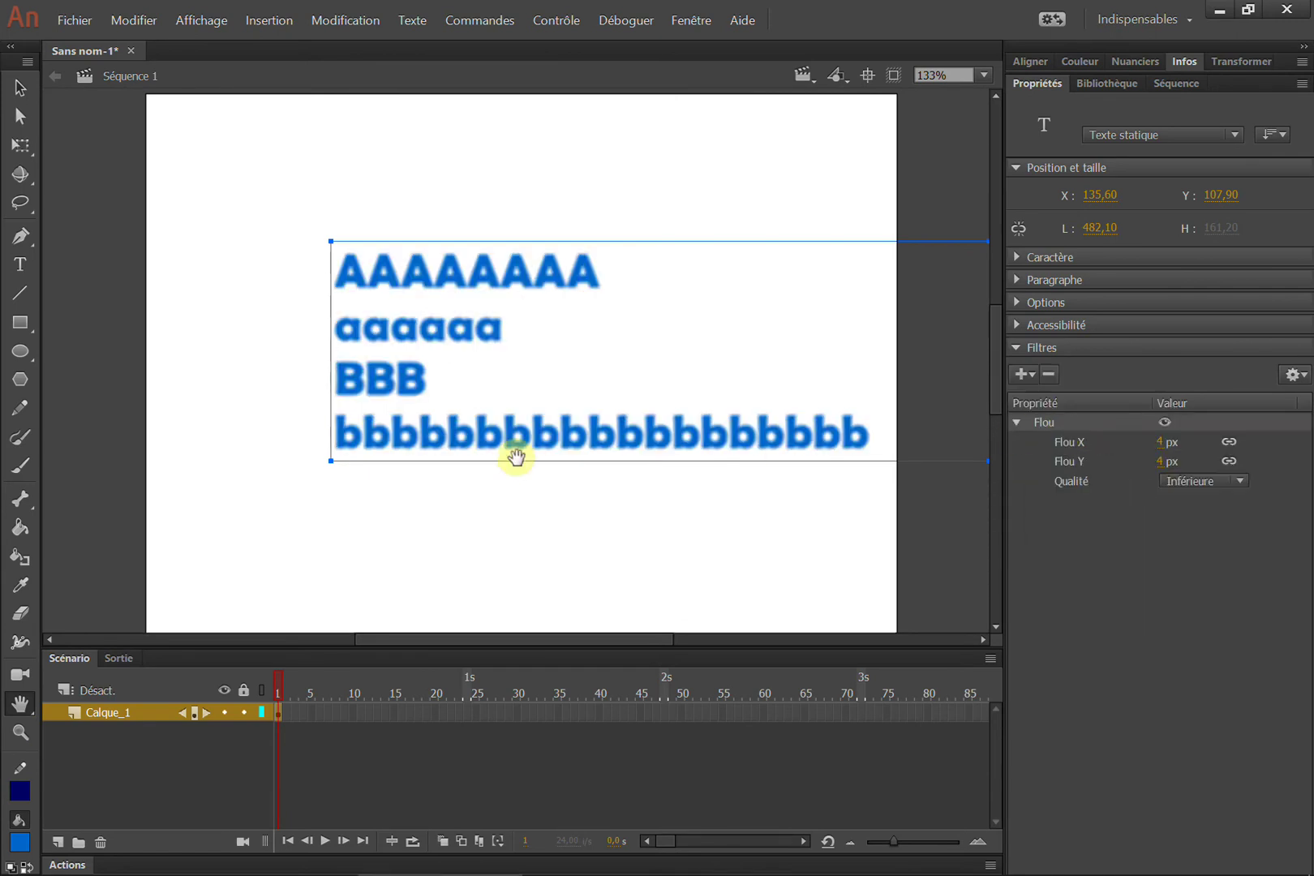
left_click_drag(1164, 441, 1170, 451)
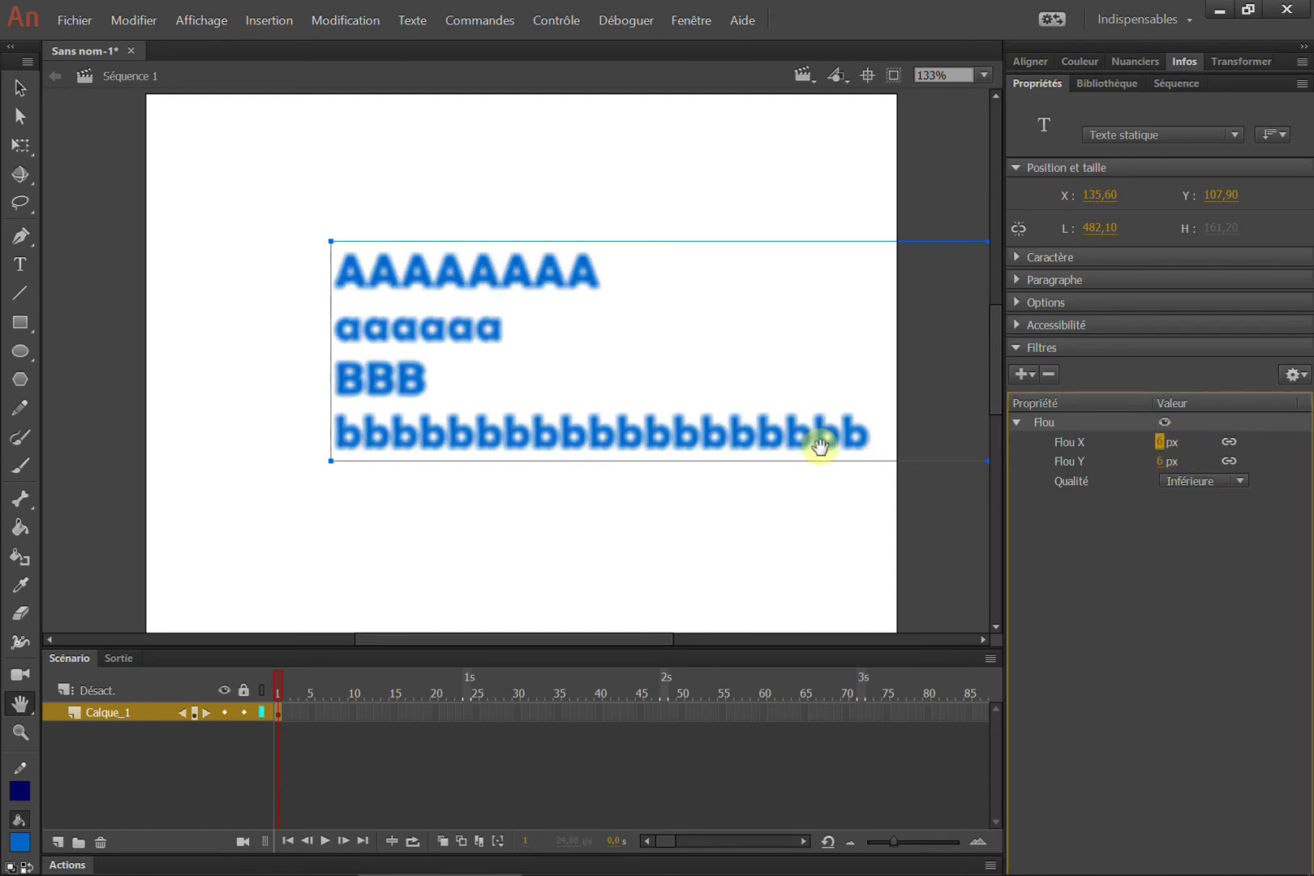
left_click(22, 82)
left_click_drag(547, 280, 490, 272)
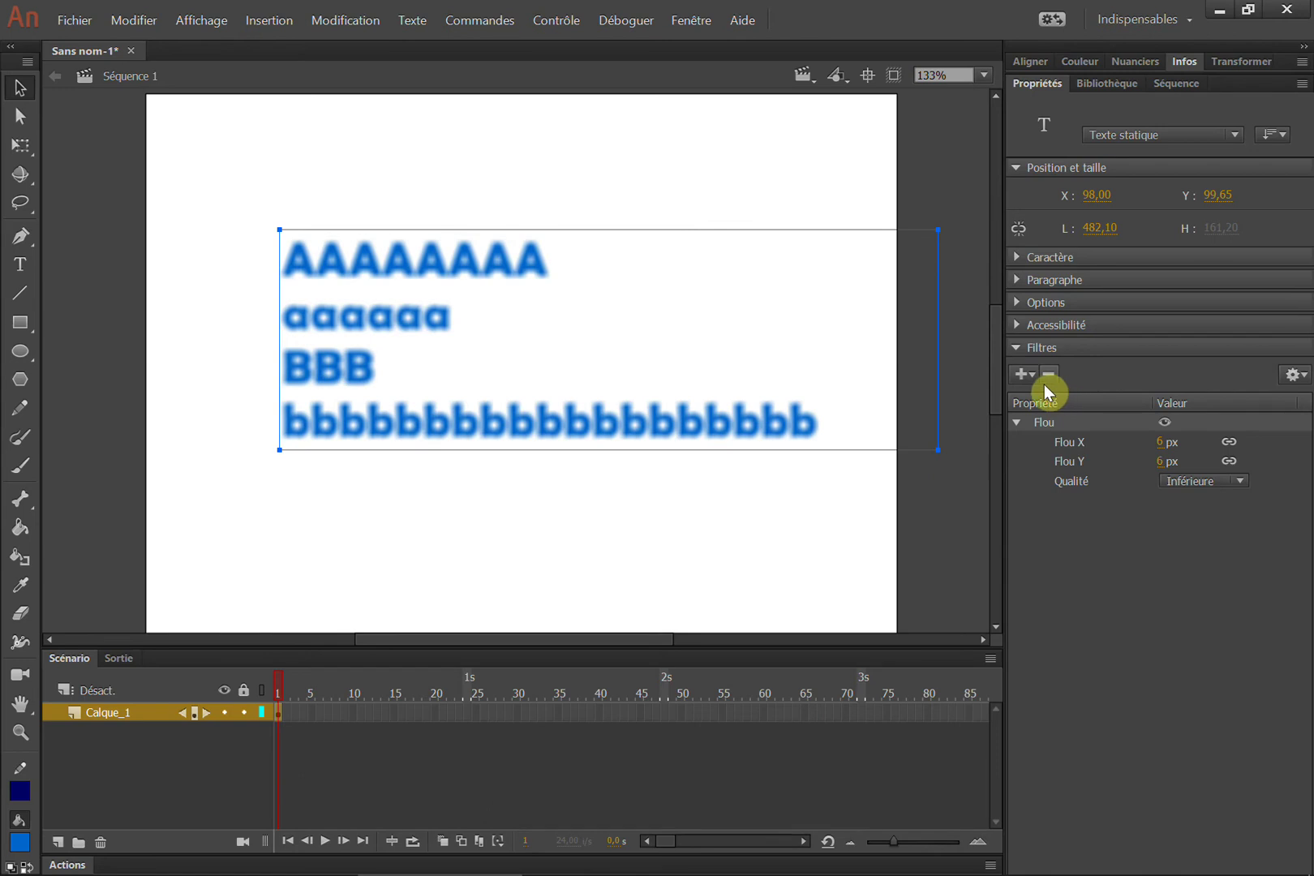
Replace the text block's Flou filter with a Rayonnement (glow) filter.
left_click(1017, 421)
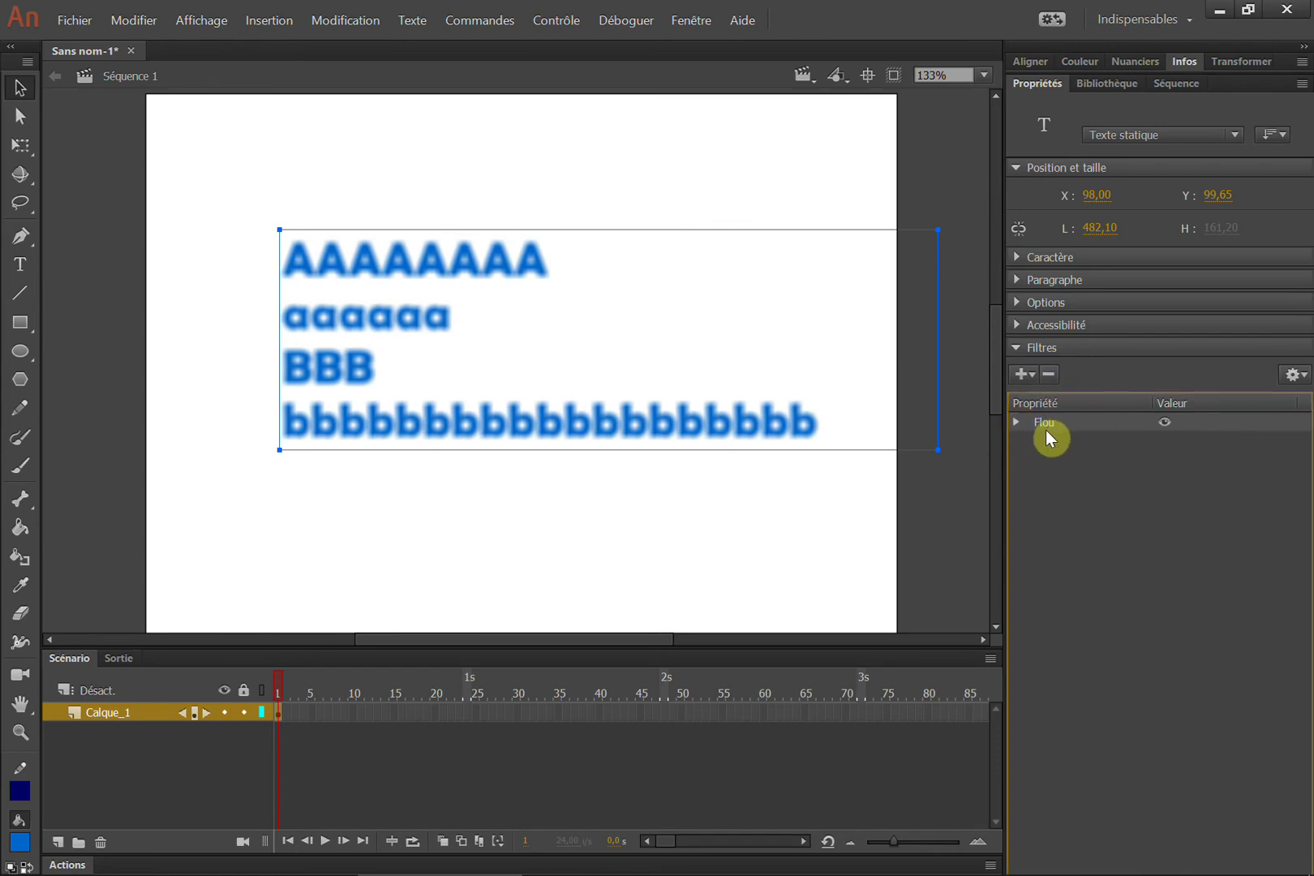
left_click(1048, 374)
left_click(1024, 374)
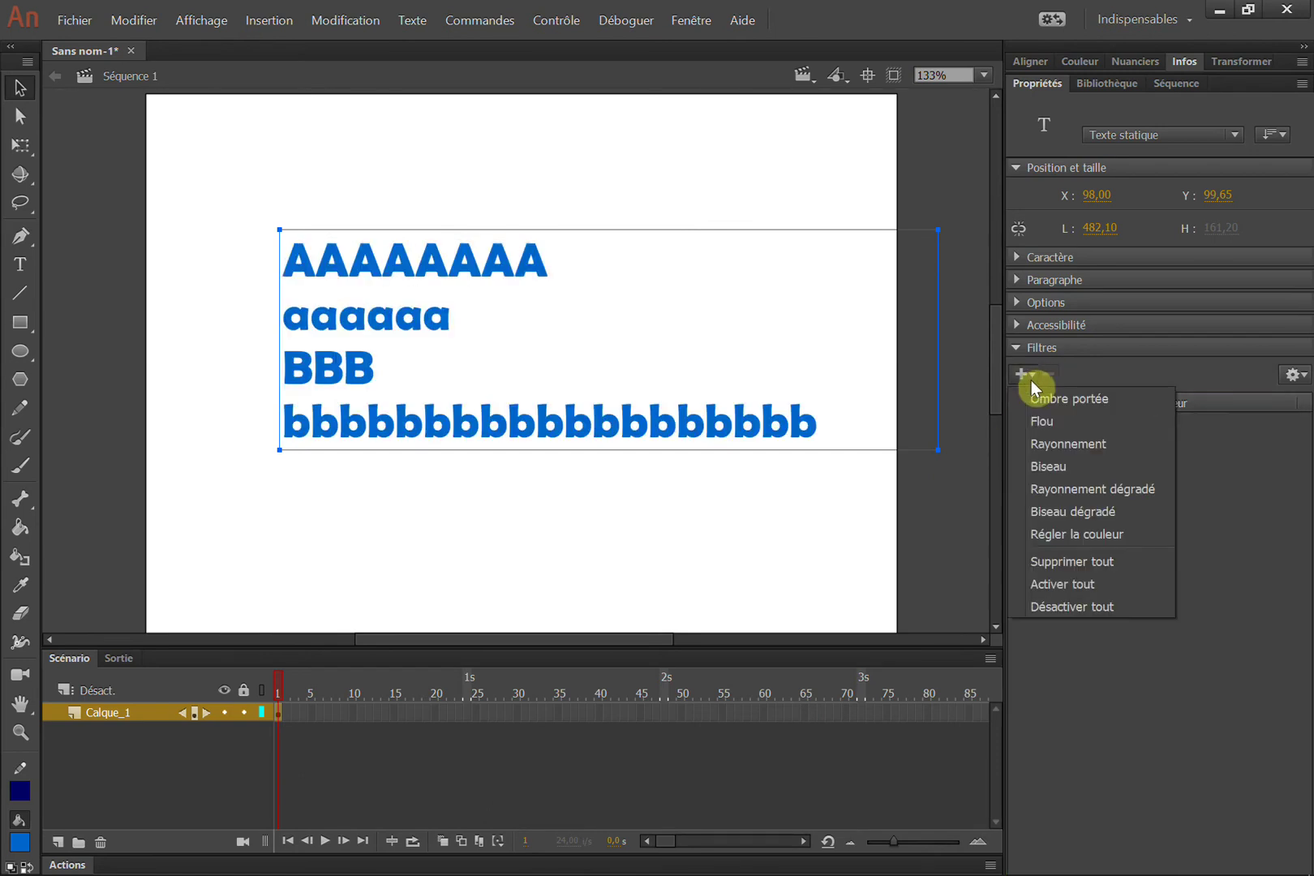
left_click(1075, 450)
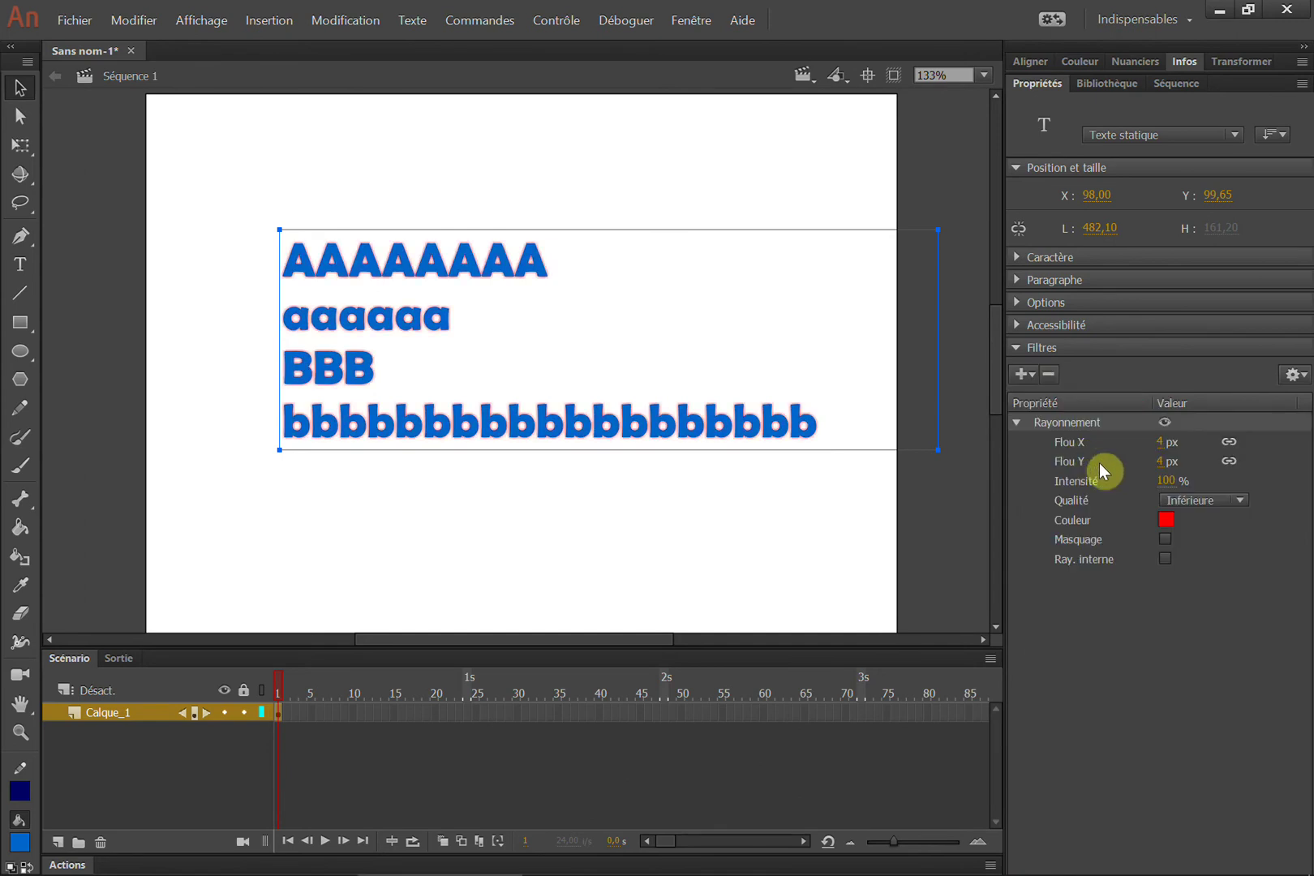
Set the Rayonnement filter's colour to bright green and its linked blur to 17 px.
left_click(1166, 519)
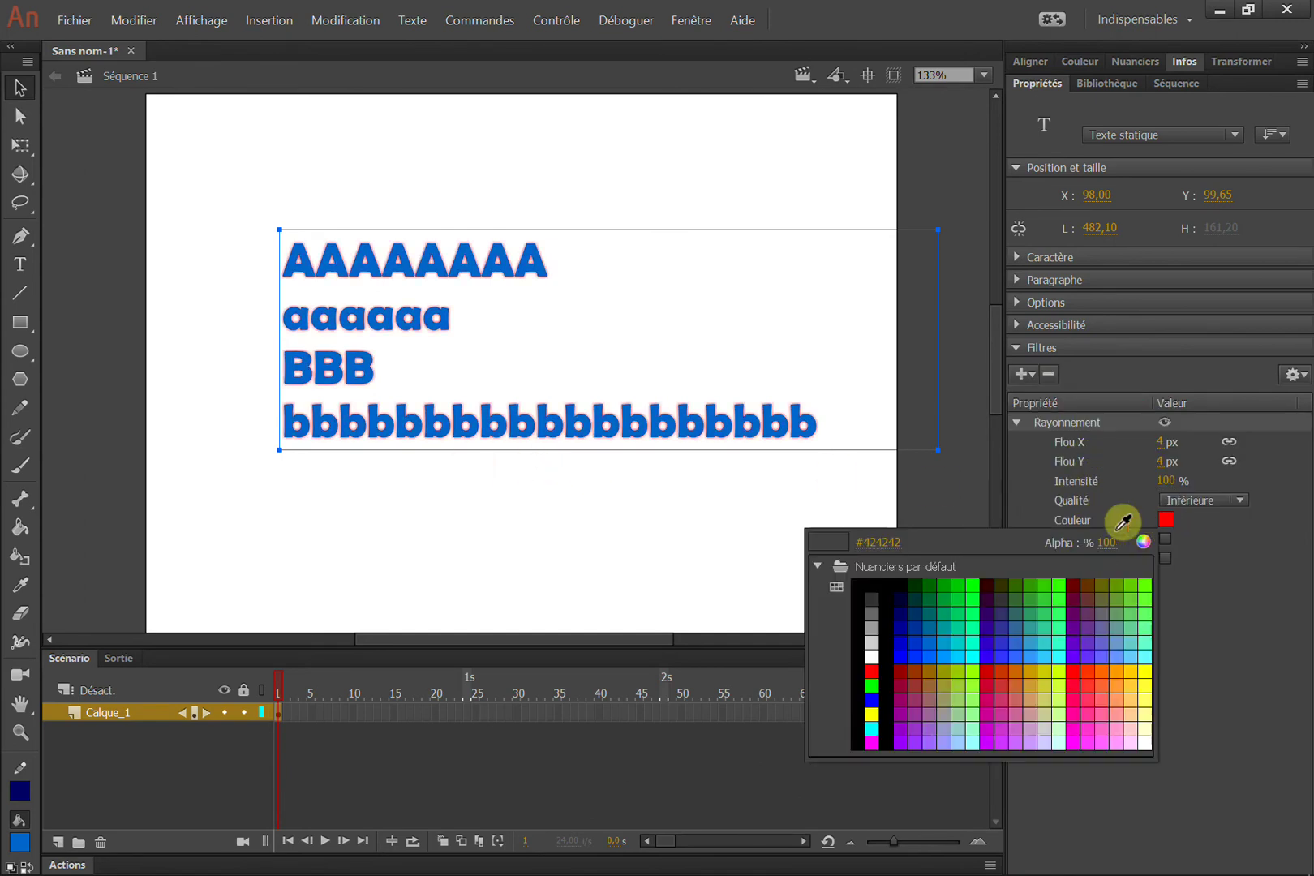
left_click(977, 581)
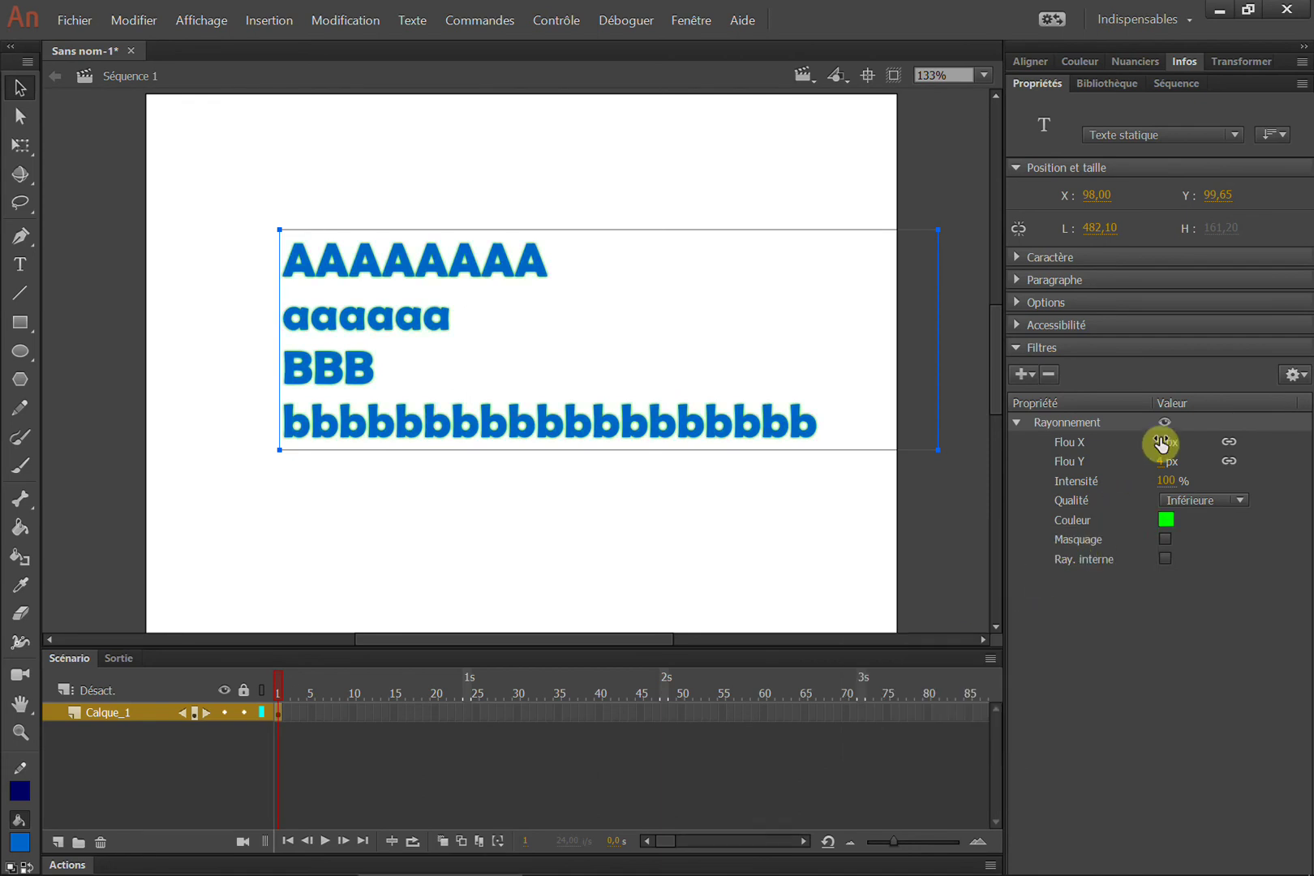
left_click_drag(1160, 441, 1176, 439)
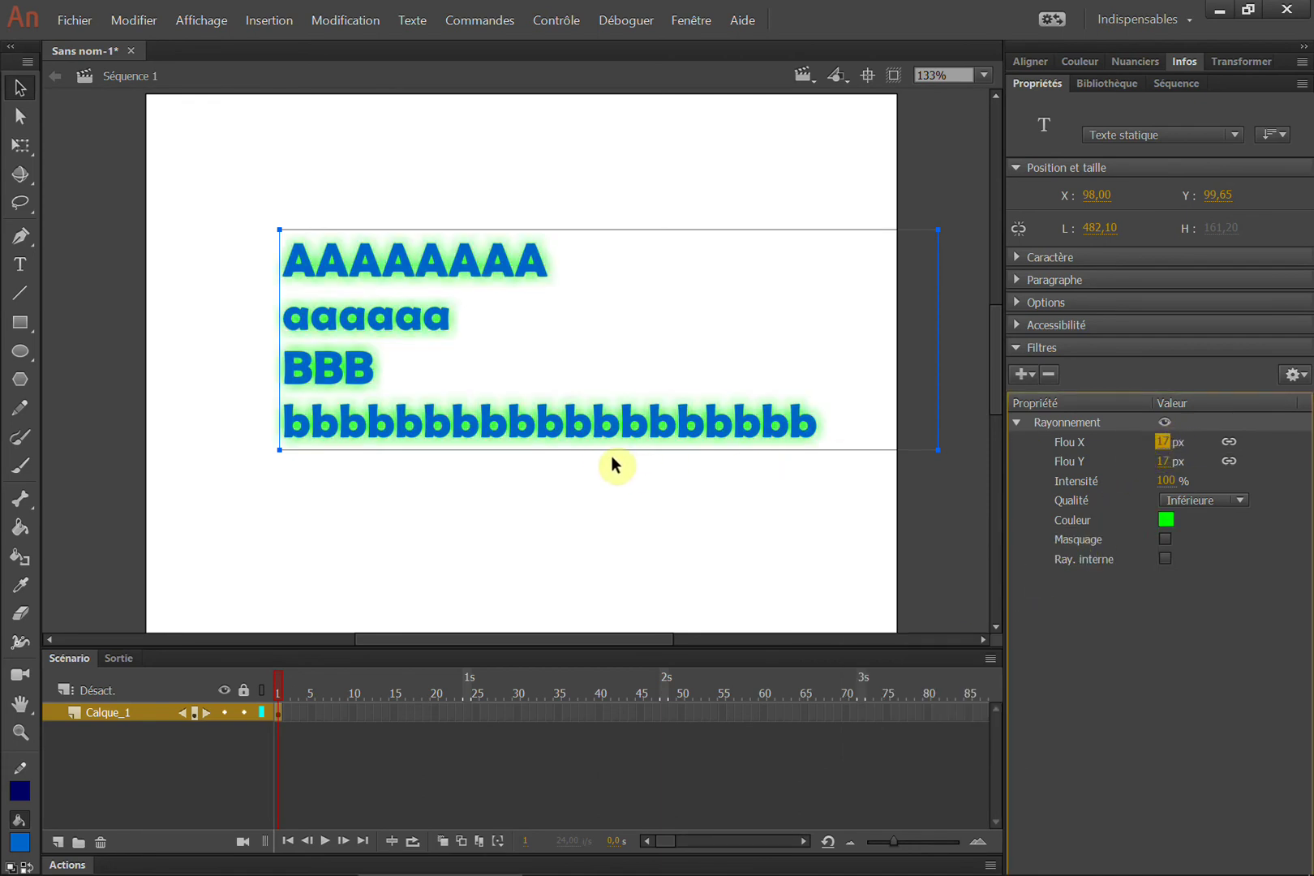
Examine the glow around the bottom row of letters and set its linked blur to 5 px.
left_click(287, 390)
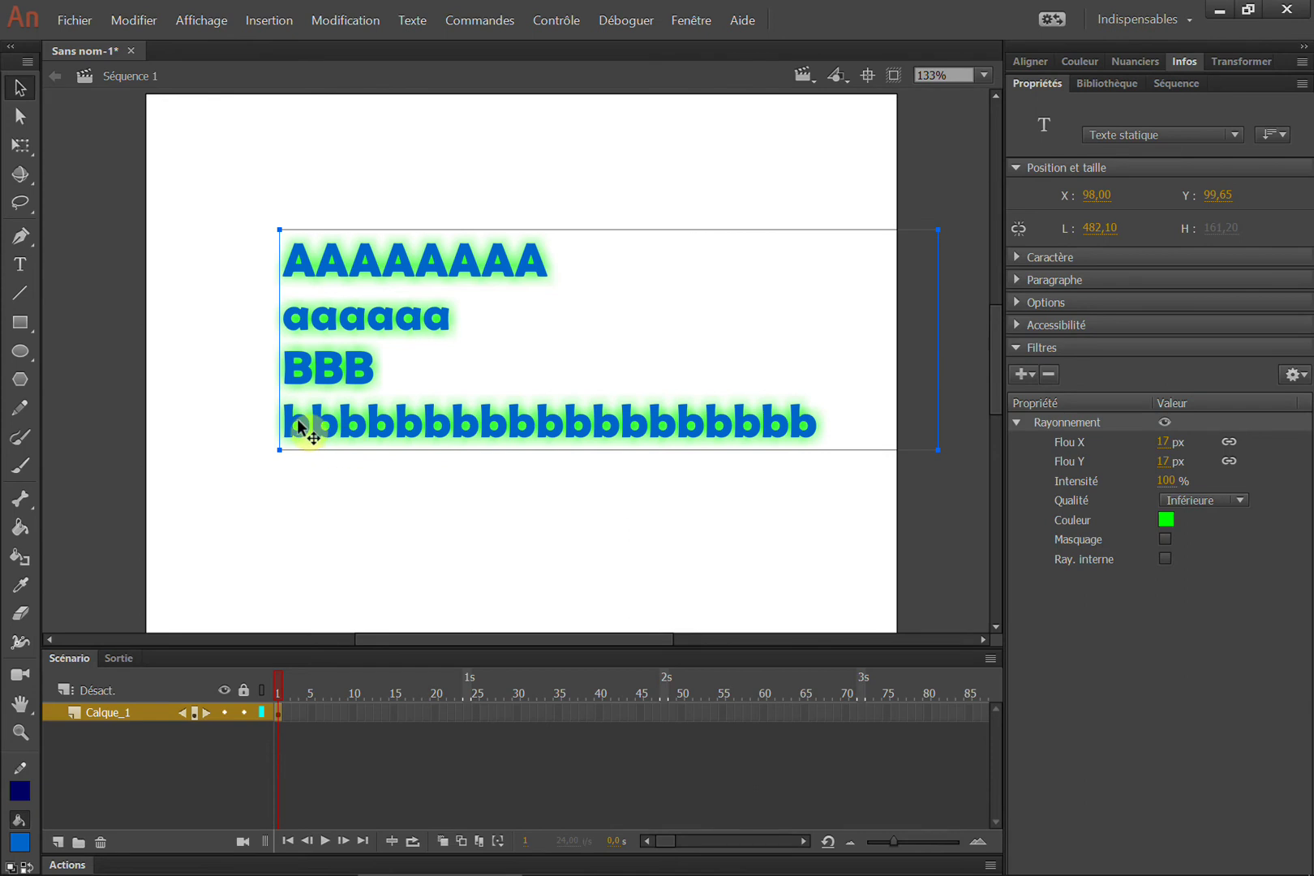
left_click_drag(365, 472, 366, 473)
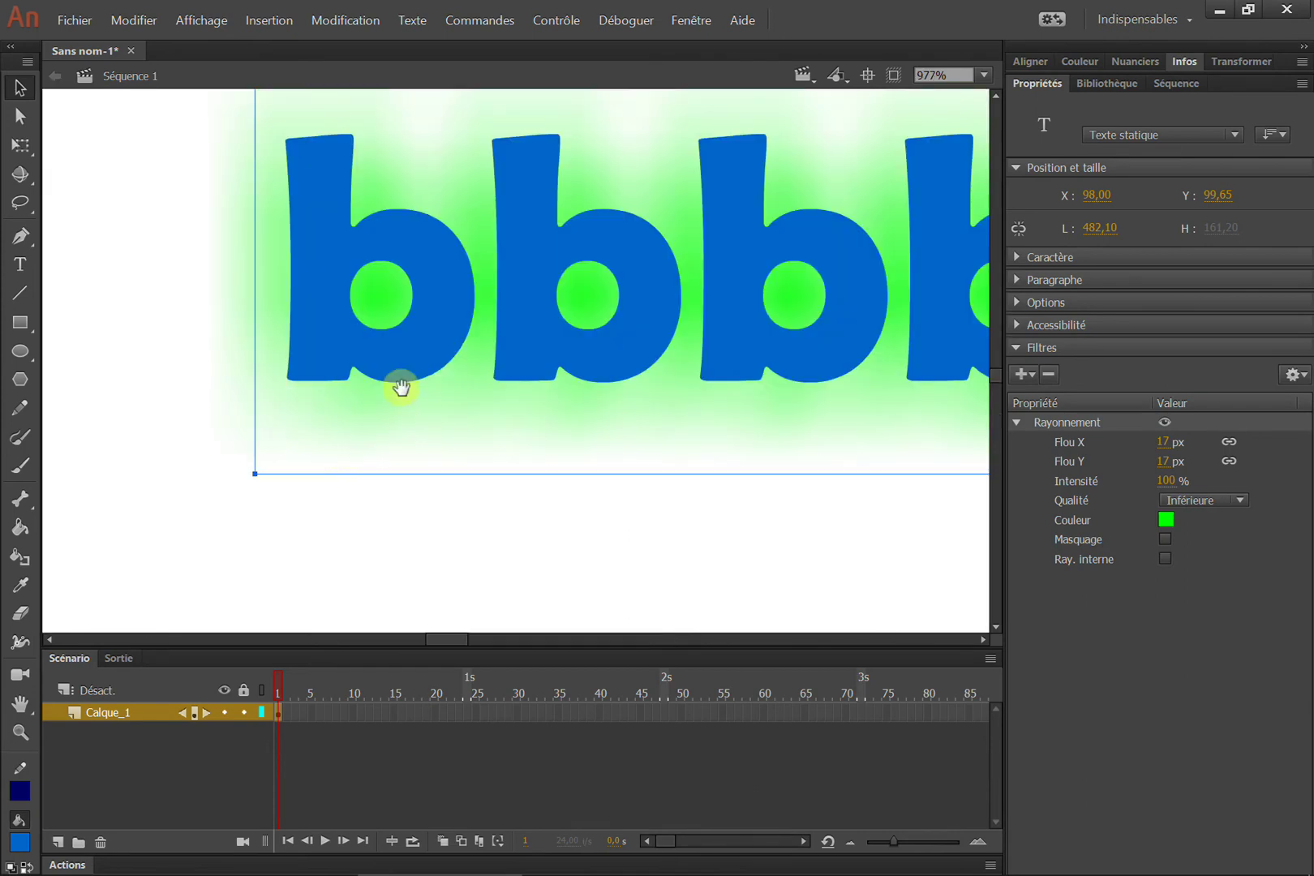
left_click_drag(399, 391, 395, 439)
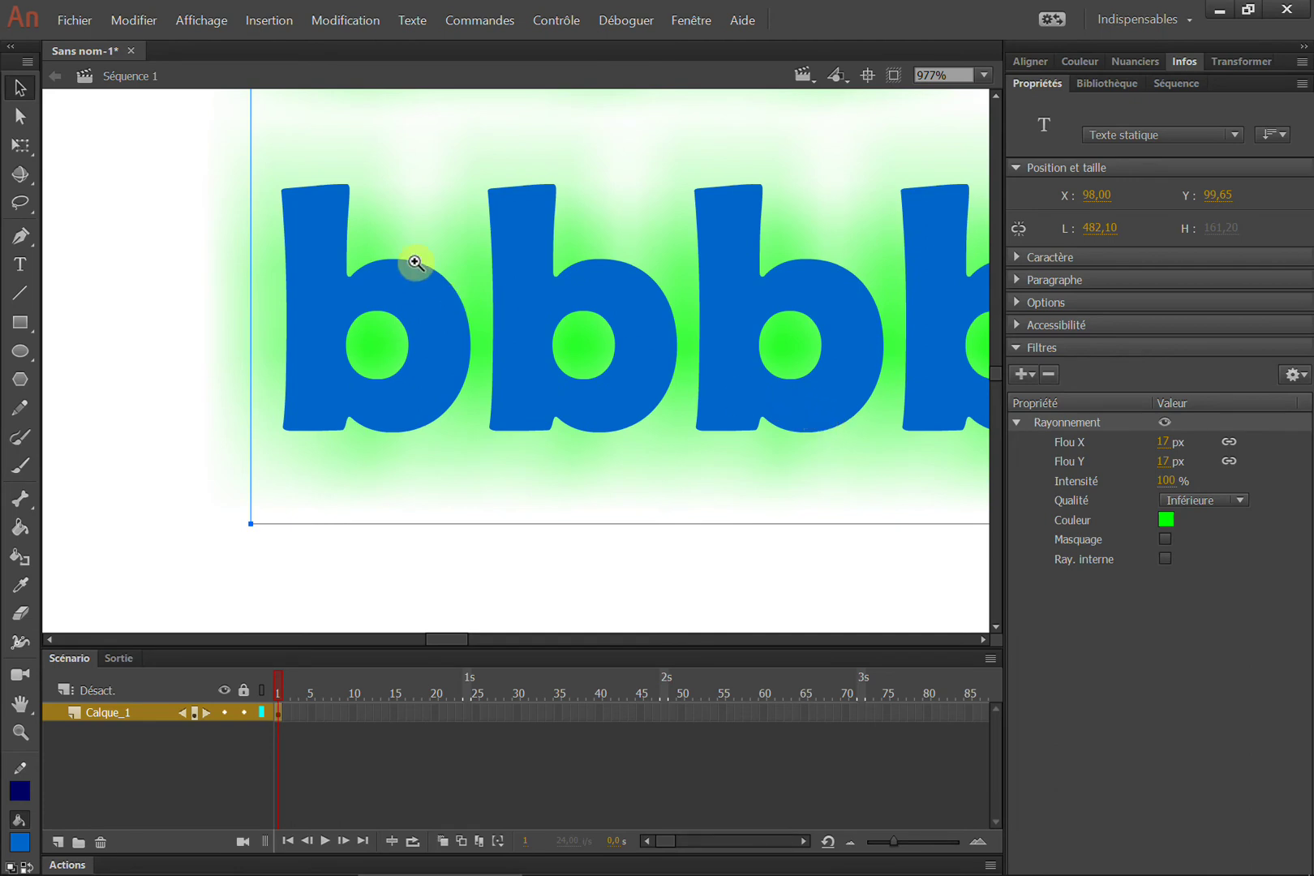
left_click(270, 215)
left_click_drag(461, 355, 718, 598)
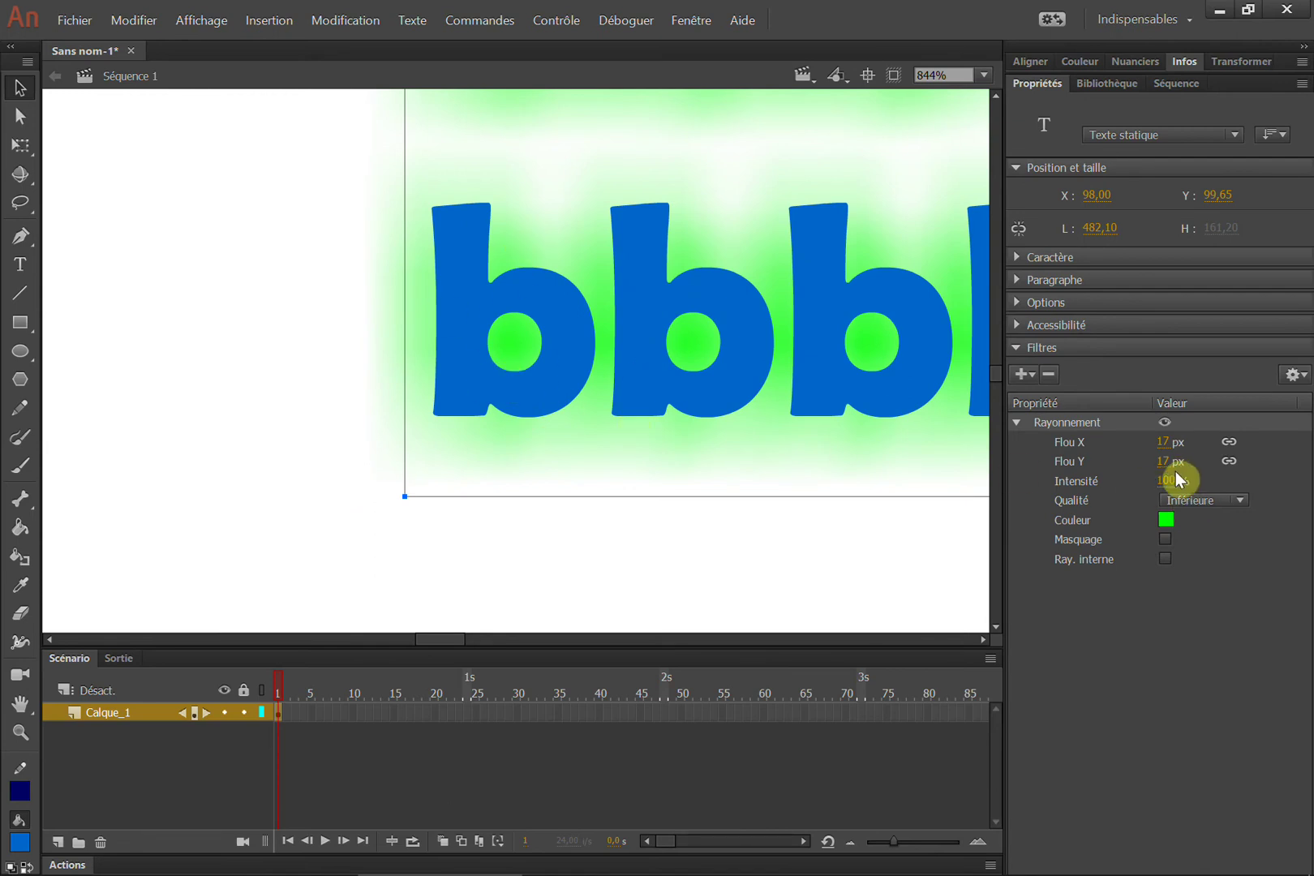
mouse_move(1165, 460)
left_mouse_down()
mouse_move(1149, 459)
mouse_move(1173, 461)
left_mouse_up()
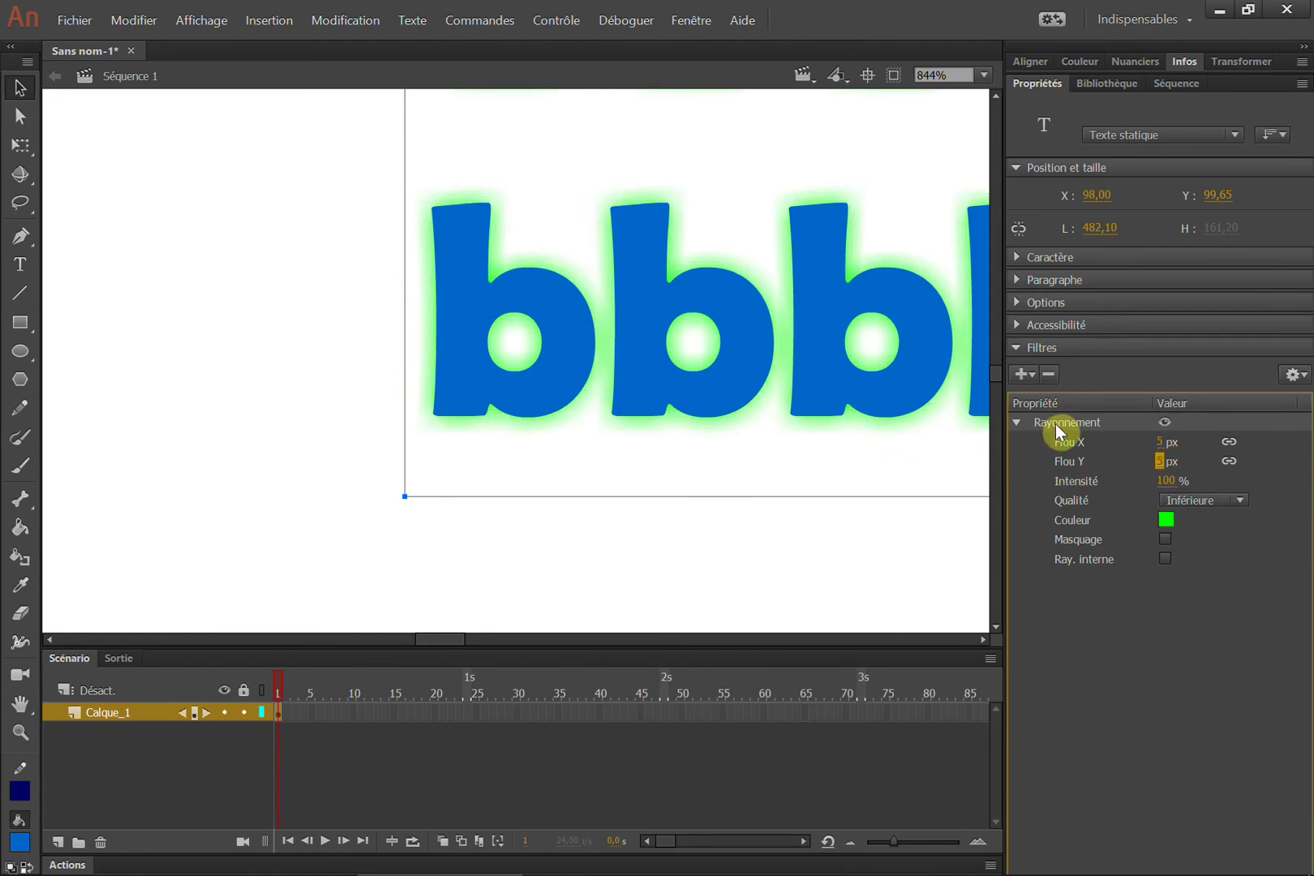
Replace the text block's Rayonnement filter with a Biseau (bevel) filter.
left_click(1048, 374)
left_click(1028, 376)
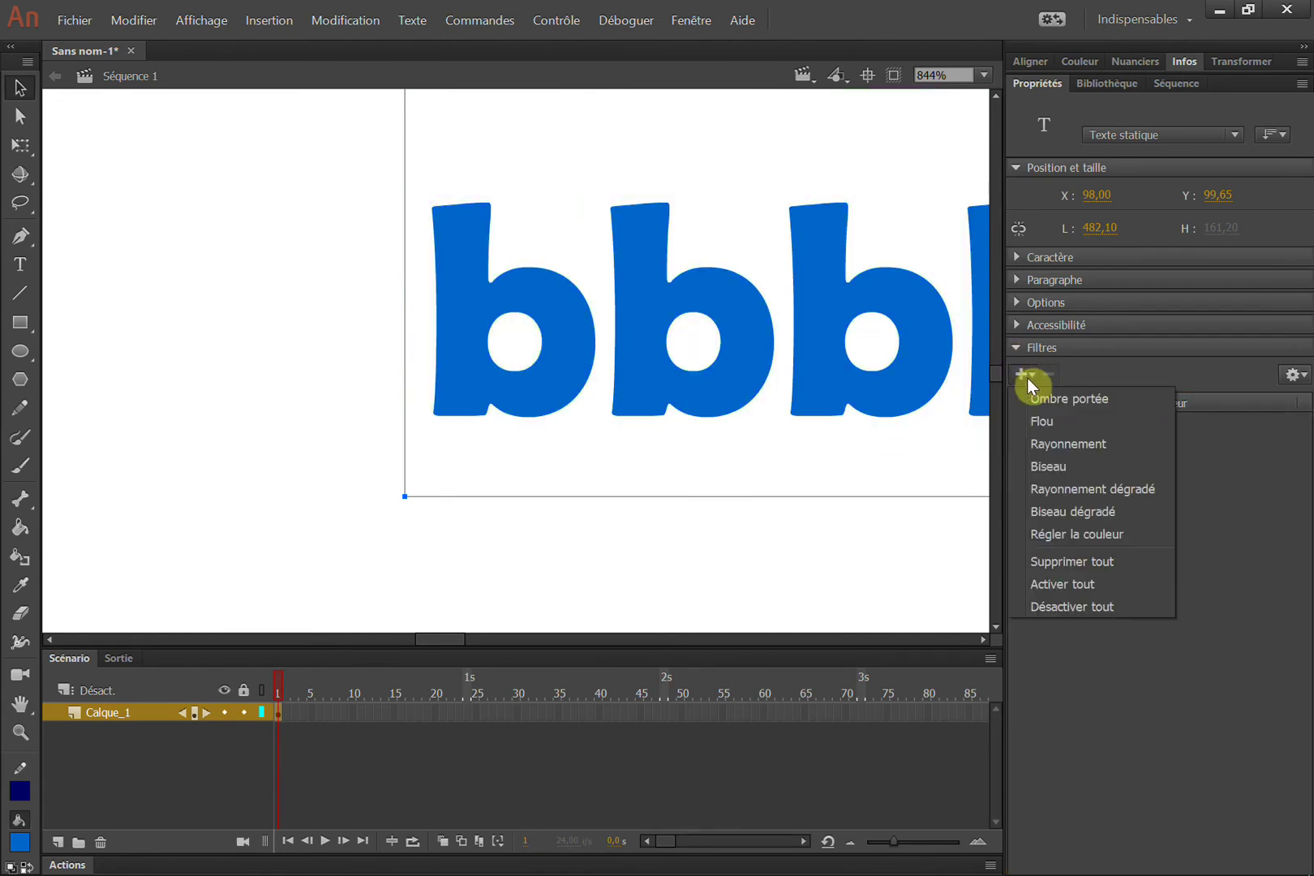
double_click(21, 705)
left_click(981, 74)
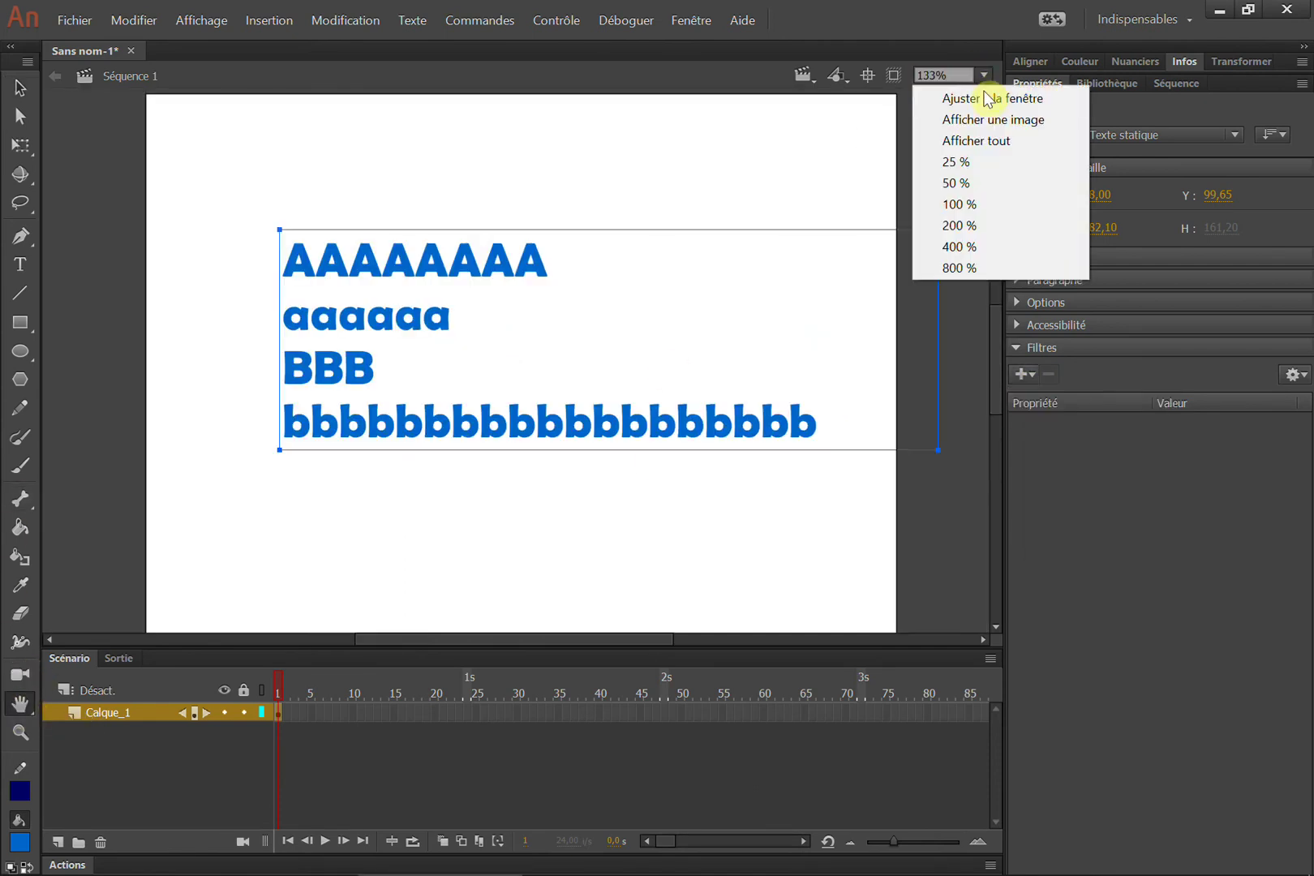
left_click(958, 92)
left_click(1026, 374)
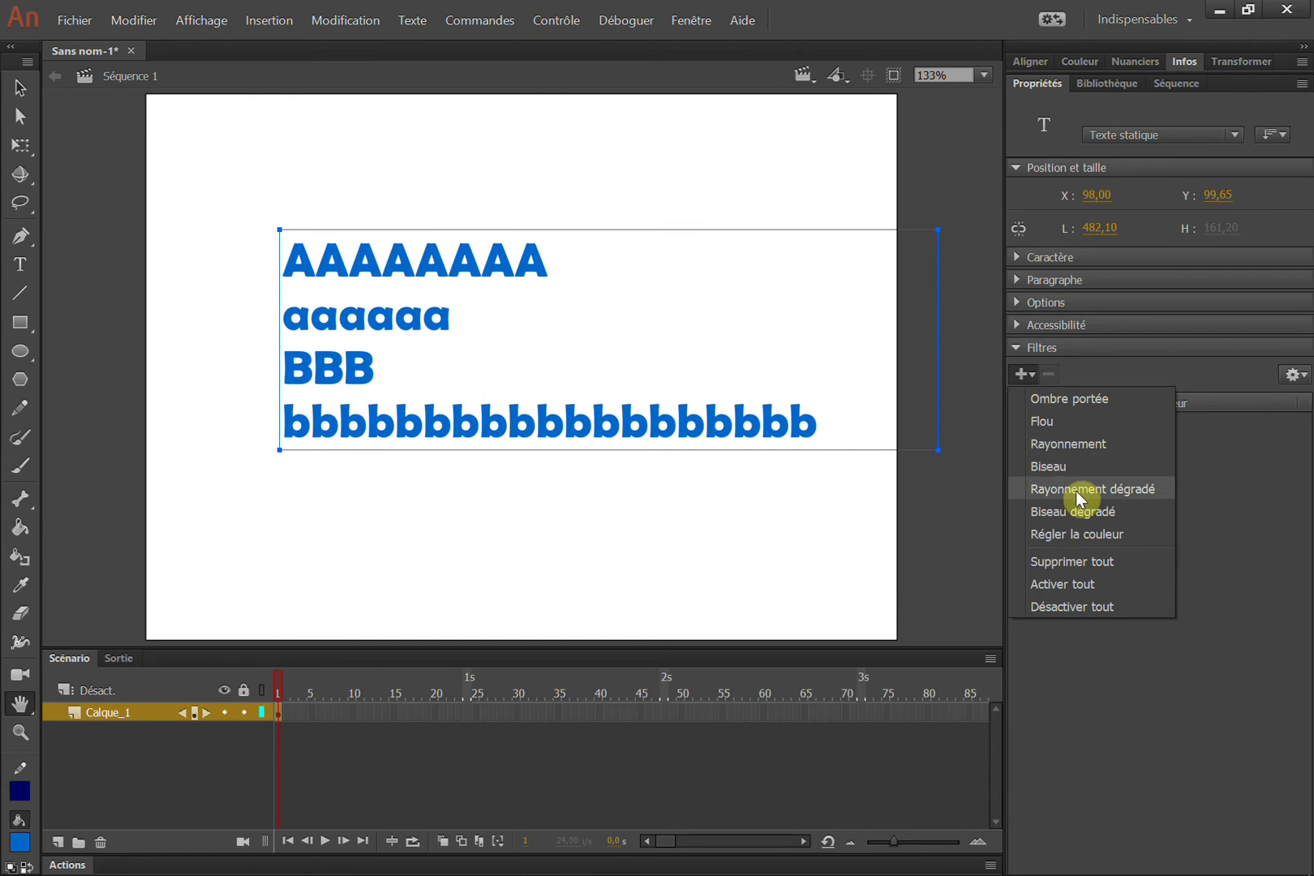
left_click(1056, 468)
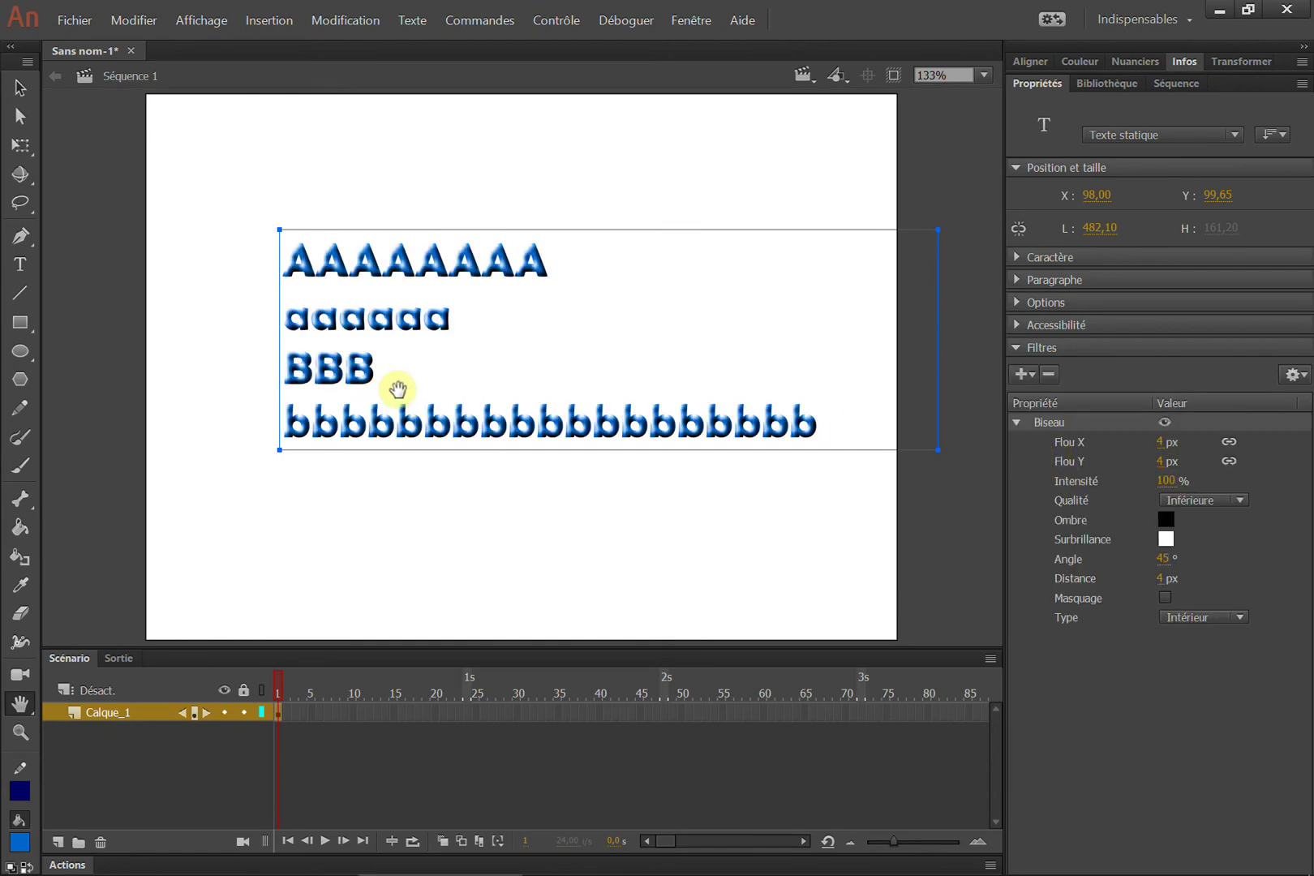
Add a separate static text block containing the letter D below the existing text and select it.
left_click(21, 89)
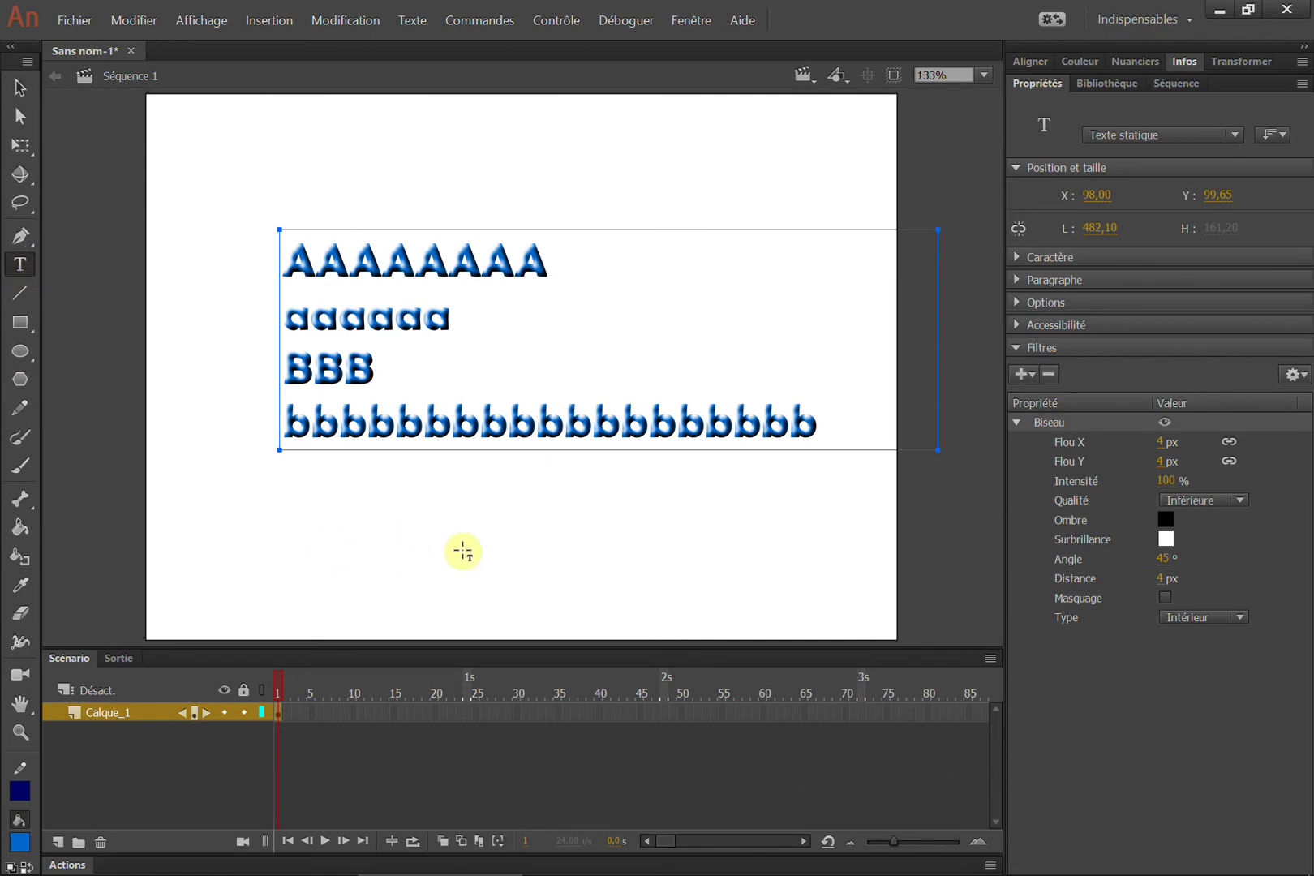
key("t")
left_click(478, 525)
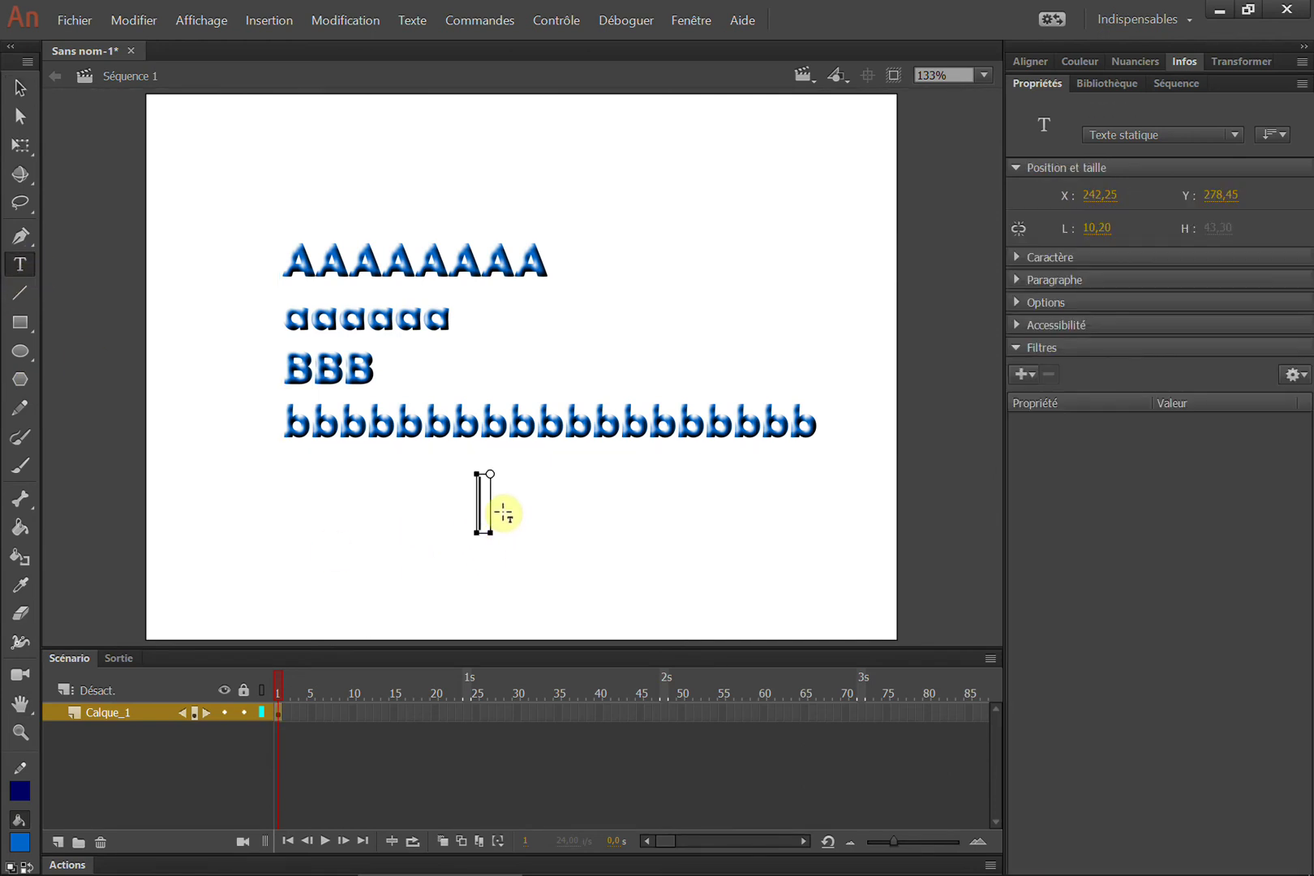
type("D")
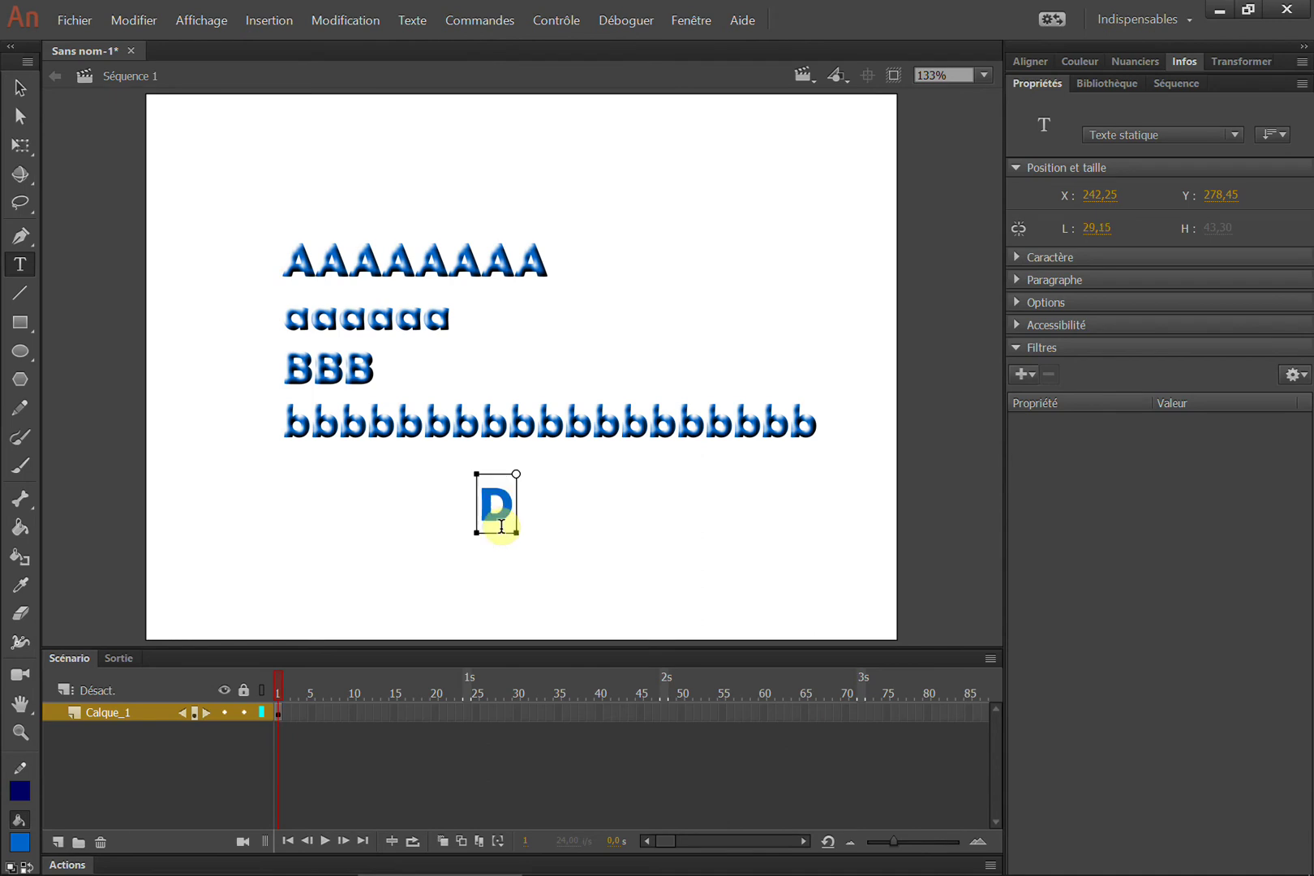
left_click(18, 89)
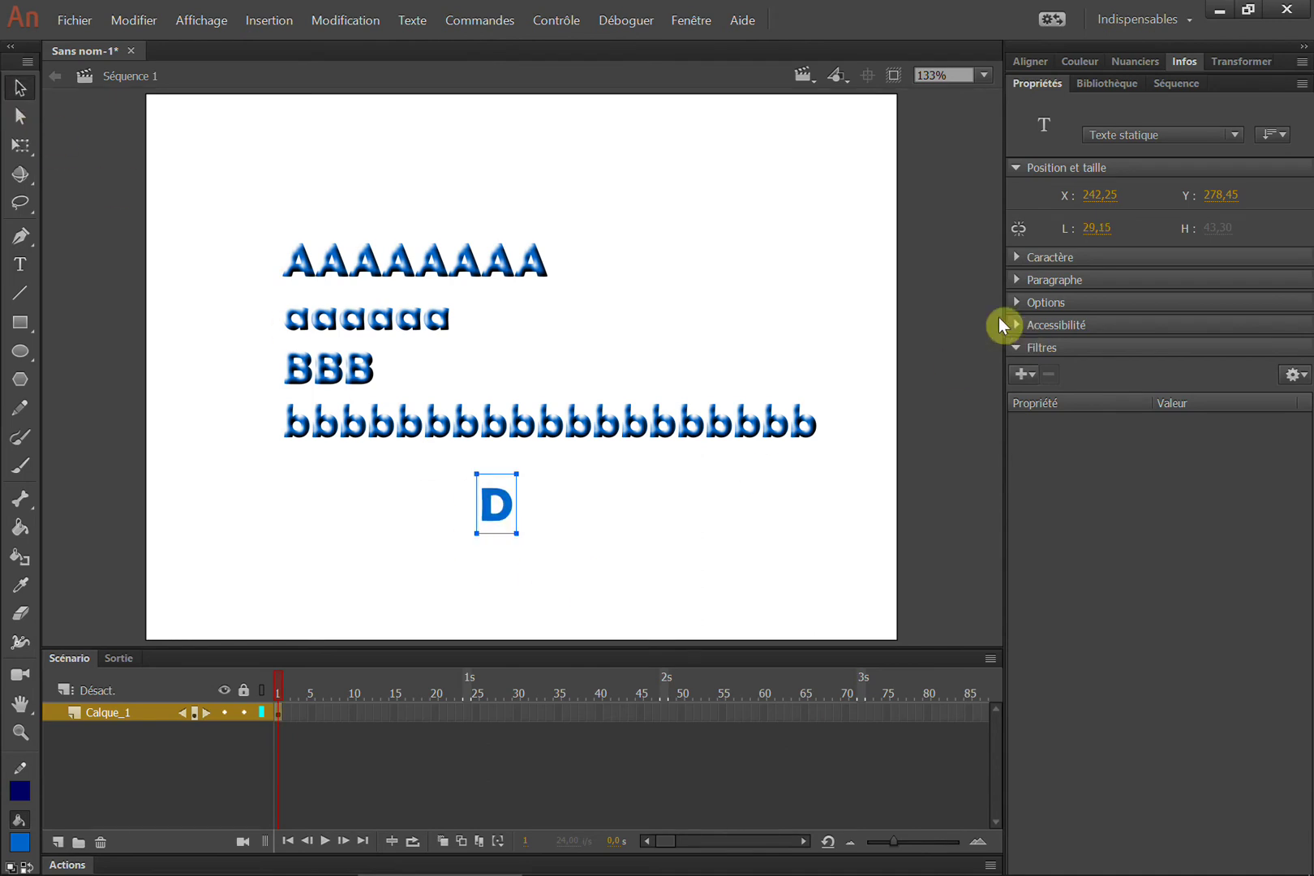
Set the letter D's size to 96 and move it to about X 371, Y 79.
left_click(1030, 262)
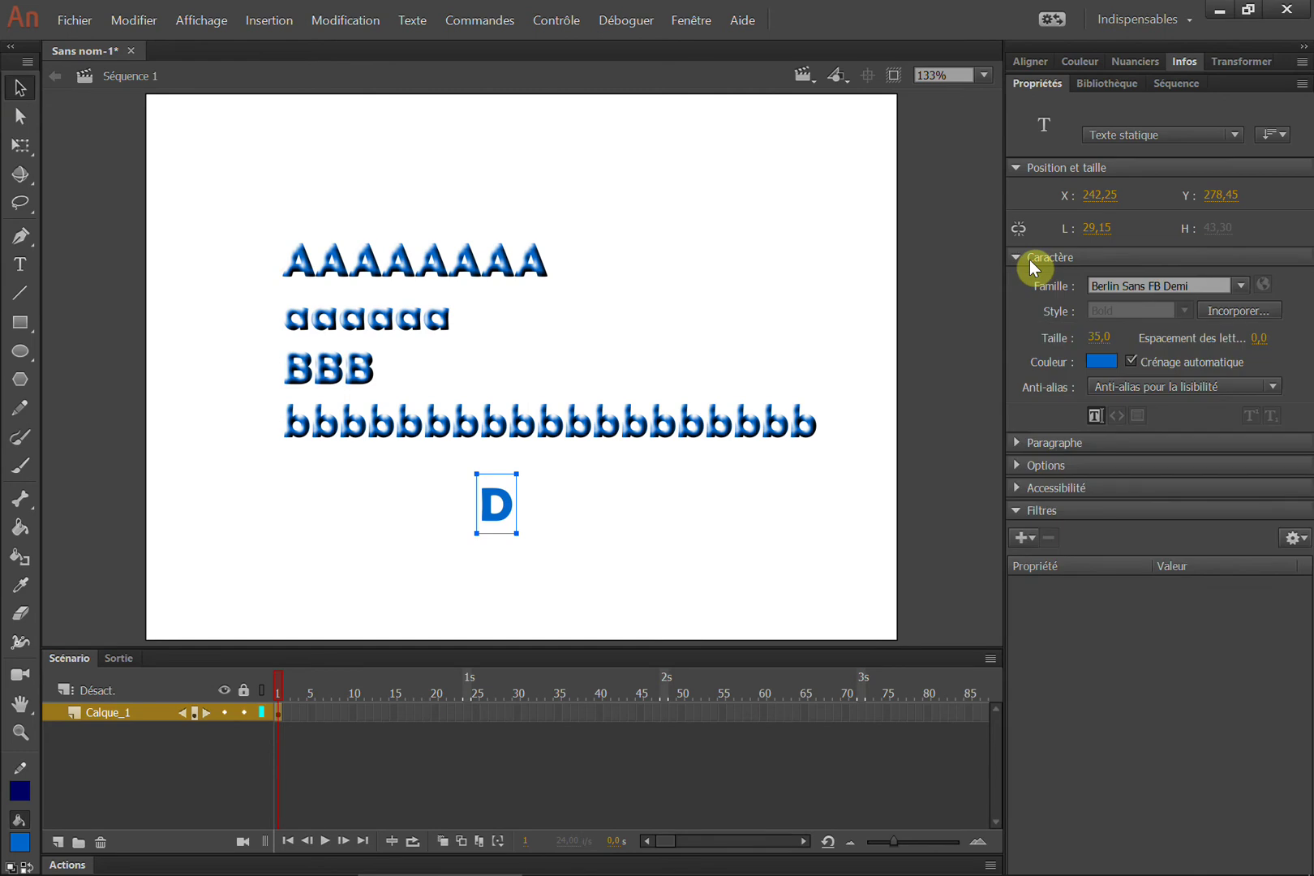
left_click_drag(1099, 347, 1221, 350)
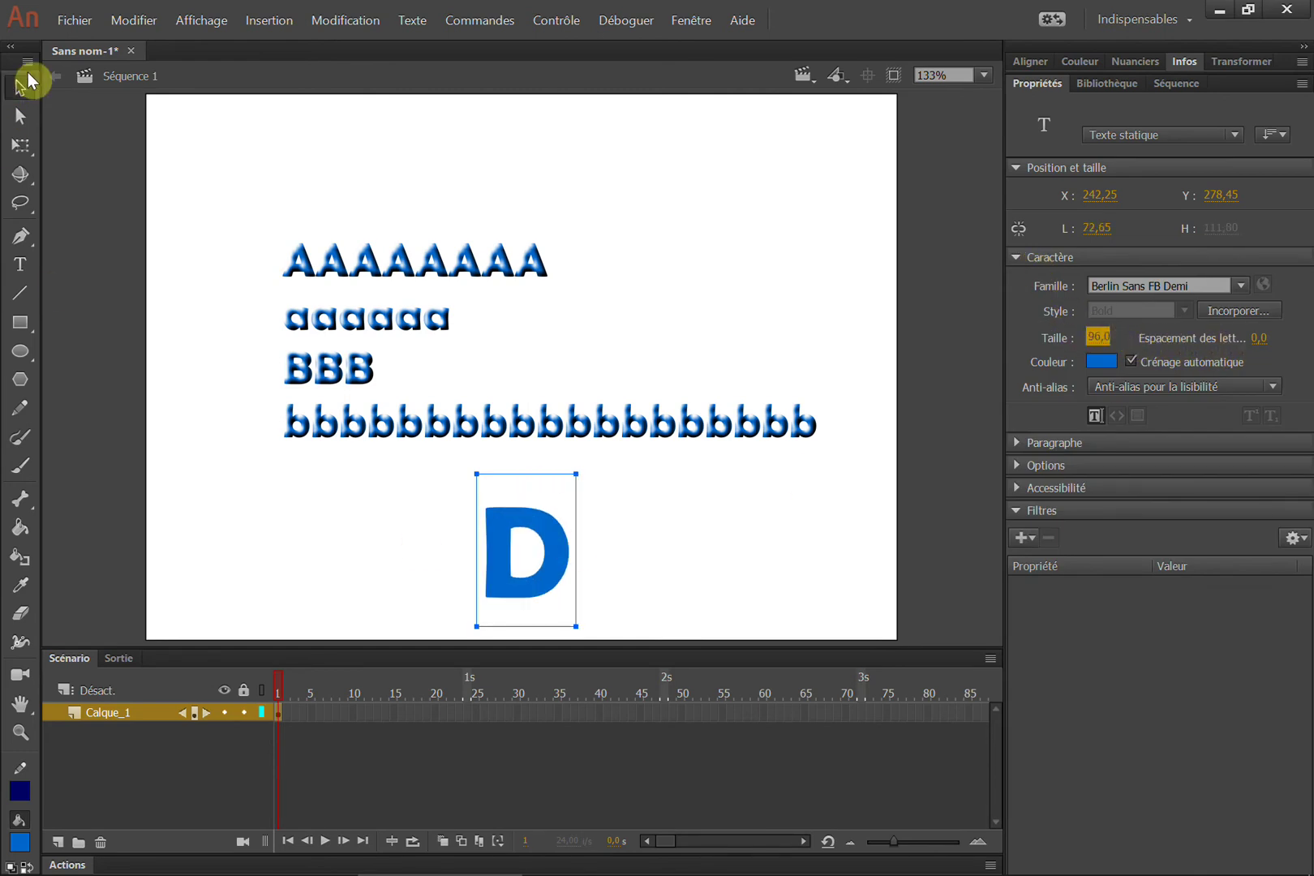
left_click_drag(512, 539, 688, 270)
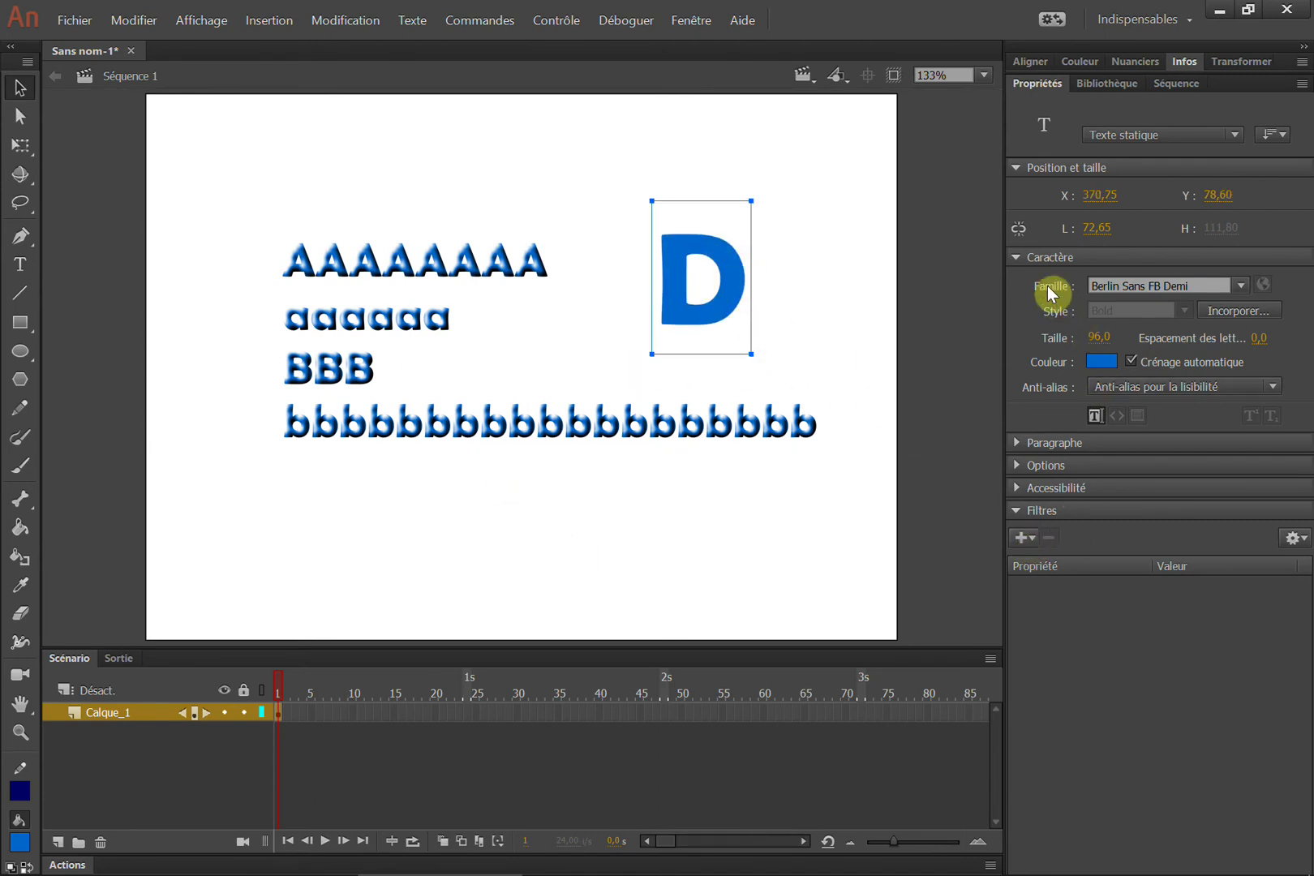
Try a Biseau filter on the blue letter D and undo it.
left_click(1023, 258)
left_click(1026, 373)
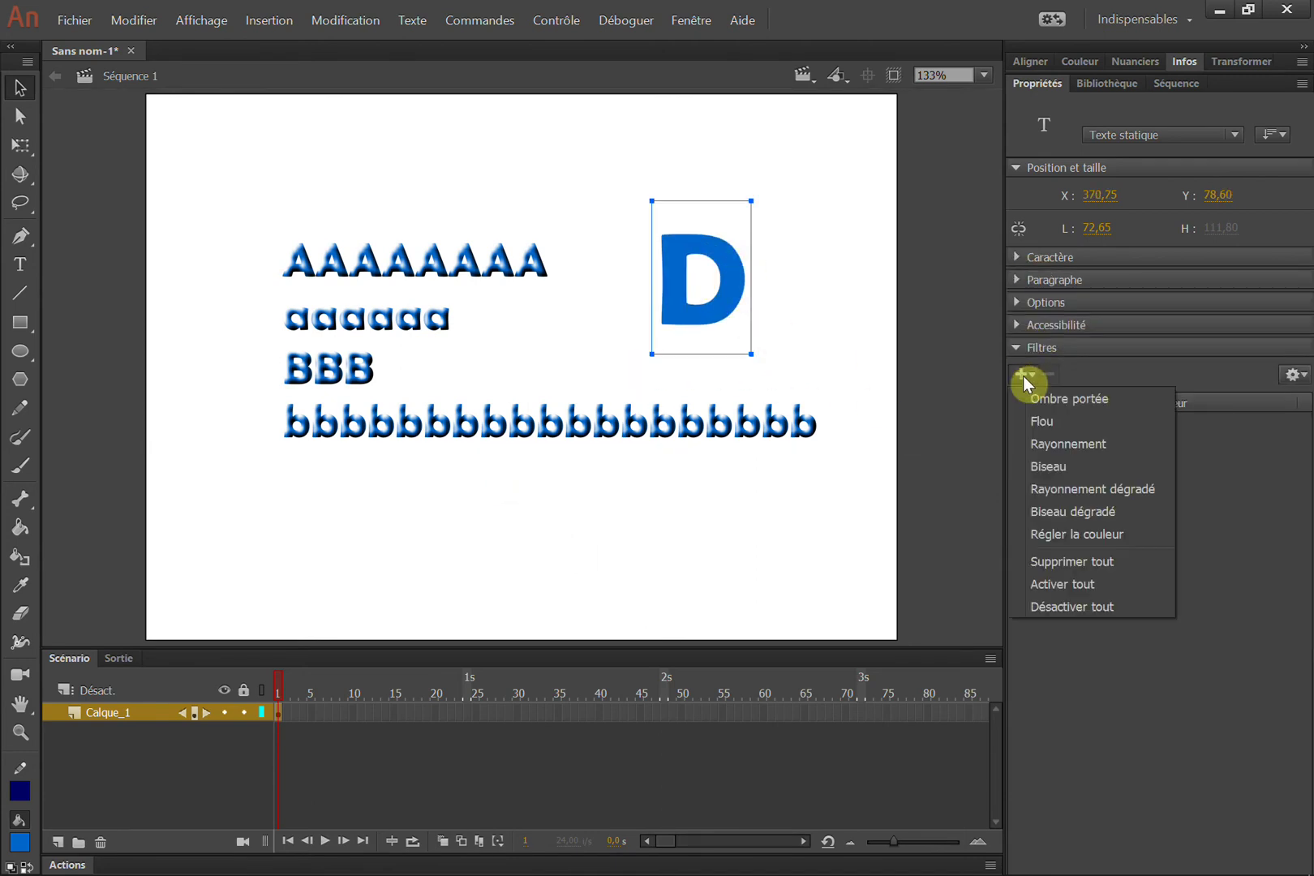
left_click(1054, 467)
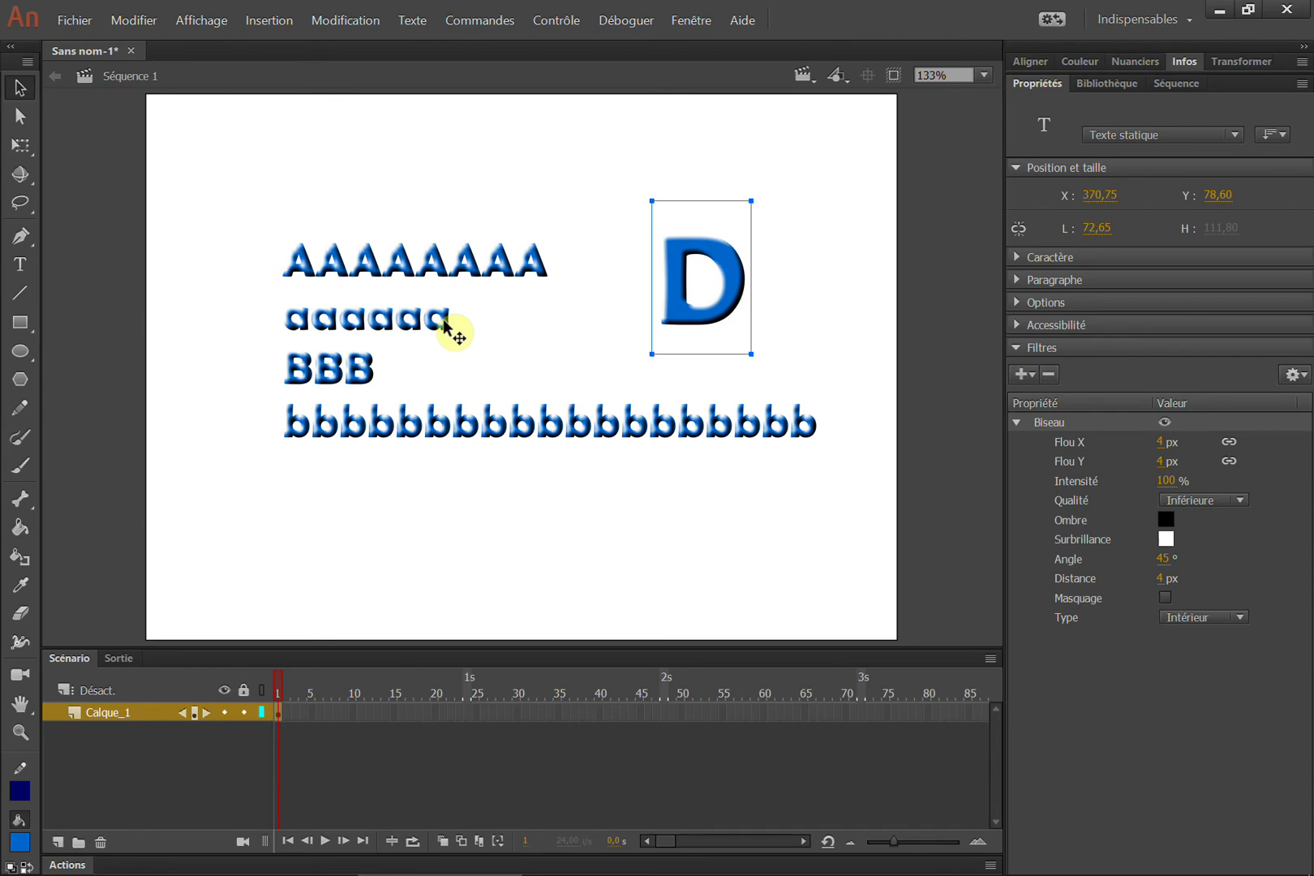
key("ctrl+z")
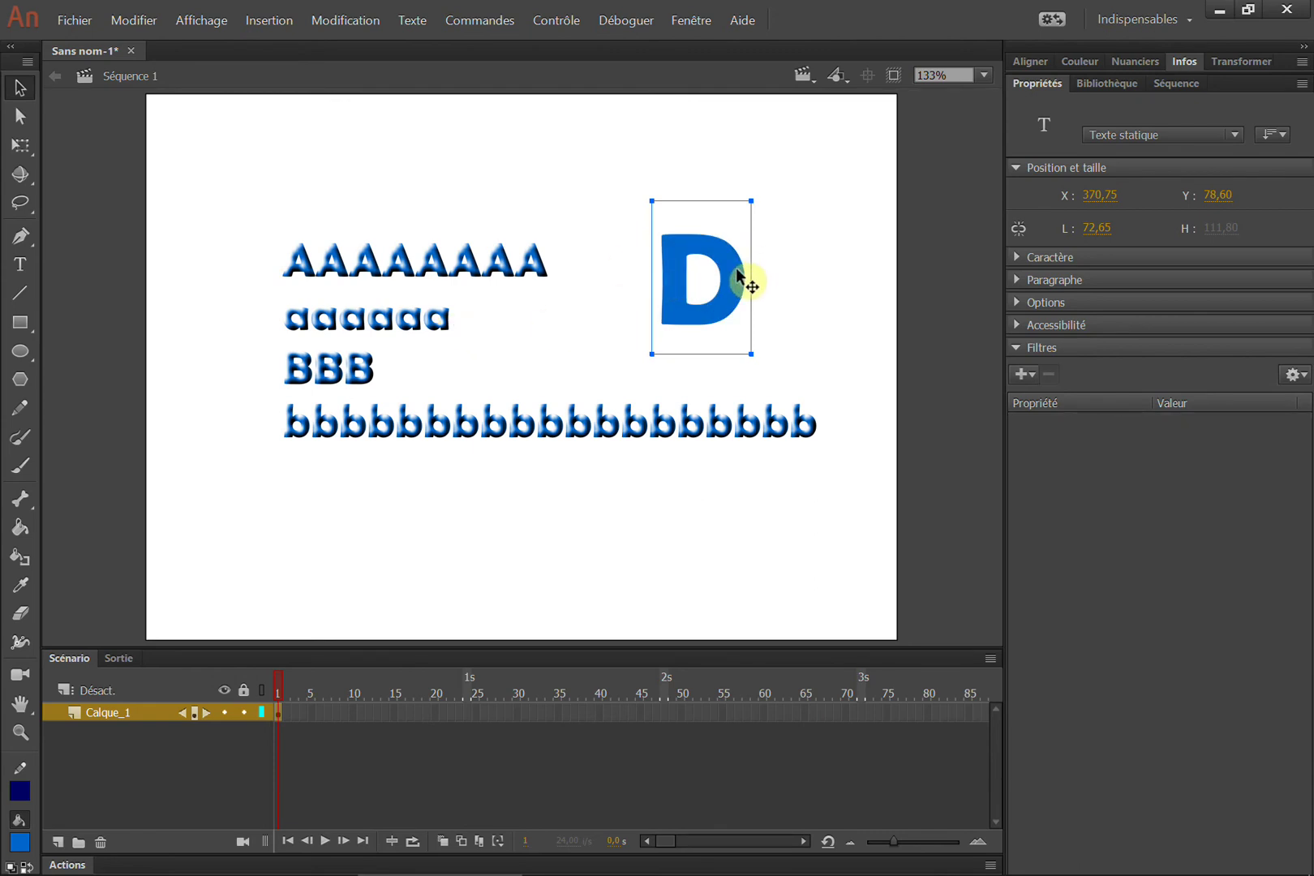
Recolour the letter D medium grey and add a Biseau filter to it.
left_click(1034, 258)
left_click(1102, 362)
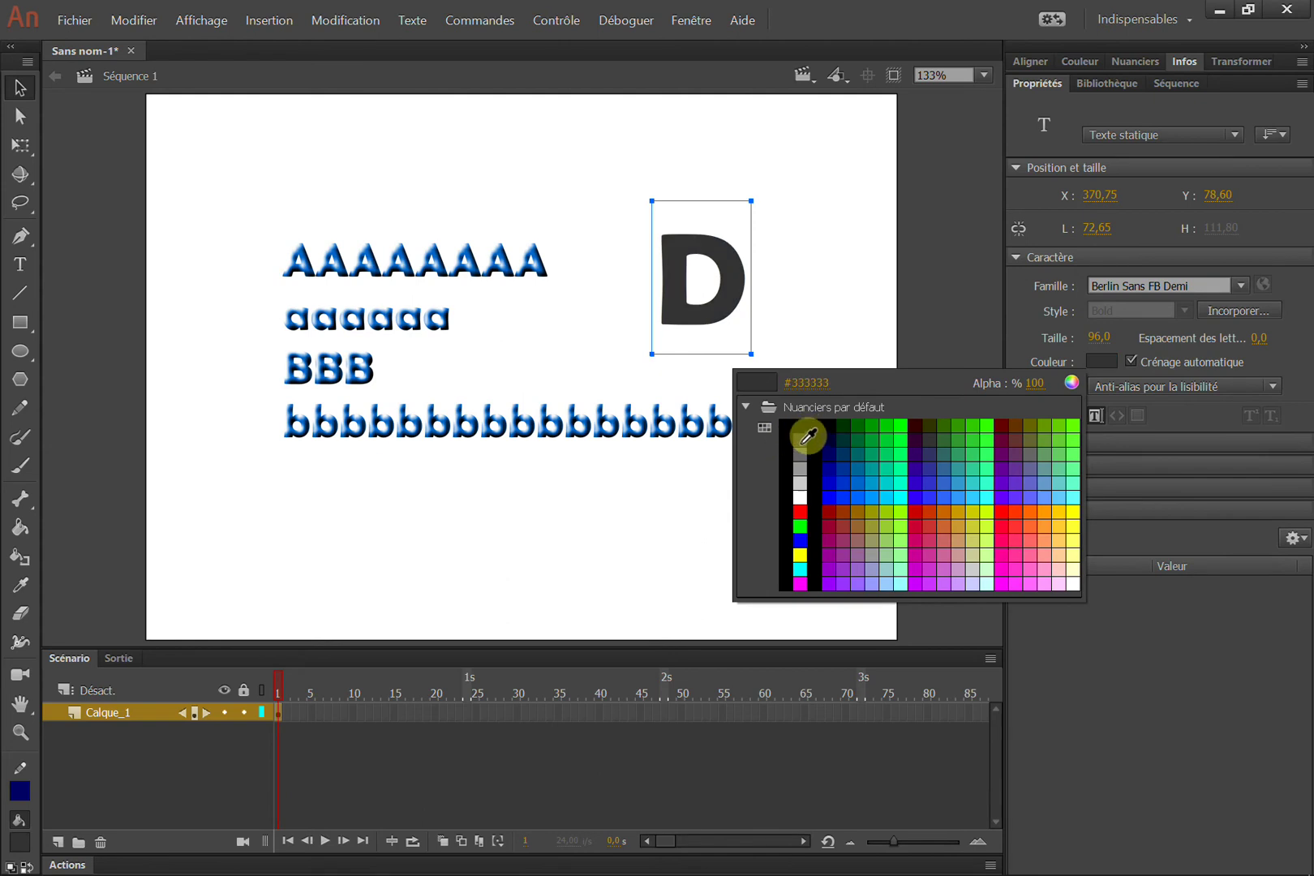
left_click(809, 439)
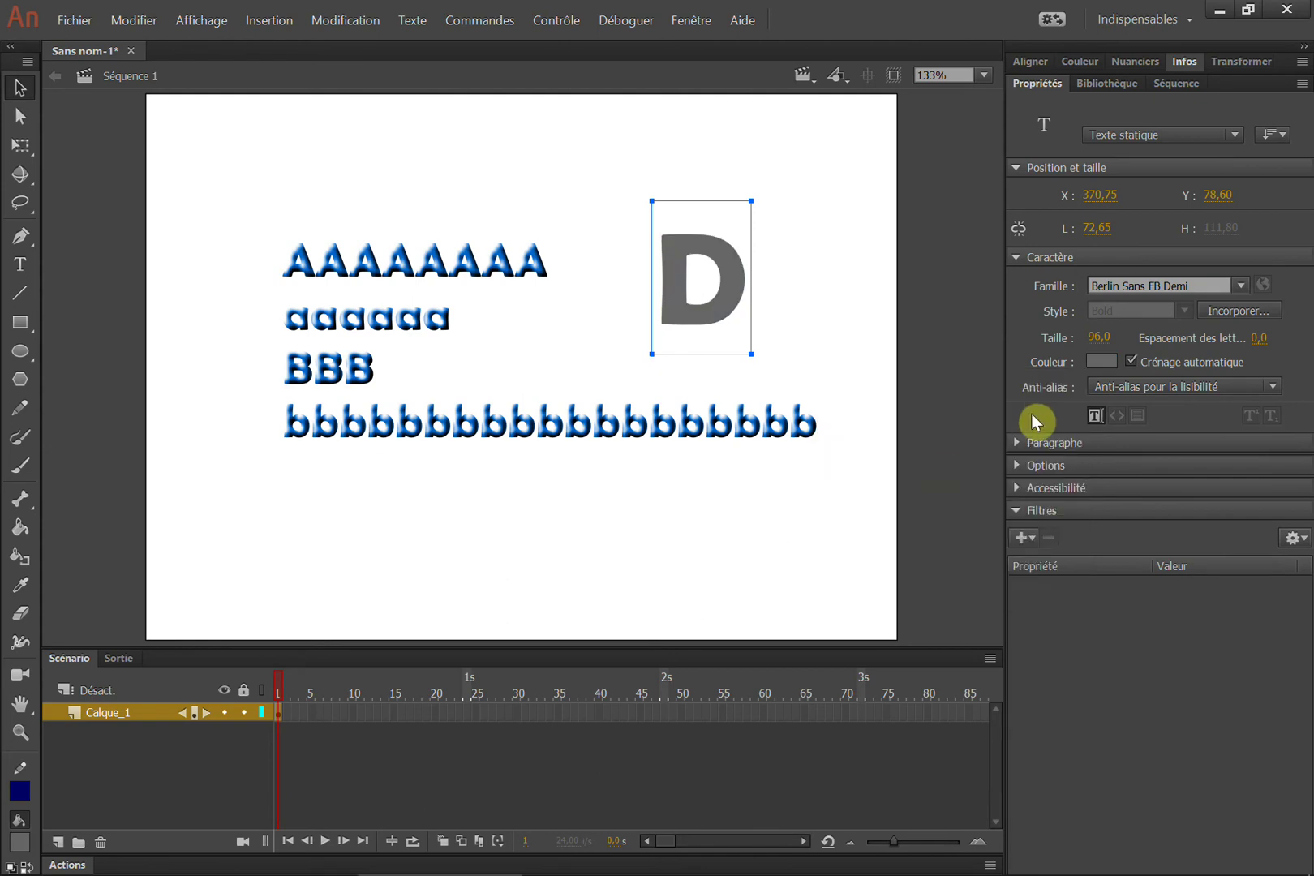
left_click(1023, 537)
left_click(1055, 629)
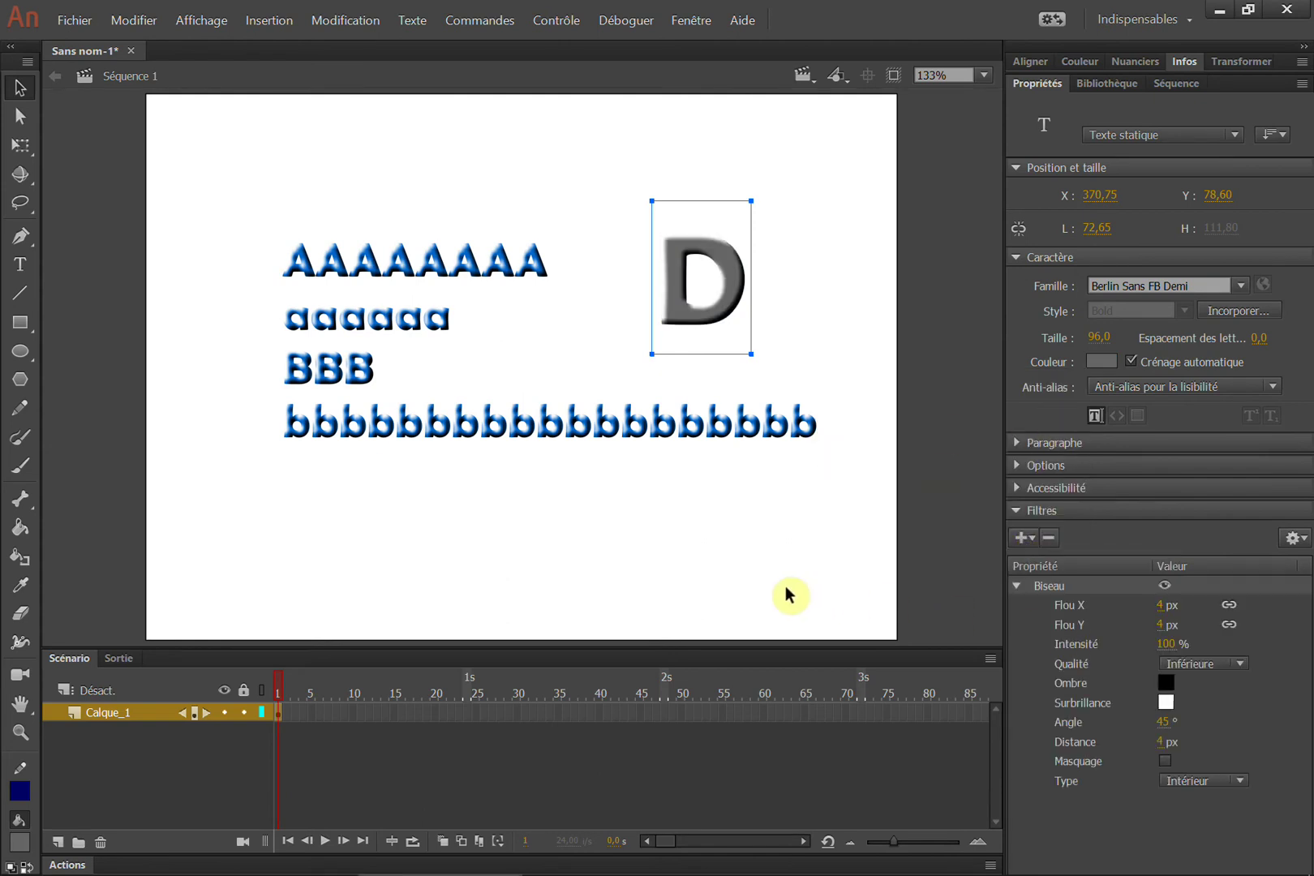
Try light cyan #66FFFF as the bevel's Ombre colour on the D, and set it back to black.
left_click(1165, 683)
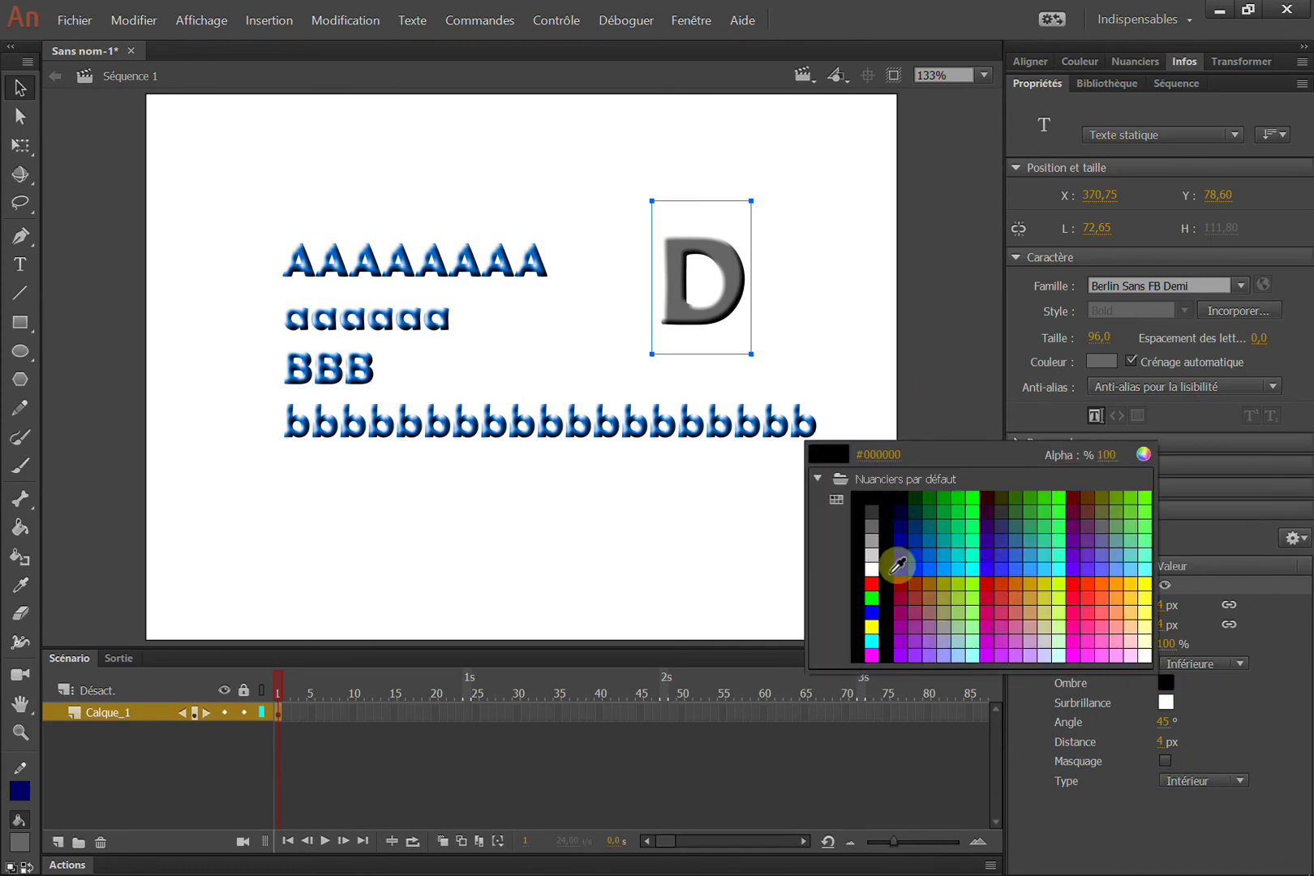
left_click(1144, 567)
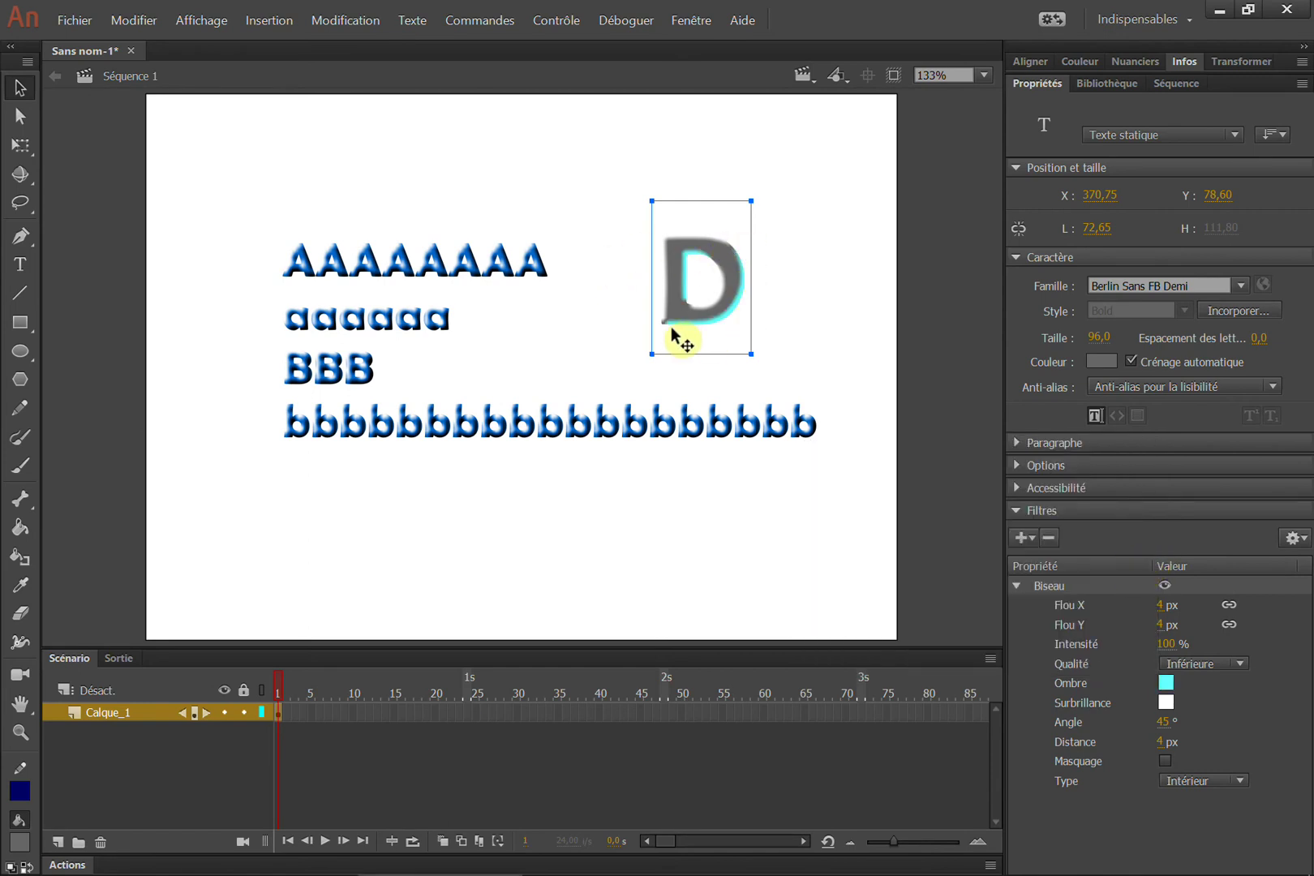
left_click(1164, 700)
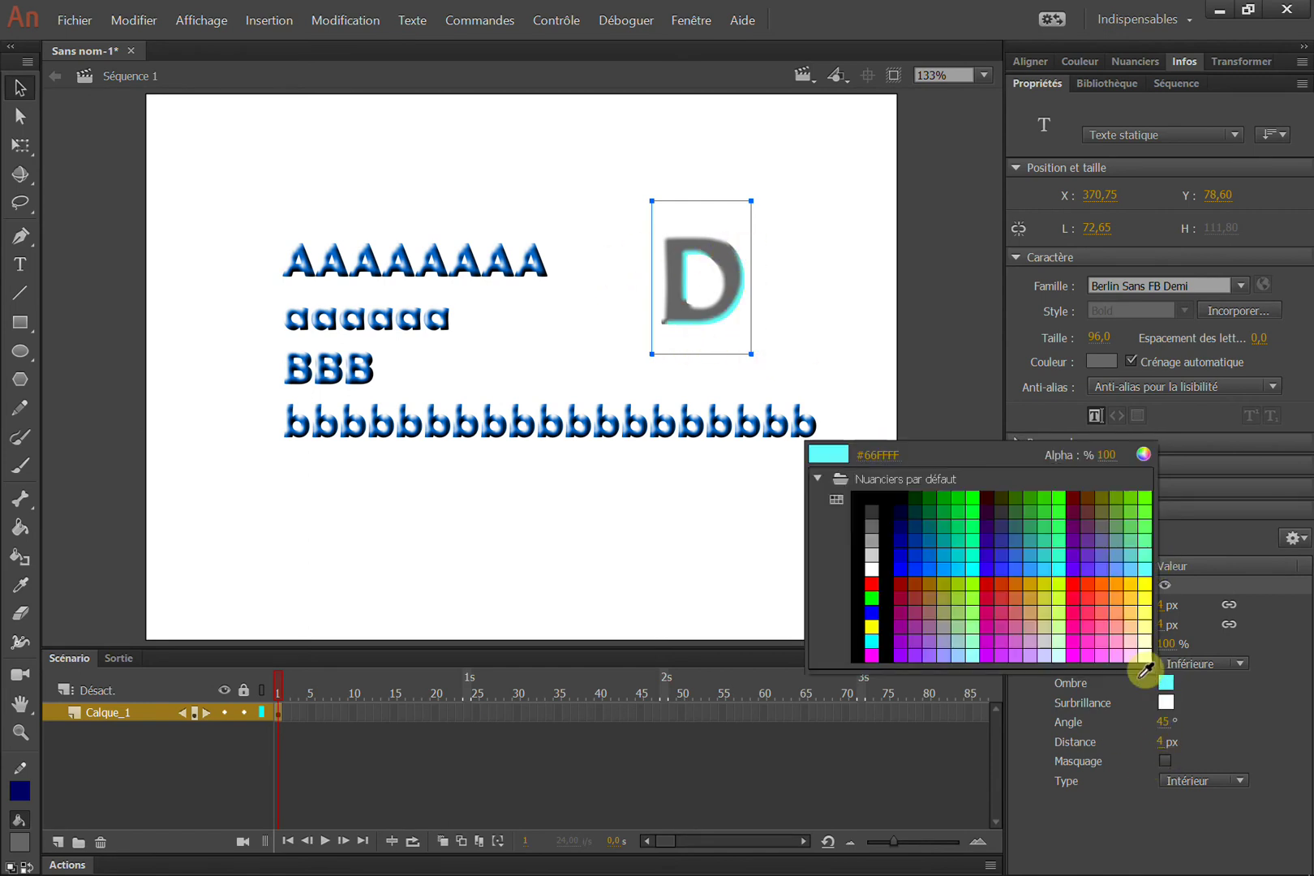
left_click(869, 494)
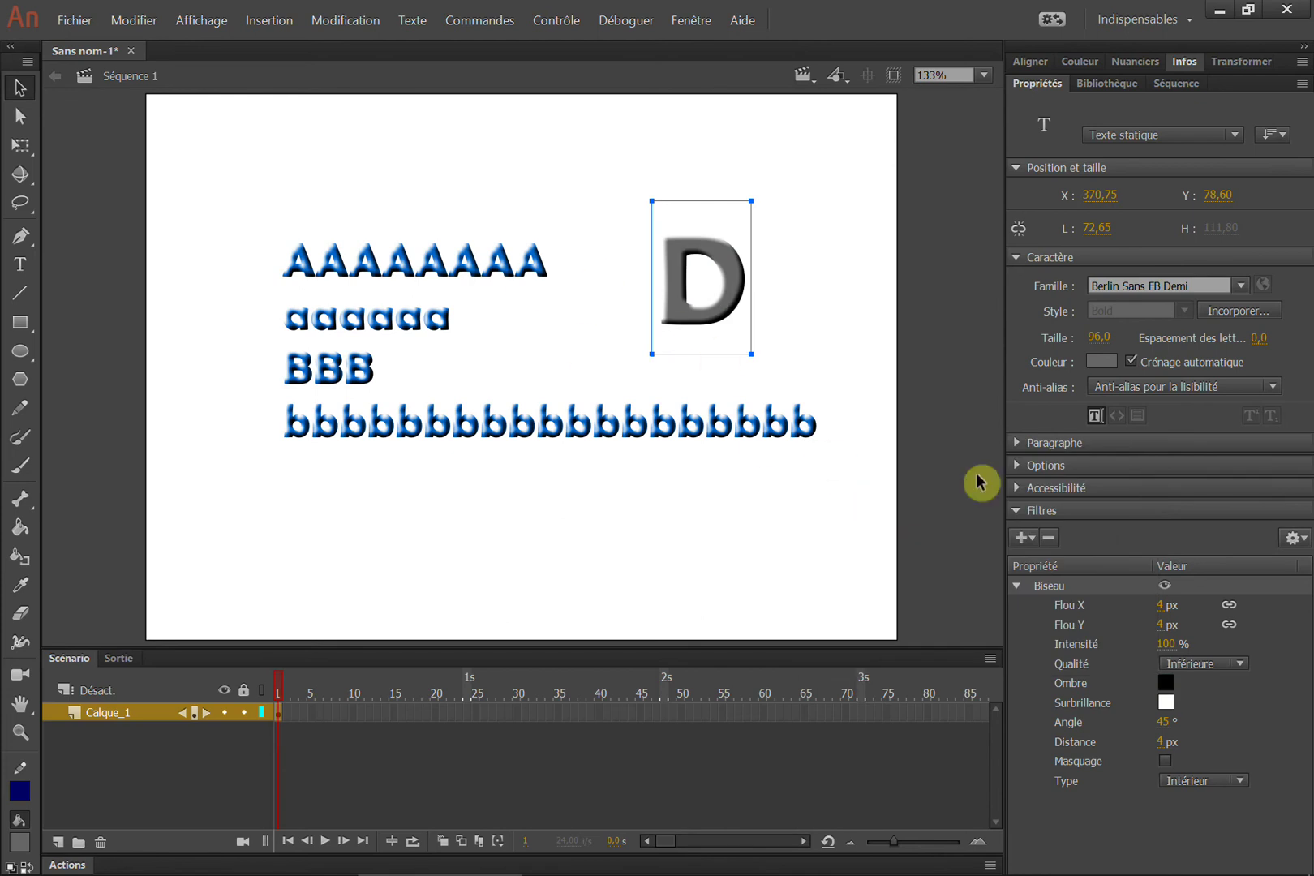
Set the D's bevel Intensité to 110 % and its linked Flou X and Flou Y to 14 px.
left_click(1172, 643)
mouse_move(1161, 622)
left_mouse_down()
mouse_move(1173, 627)
mouse_move(1160, 625)
left_mouse_up()
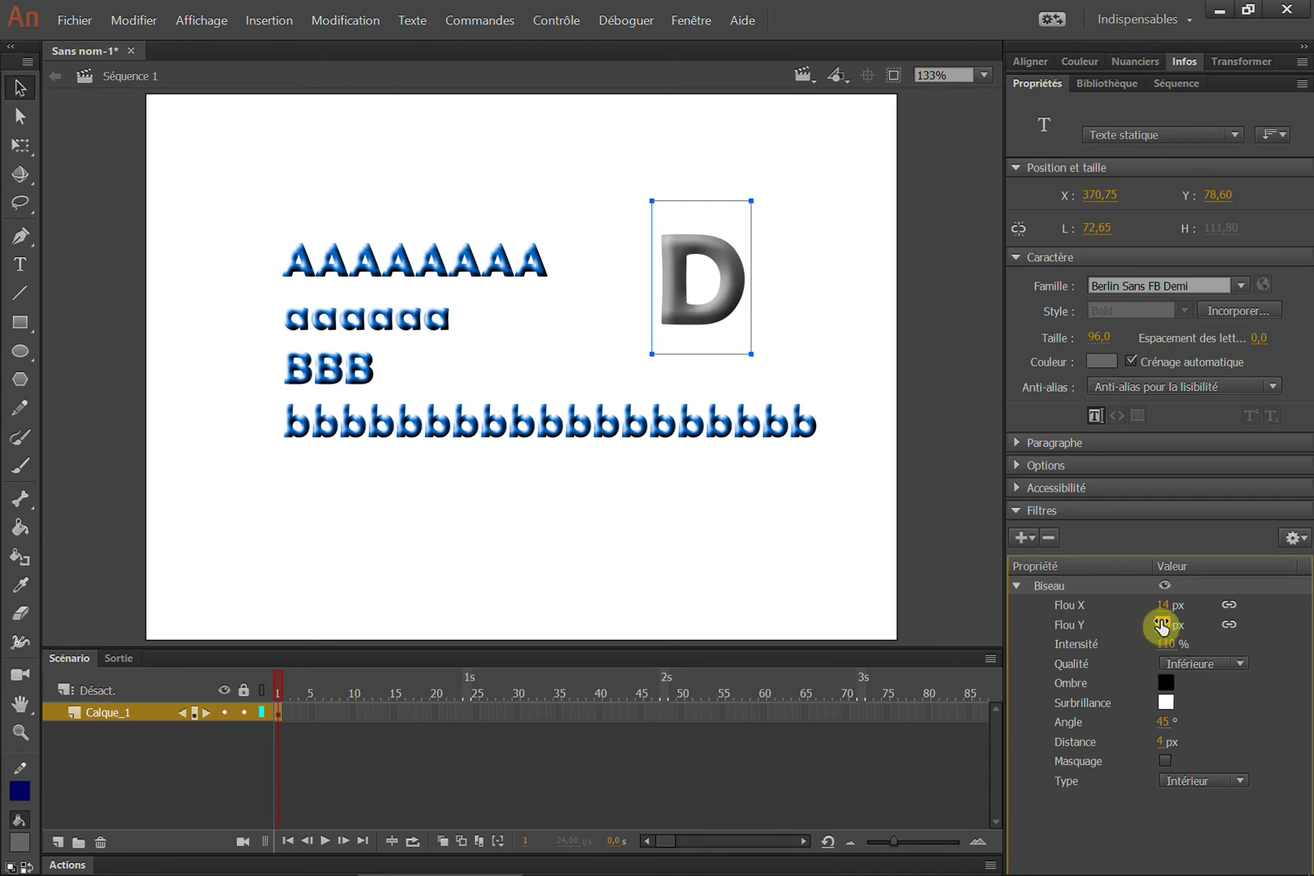
key("z")
left_click_drag(584, 183, 761, 387)
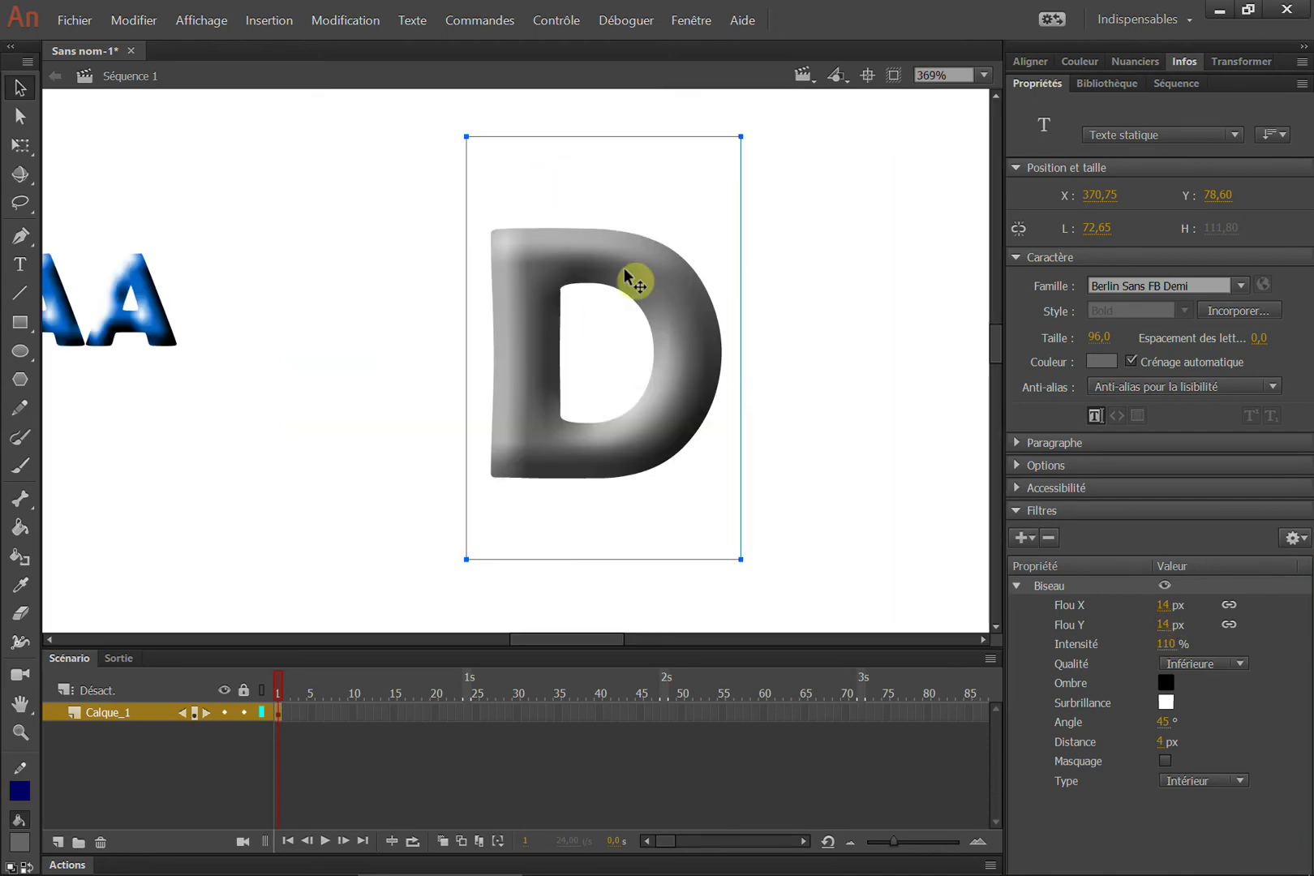
Set the linked blur of the D's bevel to 4 px.
left_click(1162, 624)
type("4")
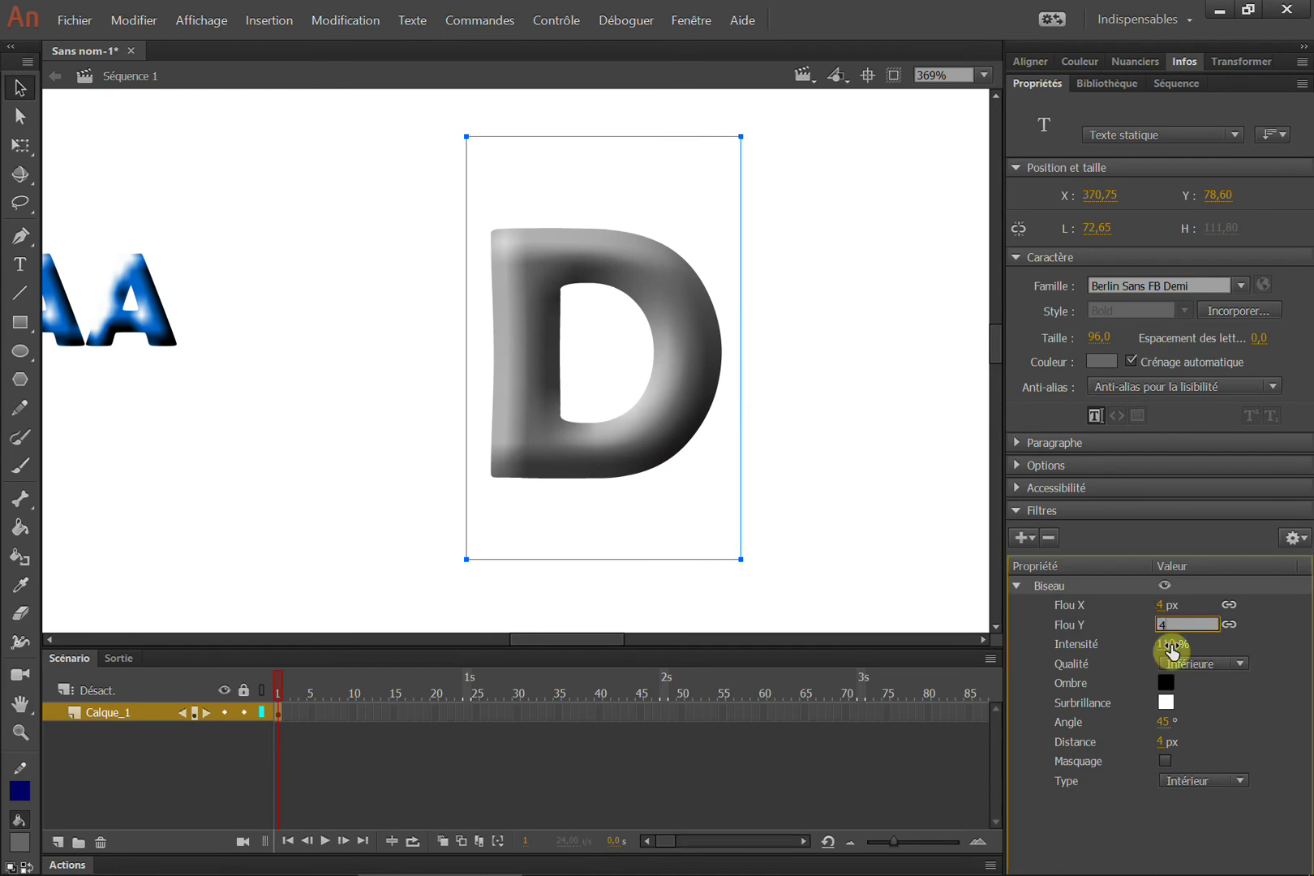
key("Return")
left_click(657, 511)
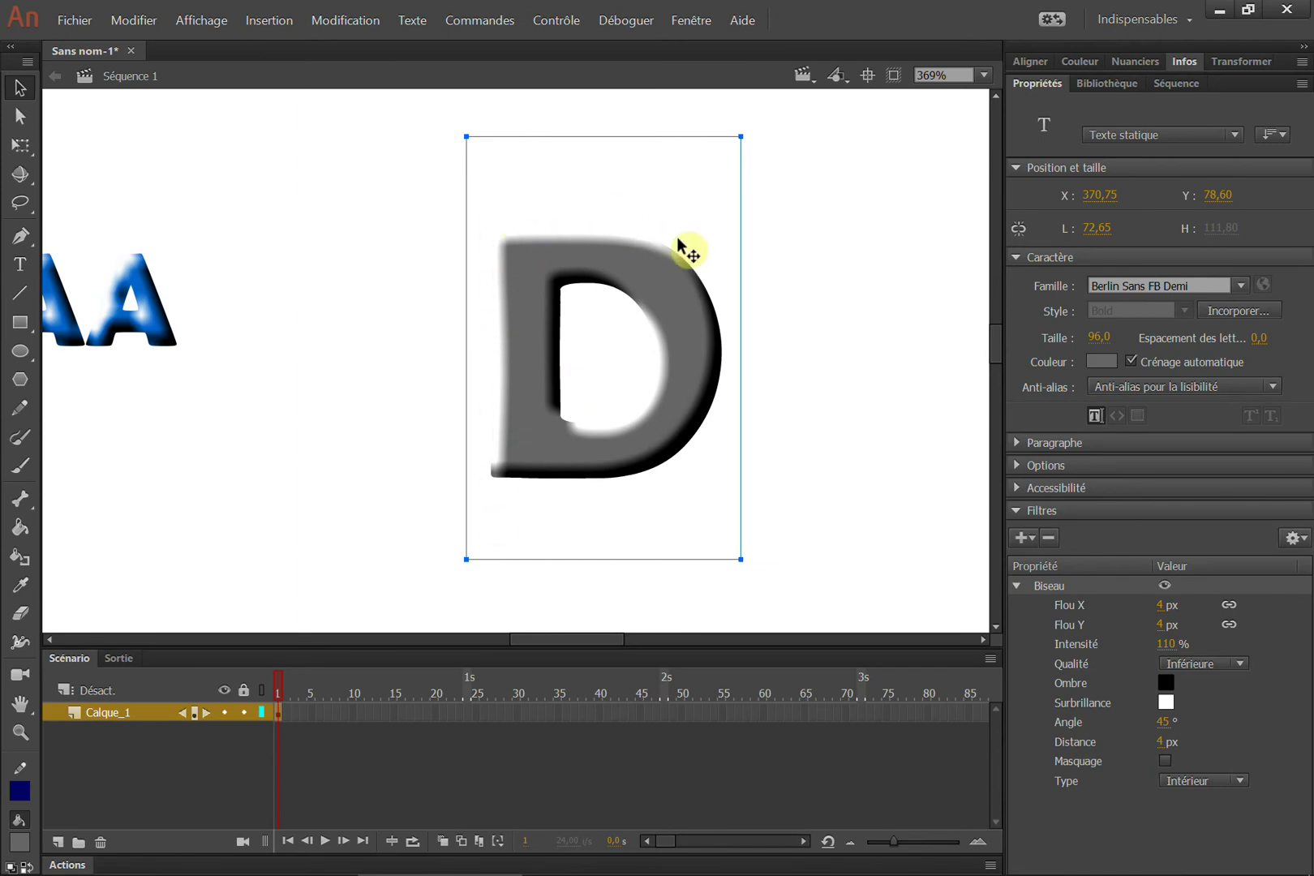
Set the linked blur of the D's bevel to 20 px and its Angle to 55°.
left_click(1169, 605)
type("20")
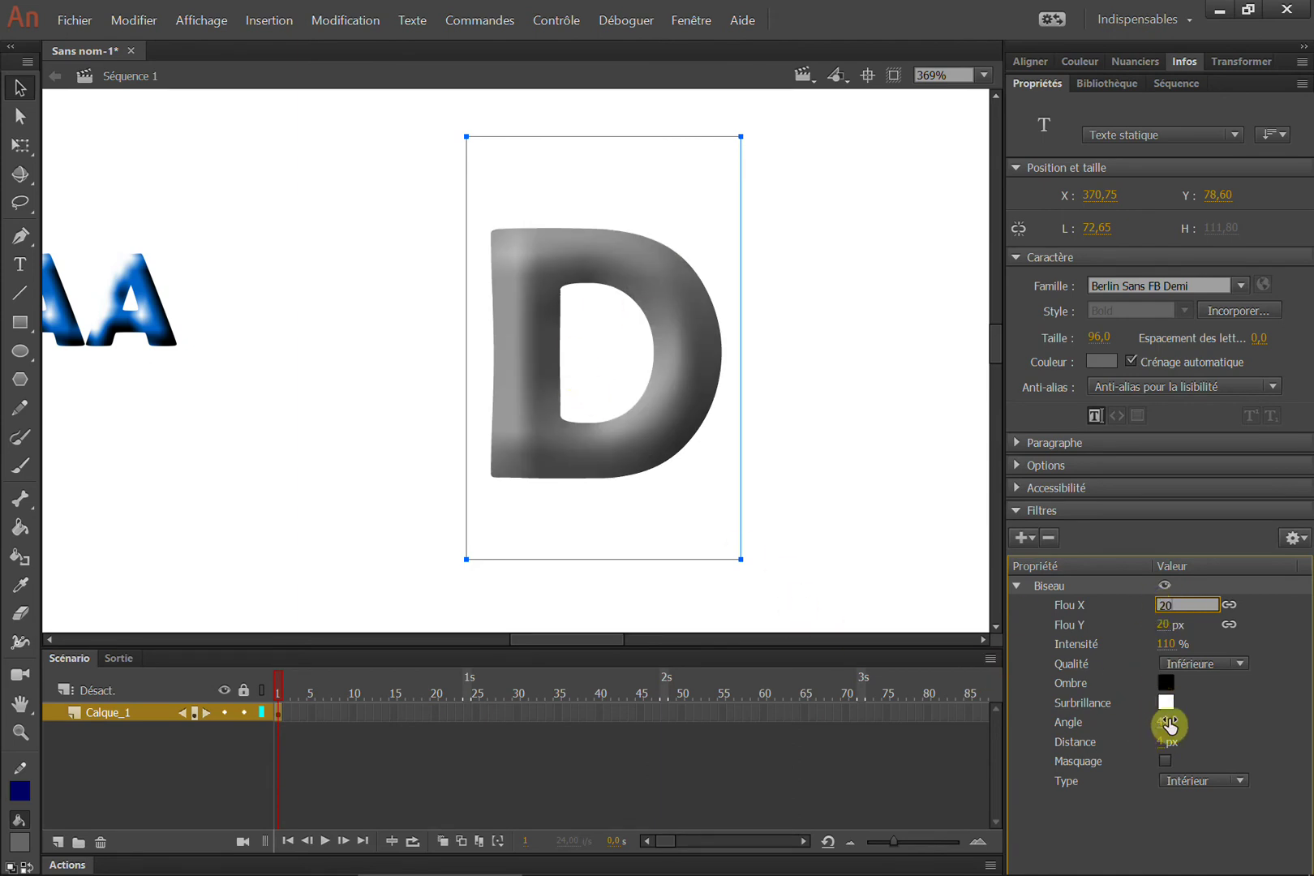
left_click_drag(1167, 727, 1174, 715)
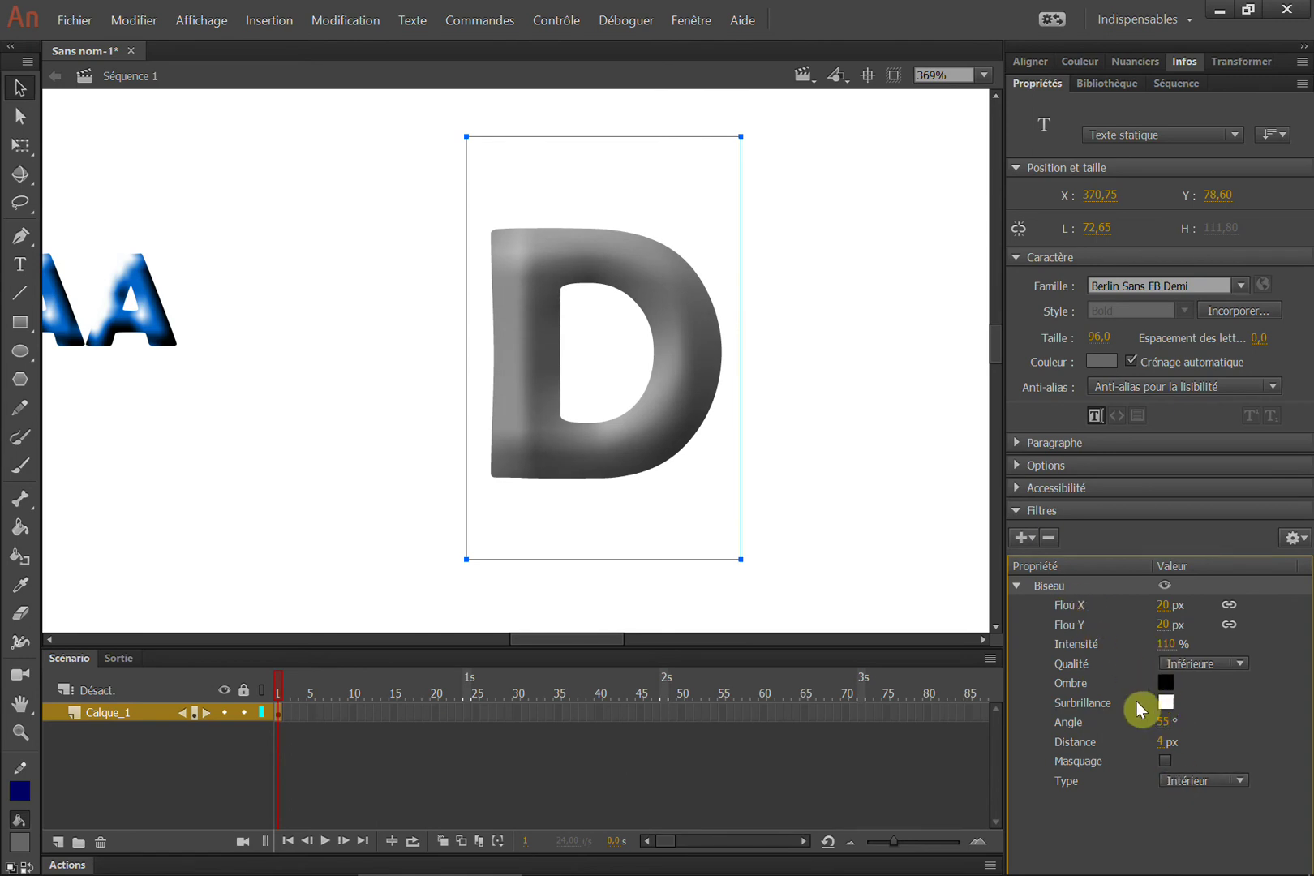
Remove the Biseau filter from the large D and delete the D from the stage.
left_click(1048, 538)
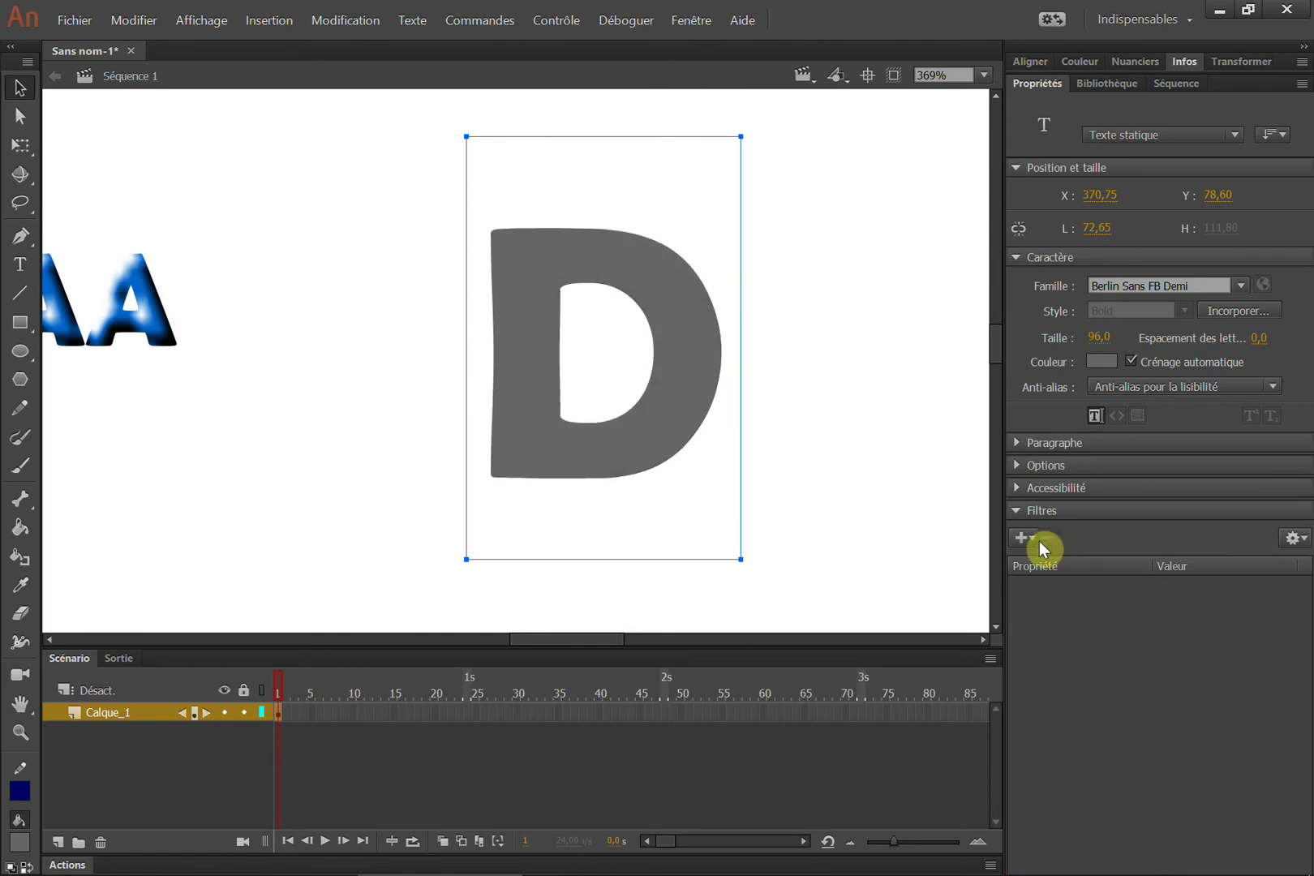
double_click(20, 707)
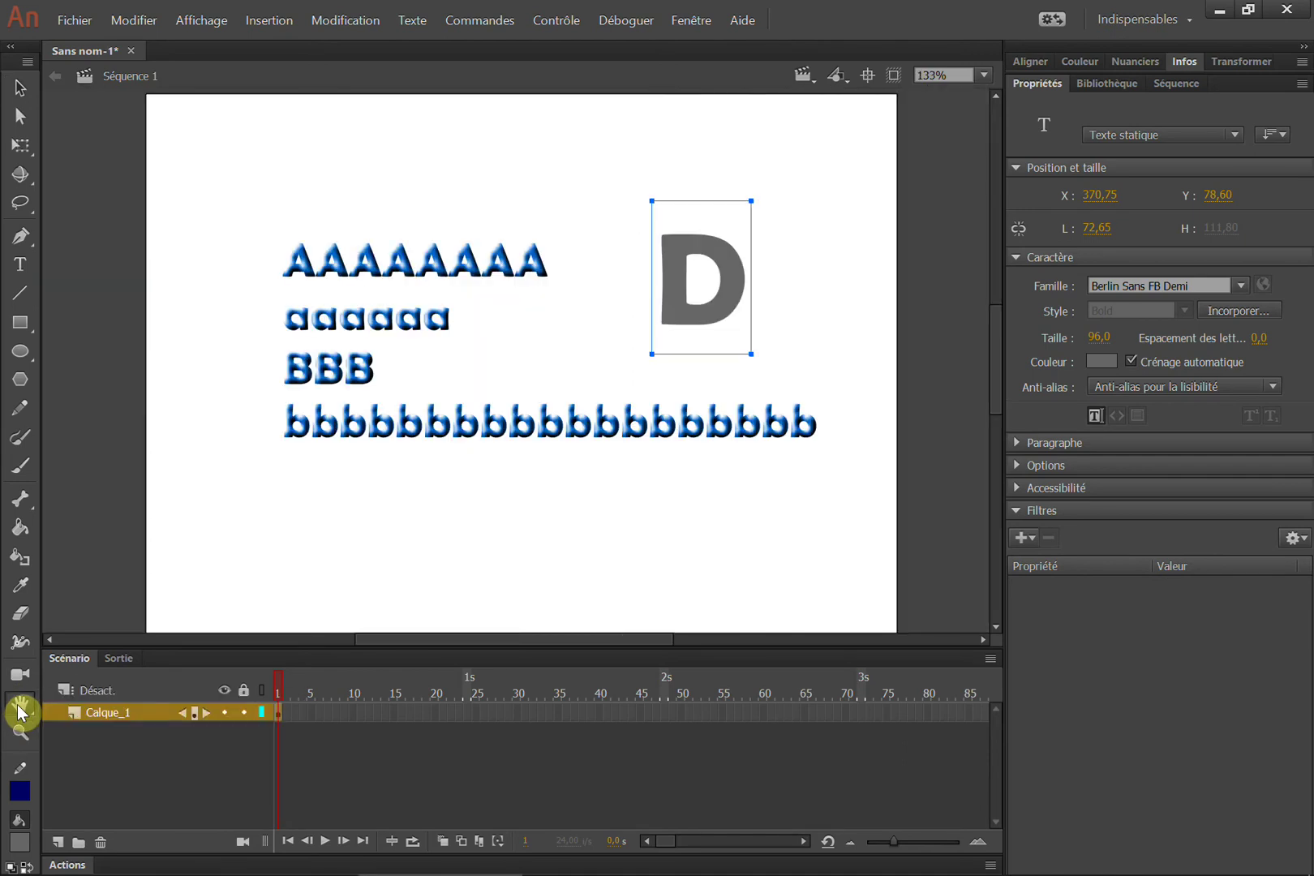
left_click(639, 436)
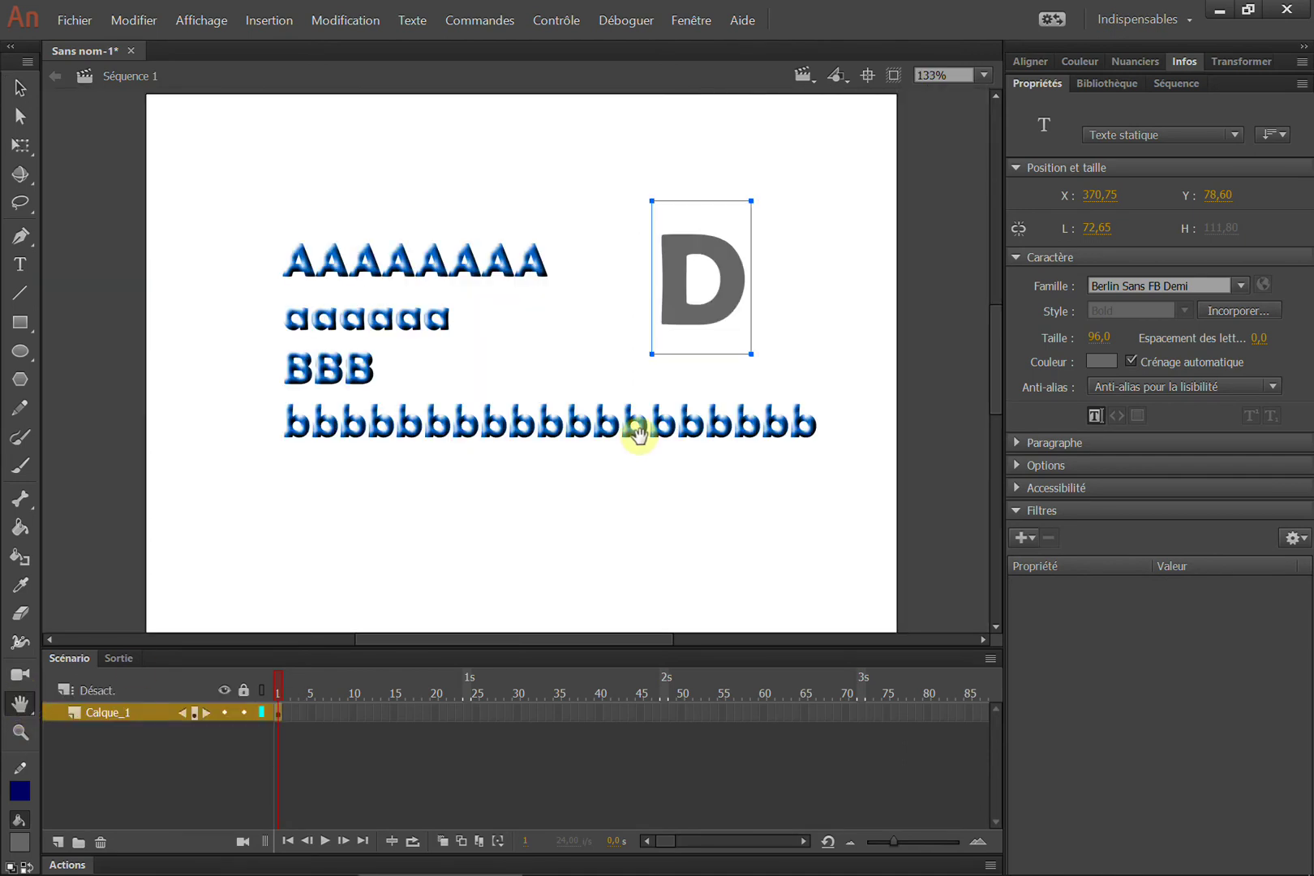
key("alt+Tab")
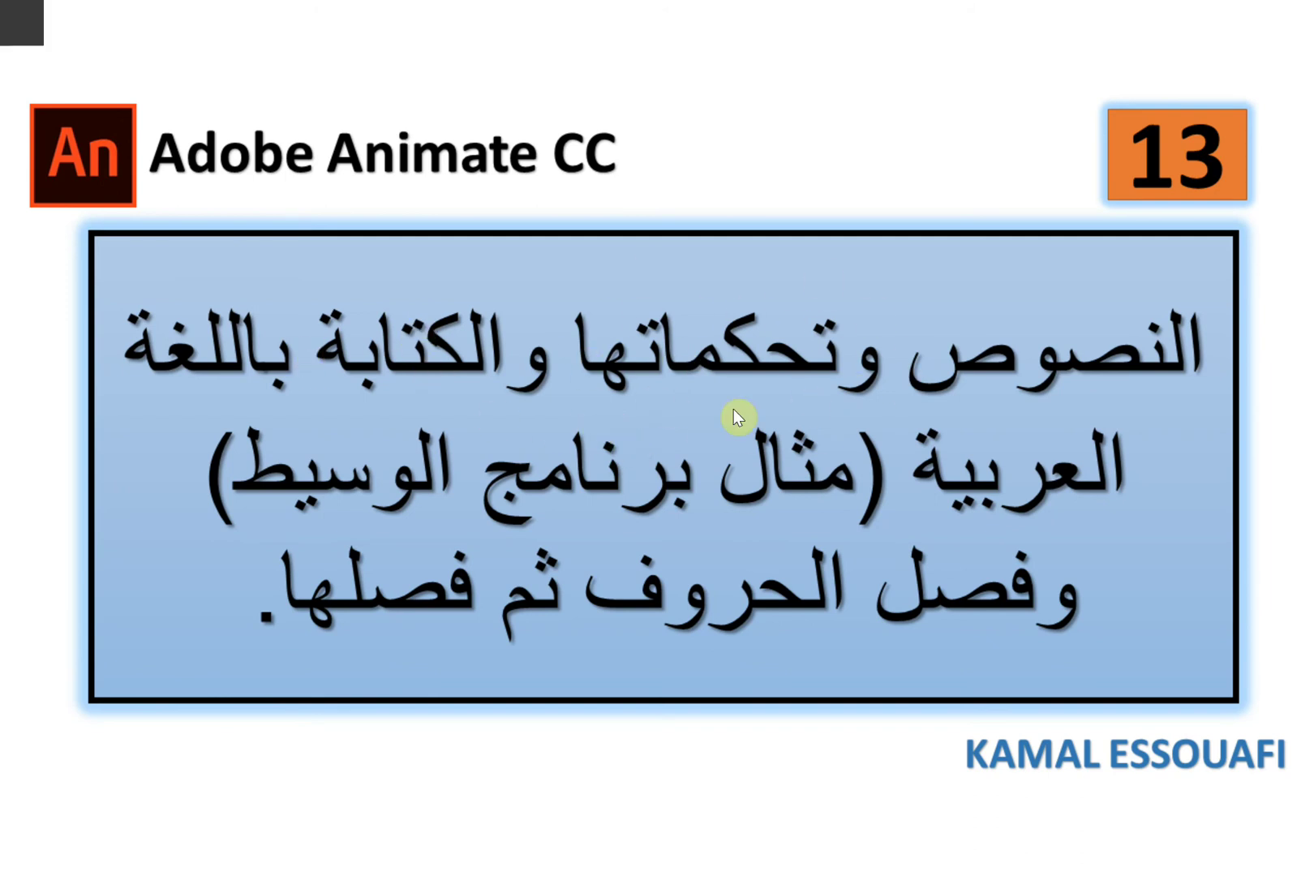
key("alt+Tab")
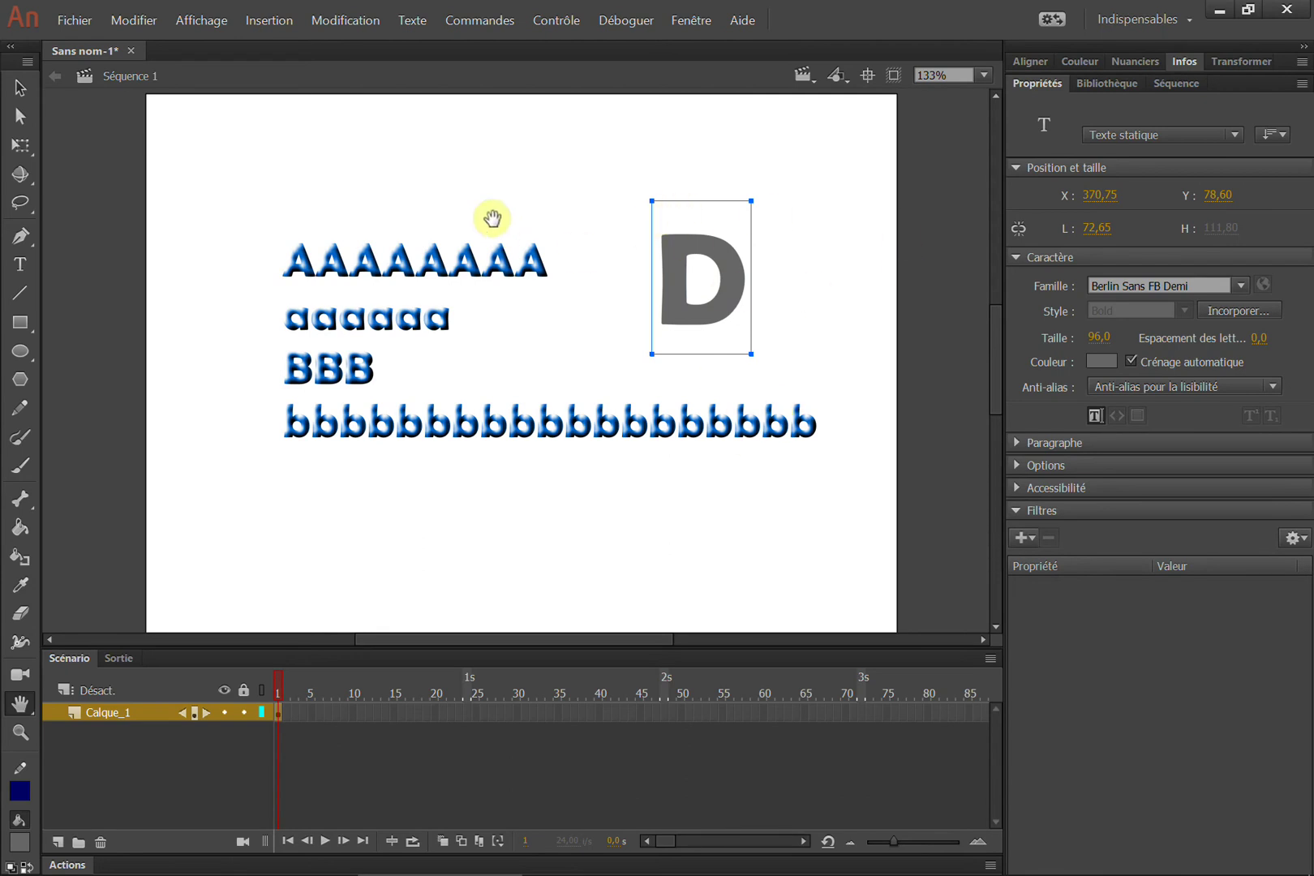
key("Delete")
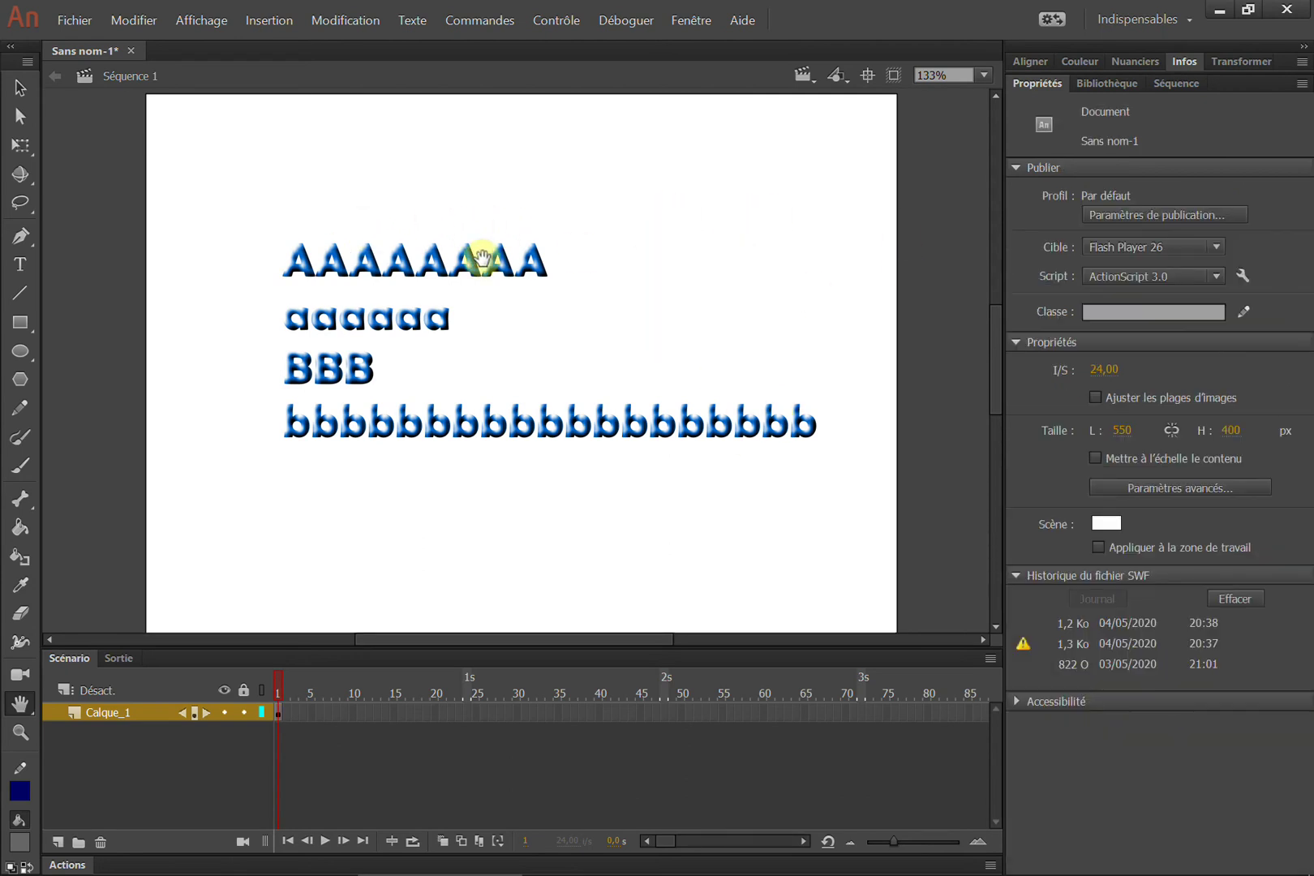
Switch to Waseet and write the Arabic phrase "بسم الله الرحمن الرحيم" in its green text area.
key("alt+Tab")
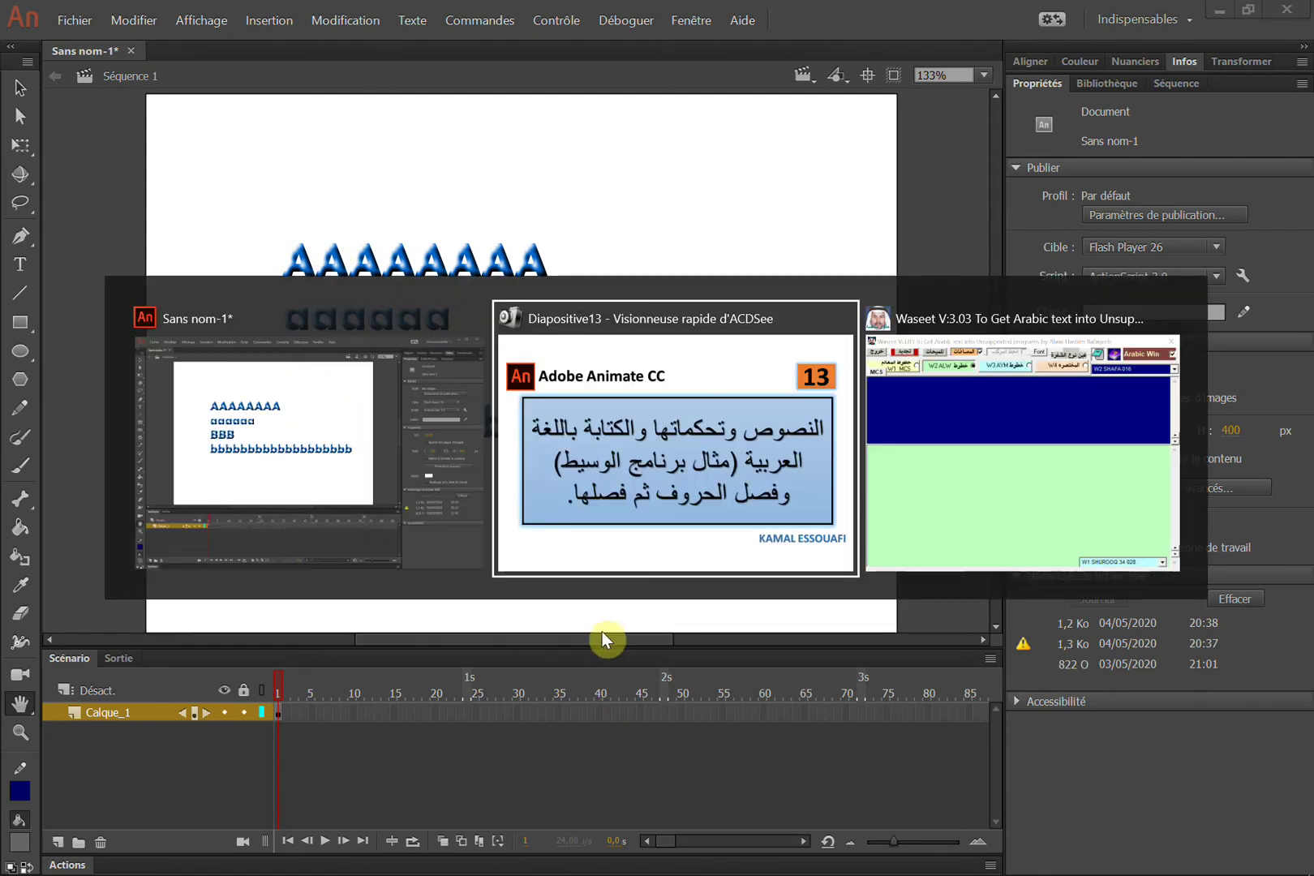
key("Tab")
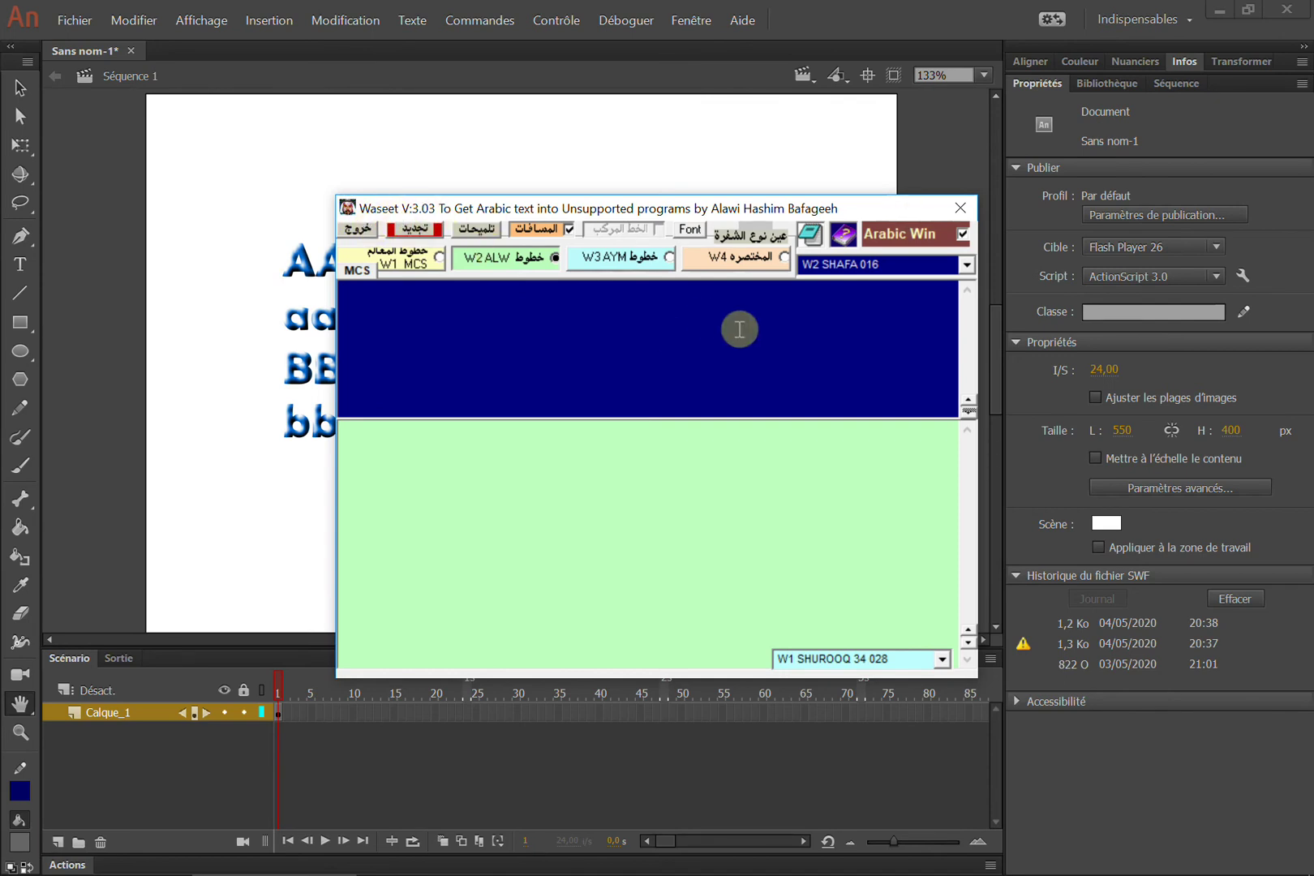
left_click(622, 470)
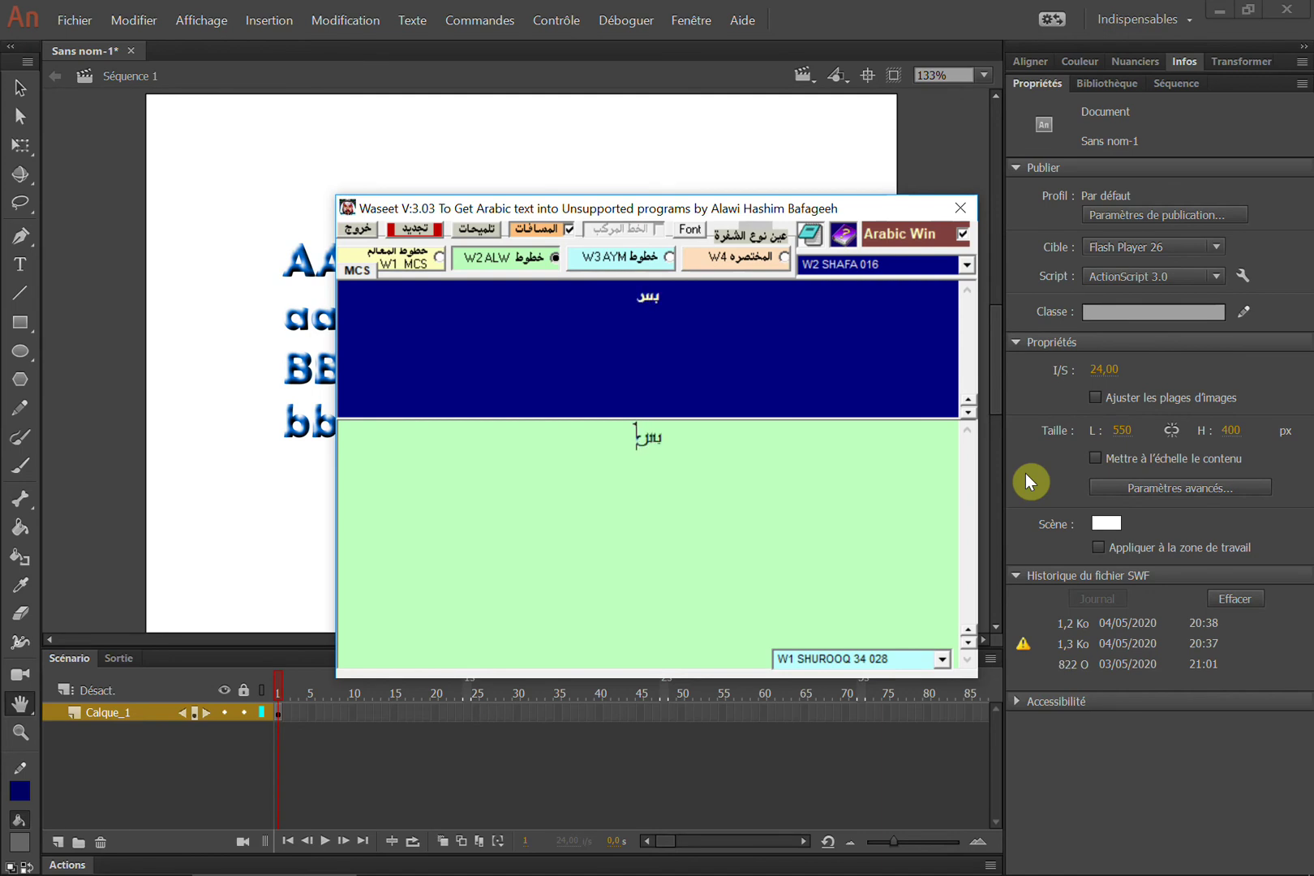
type("الل")
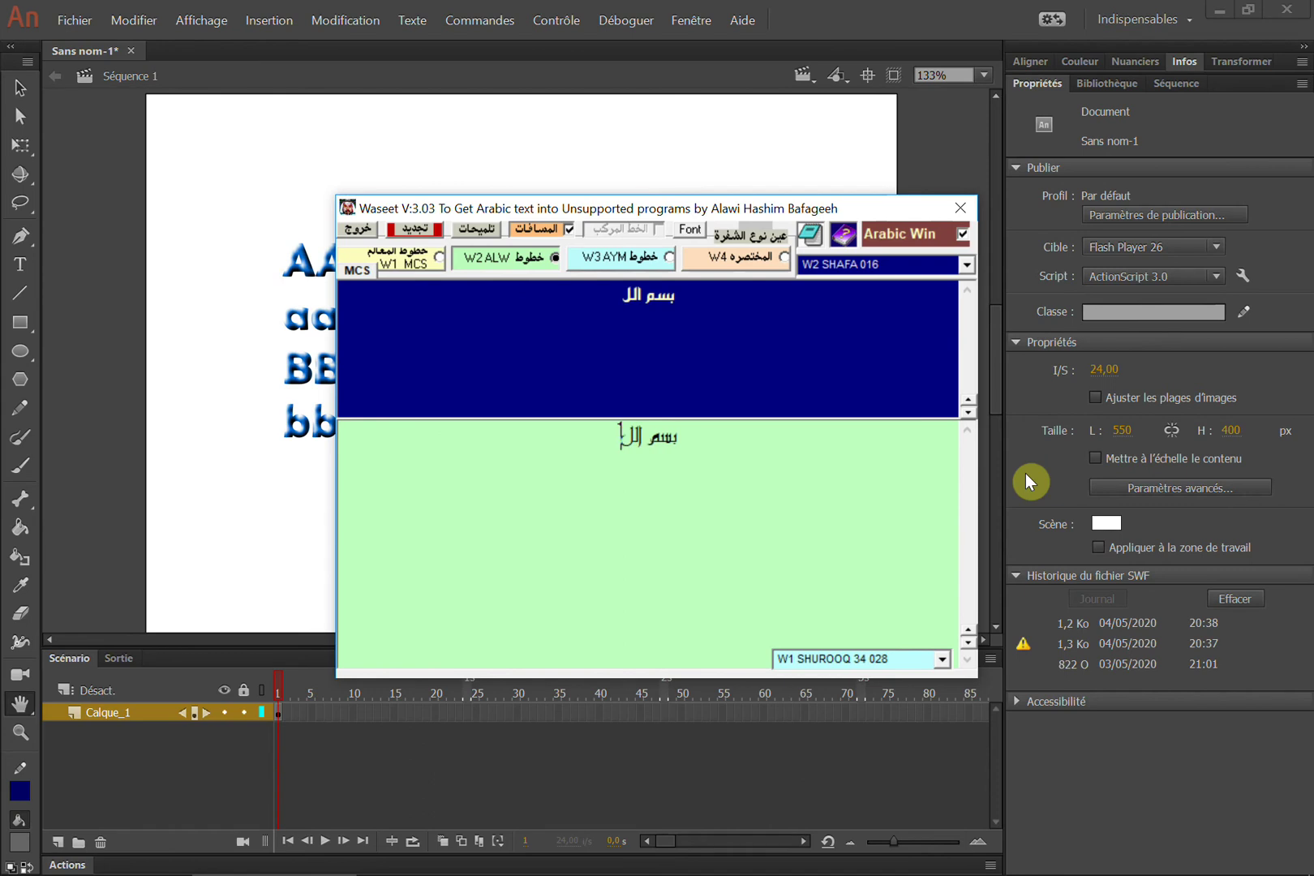
type("ه الرحم")
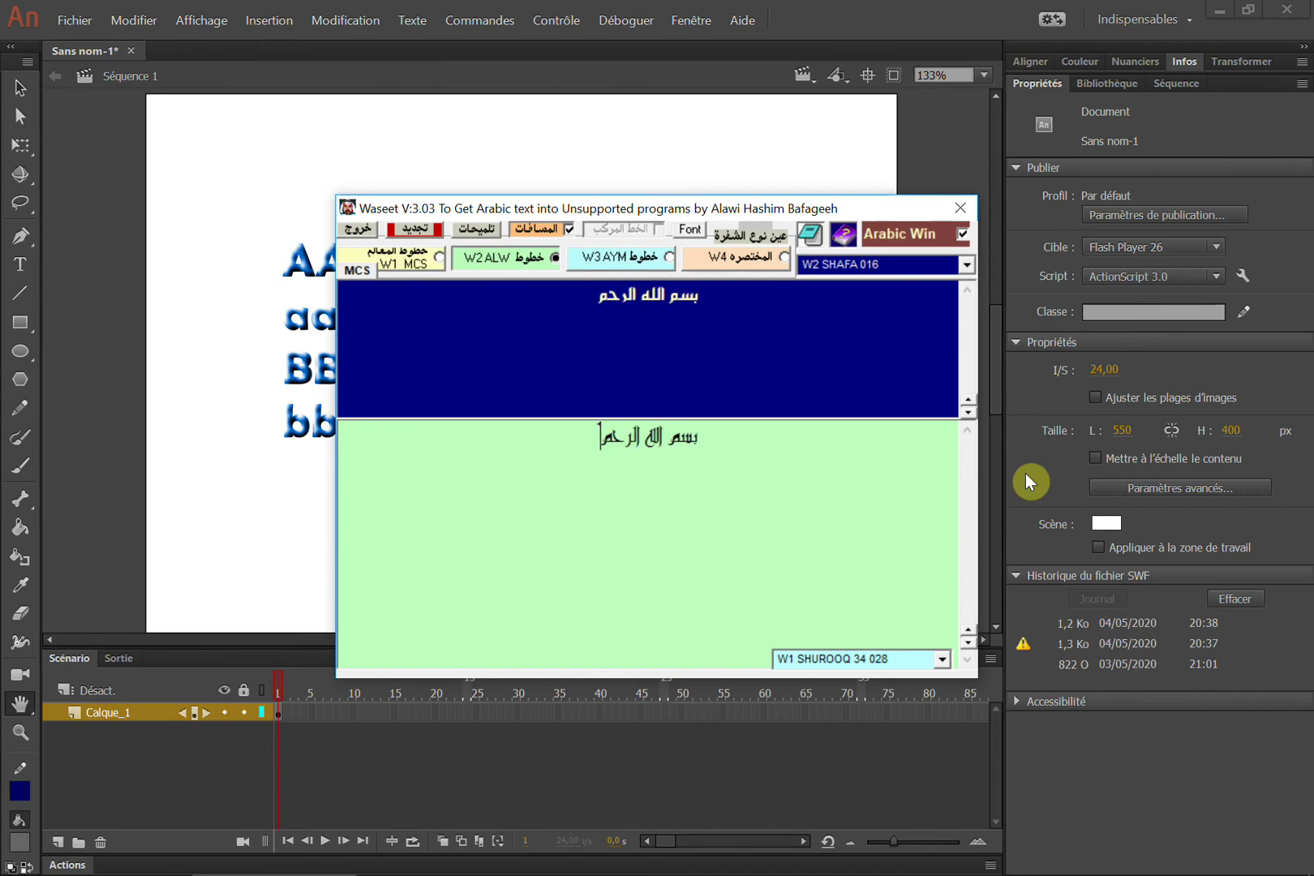
type("ن الر")
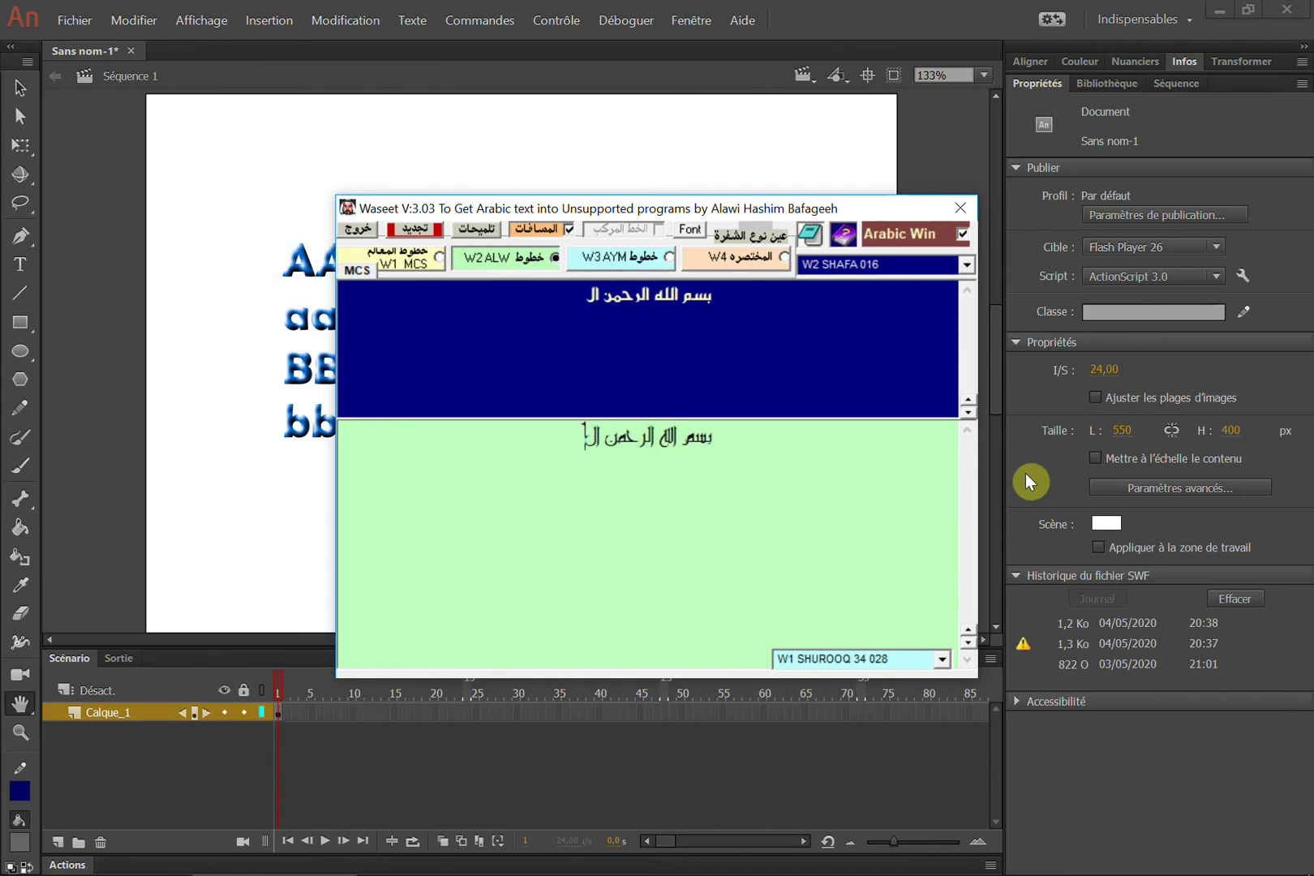
type("حيم")
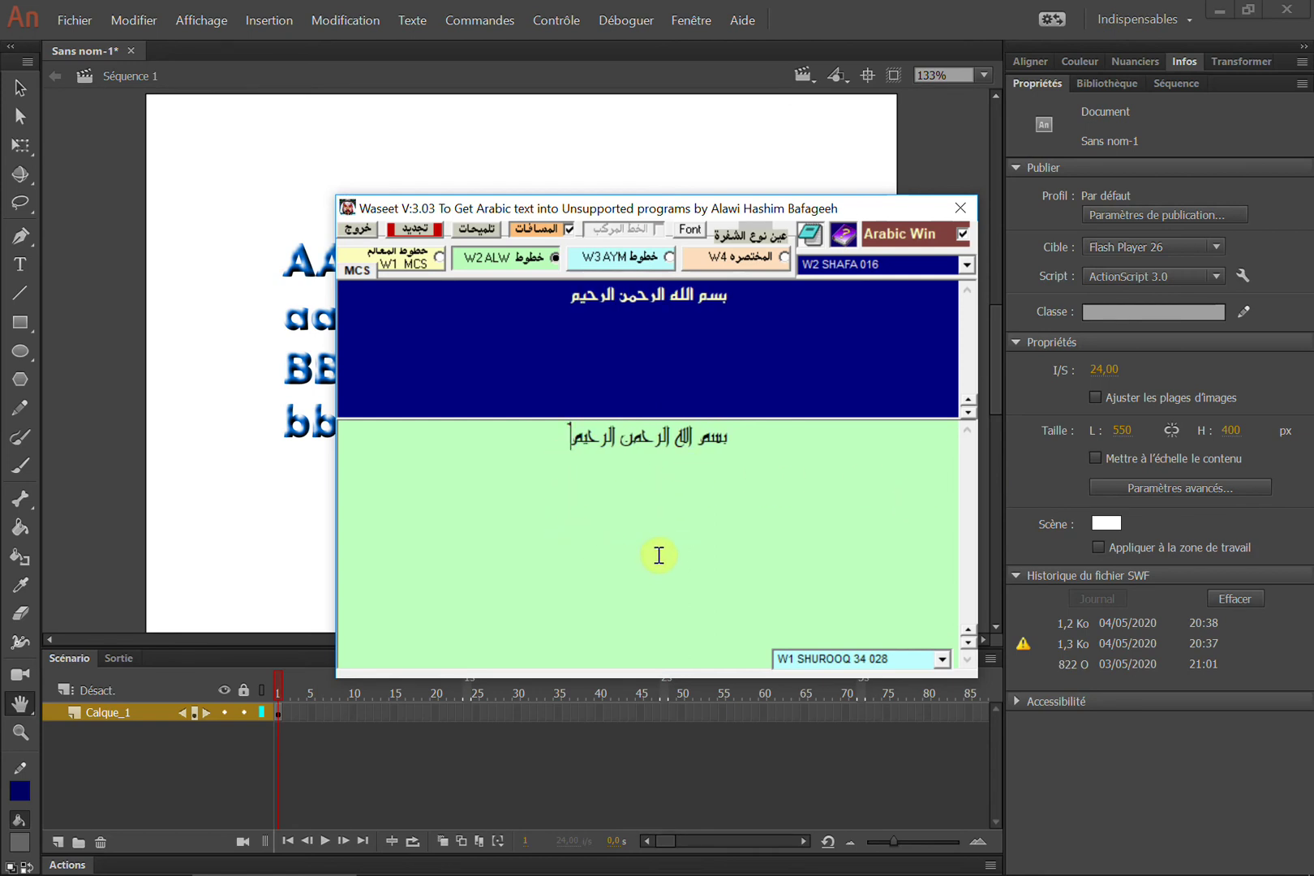
key("Home")
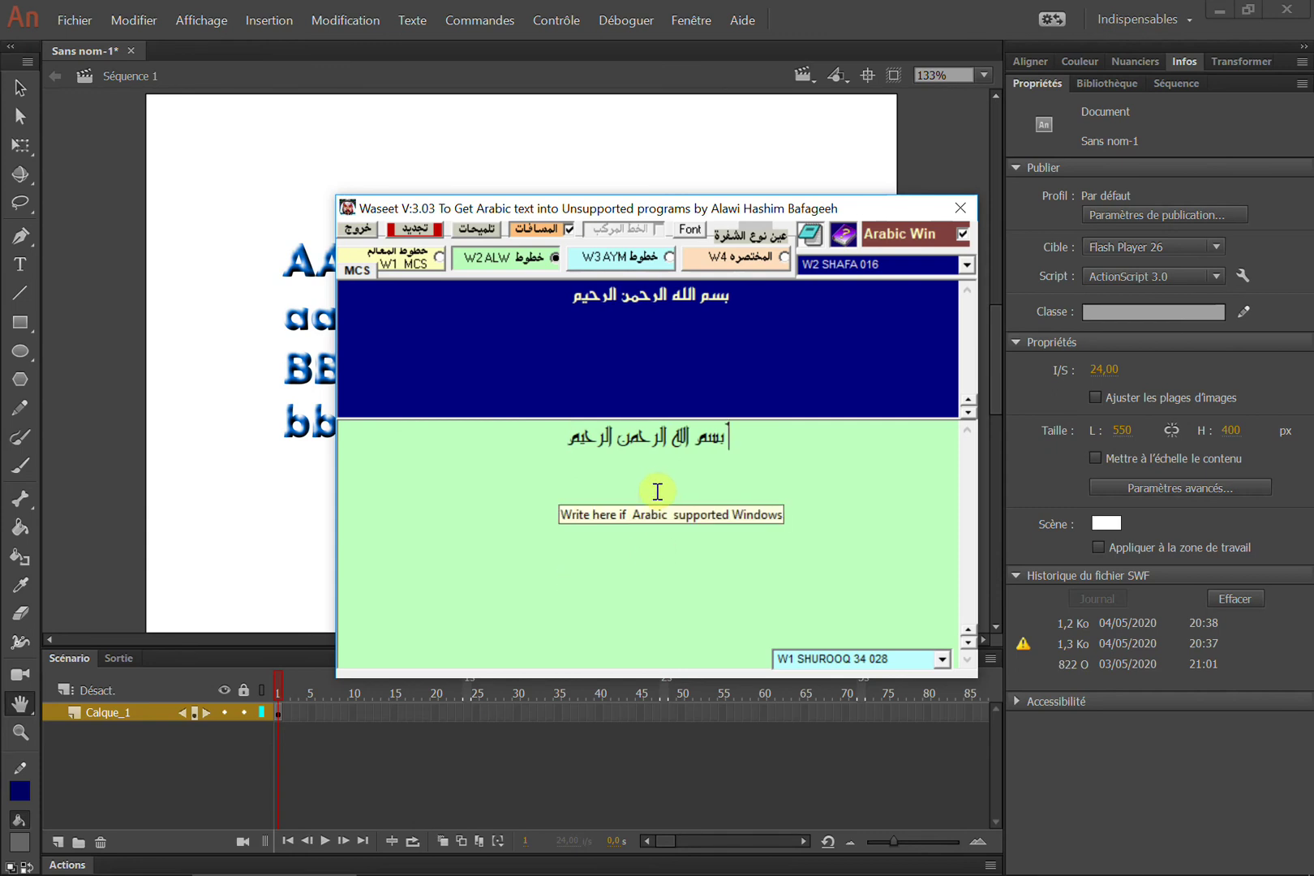
key("End")
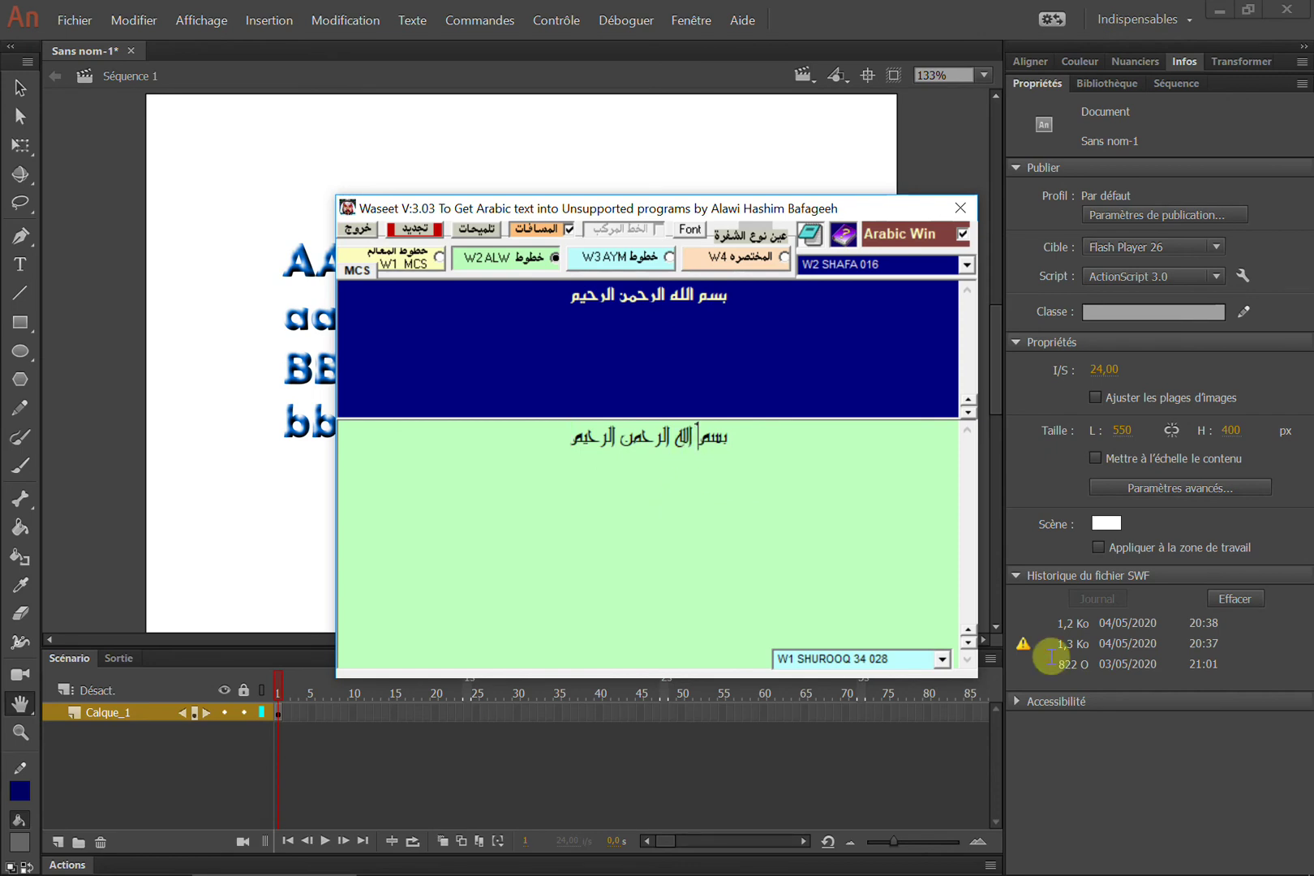
left_click_drag(734, 440, 549, 442)
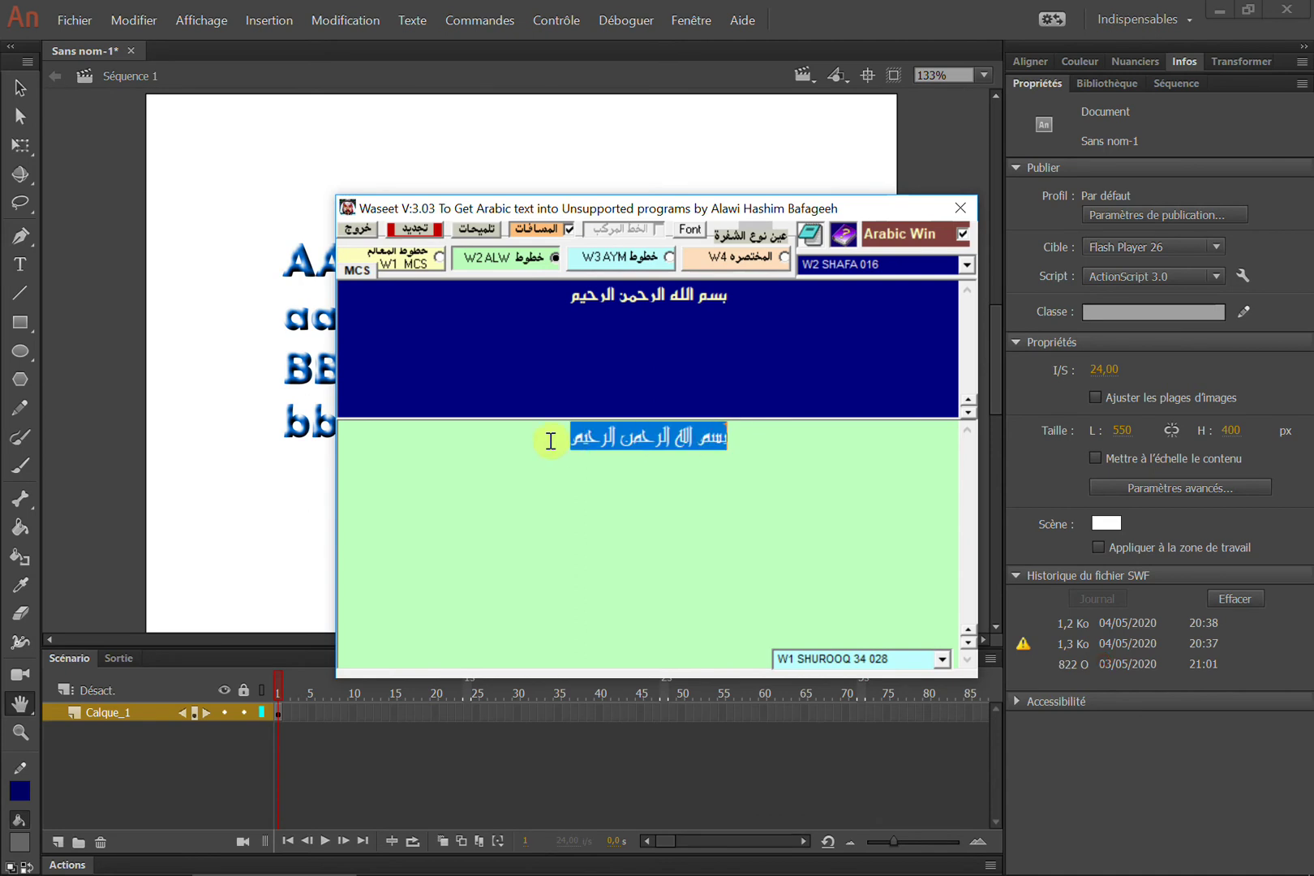
right_click(623, 443)
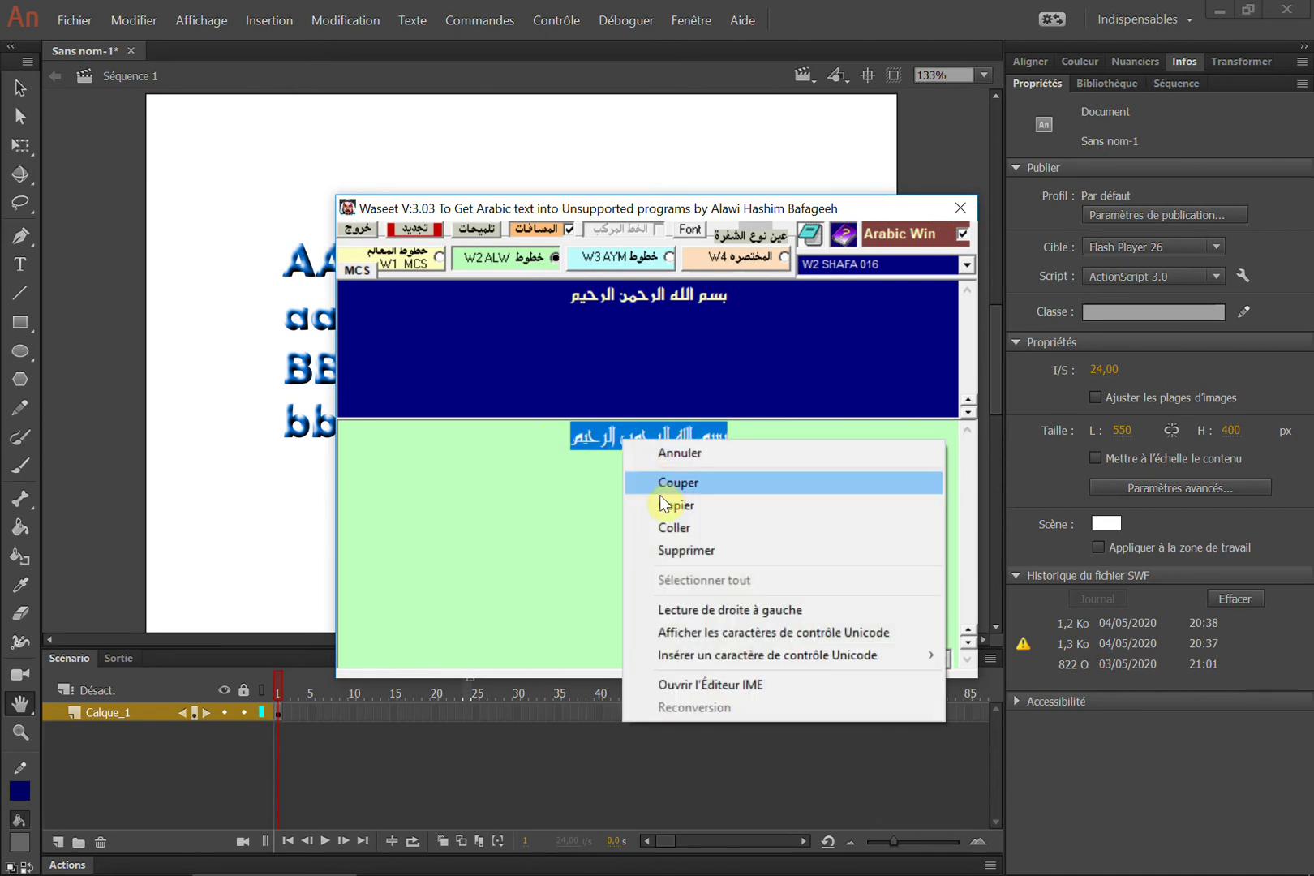
left_click(586, 504)
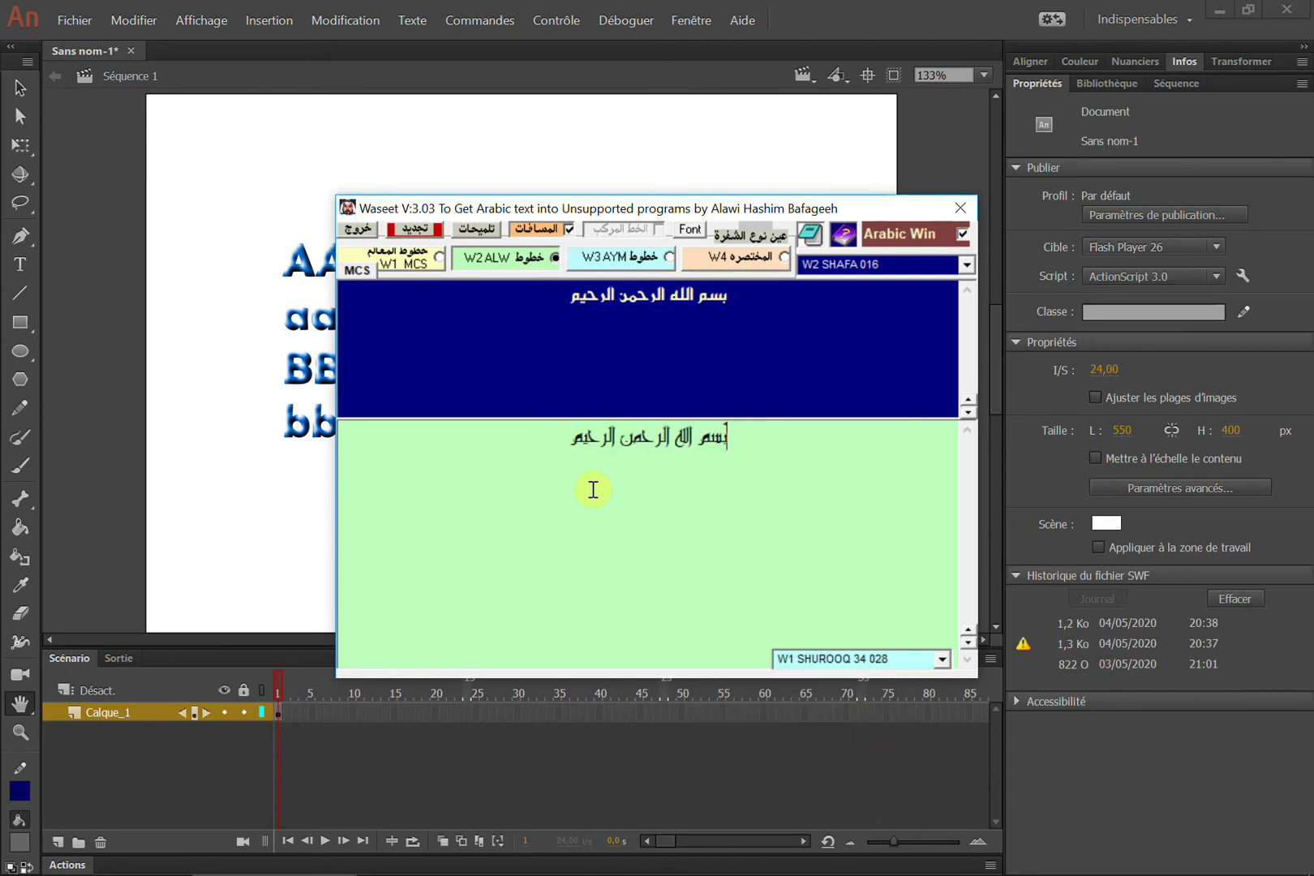
Copy the converted Arabic phrase from Waseet and switch back to Animate with the Selection tool active.
left_click(573, 442)
key("Home")
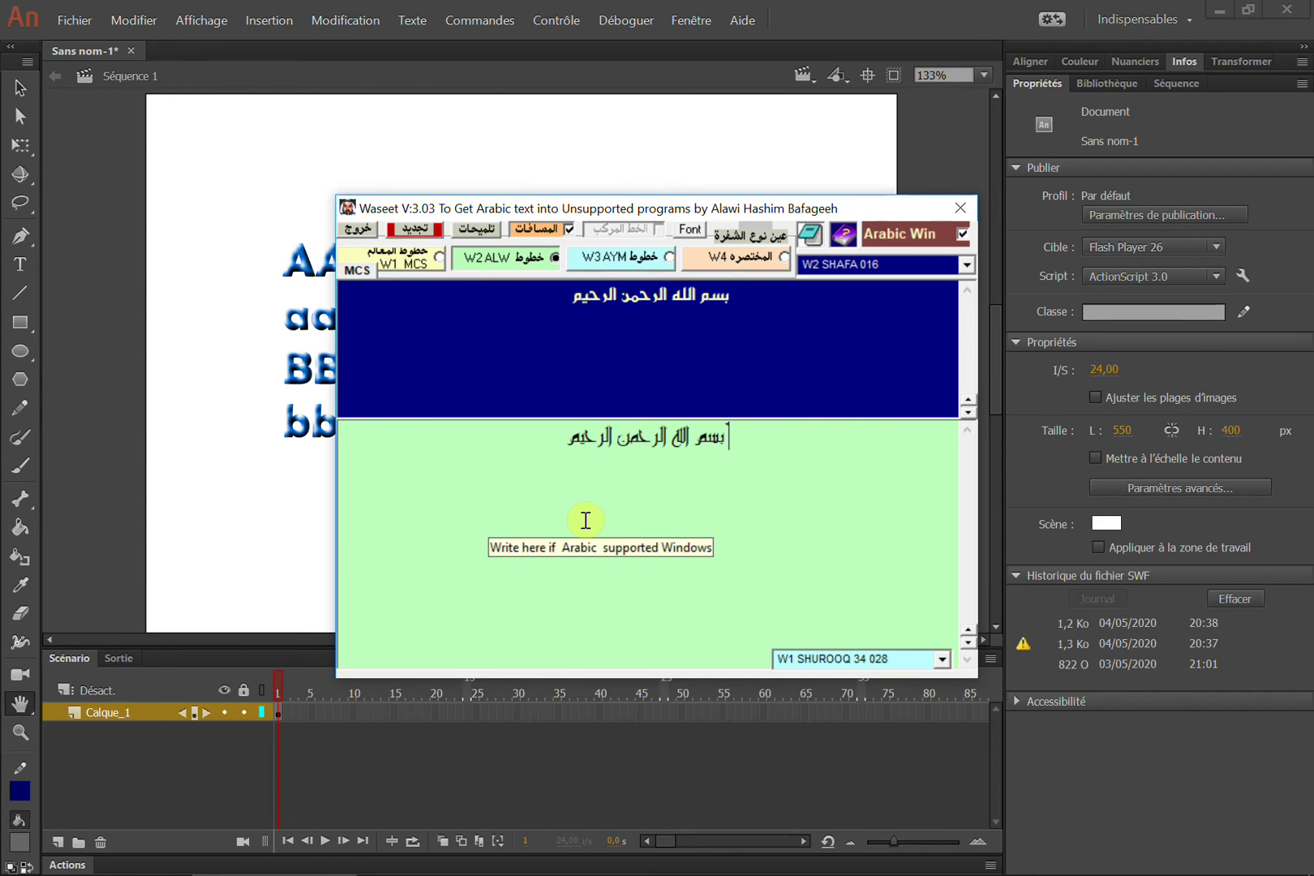
left_click(266, 254)
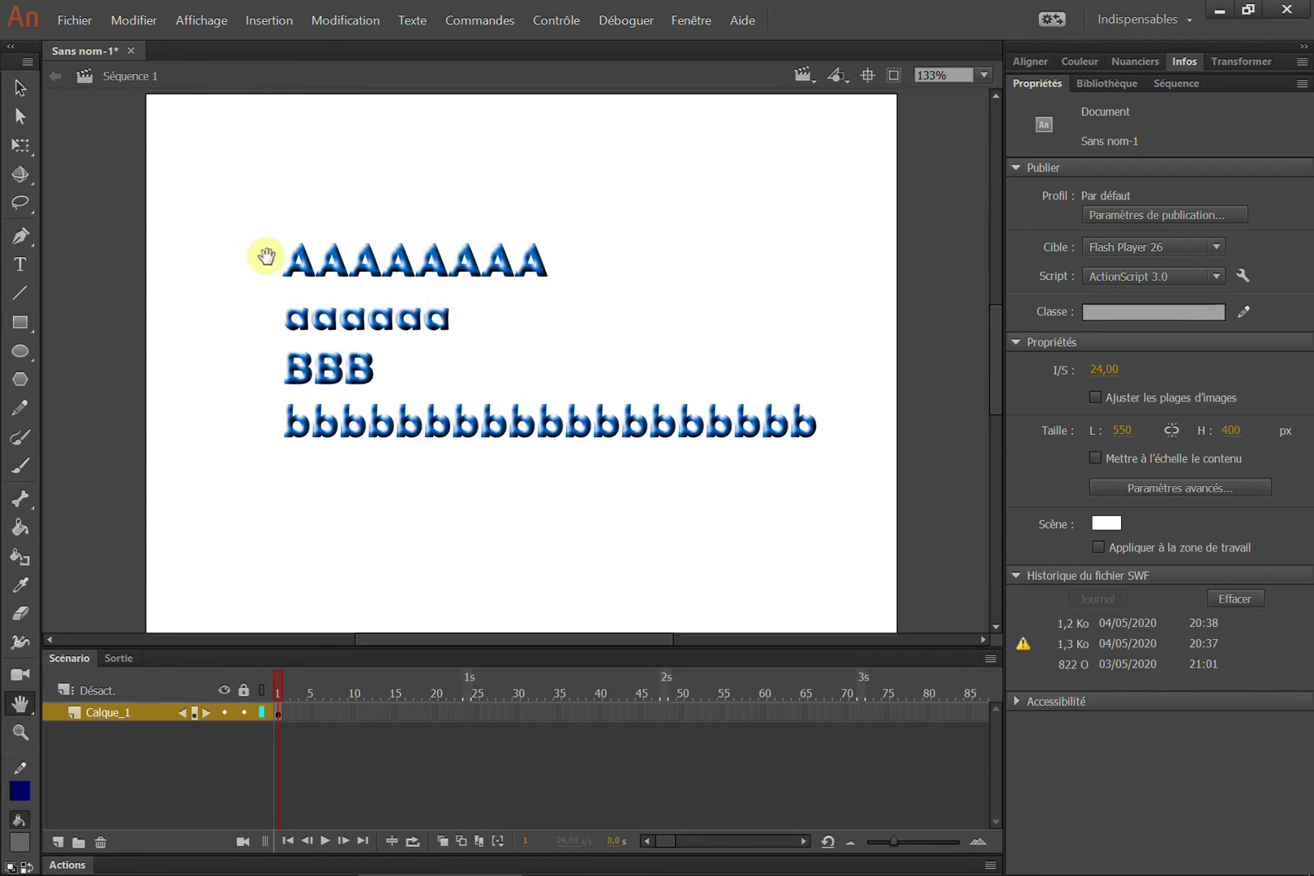
left_click(20, 89)
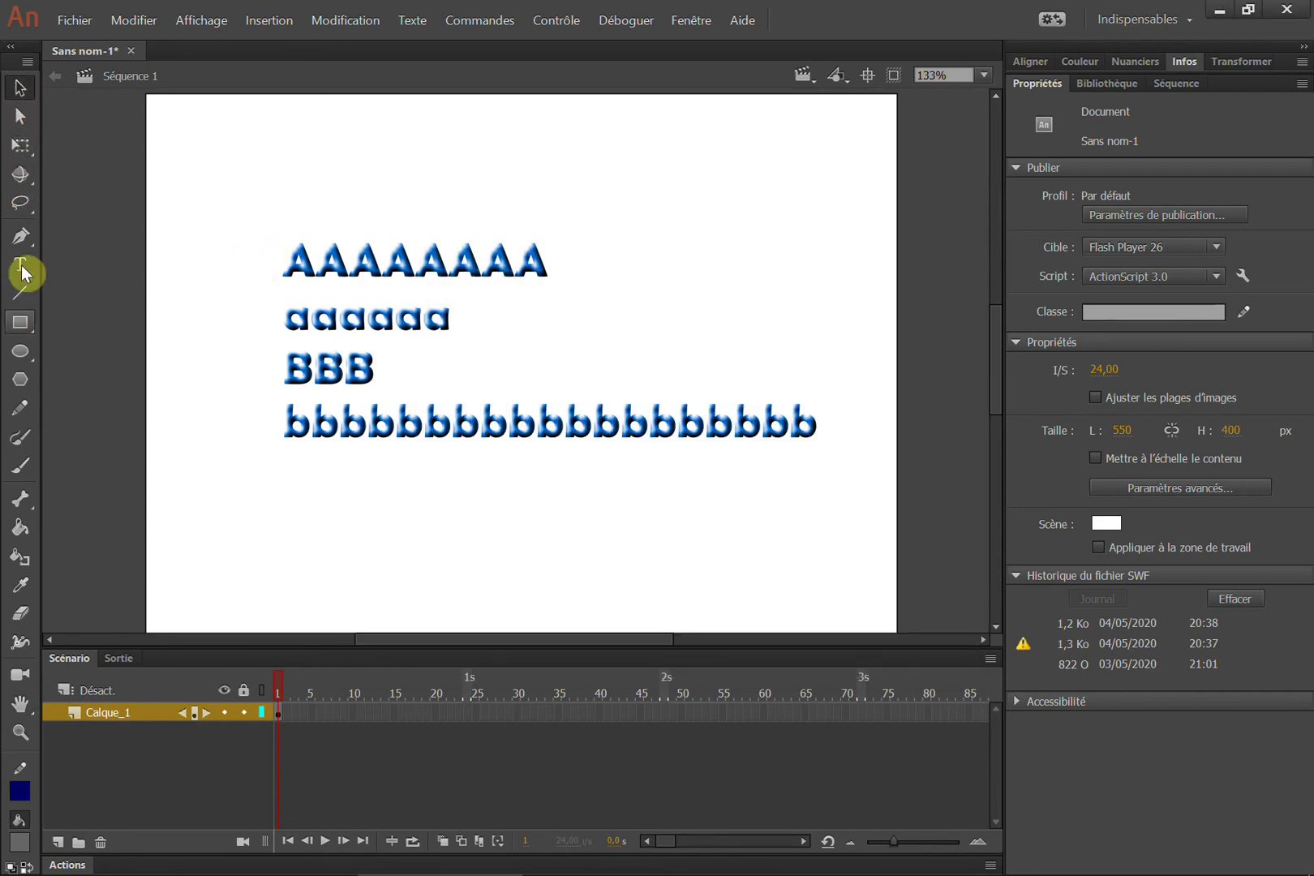
key("ctrl+w")
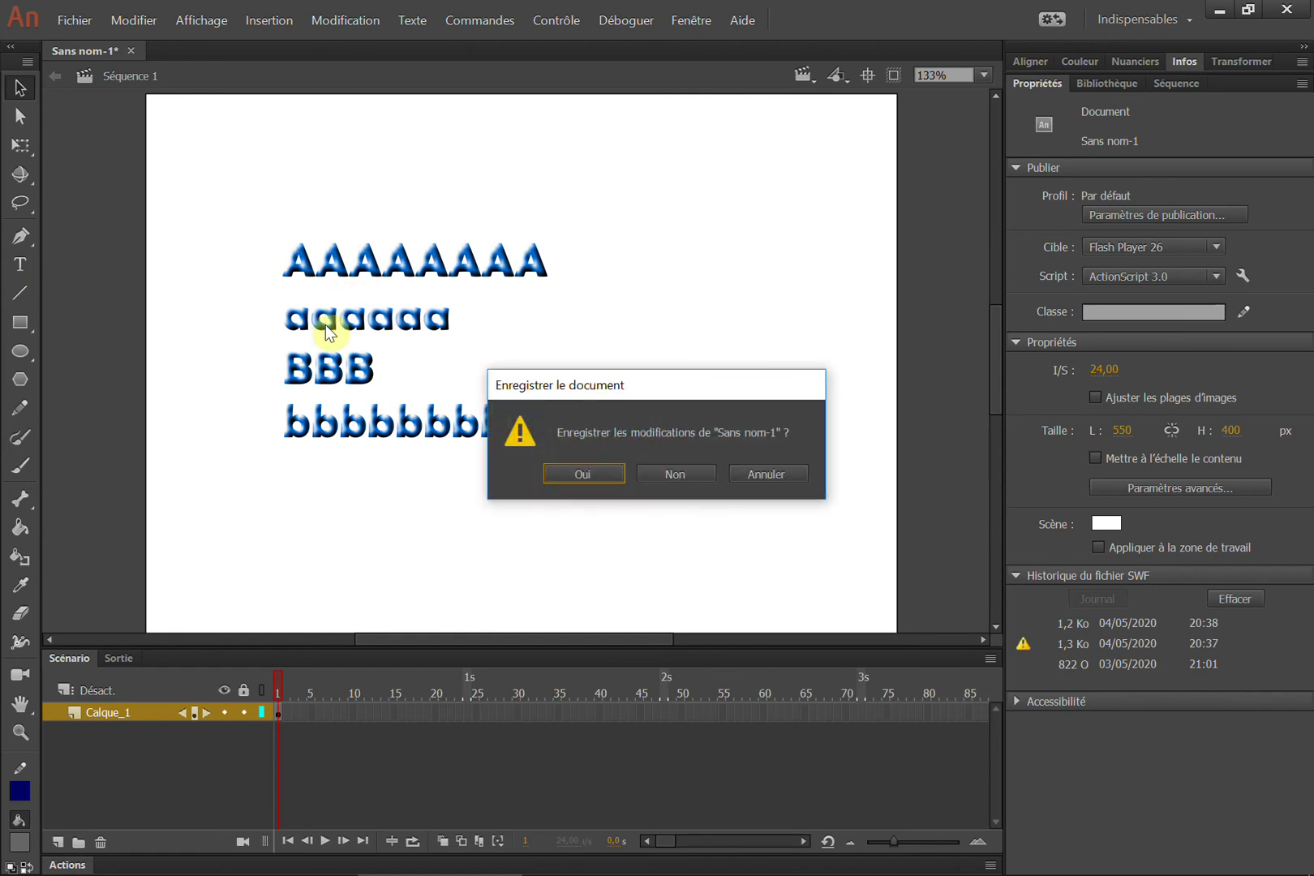
left_click(763, 474)
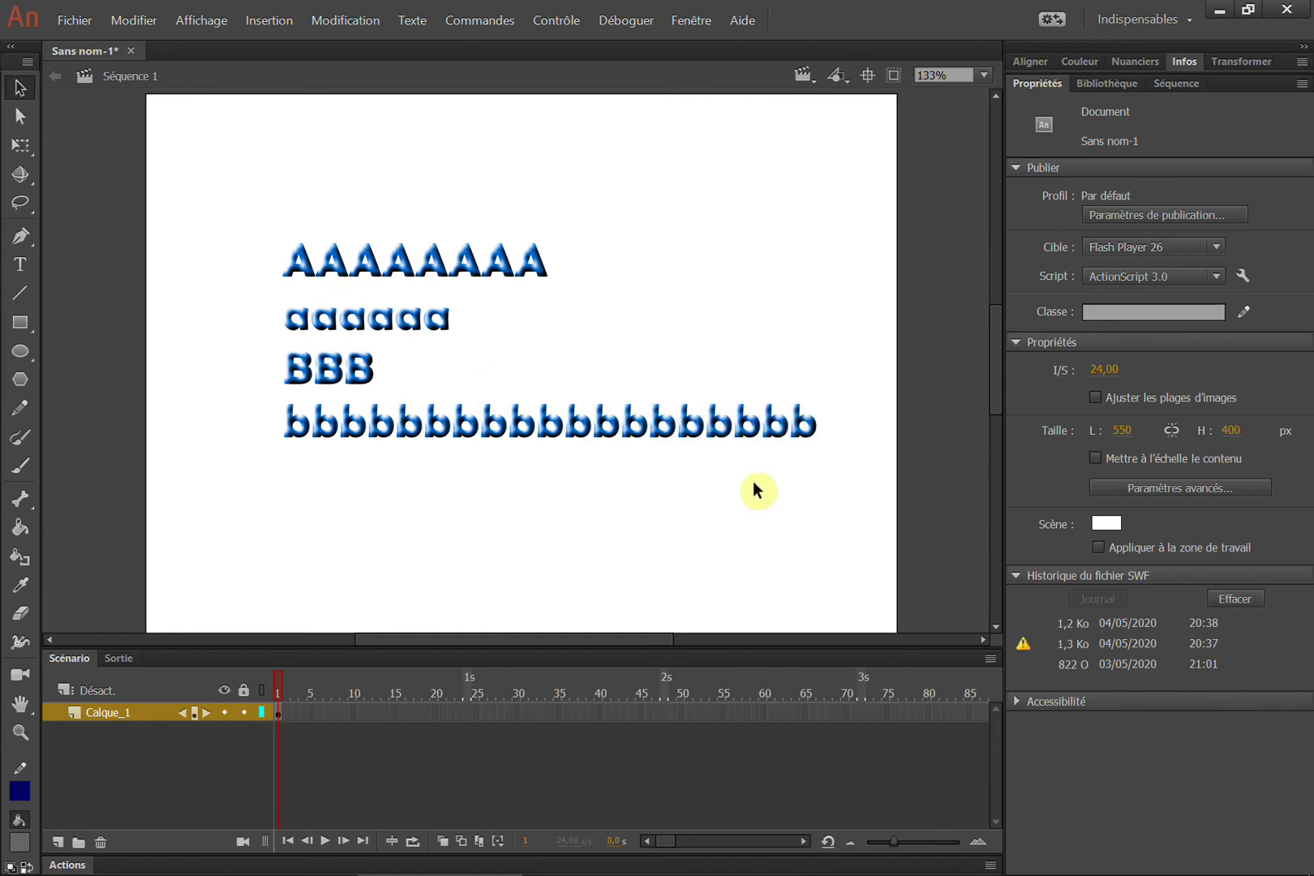
key("ctrl+w")
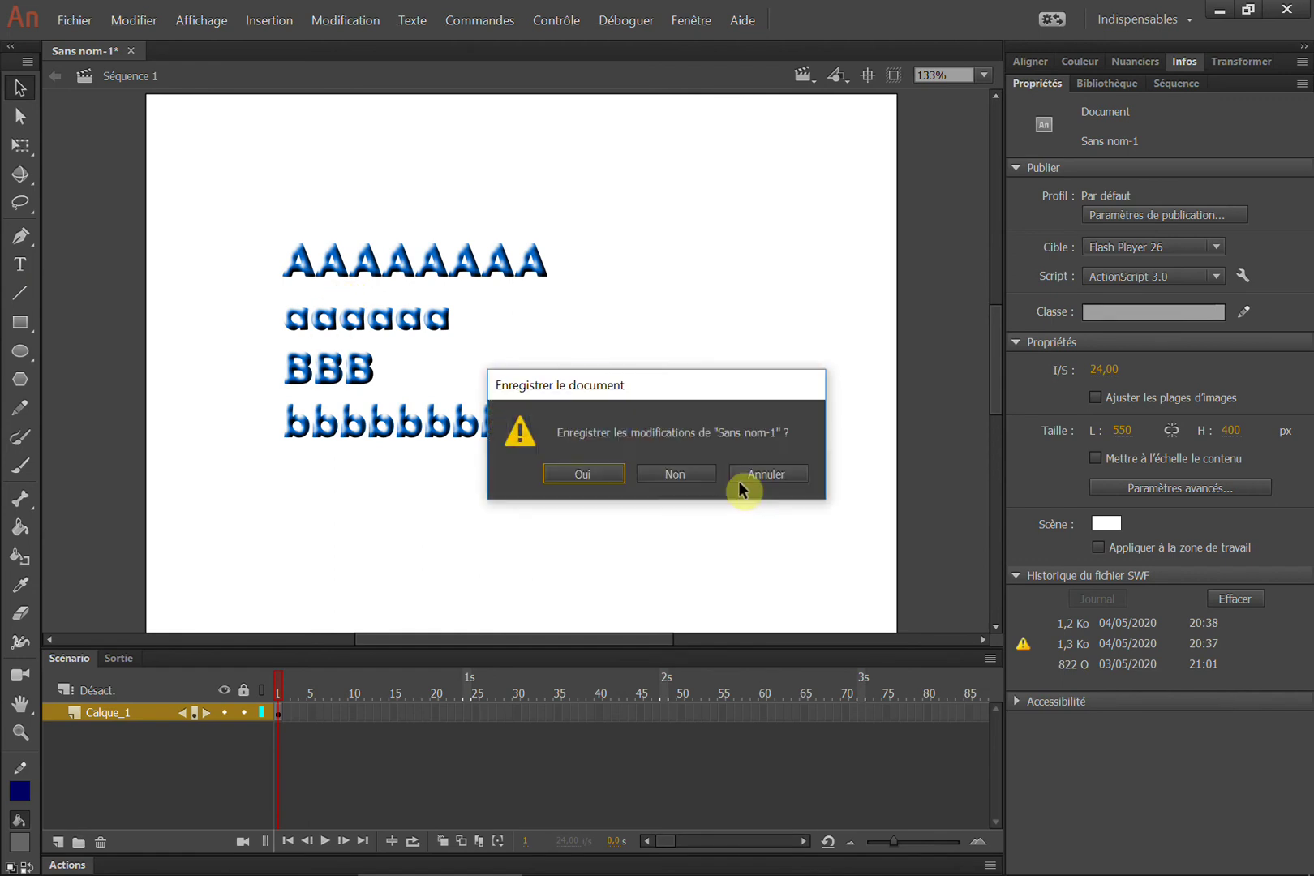
left_click(763, 473)
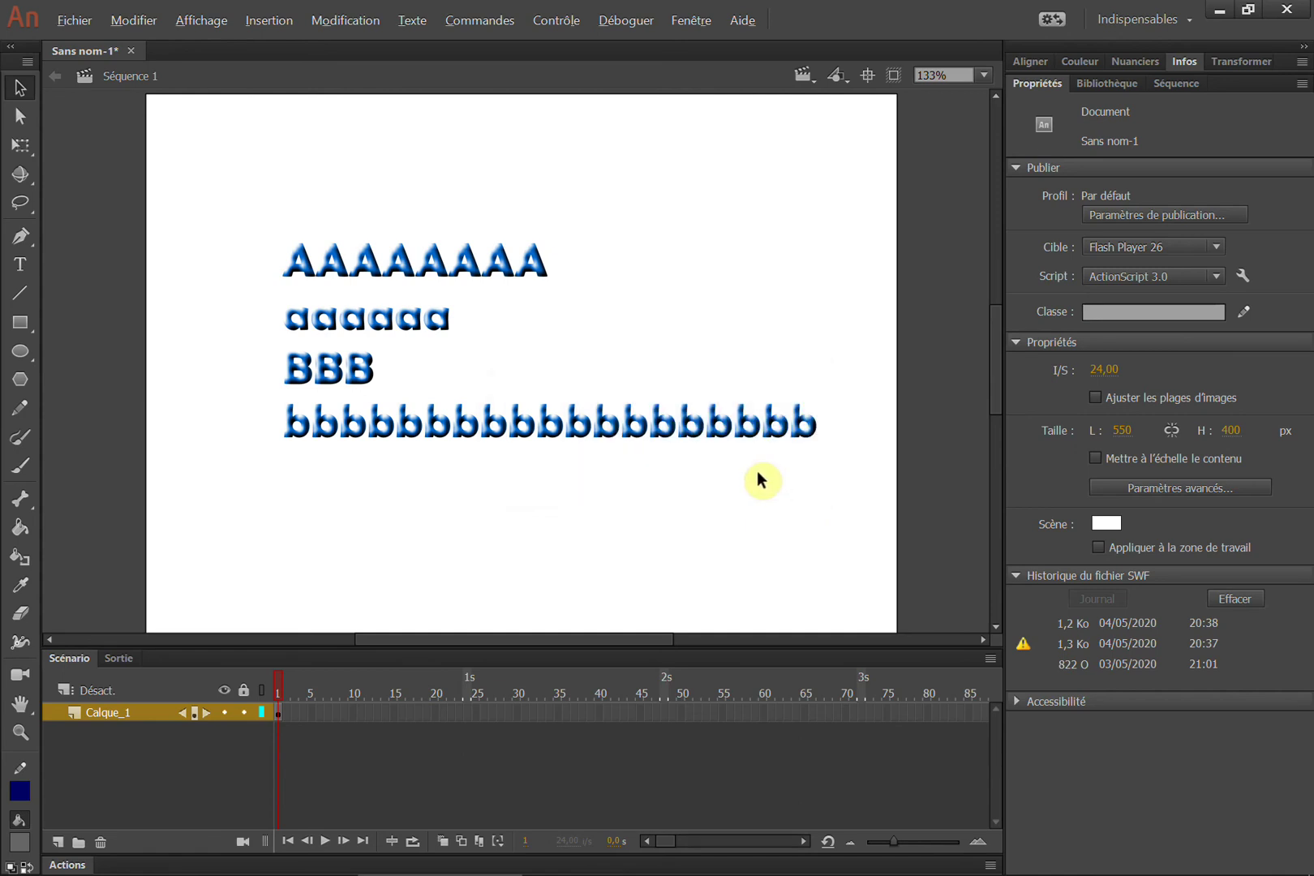
key("ctrl+w")
left_click(758, 477)
Change the system keyboard language to Français (France).
mouse_move(1107, 868)
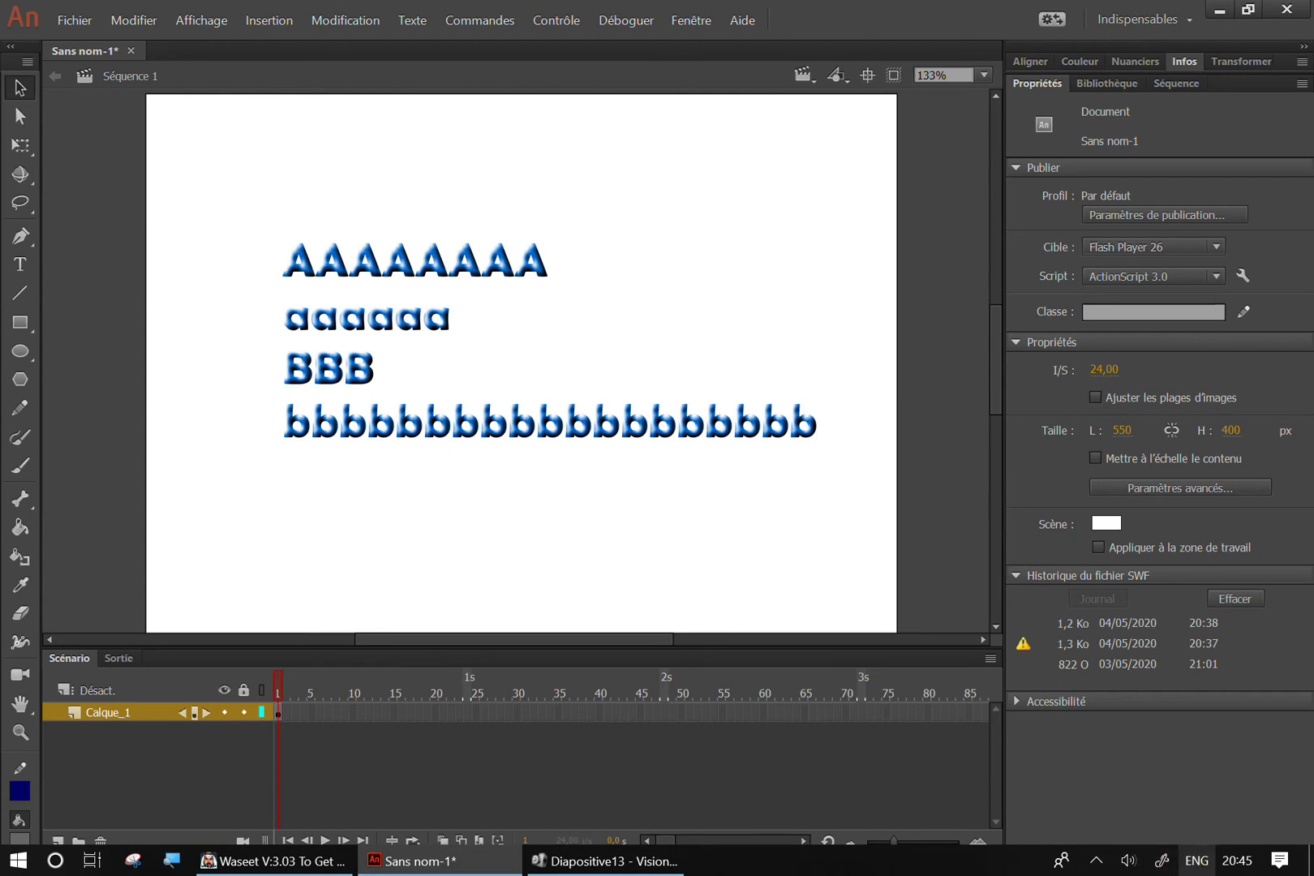
left_click(1196, 861)
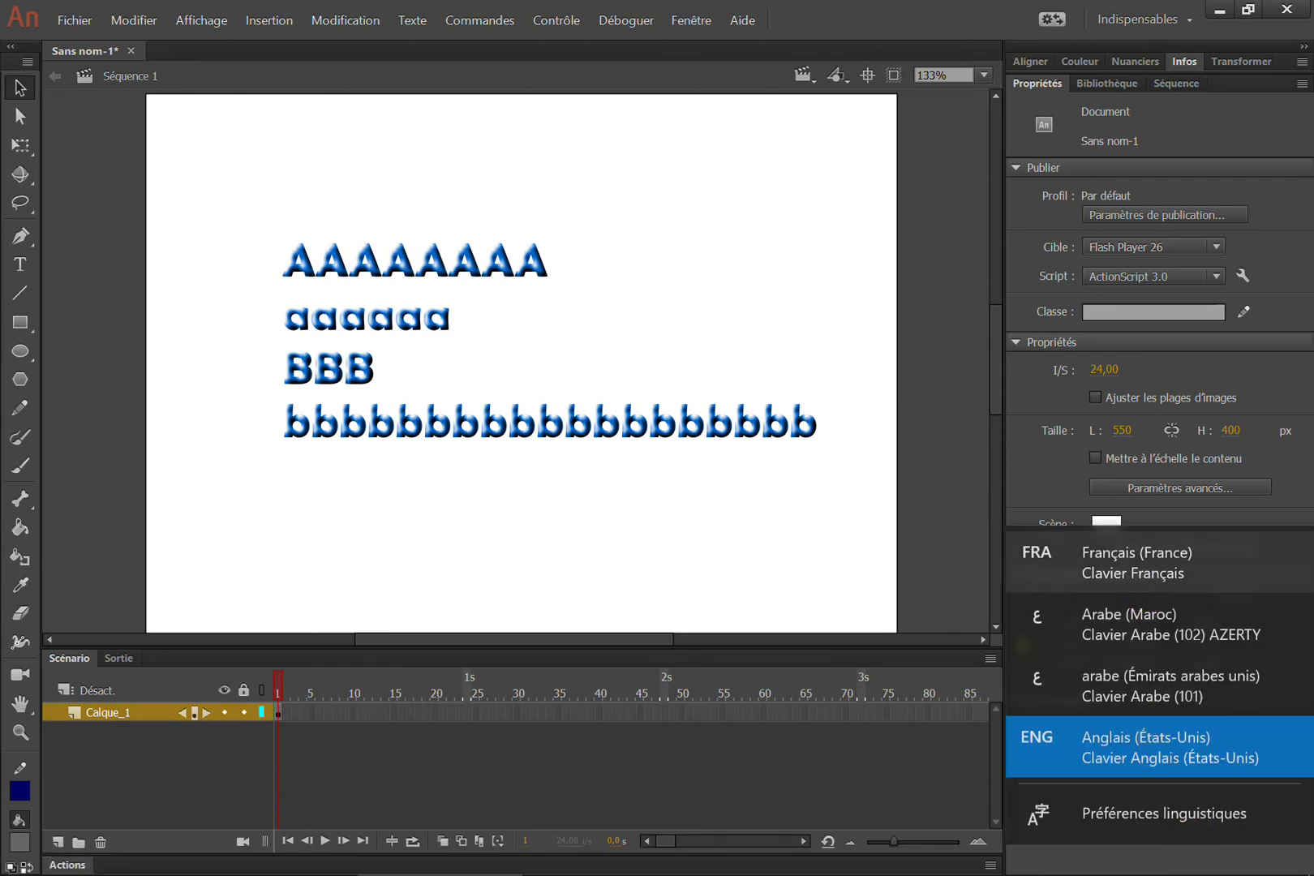
left_click(1139, 569)
Replace the blue bevelled text with a new static text containing the copied phrase, placed at about X 99.5, Y 127.45.
key("ctrl+a")
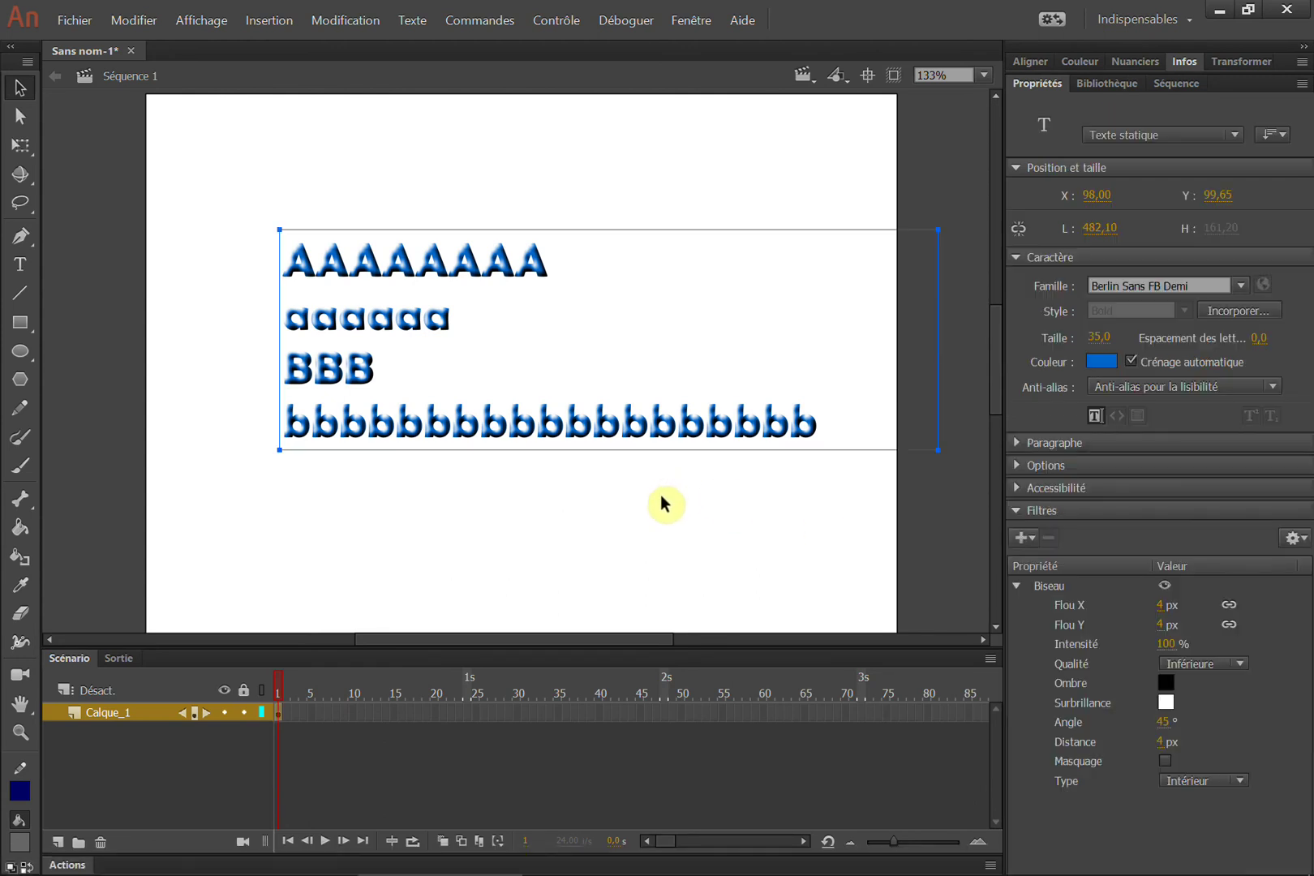
key("Delete")
left_click(19, 264)
left_click(471, 292)
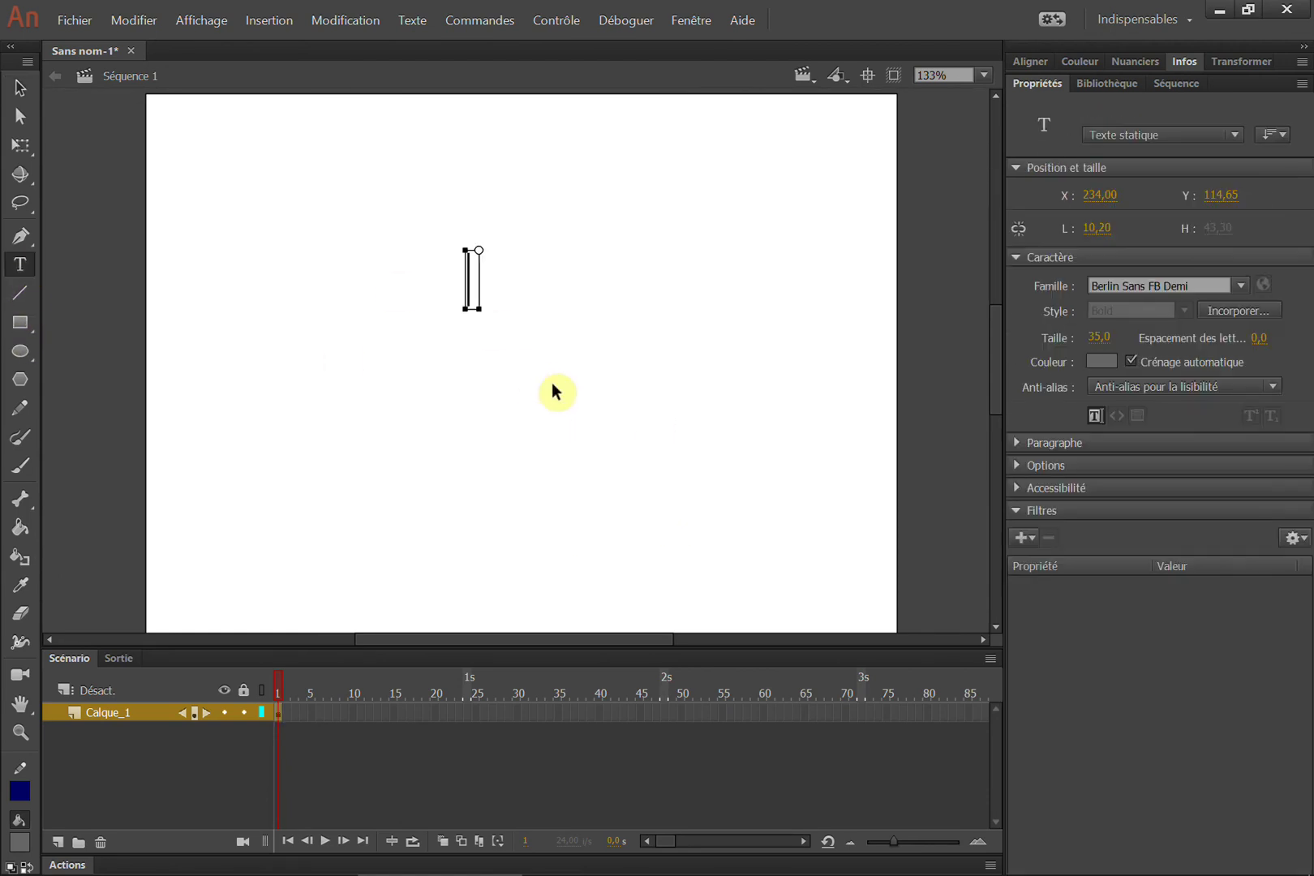
key("ctrl+v")
left_click(18, 88)
left_click_drag(791, 308, 612, 325)
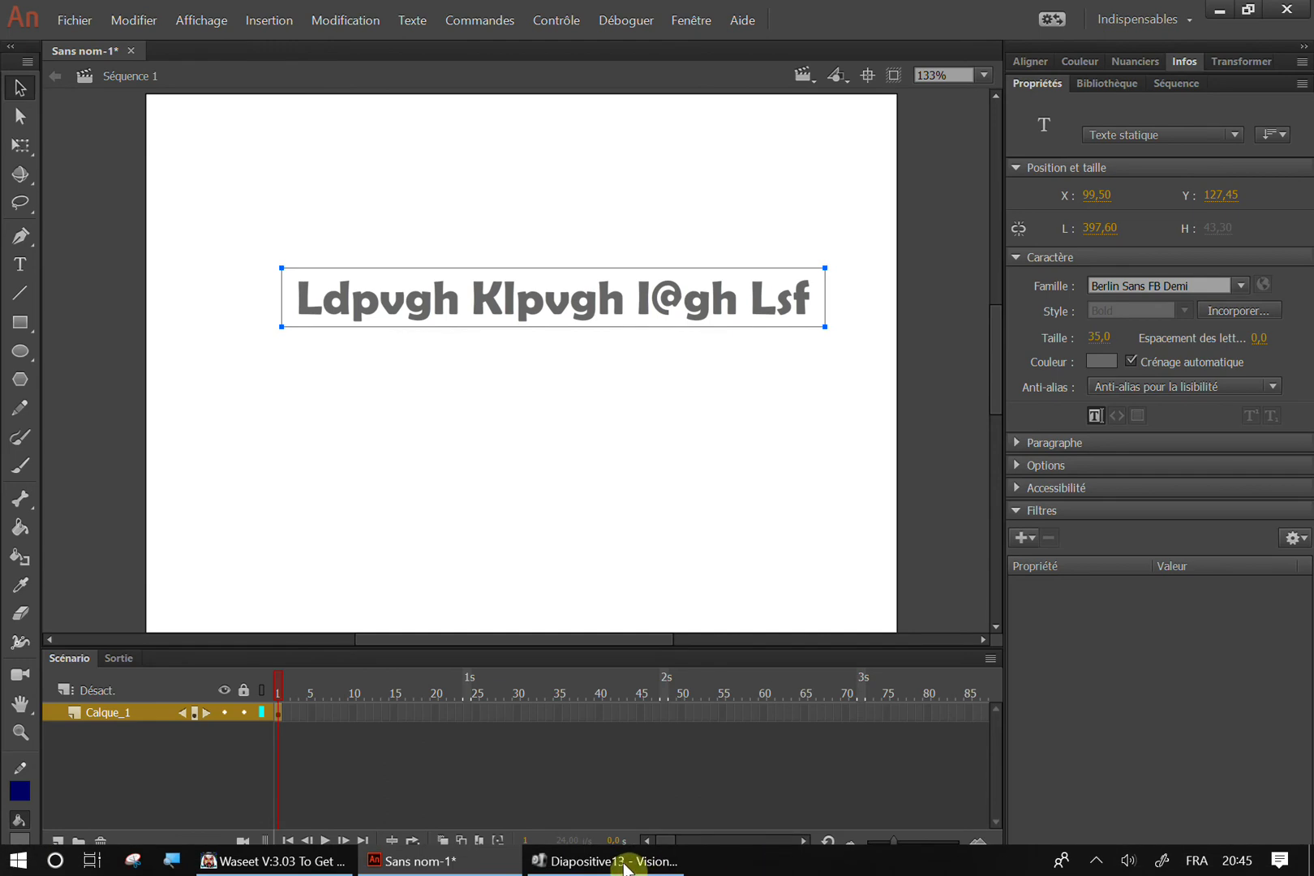
Check the W2 font series selected in Waseet and set the pasted text's font family to W2 ALHADA 001.
left_click(293, 861)
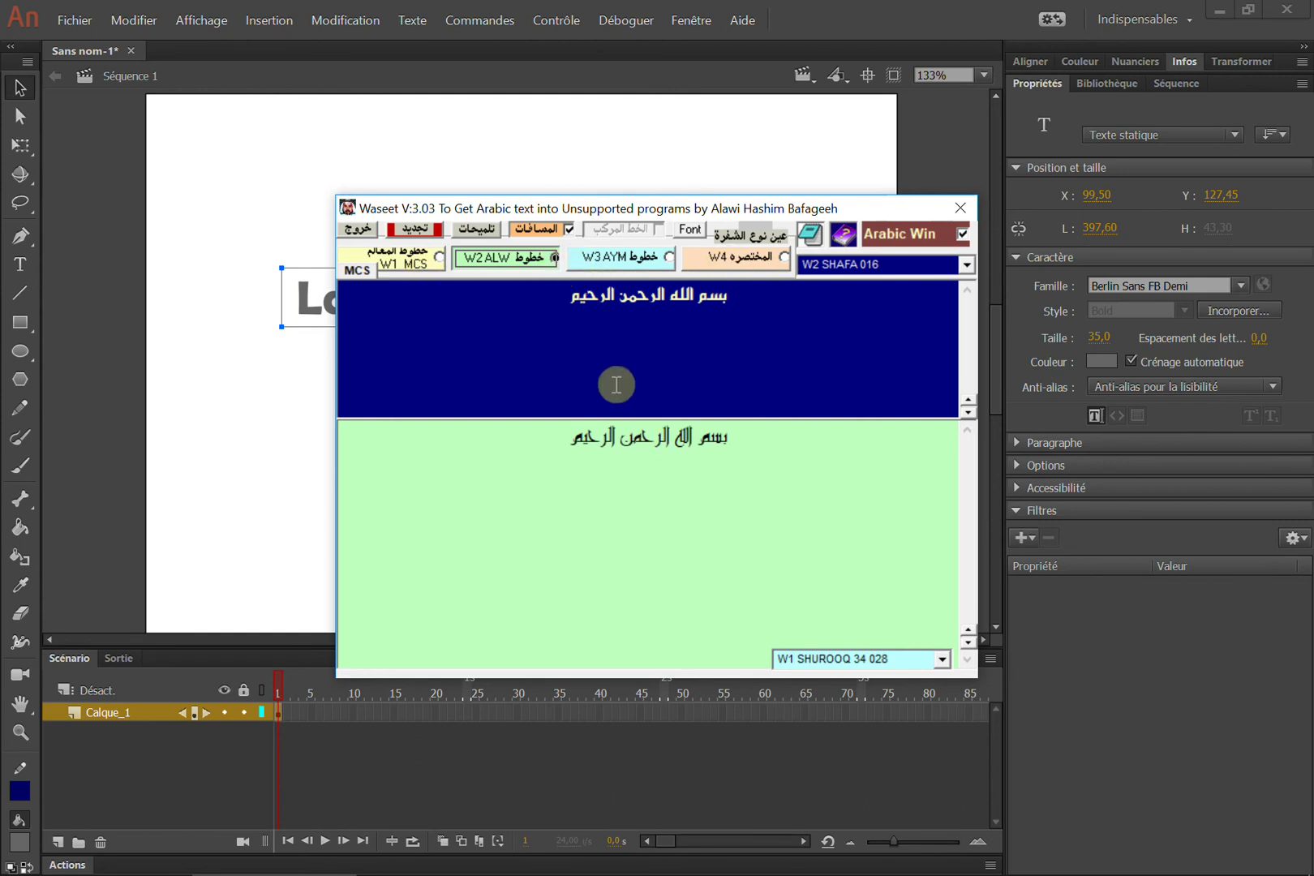
left_click(851, 174)
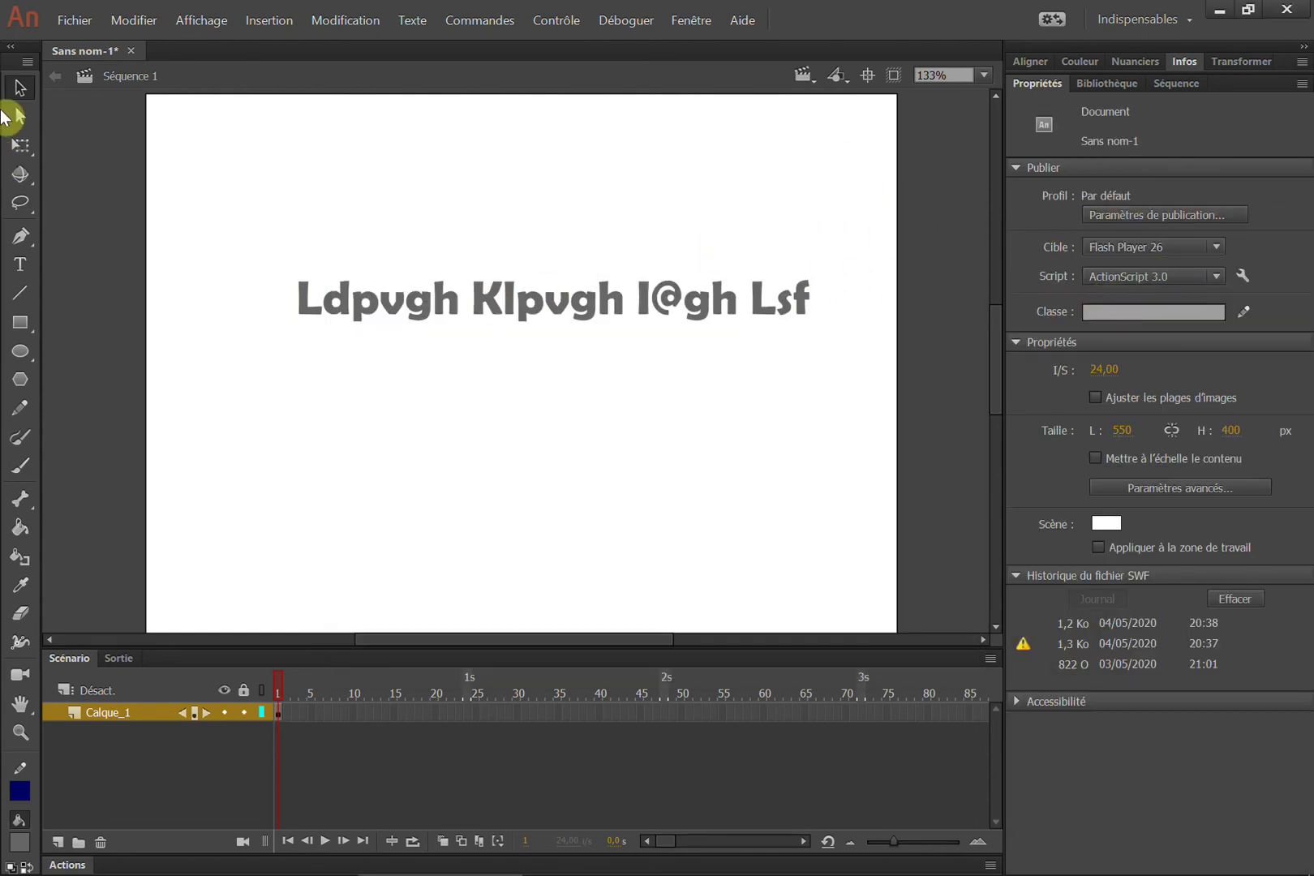
left_click_drag(484, 214, 623, 416)
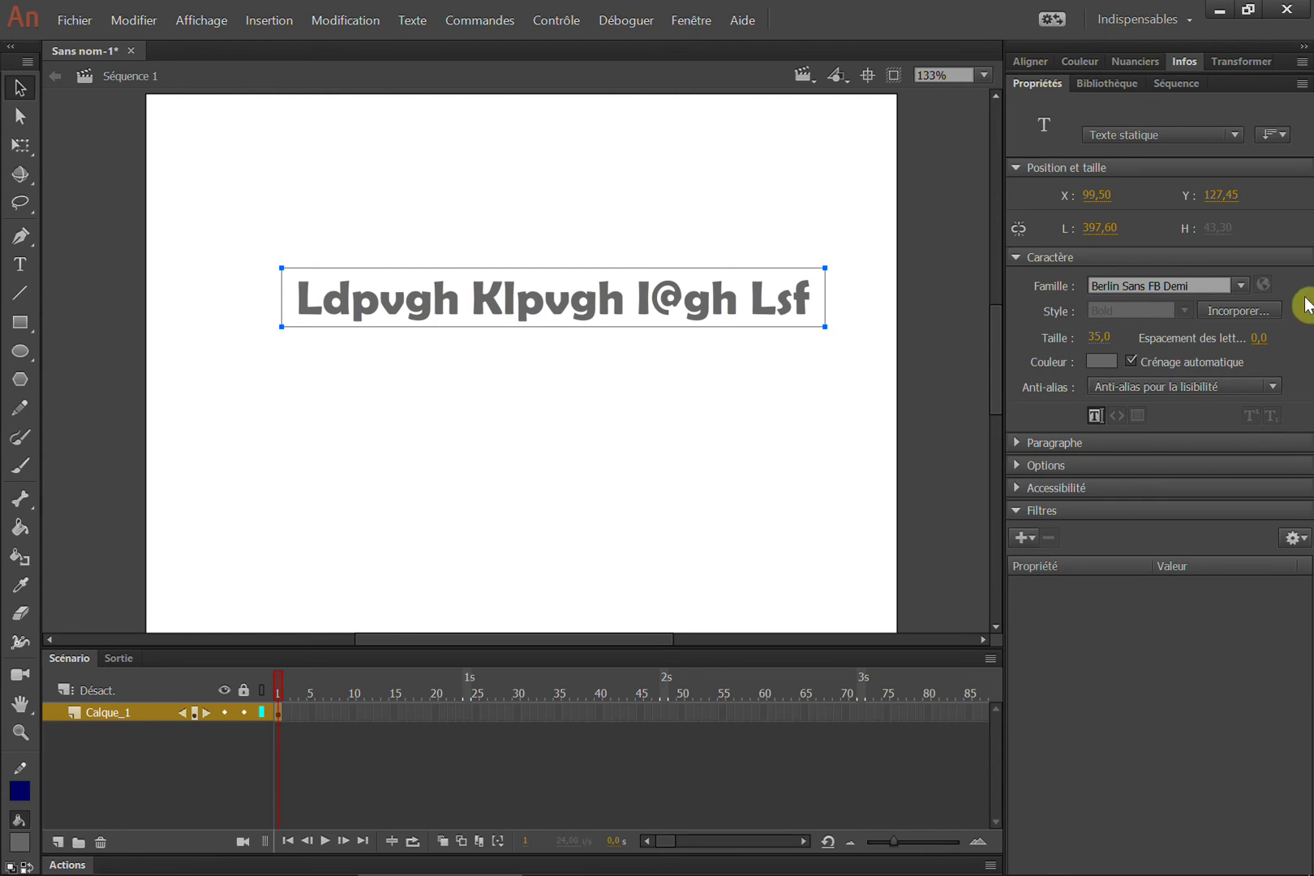
left_click(1241, 285)
left_click_drag(1307, 347, 1281, 554)
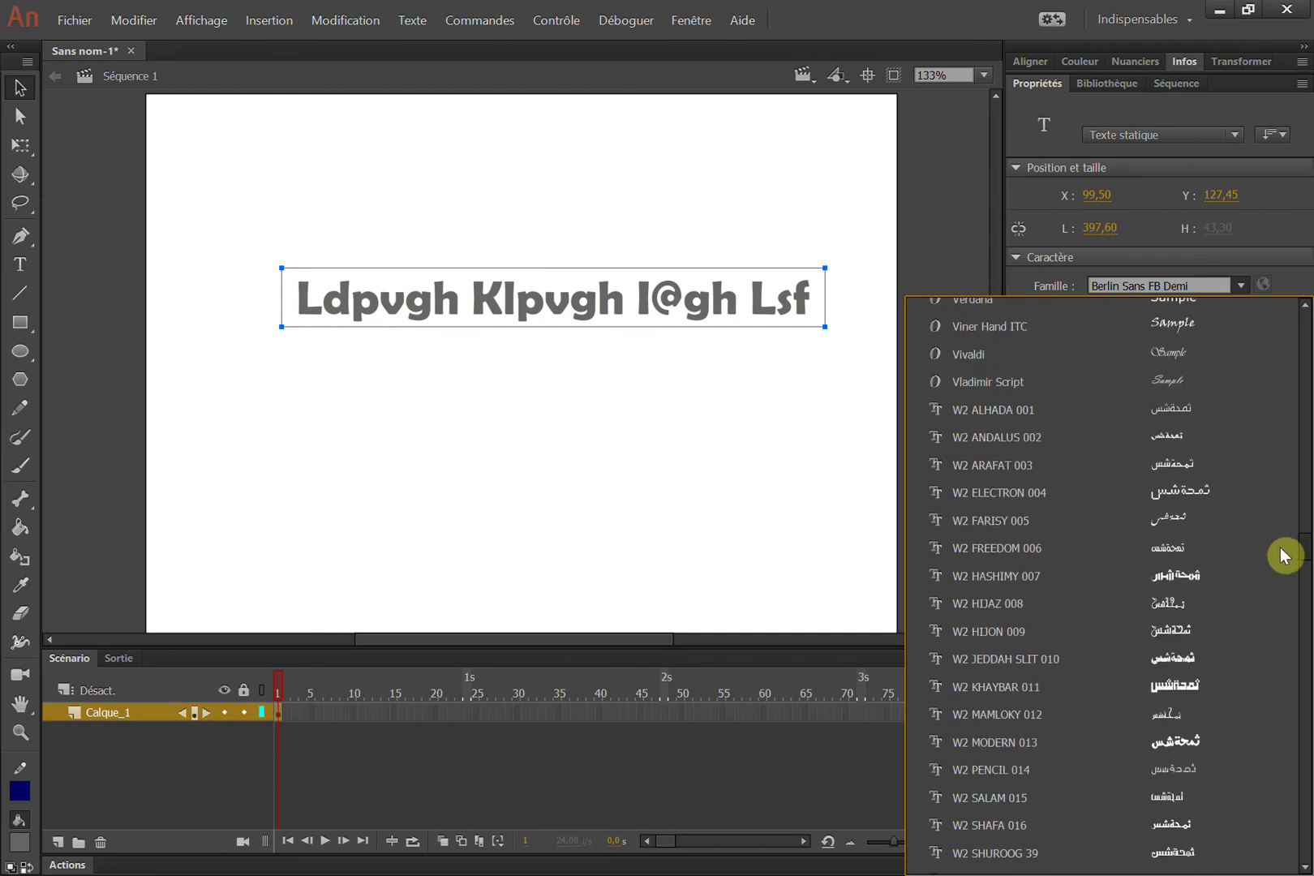
left_click(1176, 409)
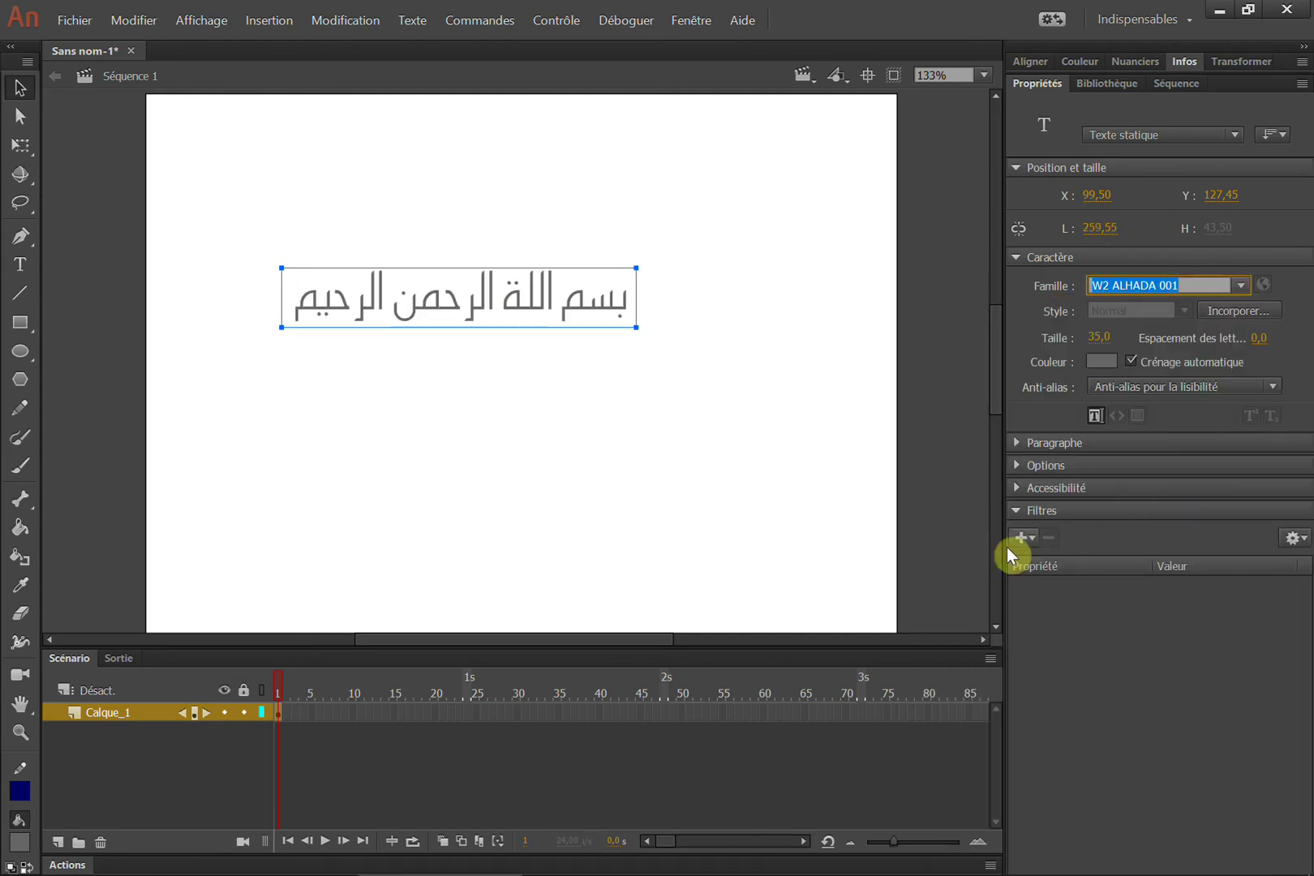
Preview the Arabic phrase in successive W2 fonts and set its font family to W2 PENCIL 014.
left_click(1241, 286)
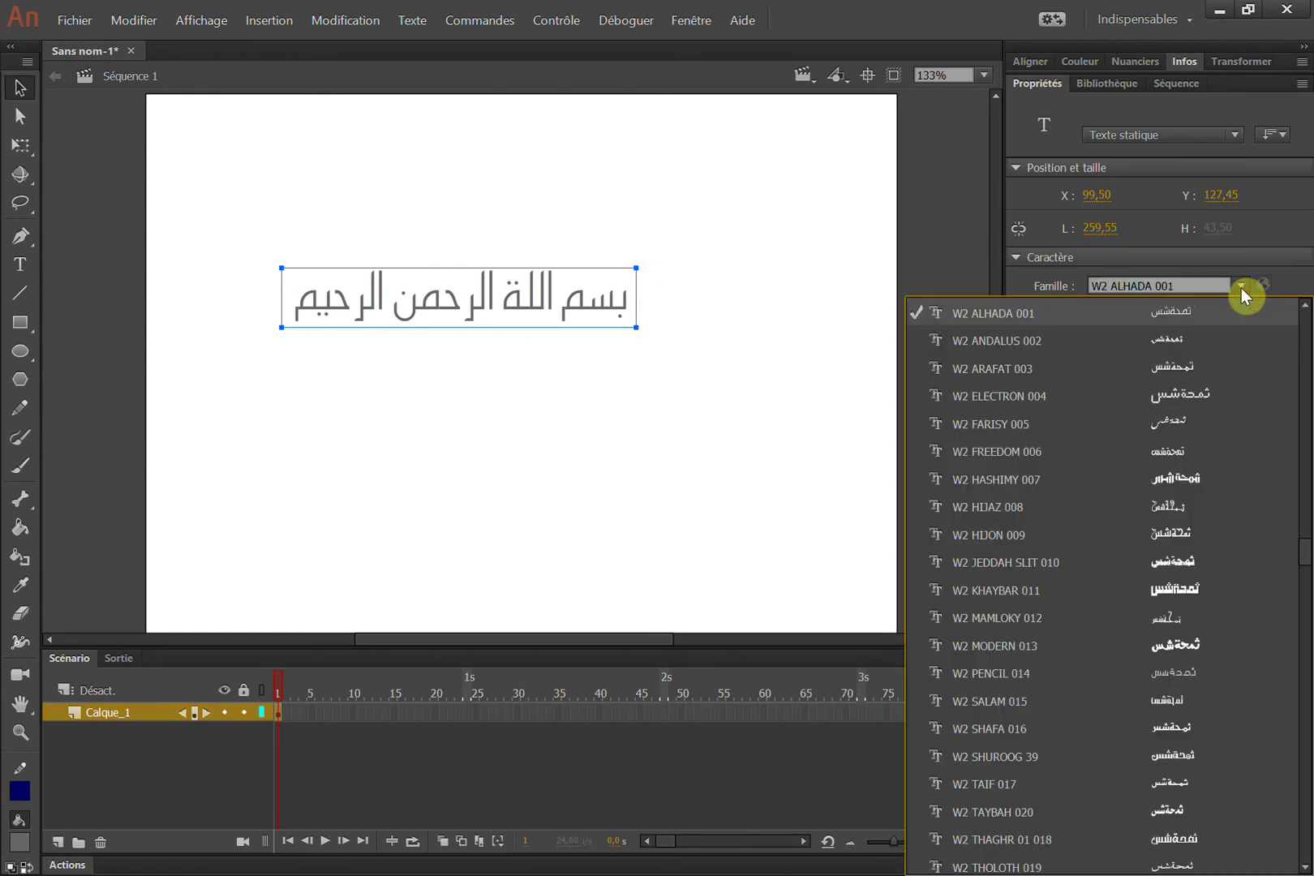
left_click(1218, 343)
key("Down")
key("Down")
key("Down")
key("Down")
key("Down")
key("Down")
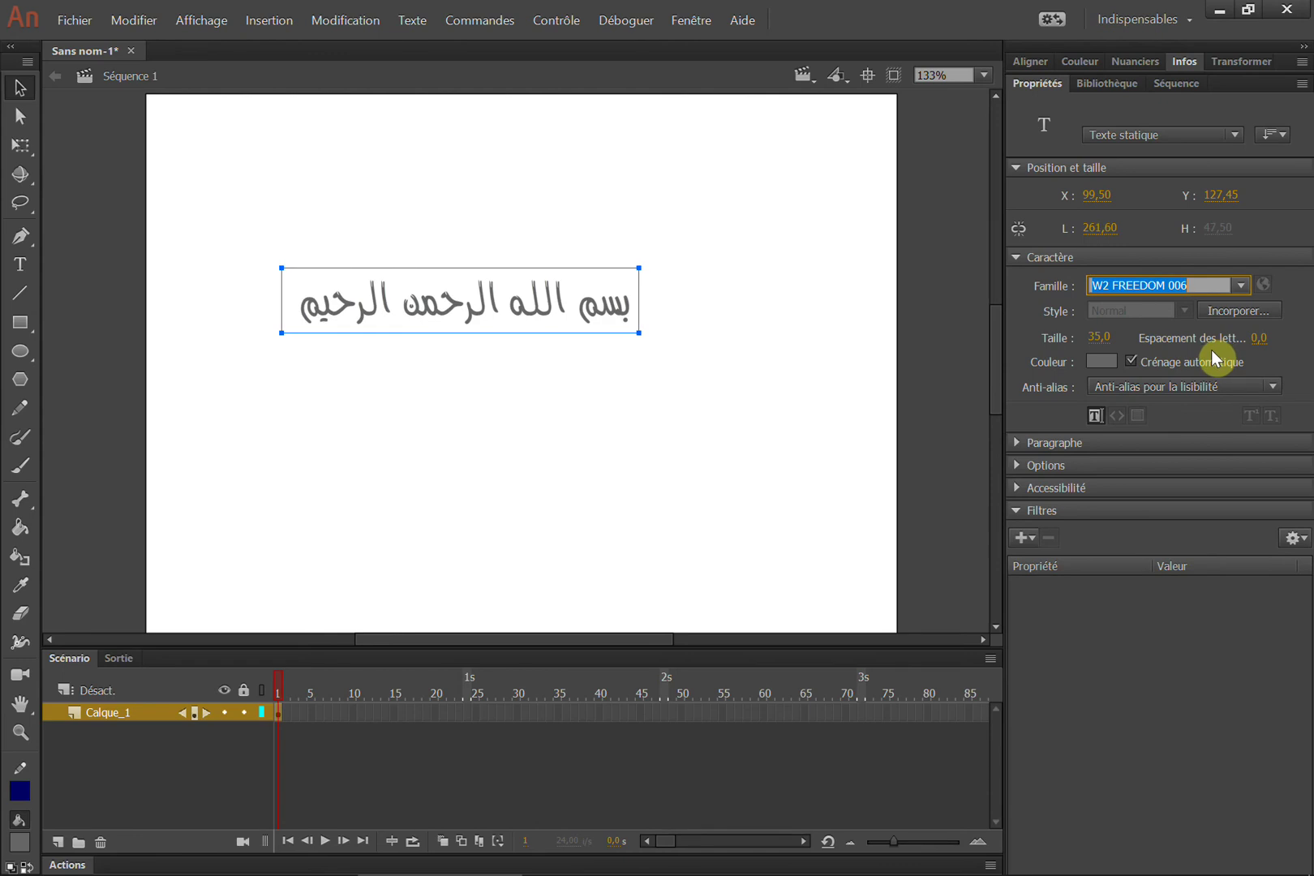
key("Down")
key("Down")
key("Down")
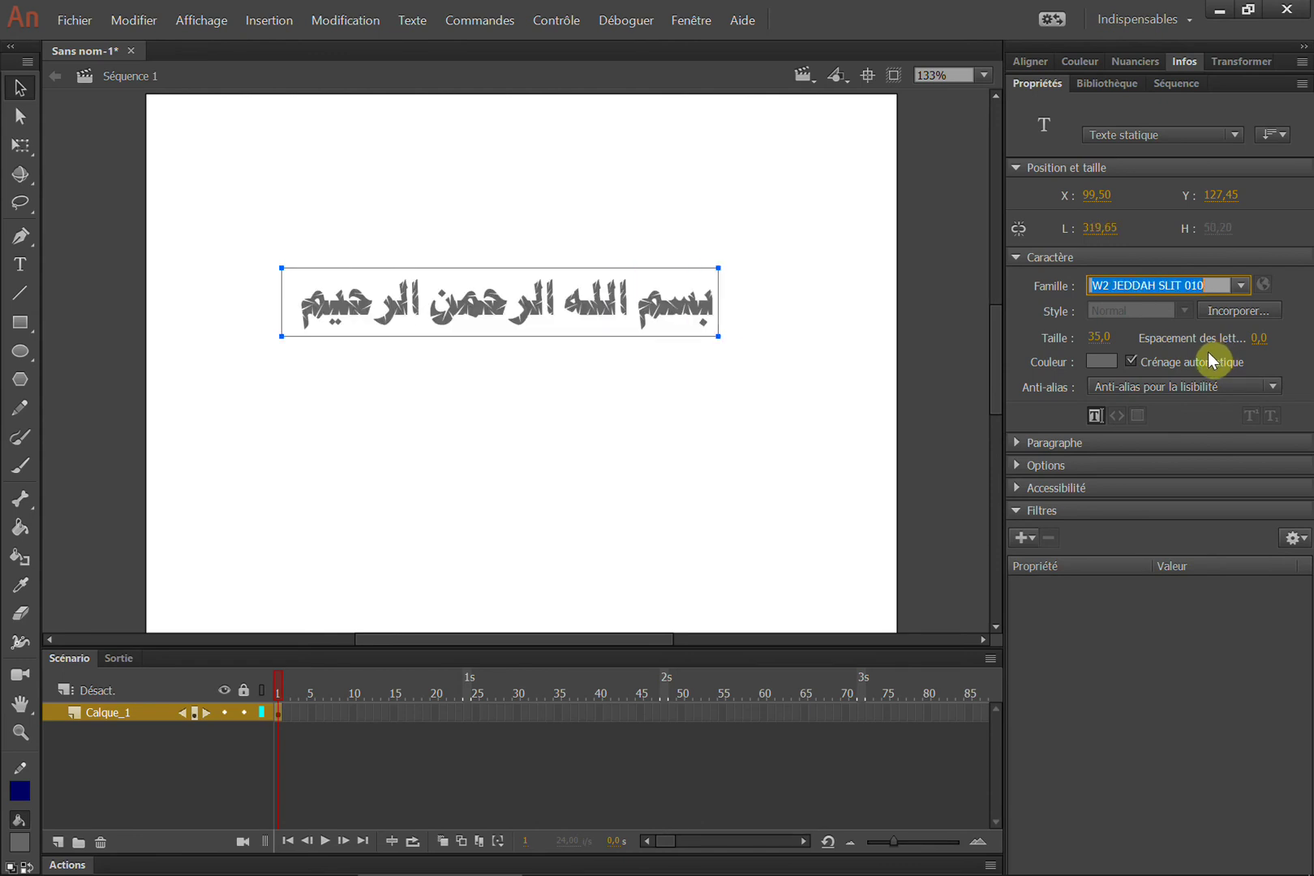
key("Down")
key("Down")
key("Down")
key("Down")
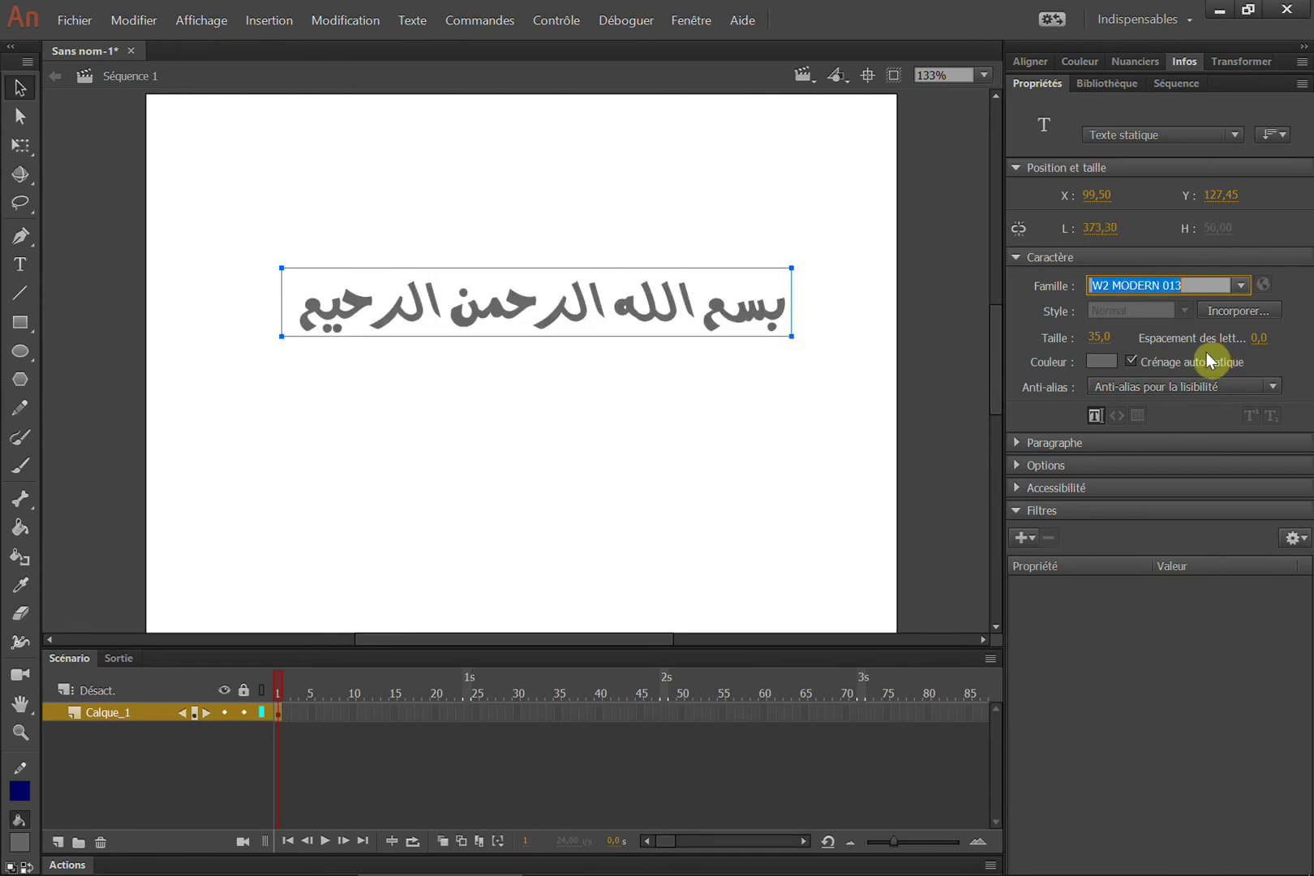
key("Up")
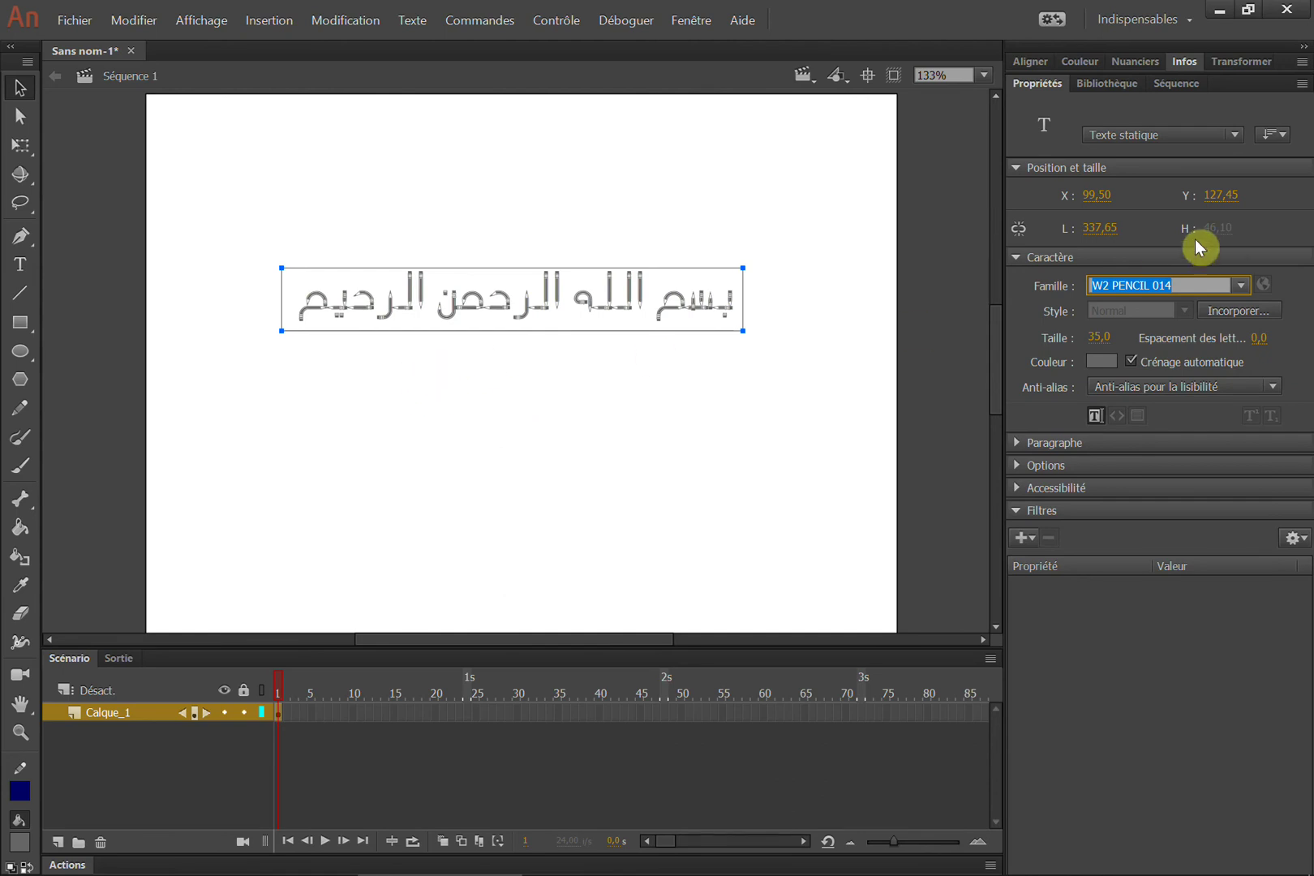
Enlarge the phrase to size 67, shift it to about X -92.3 and inspect its pencil-shaped letters up close.
left_click_drag(1096, 337, 1126, 339)
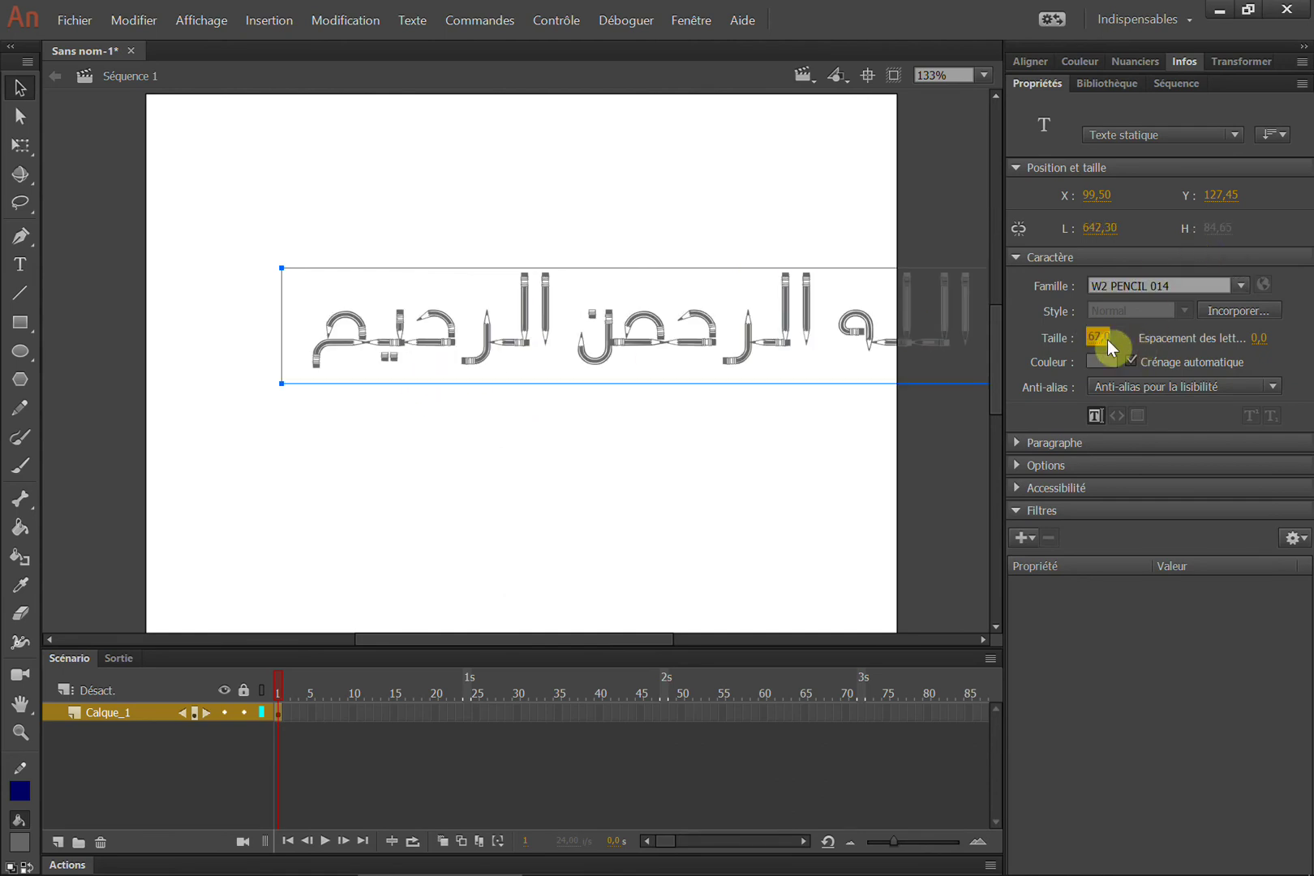
left_click_drag(674, 360, 418, 354)
key("z")
left_click_drag(671, 261, 839, 436)
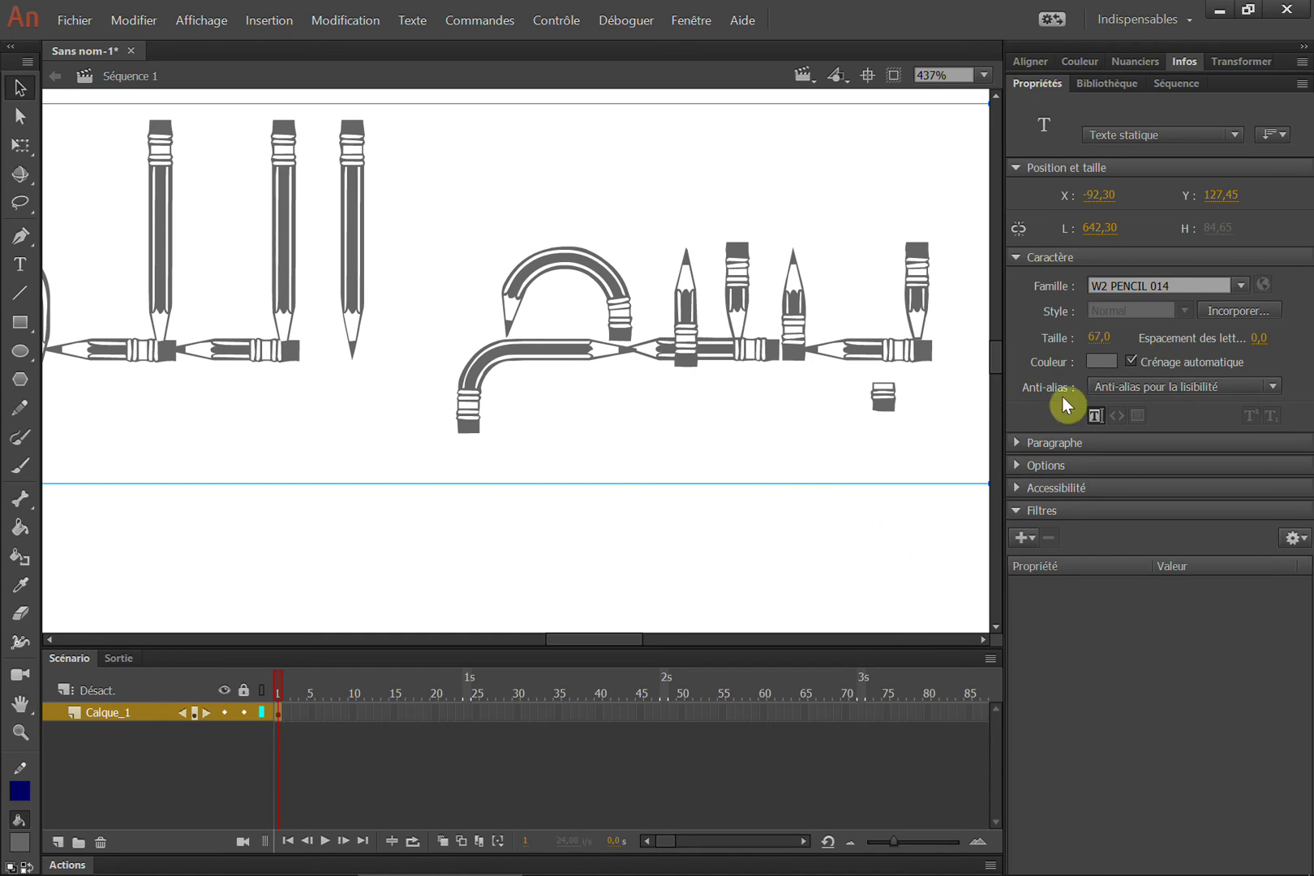
Move the phrase to about X -85.65, Y 129.95 and change its font family through W2 SALAM 015 to W2 TAIF 017.
left_click(1238, 294)
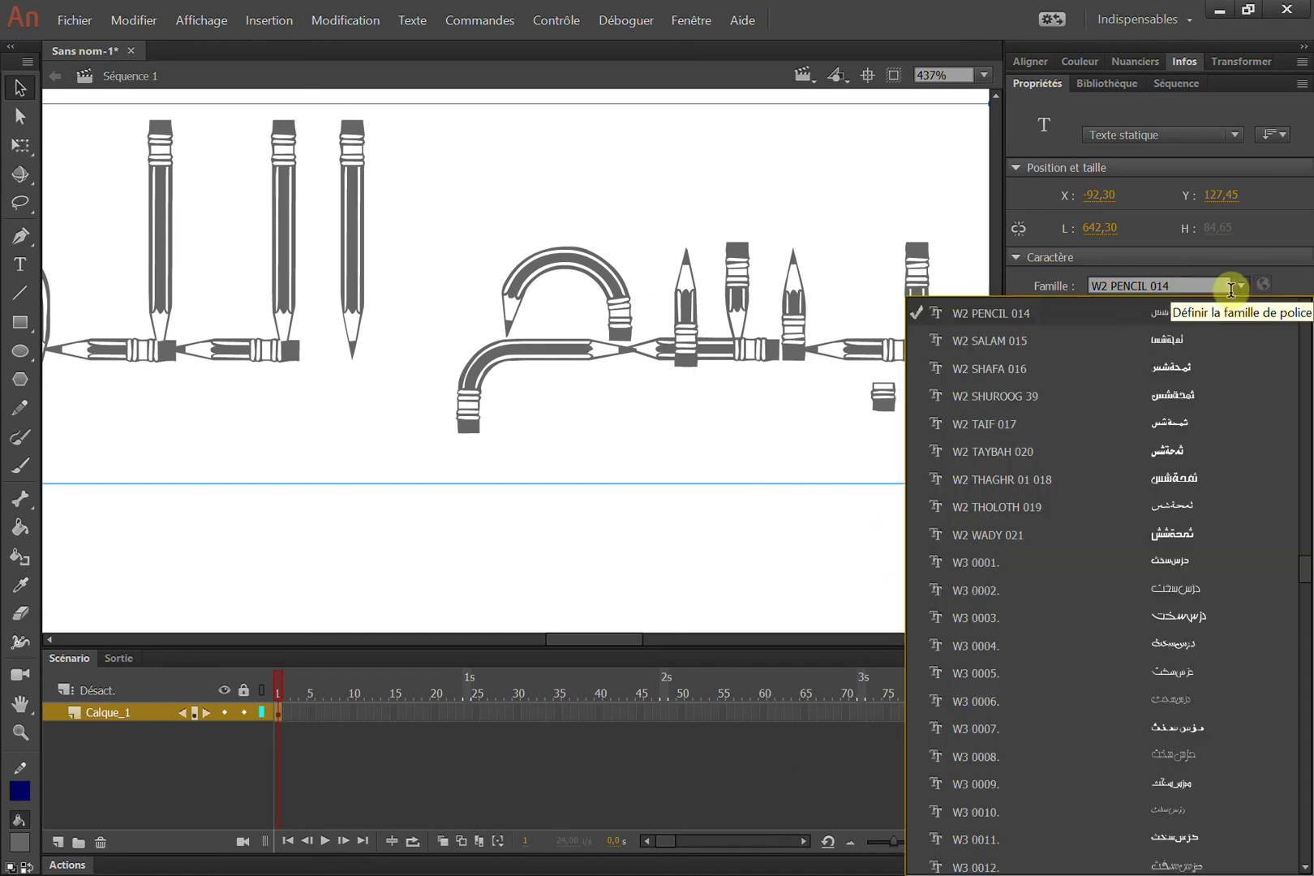
left_click(1294, 341)
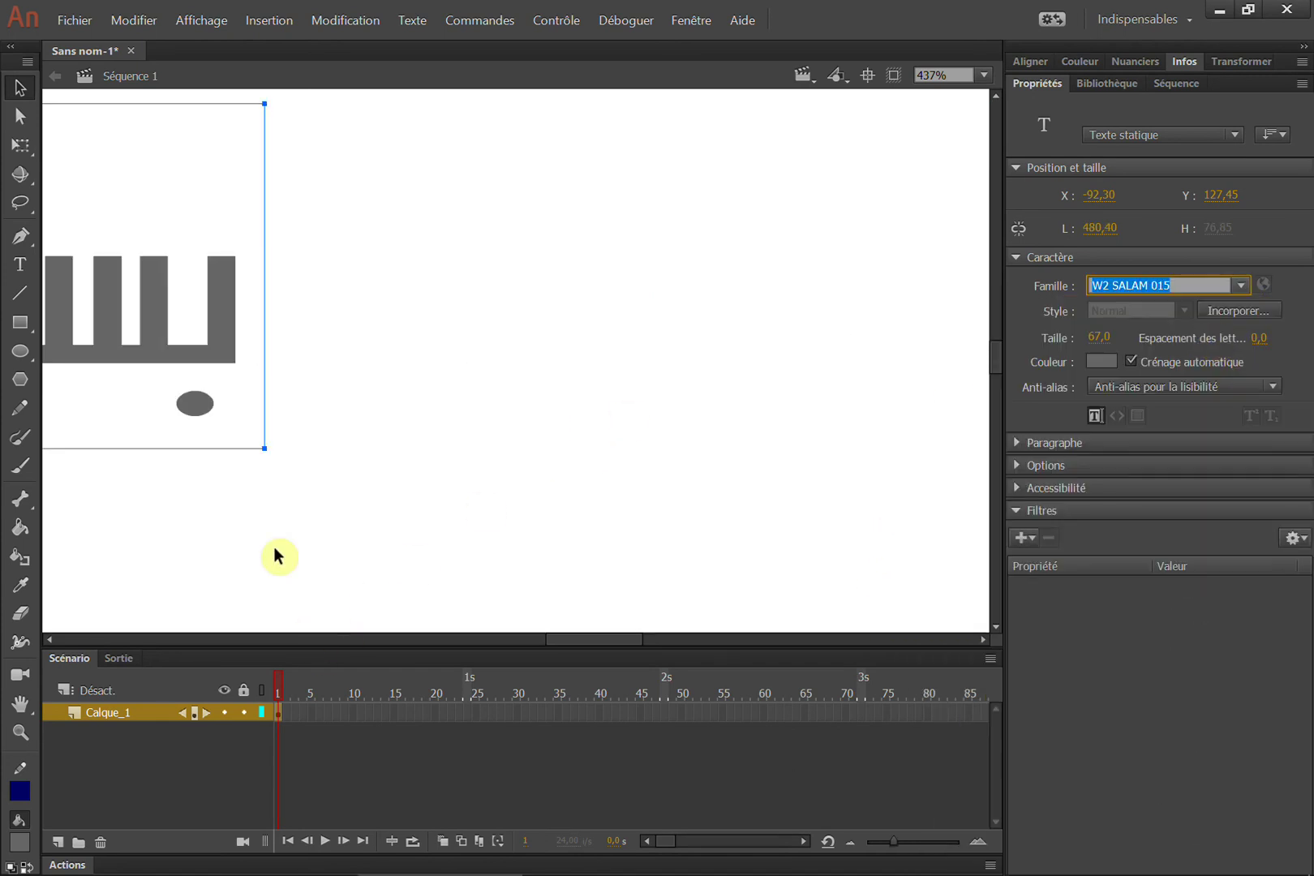
left_click_drag(254, 427, 283, 435)
left_click_drag(451, 411, 546, 428)
left_click(1237, 286)
left_click(1237, 286)
key("Down")
key("Down")
key("Down")
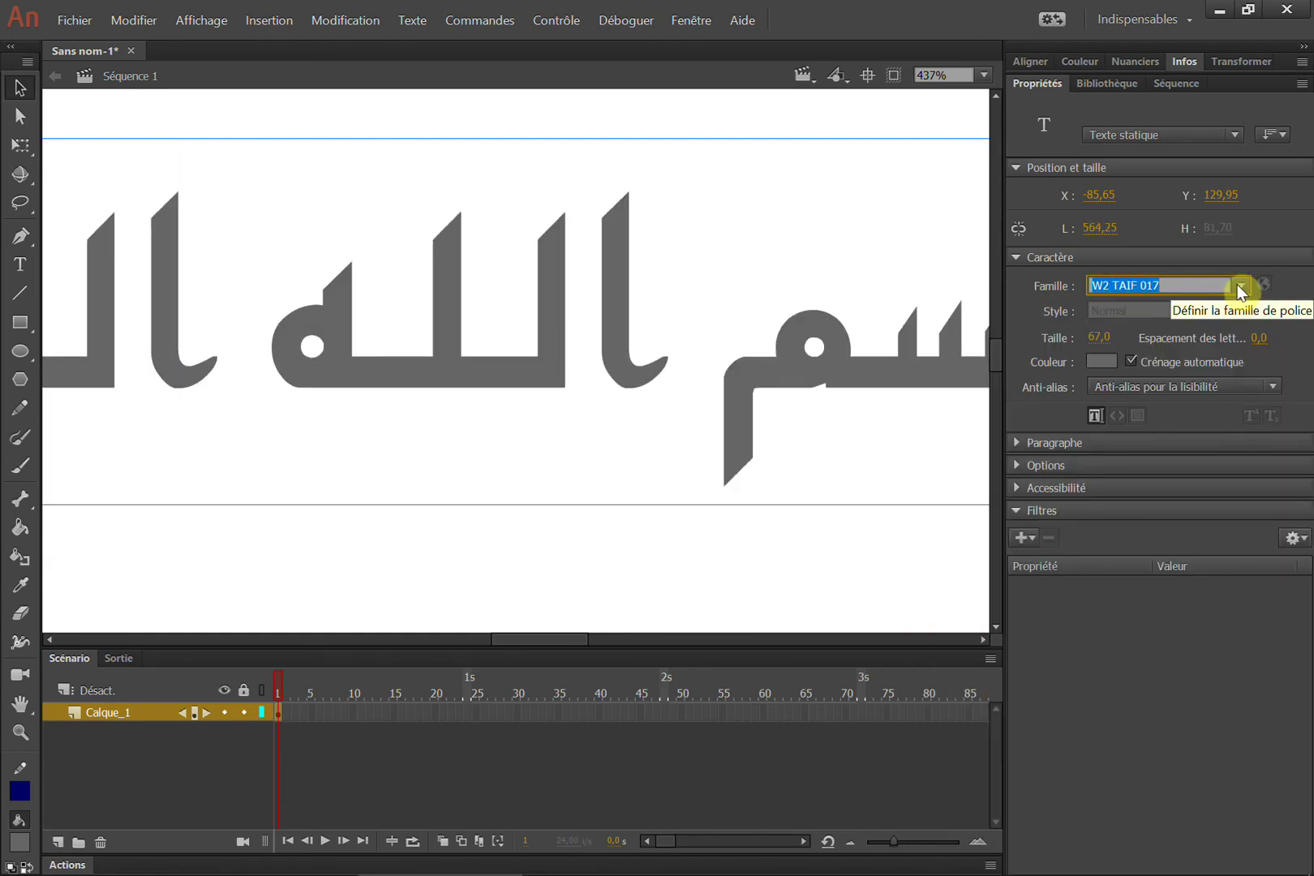
Inspect the phrase's letter joins up close and move it to about X -44.5.
left_click(624, 381)
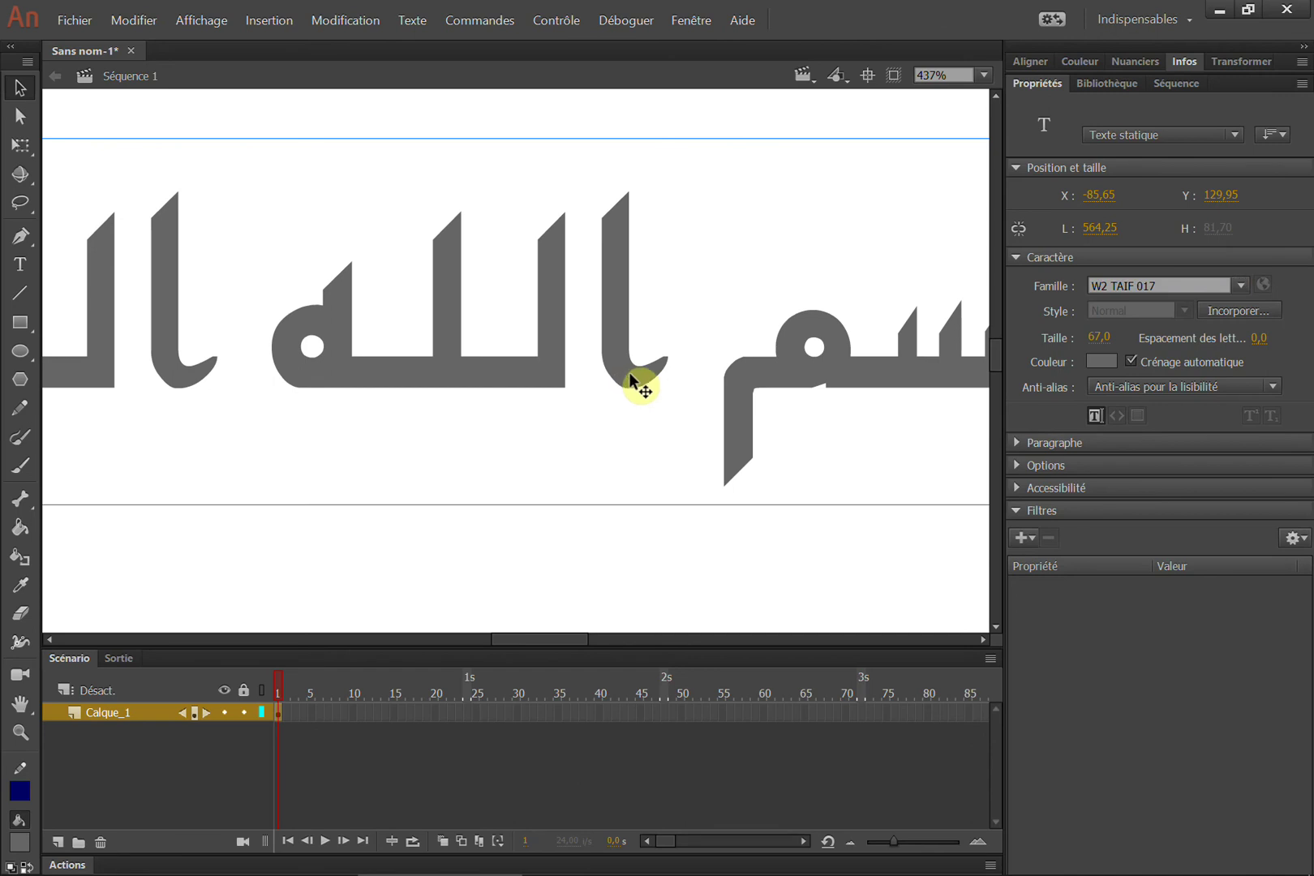
left_click(542, 370)
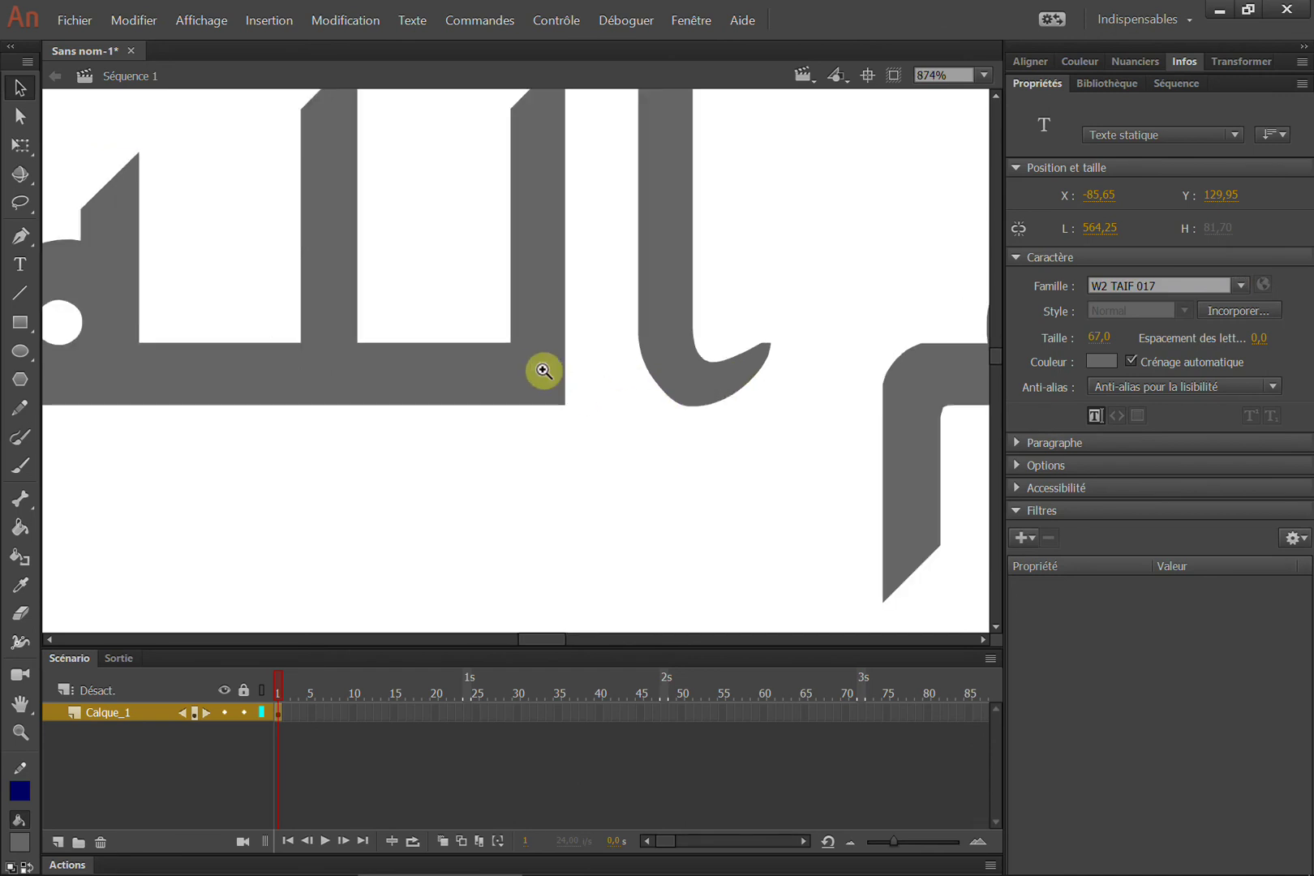
left_click(543, 371, "alt")
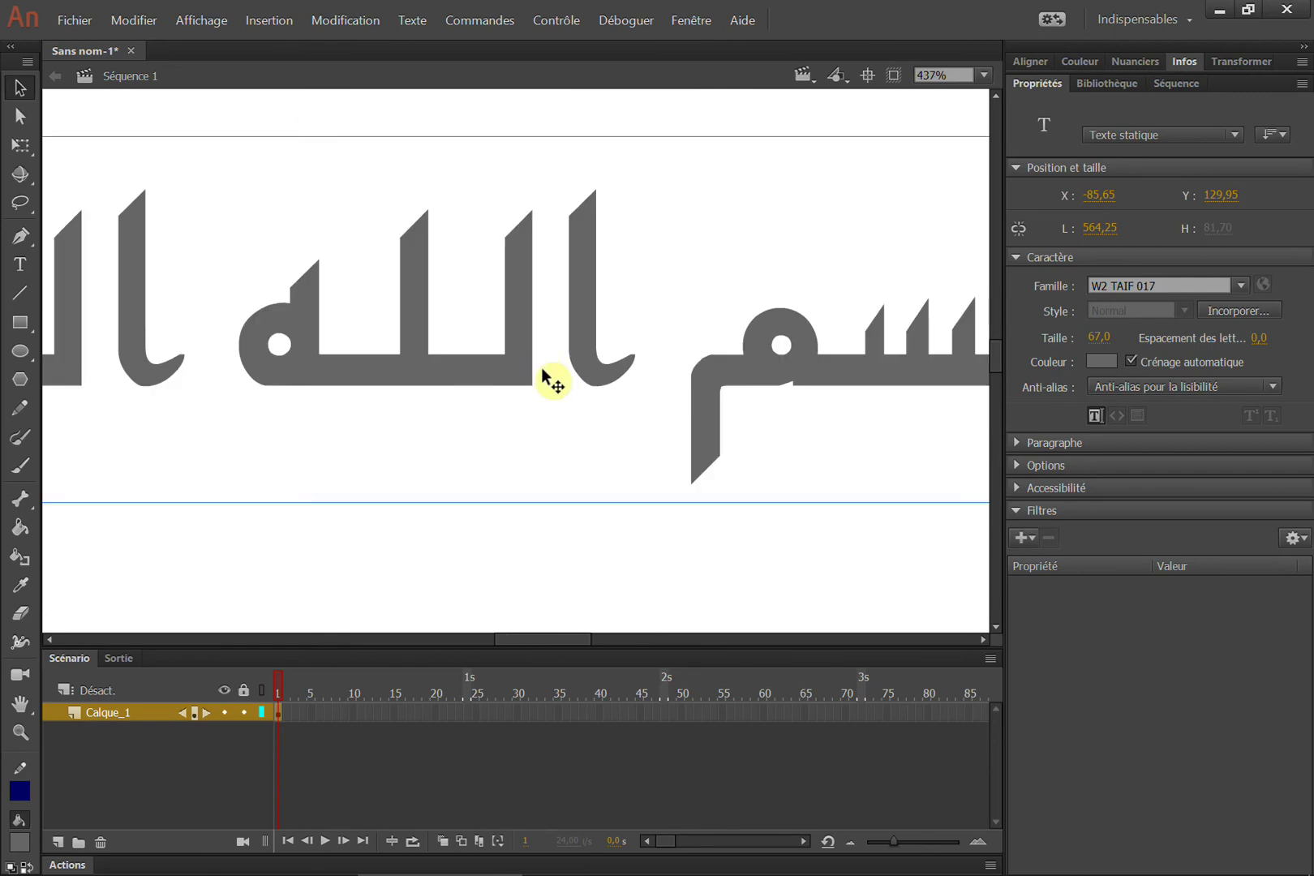
left_click(542, 370, "alt")
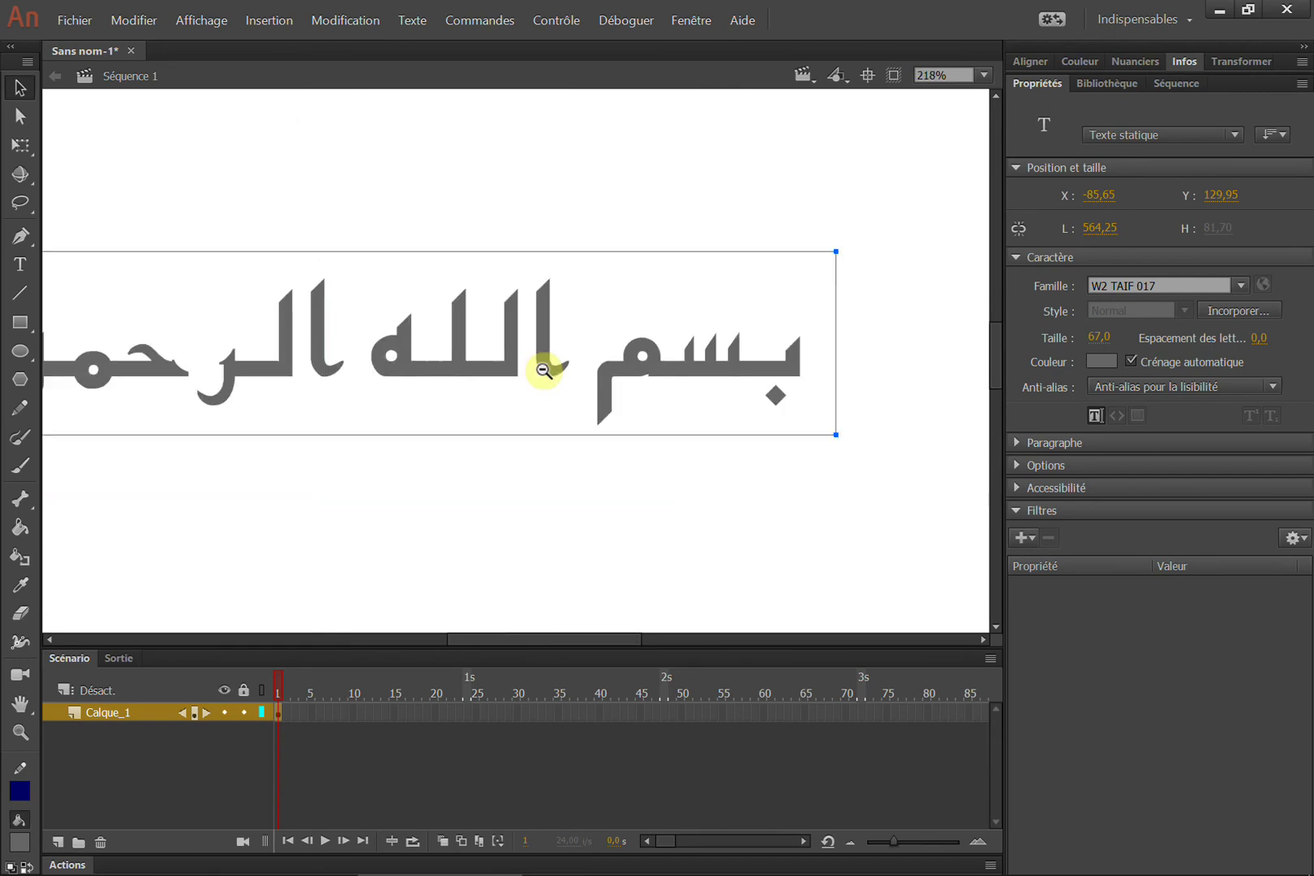
left_click_drag(247, 346, 340, 345)
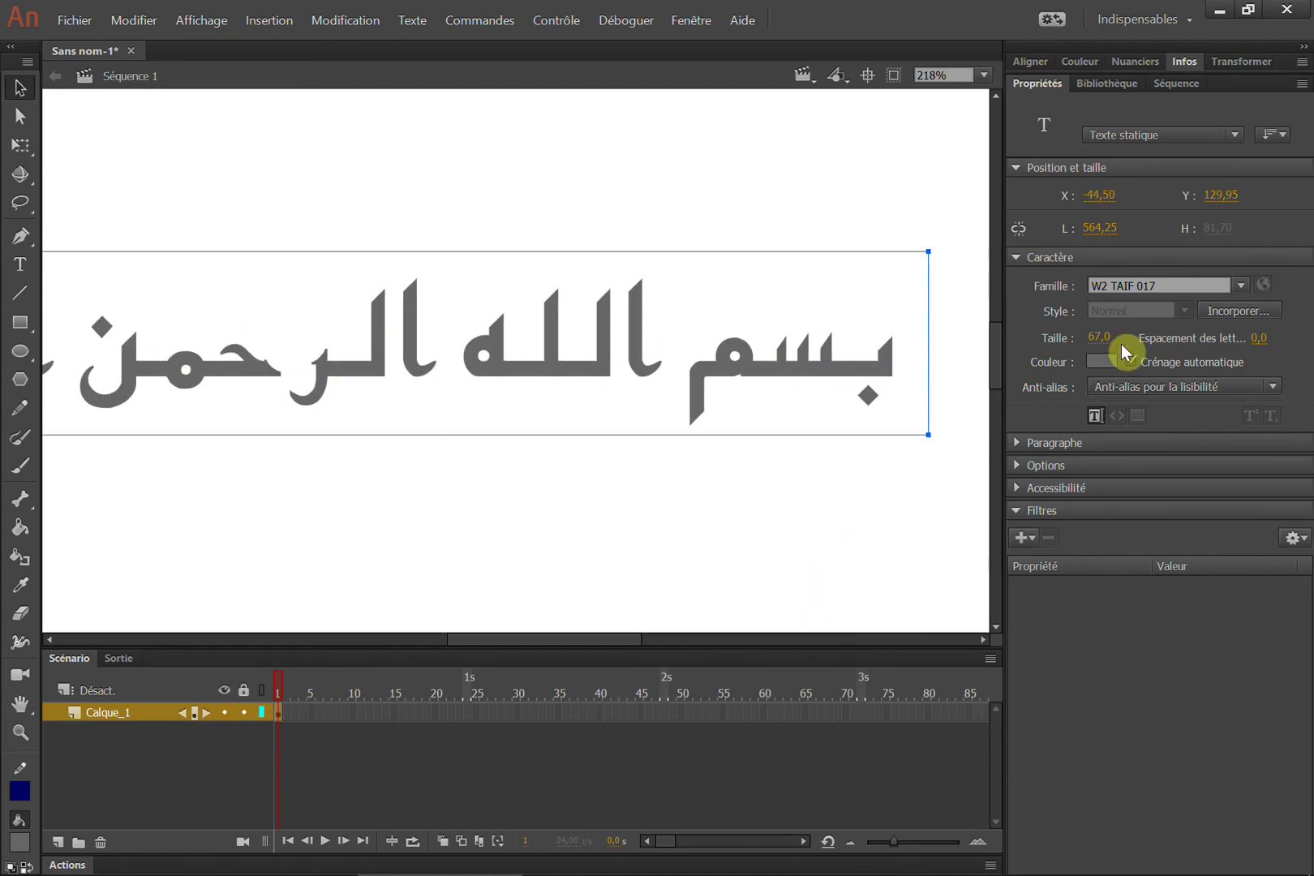
Preview the phrase in the remaining W2 fonts and in W3 0001 from the next series.
left_click(1241, 286)
left_click(1241, 288)
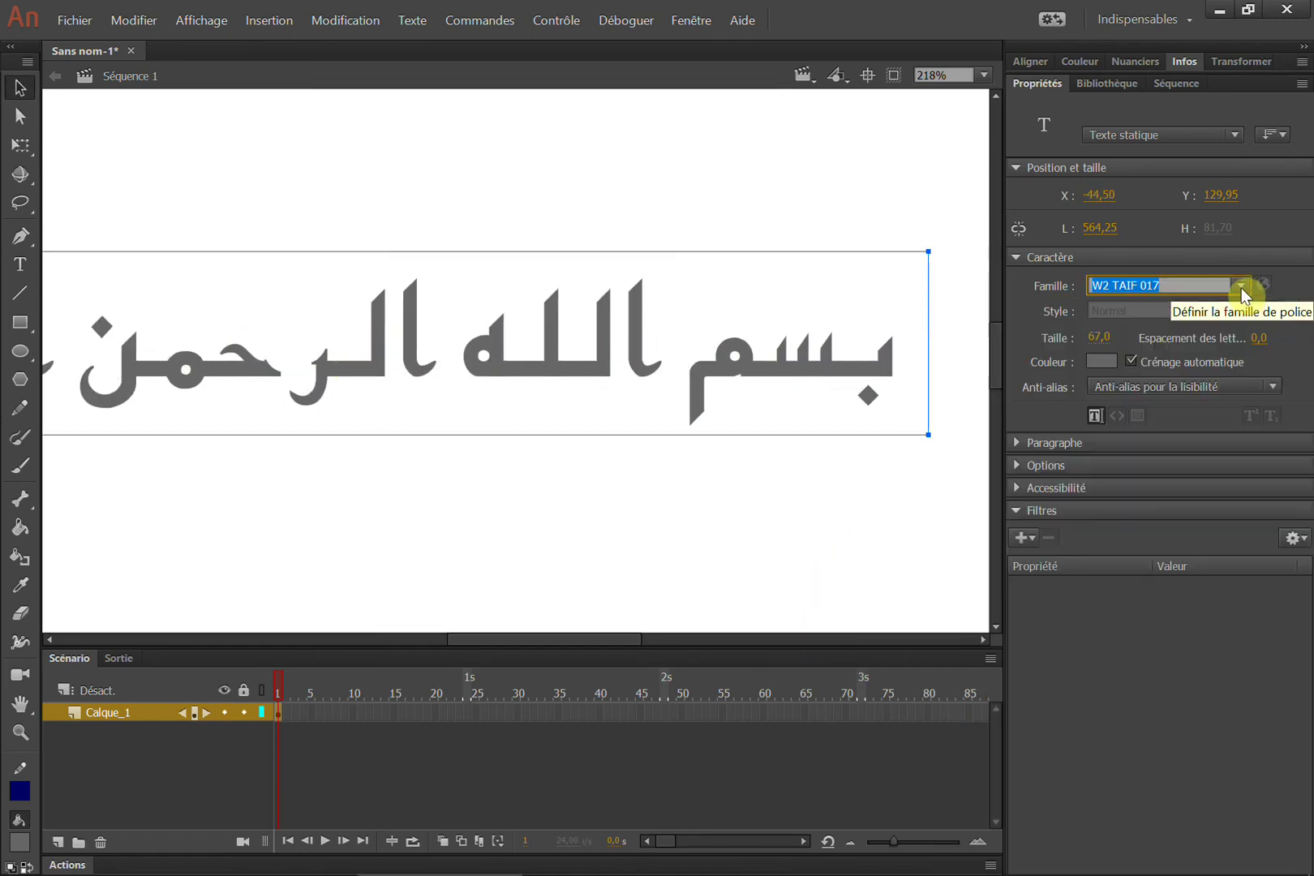
key("Down")
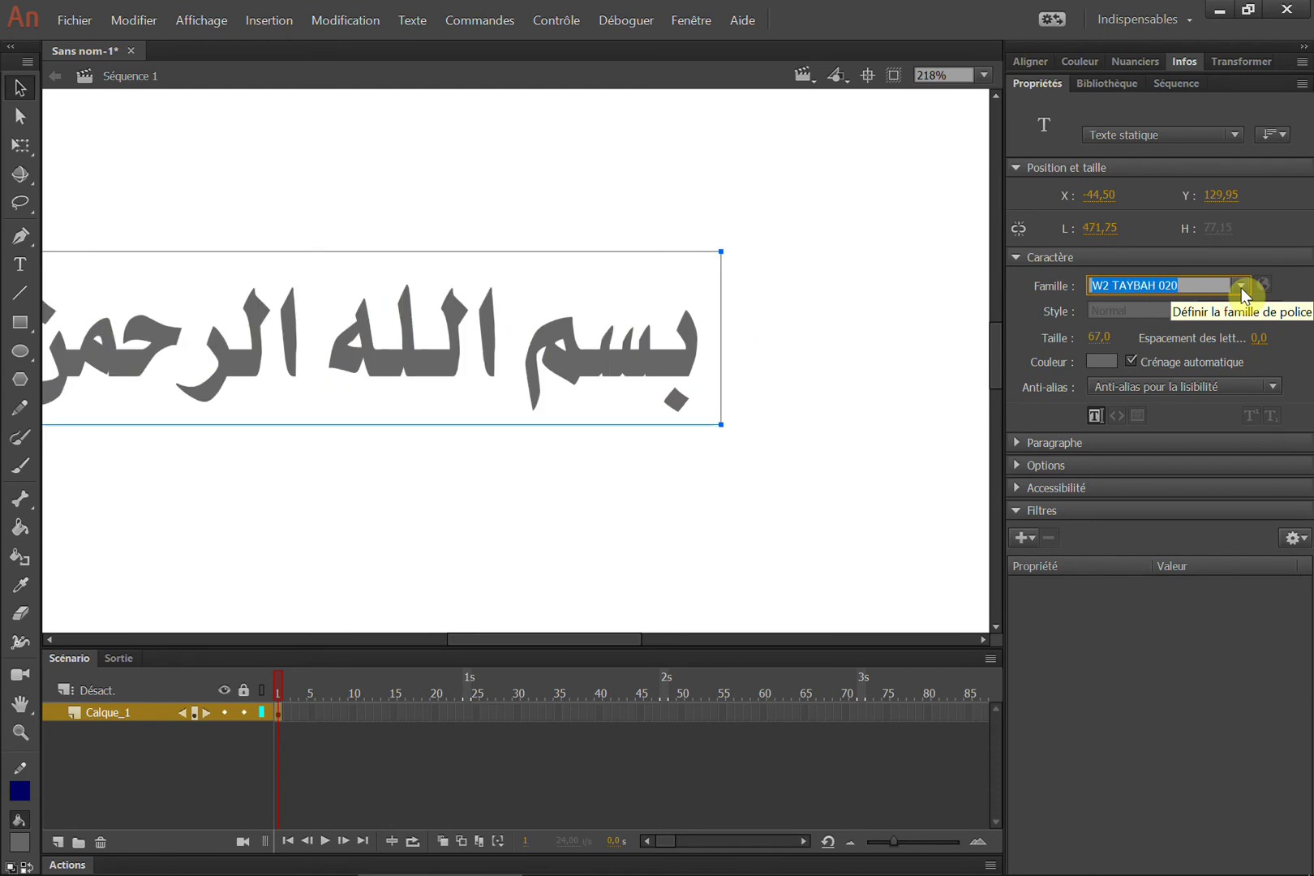
key("Down")
key("Down")
key("Down")
key("Down")
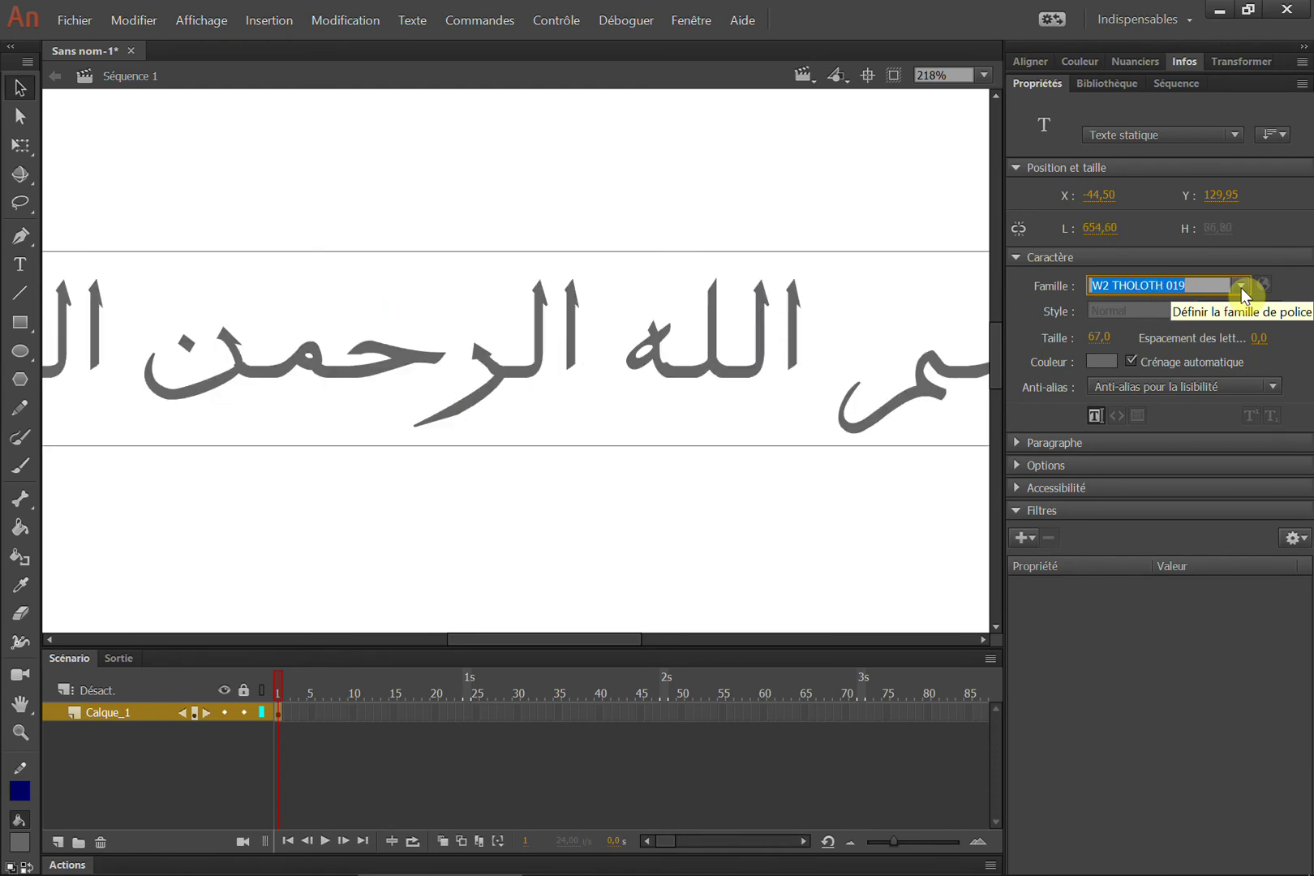
key("Down")
key("Up")
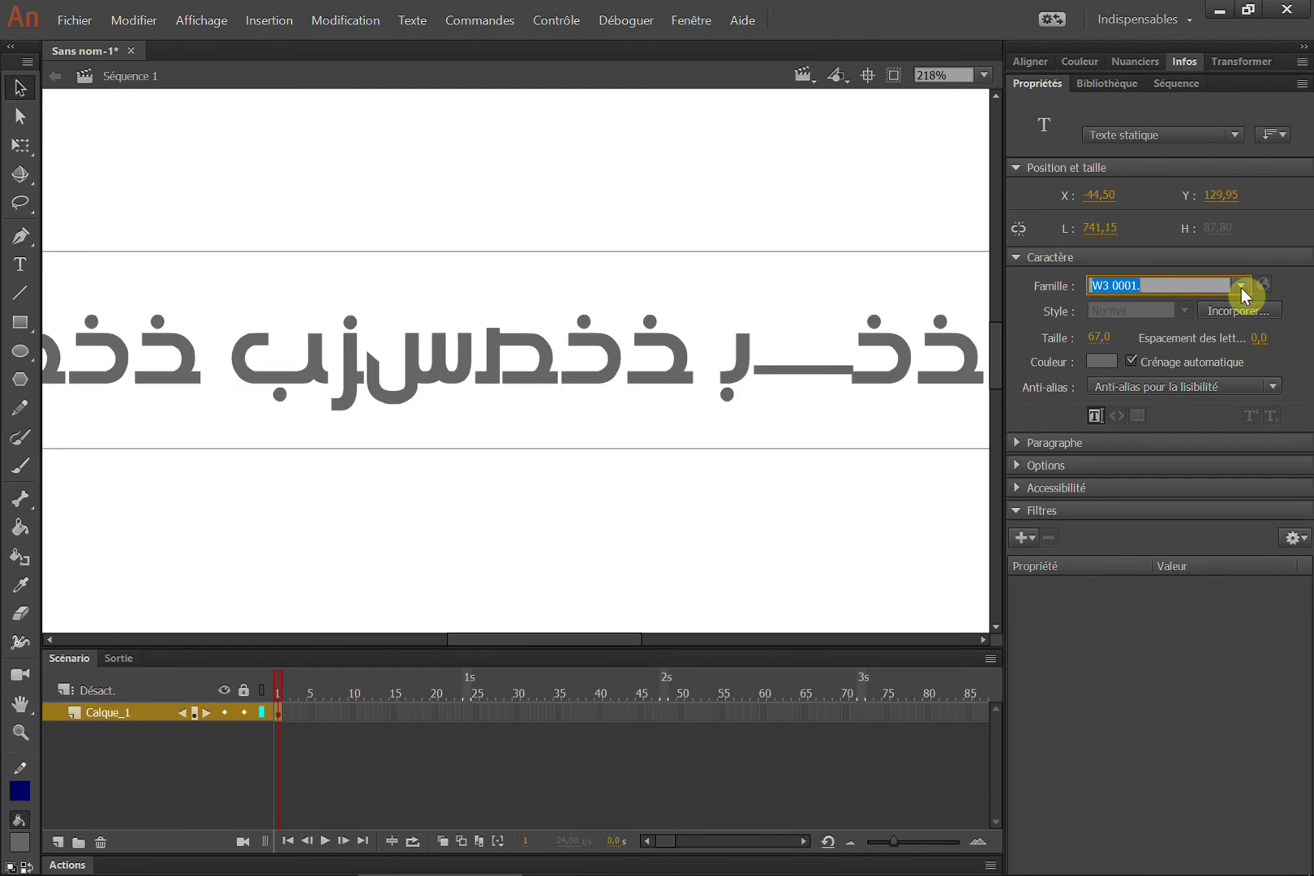
mouse_move(601, 868)
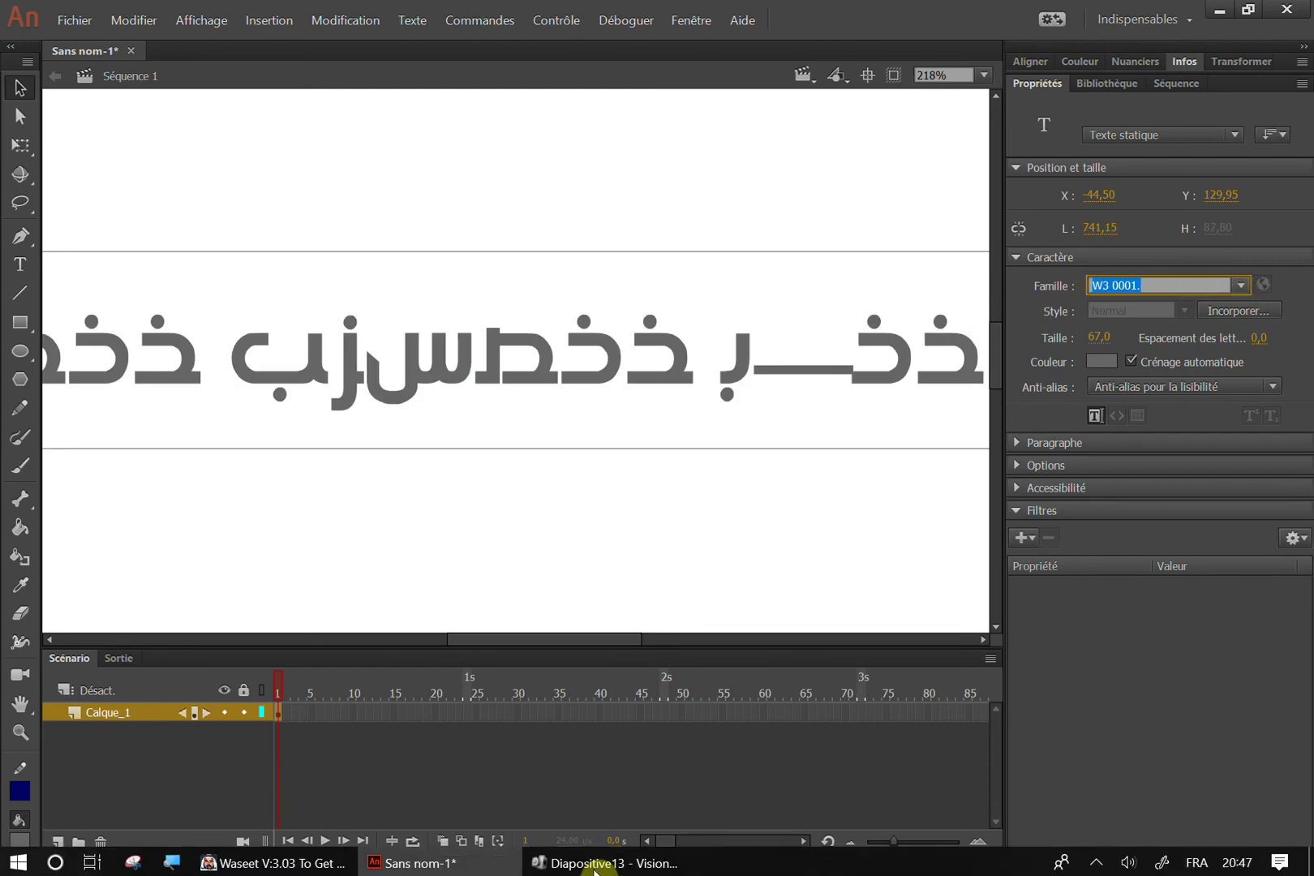
left_click(244, 861)
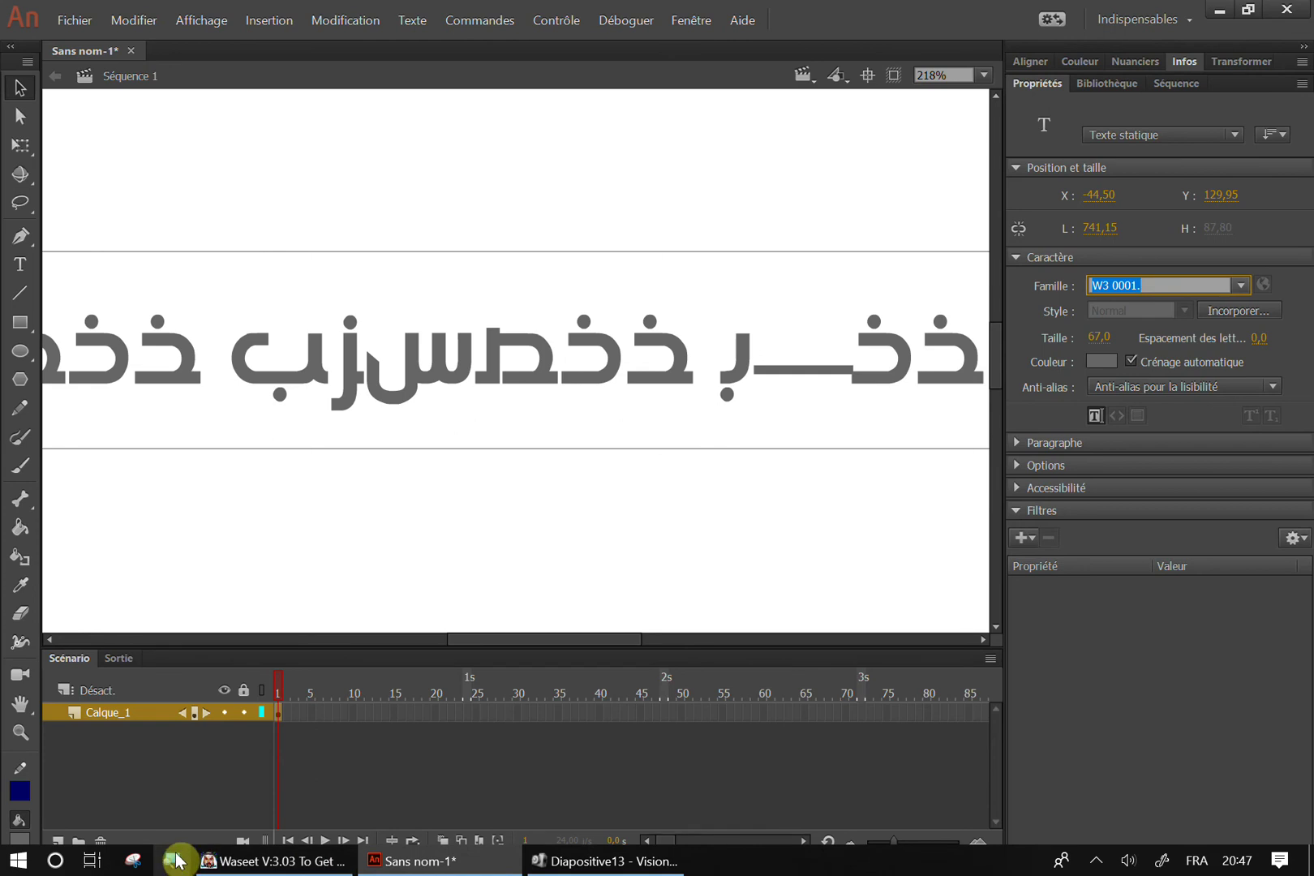
key("super+plus")
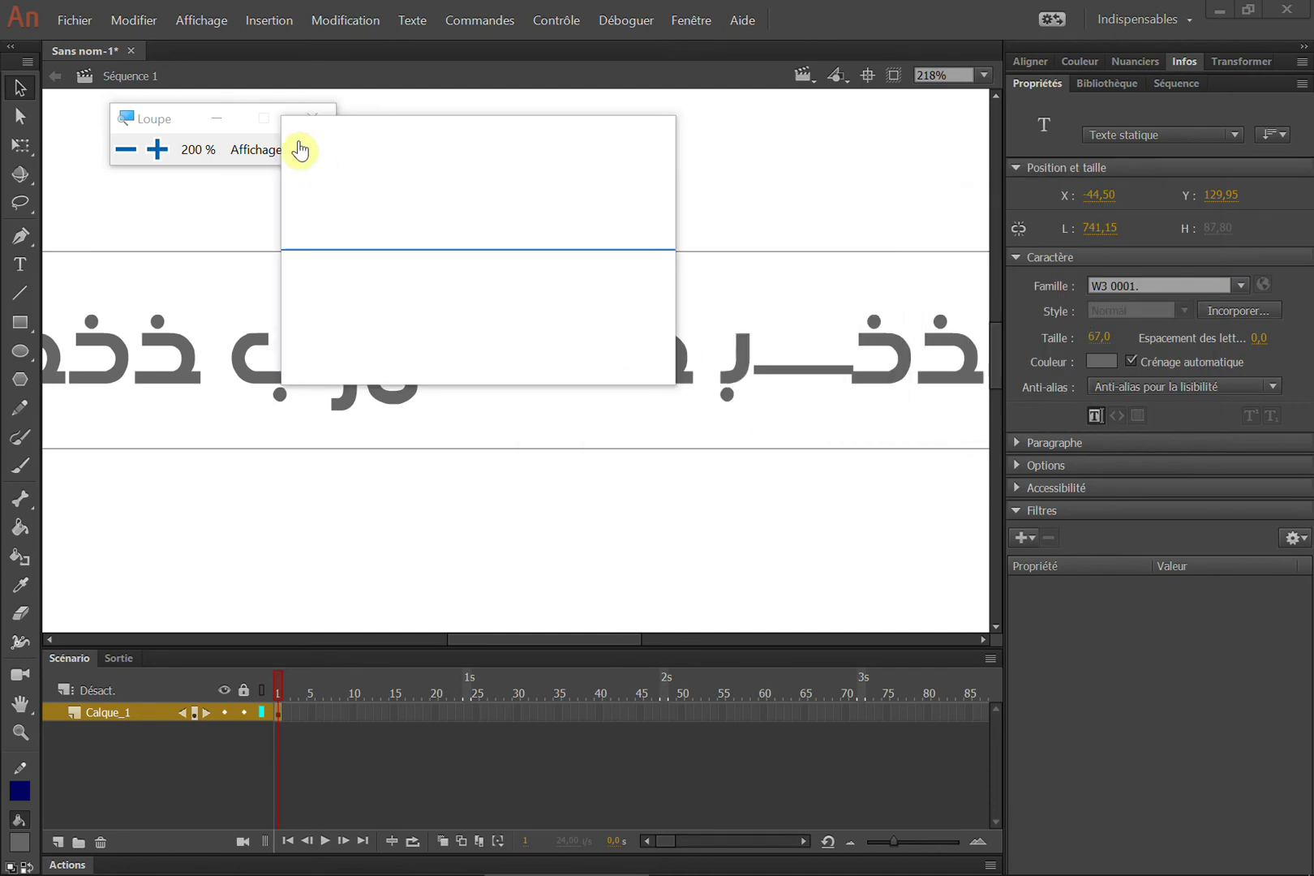
left_click(328, 122)
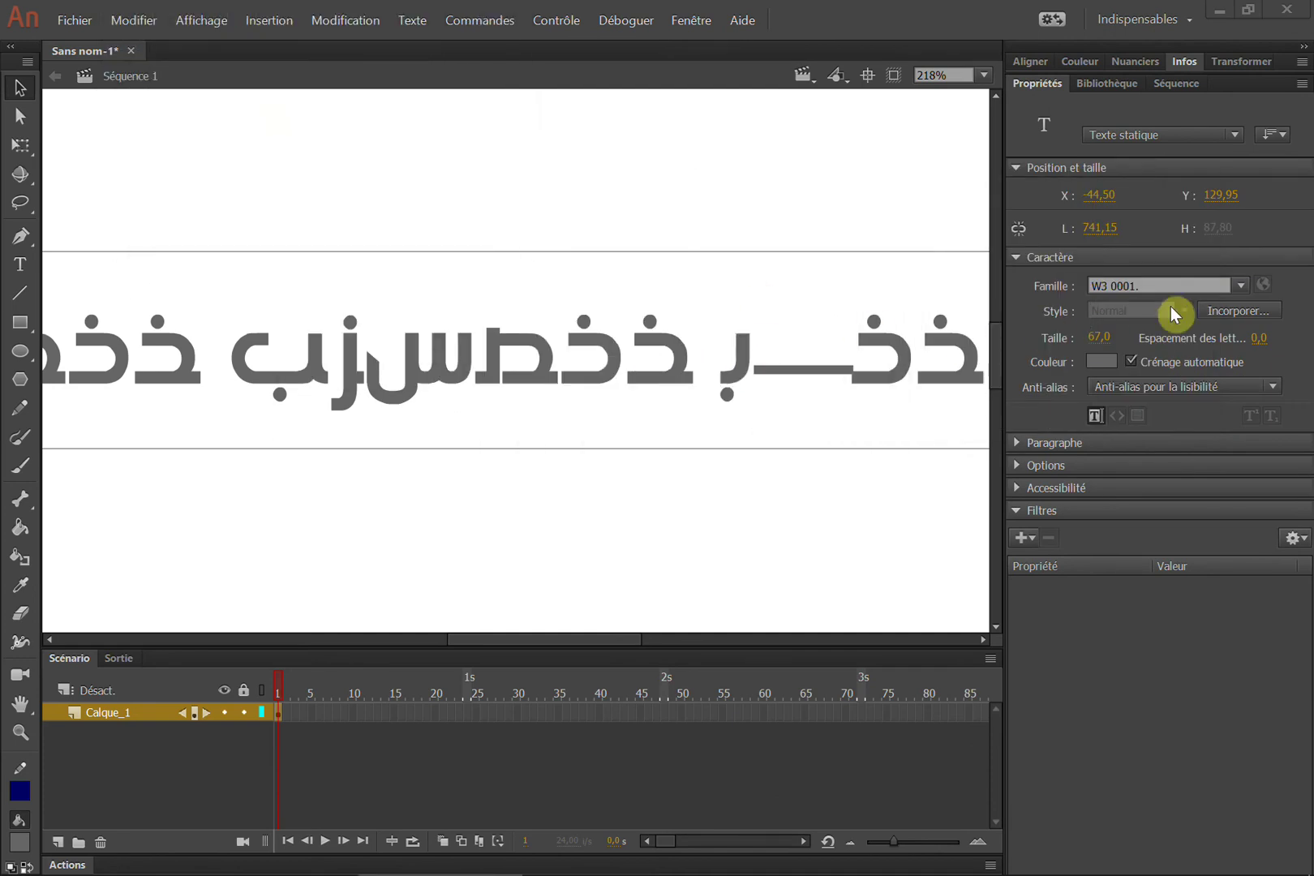
Switch the phrase back to the W2 series with W2 WADY 021, ending on W2 TAIF 017.
left_click(1234, 283)
scroll(1127, 333, "up", 1)
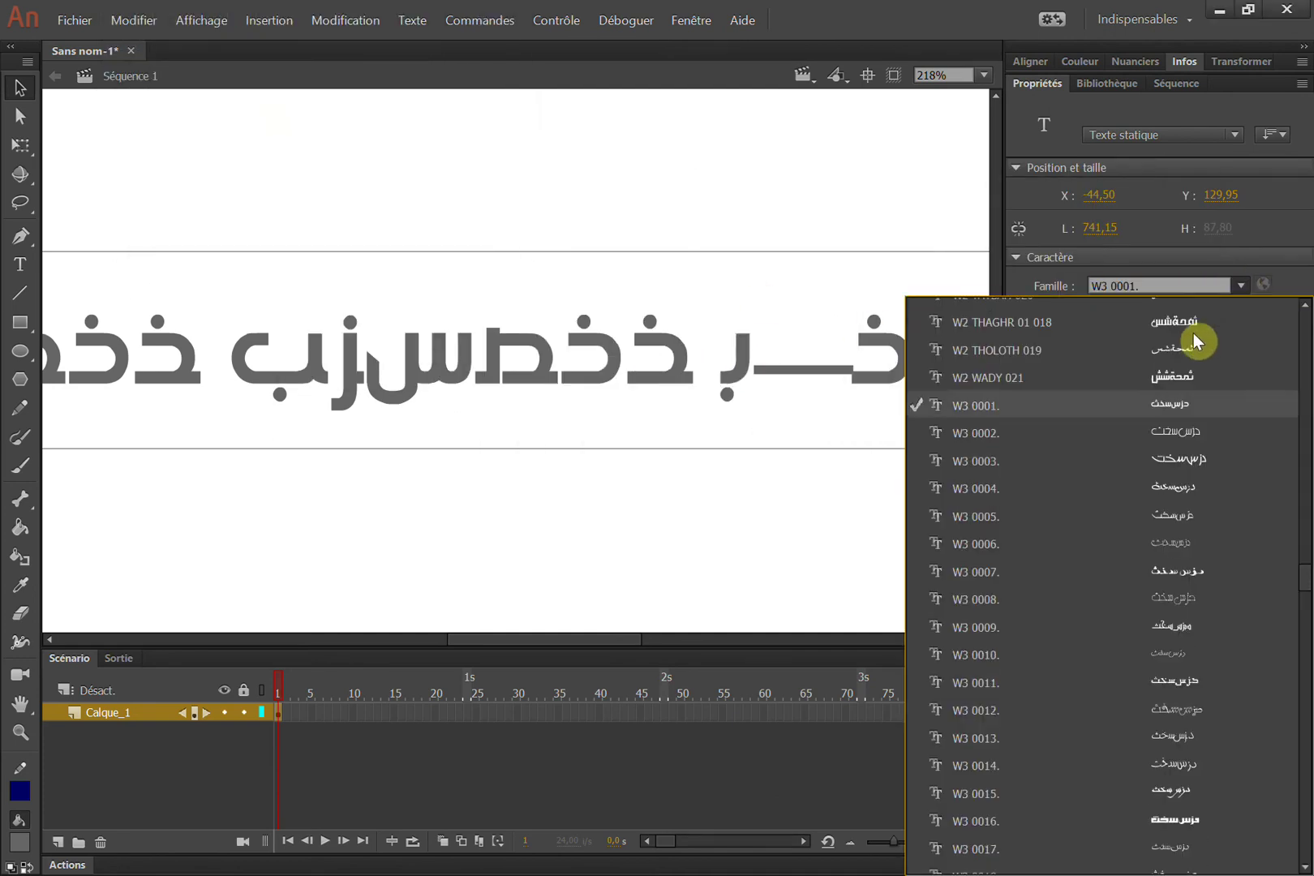
left_click(1146, 378)
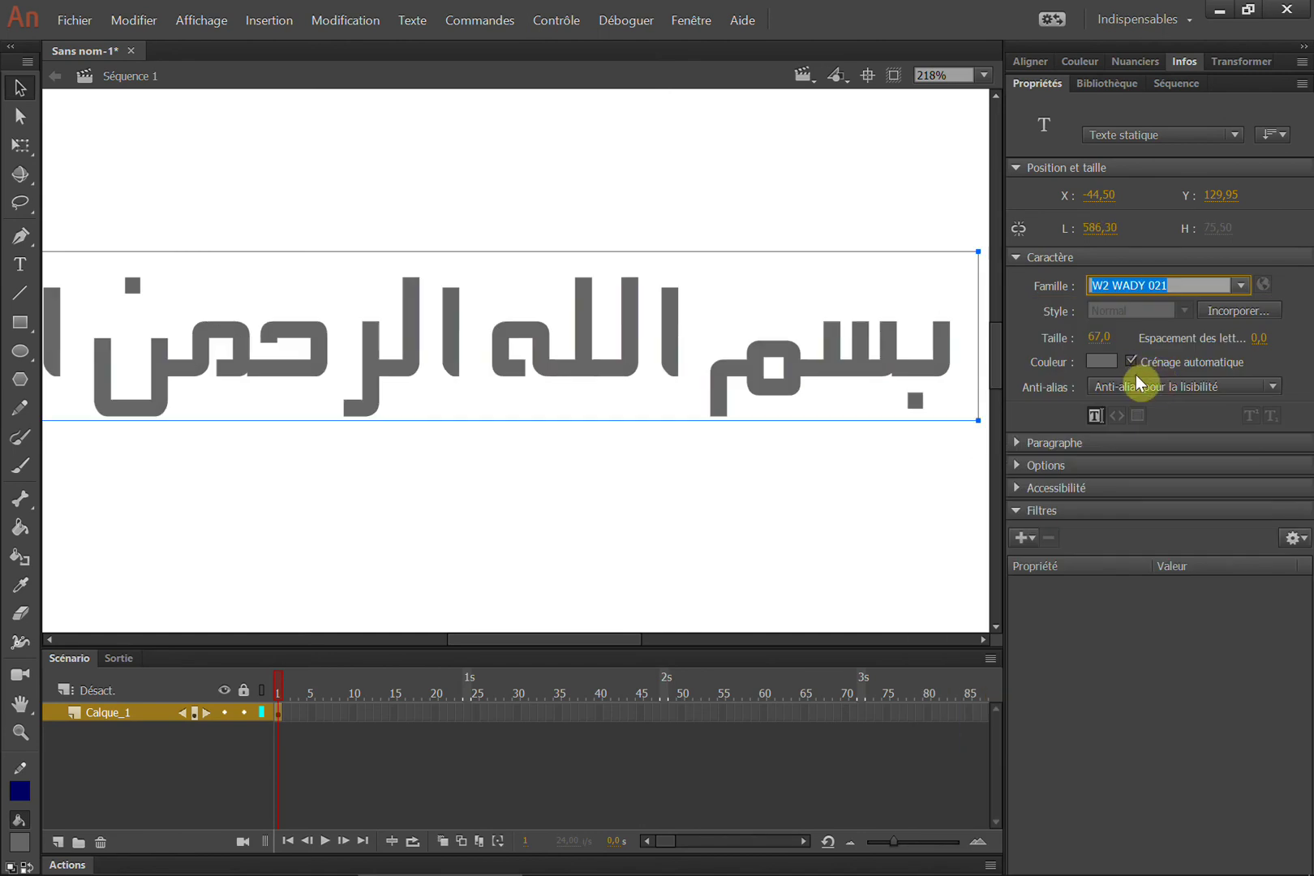
key("Up")
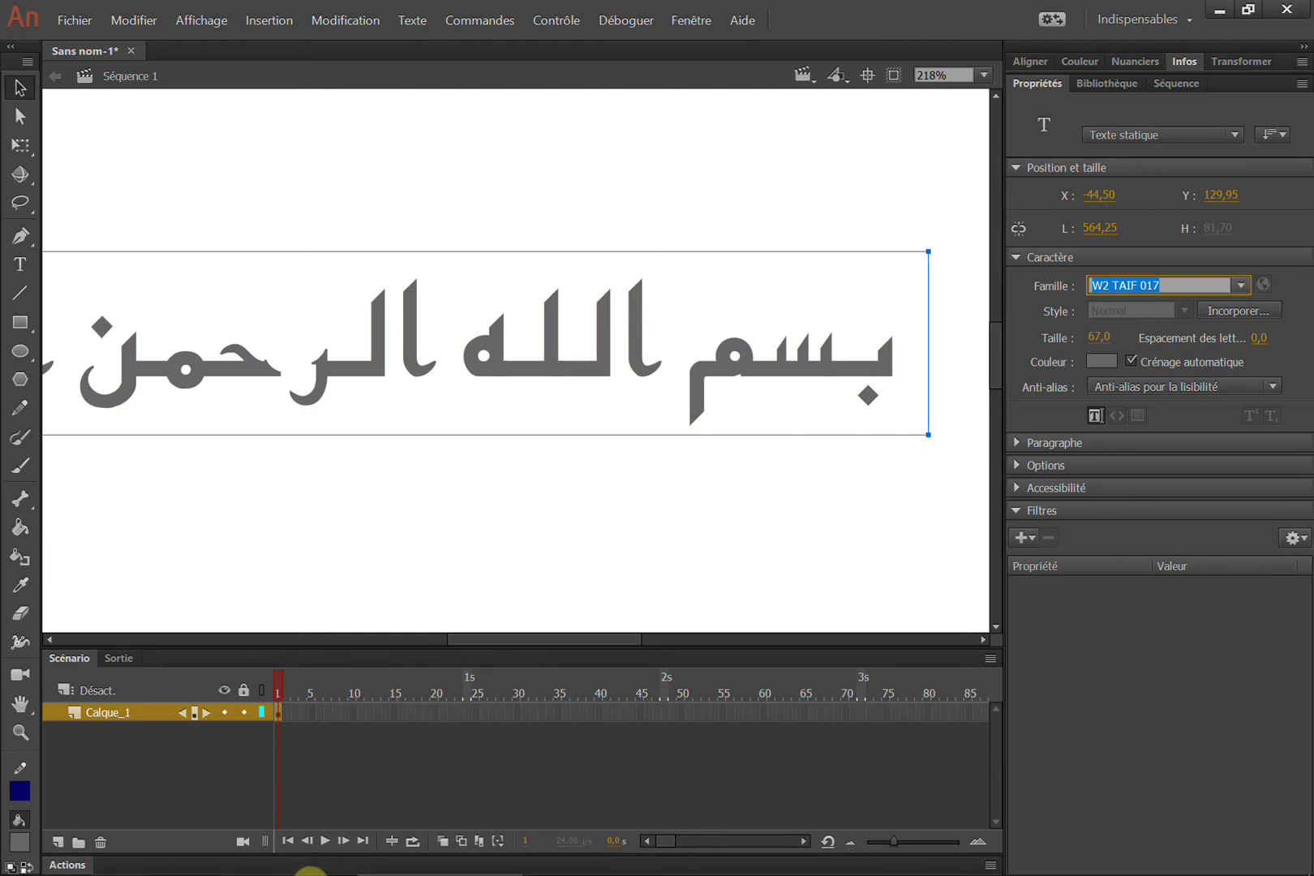
Switch to Waseet, replace the phrase with the word كرة and copy it.
left_click(274, 860)
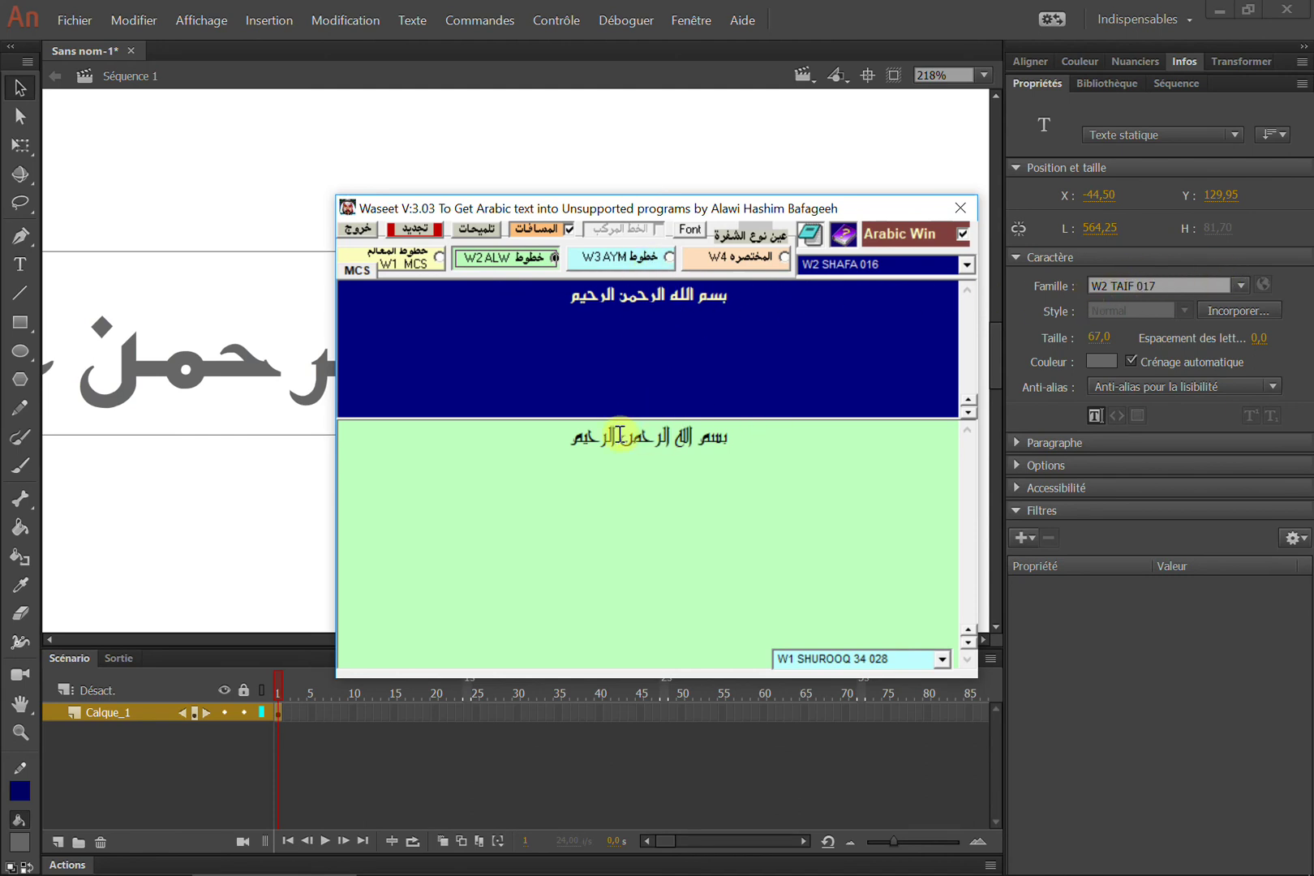
left_click_drag(745, 439, 542, 435)
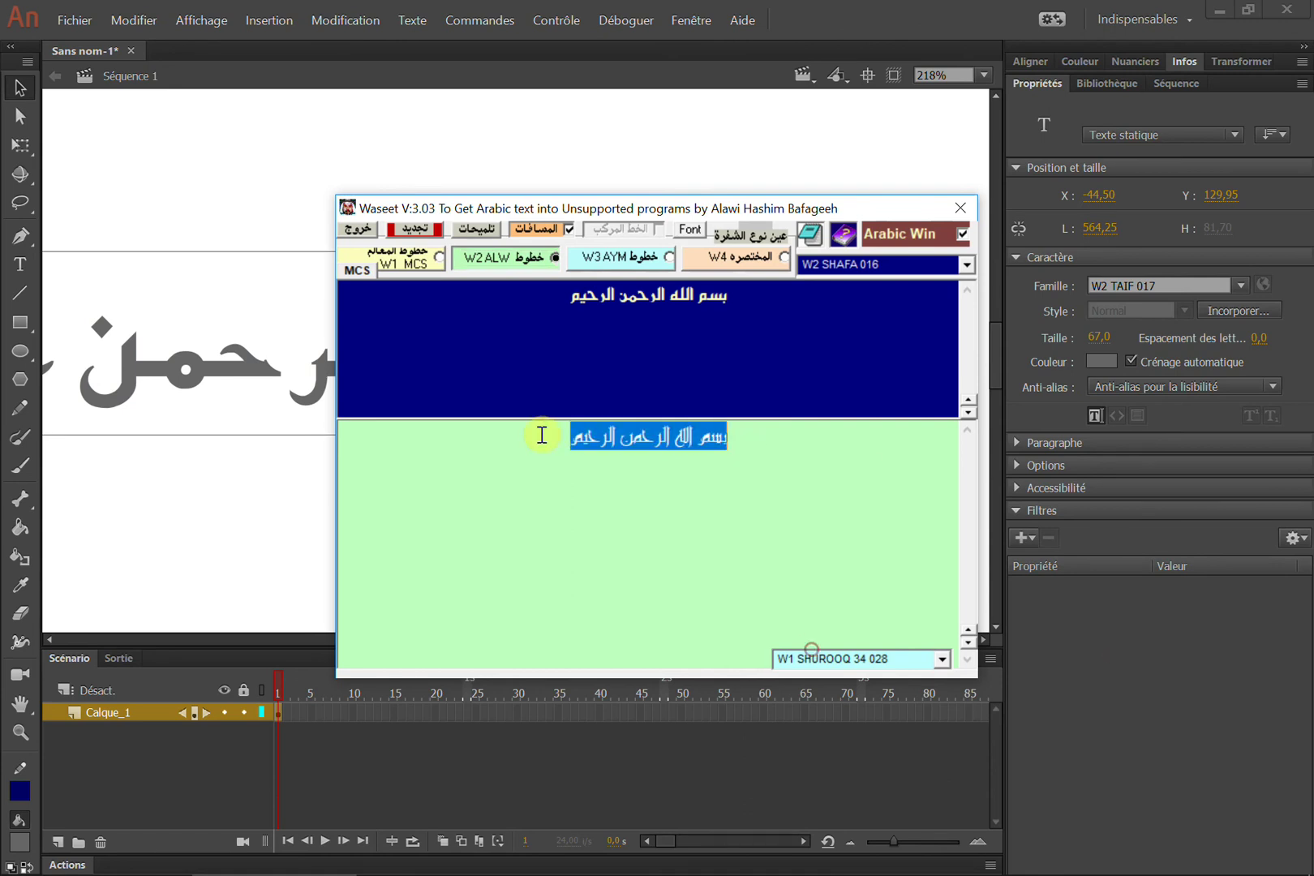
type("mv,")
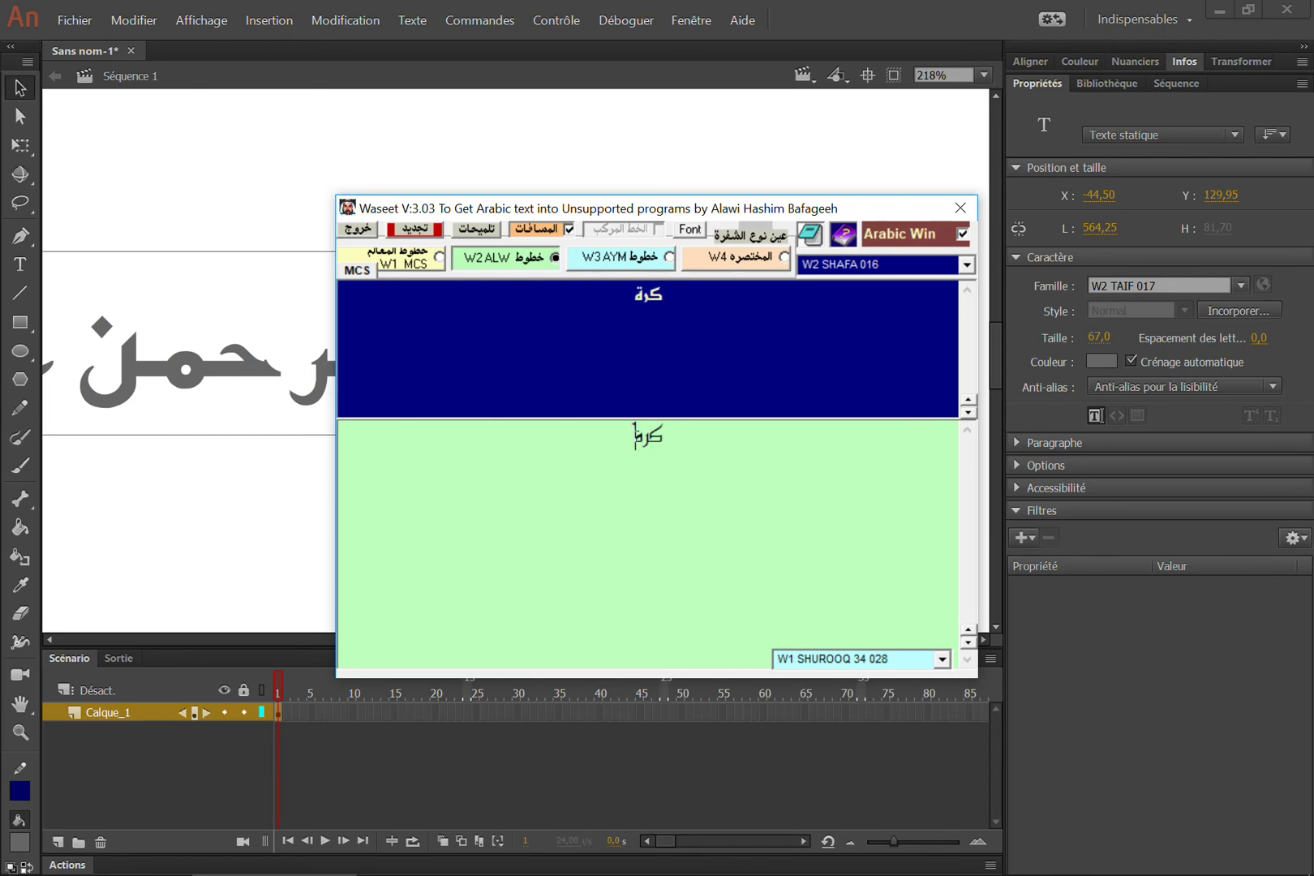
key("Home")
Return to Animate and add a static text with the copied word كرة below the phrase, at about X 249, Y 237.45.
left_click(293, 363)
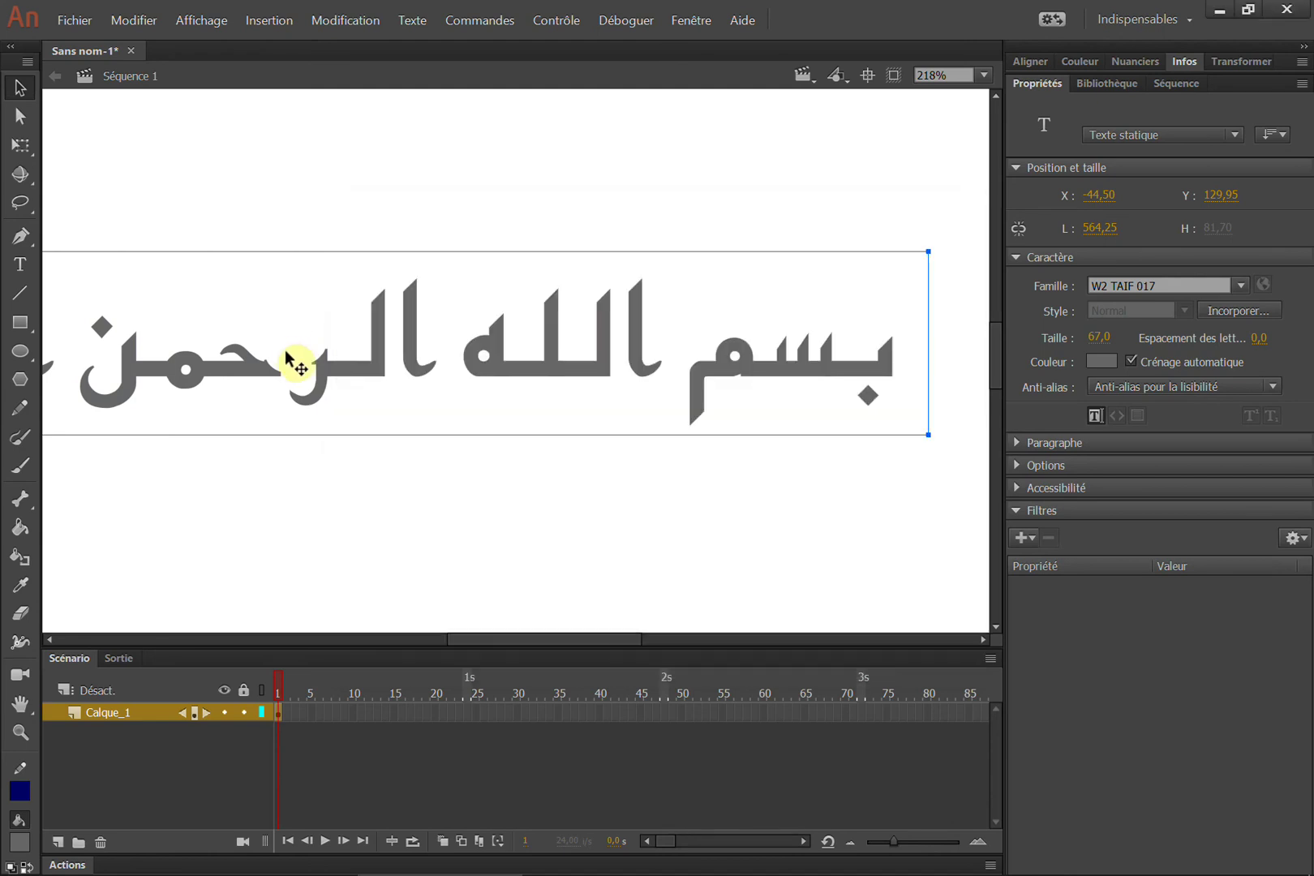
double_click(20, 703)
left_click(21, 263)
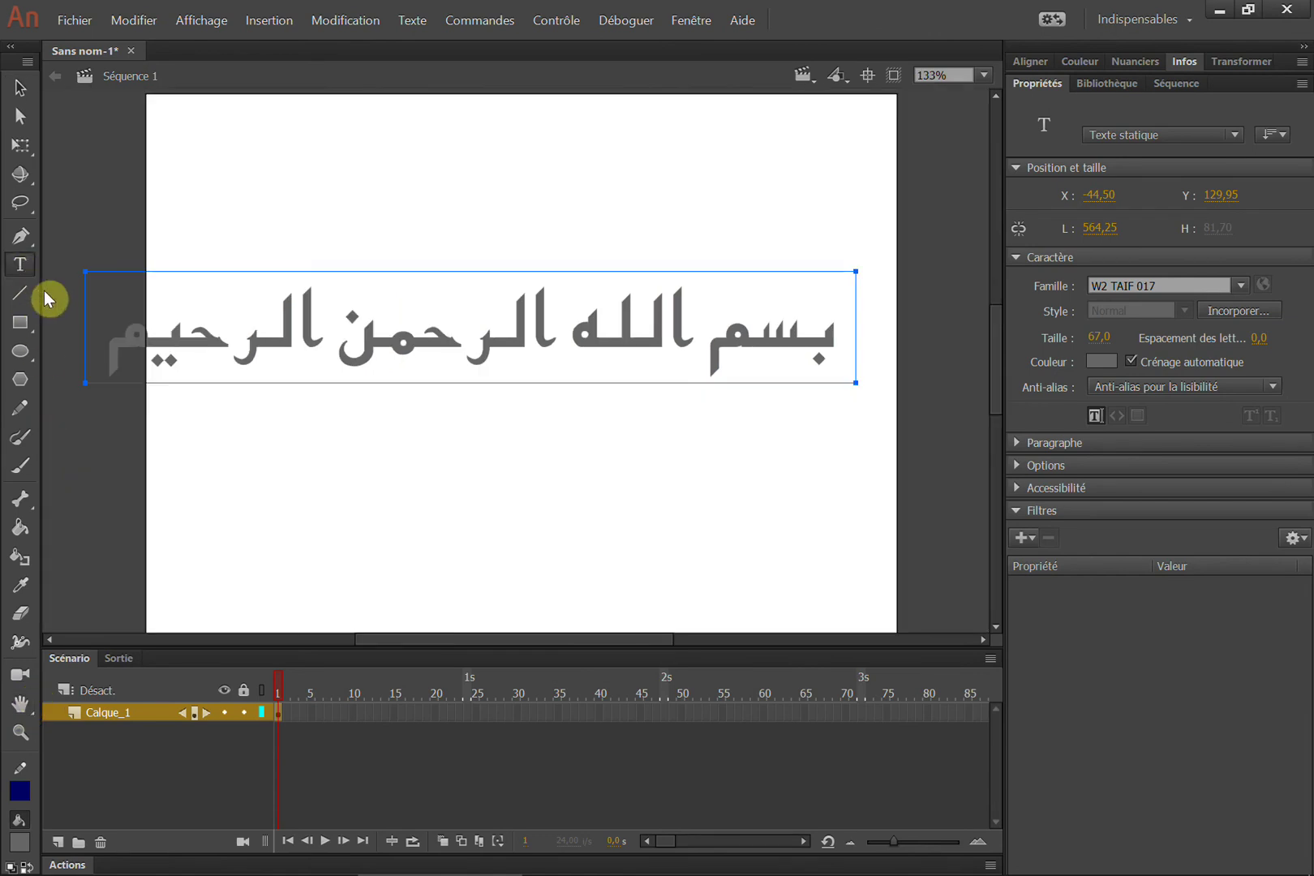
left_click(493, 493)
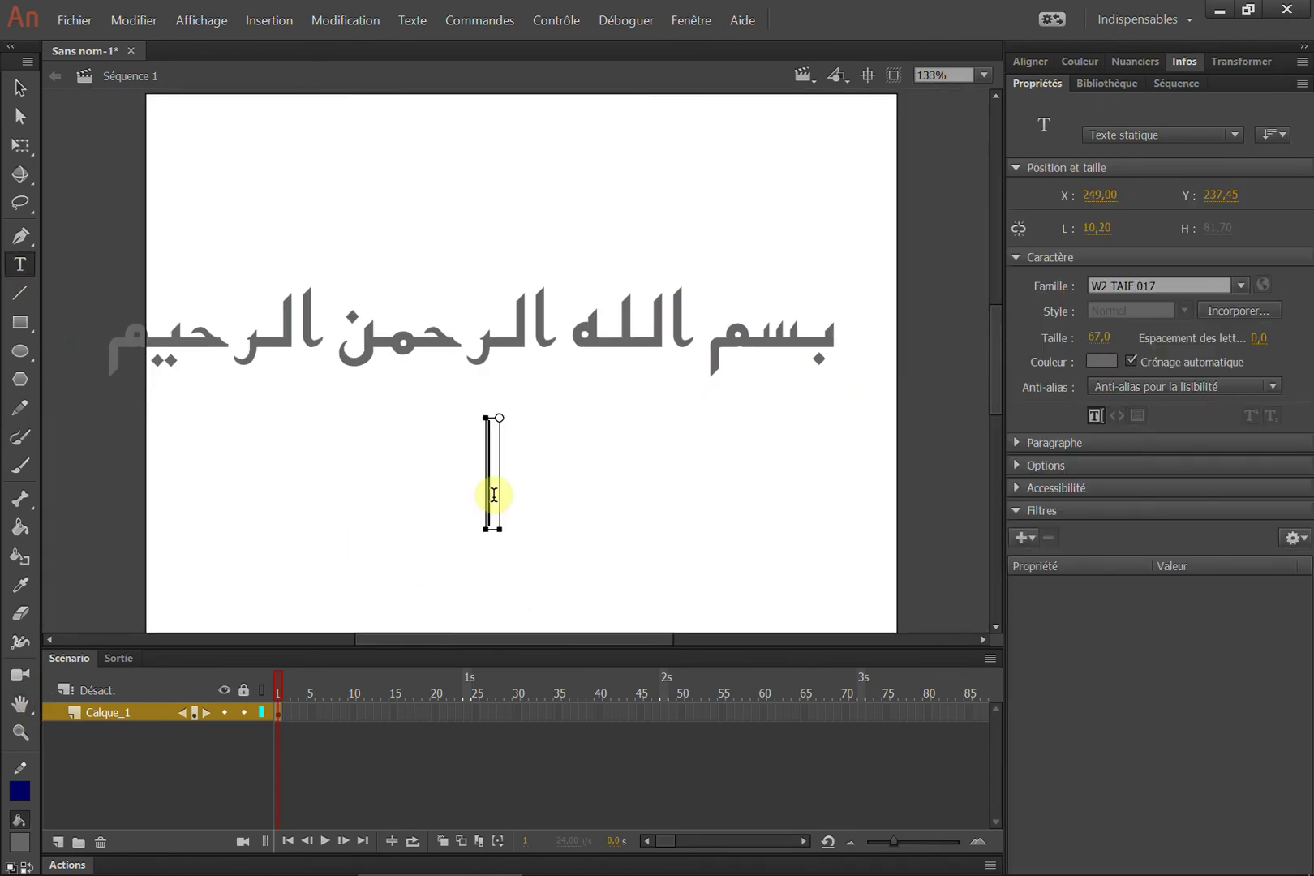
type("كرة")
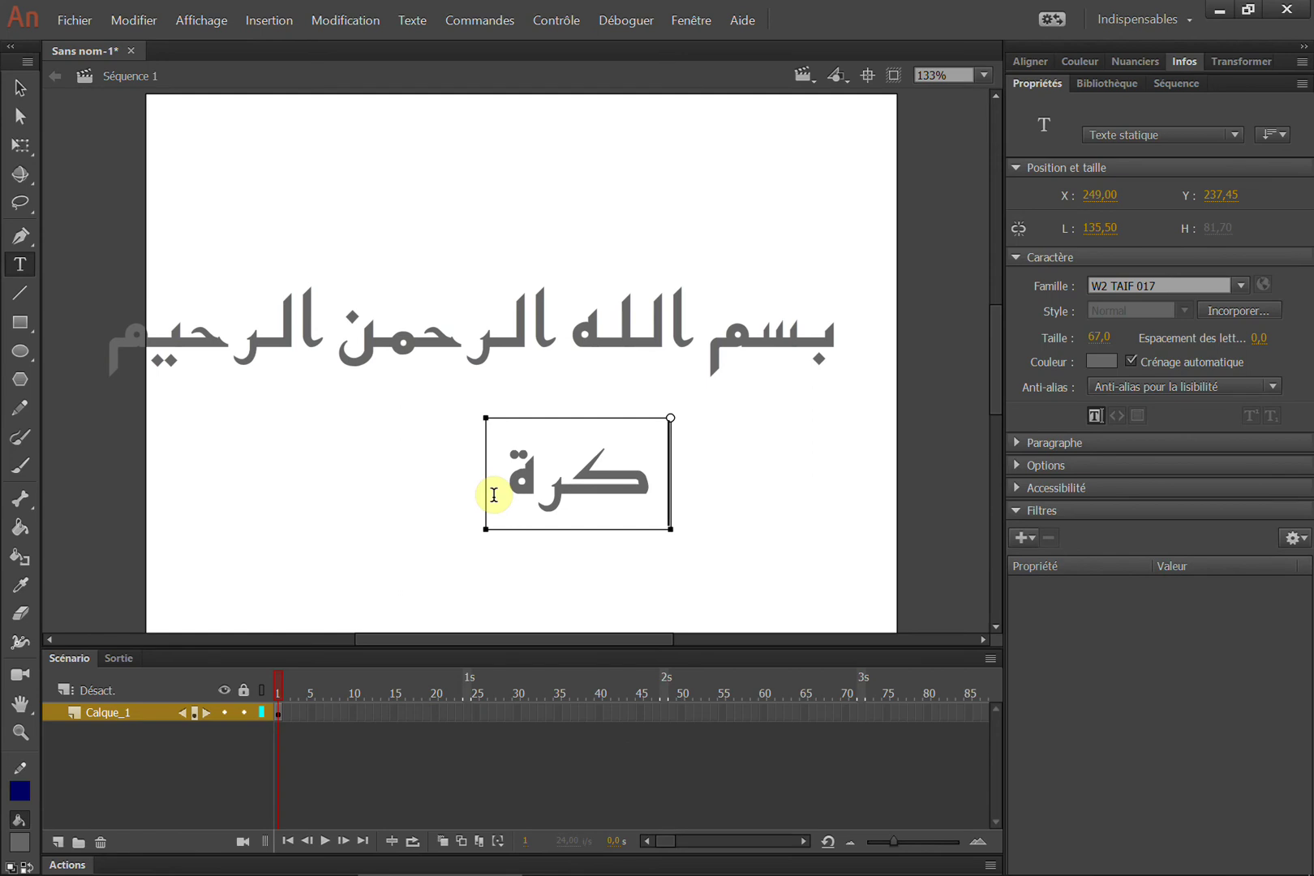
right_click(605, 469)
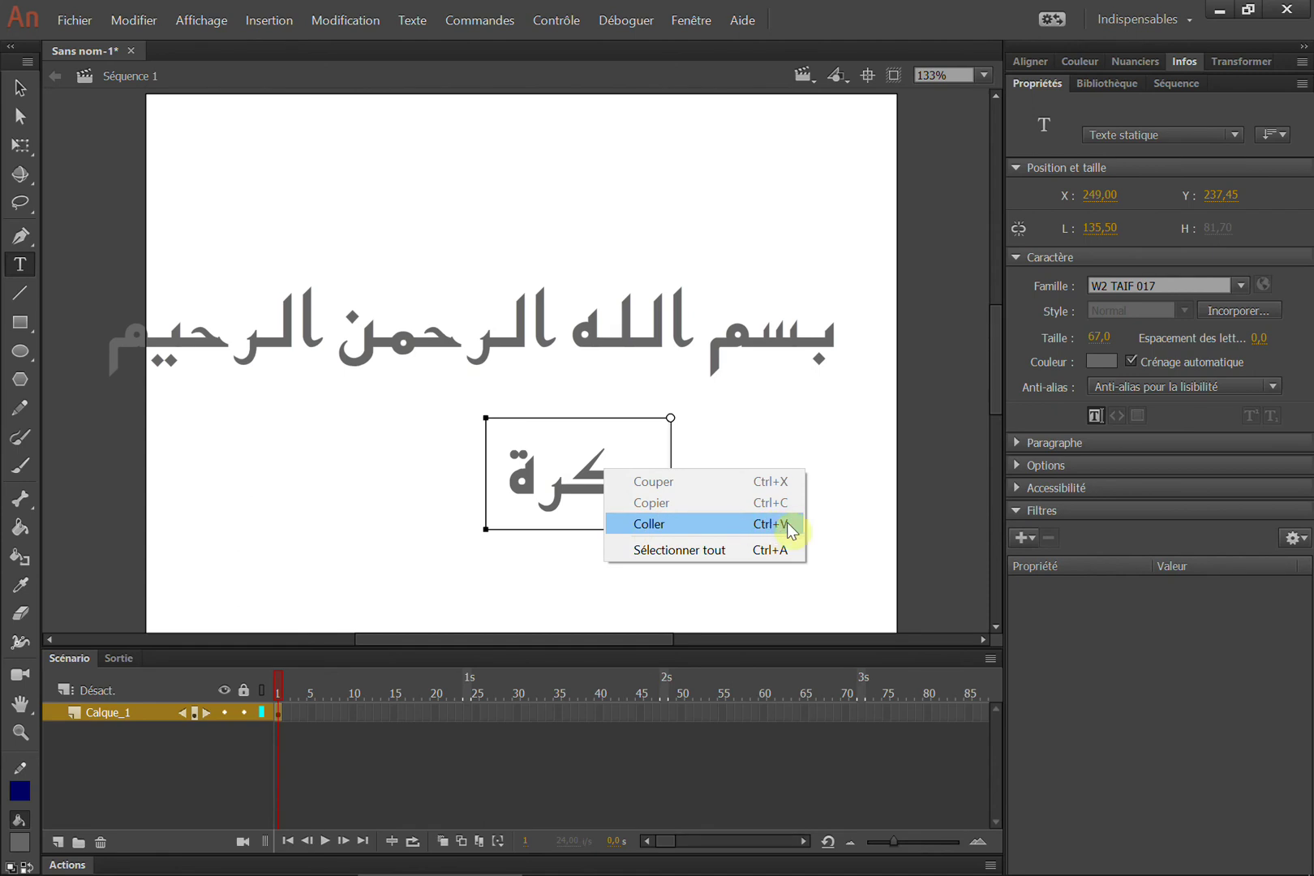
left_click(506, 482)
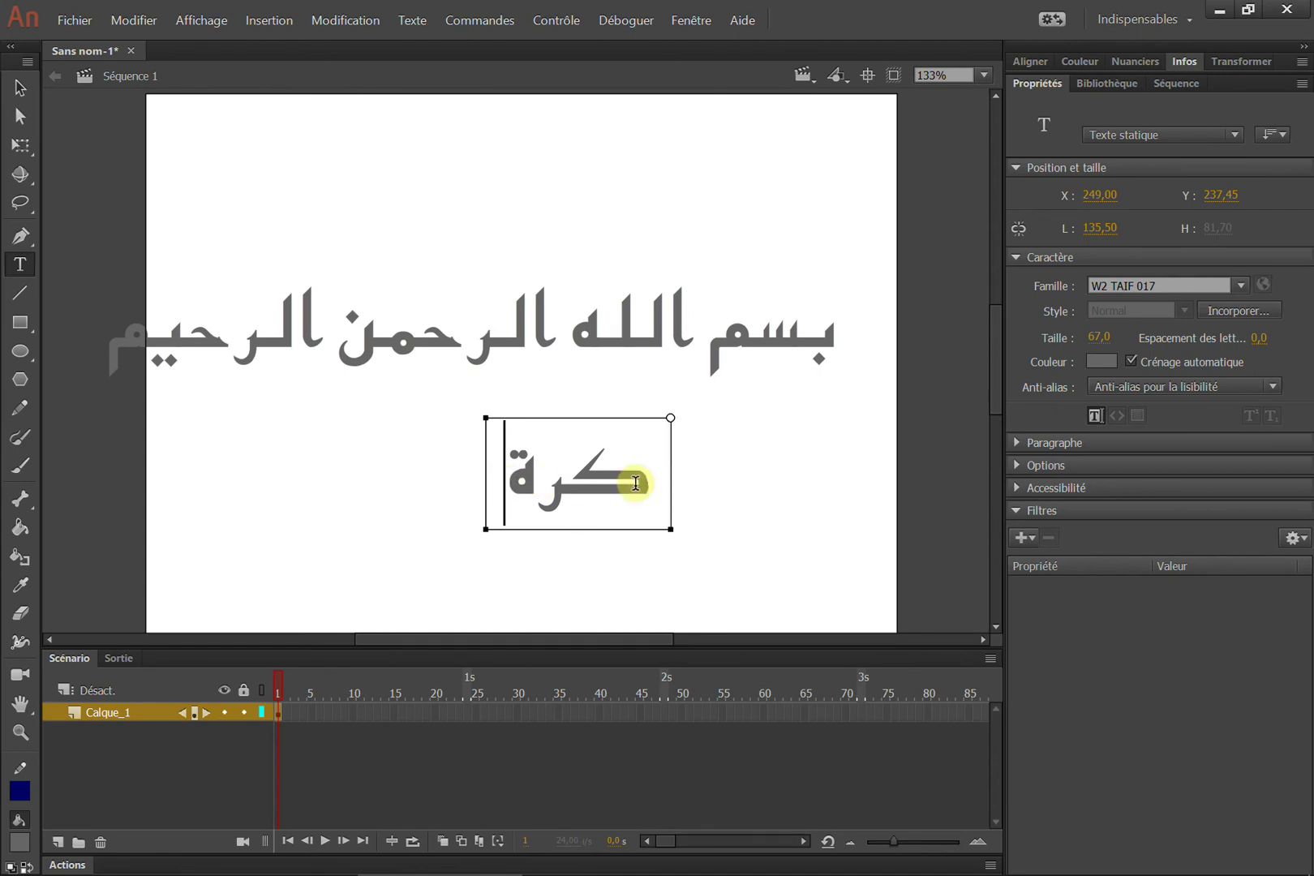
Nudge the word كرة up to Y 233.65, apply W2 TAYBAH 020 and go through the neighbouring W2 fonts to W2 SHAFA 016.
left_click(20, 87)
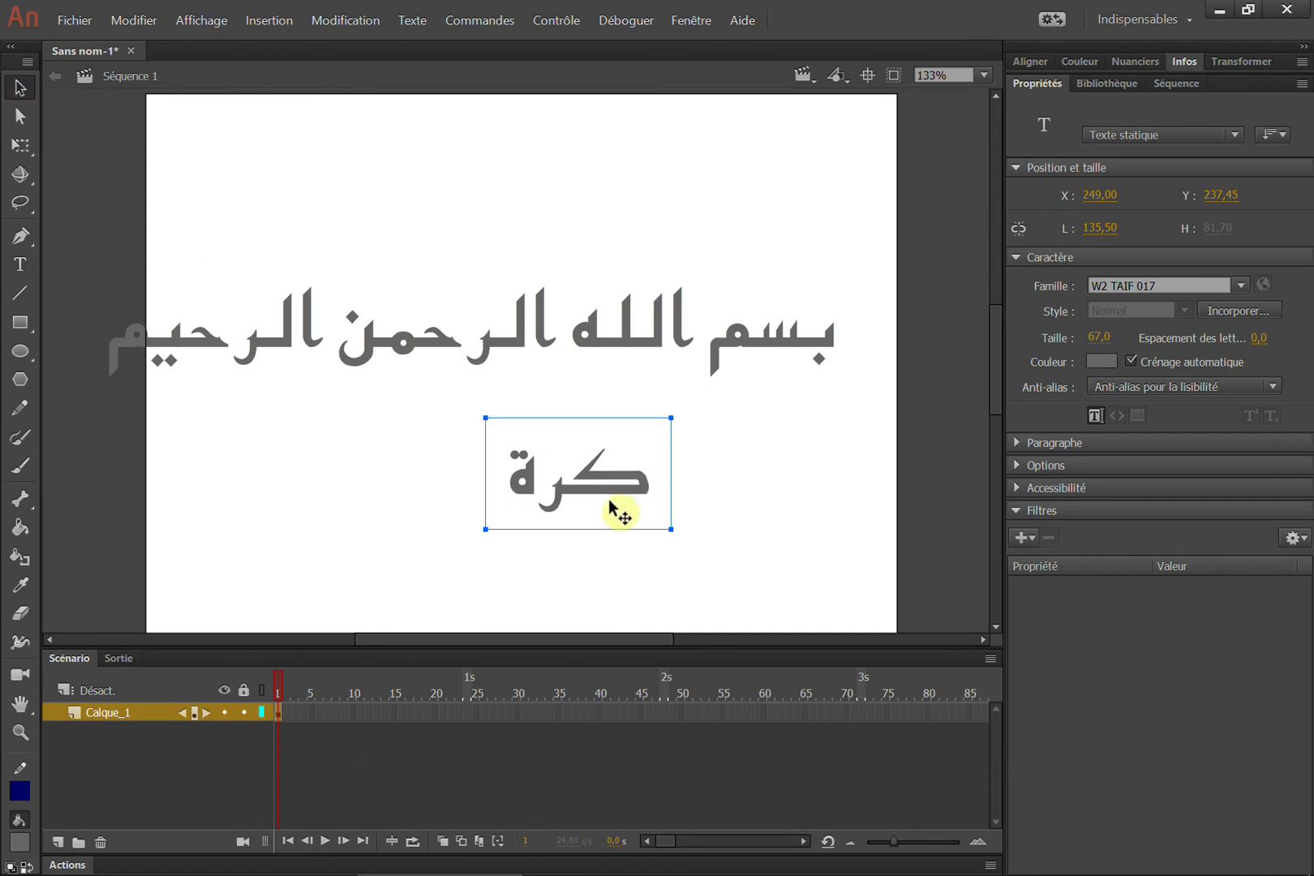
left_click_drag(624, 490, 625, 487)
left_click(1240, 286)
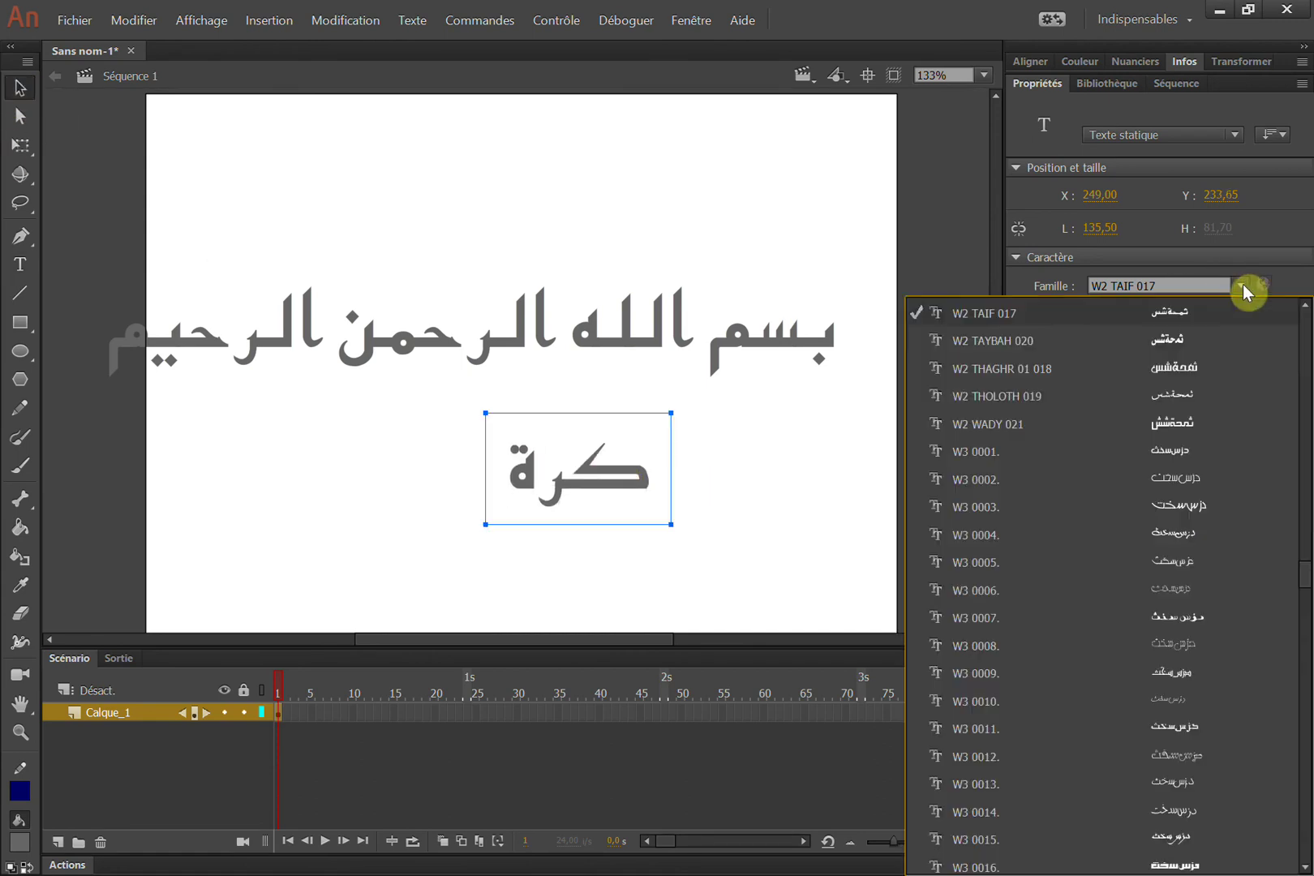
left_click(1195, 342)
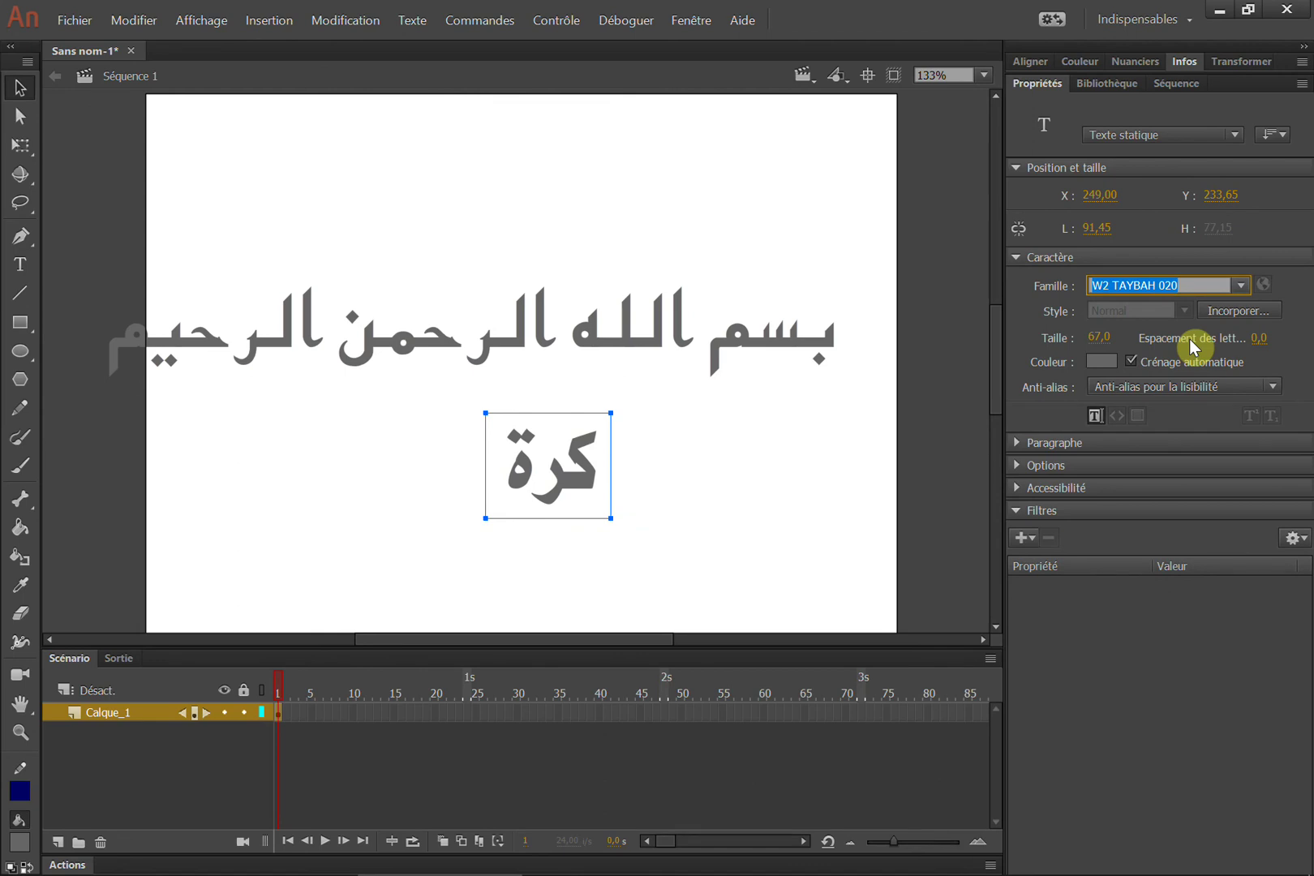
key("Down")
key("Down")
key("Down")
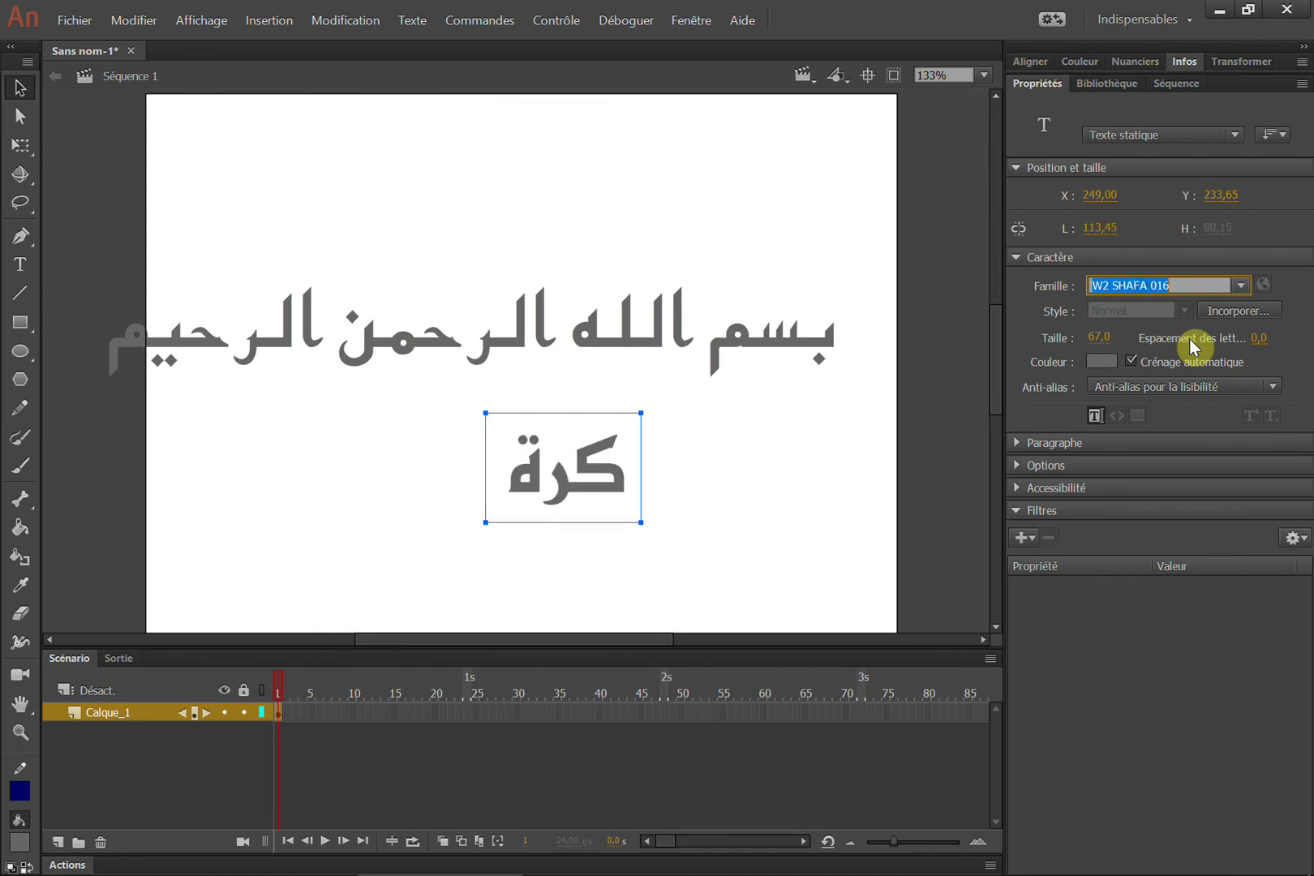
Preview the word كرة in W2 SHUROOG 39 and go back through the preceding W2 fonts as far as W2 ANDALUS 002.
left_click(1241, 285)
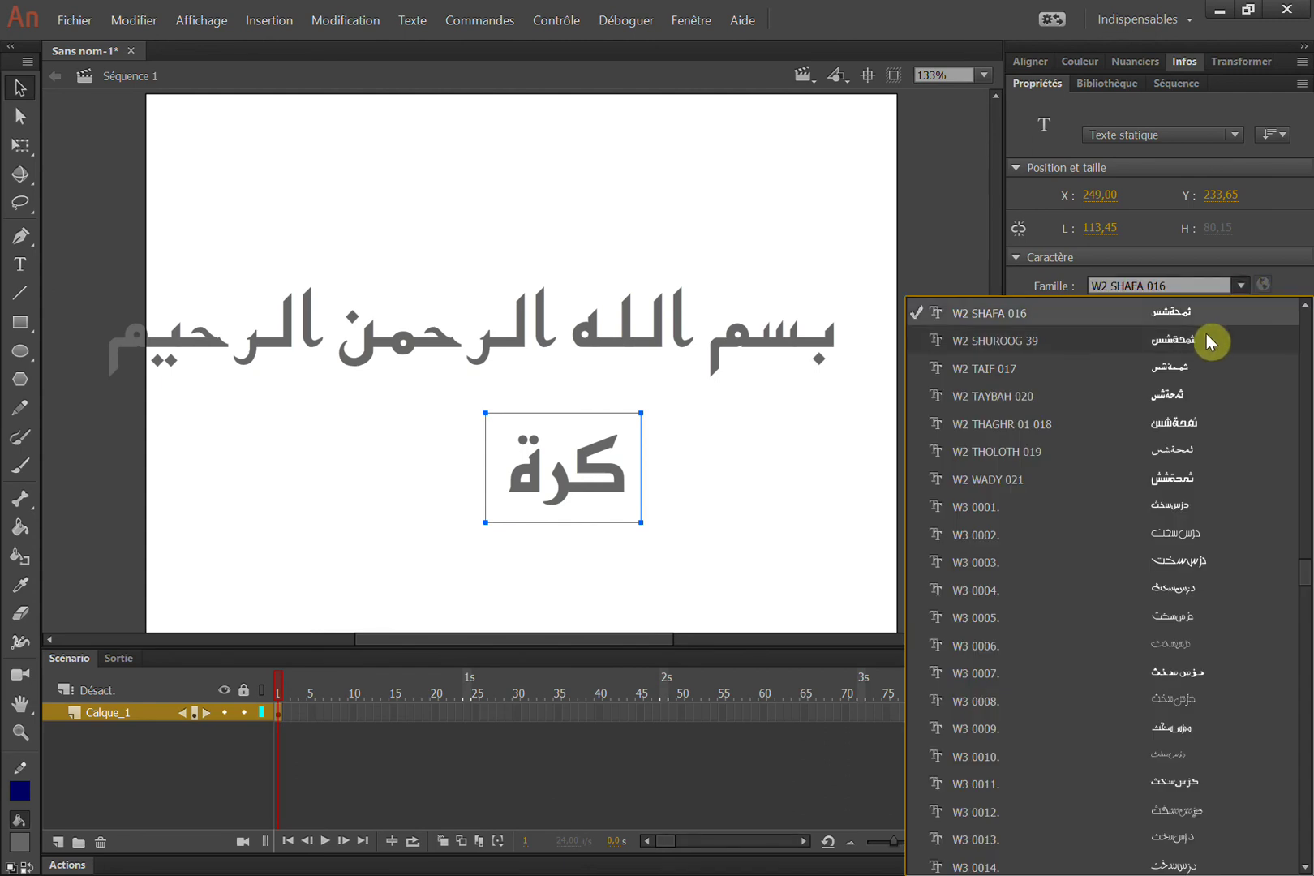
left_click(1210, 341)
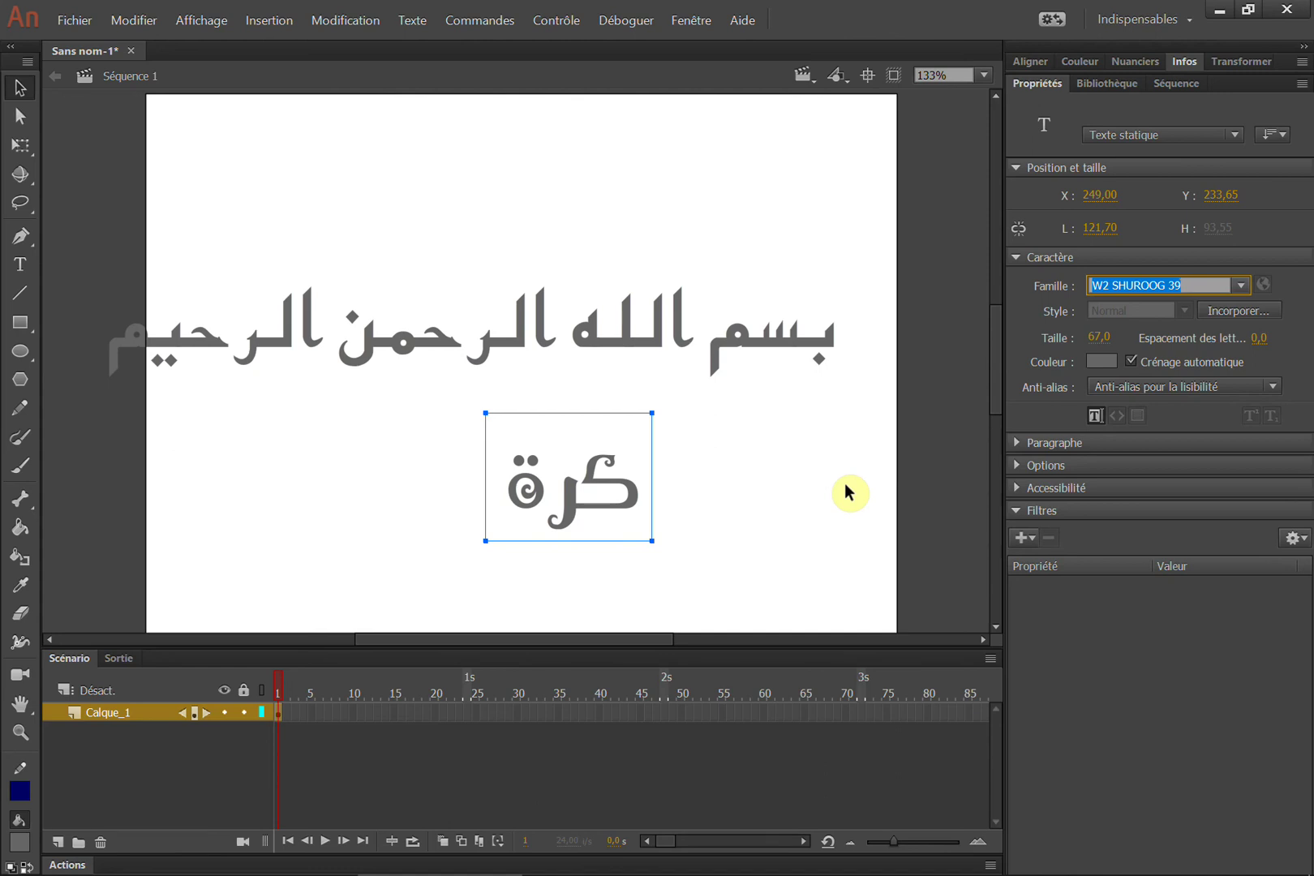
key("Up")
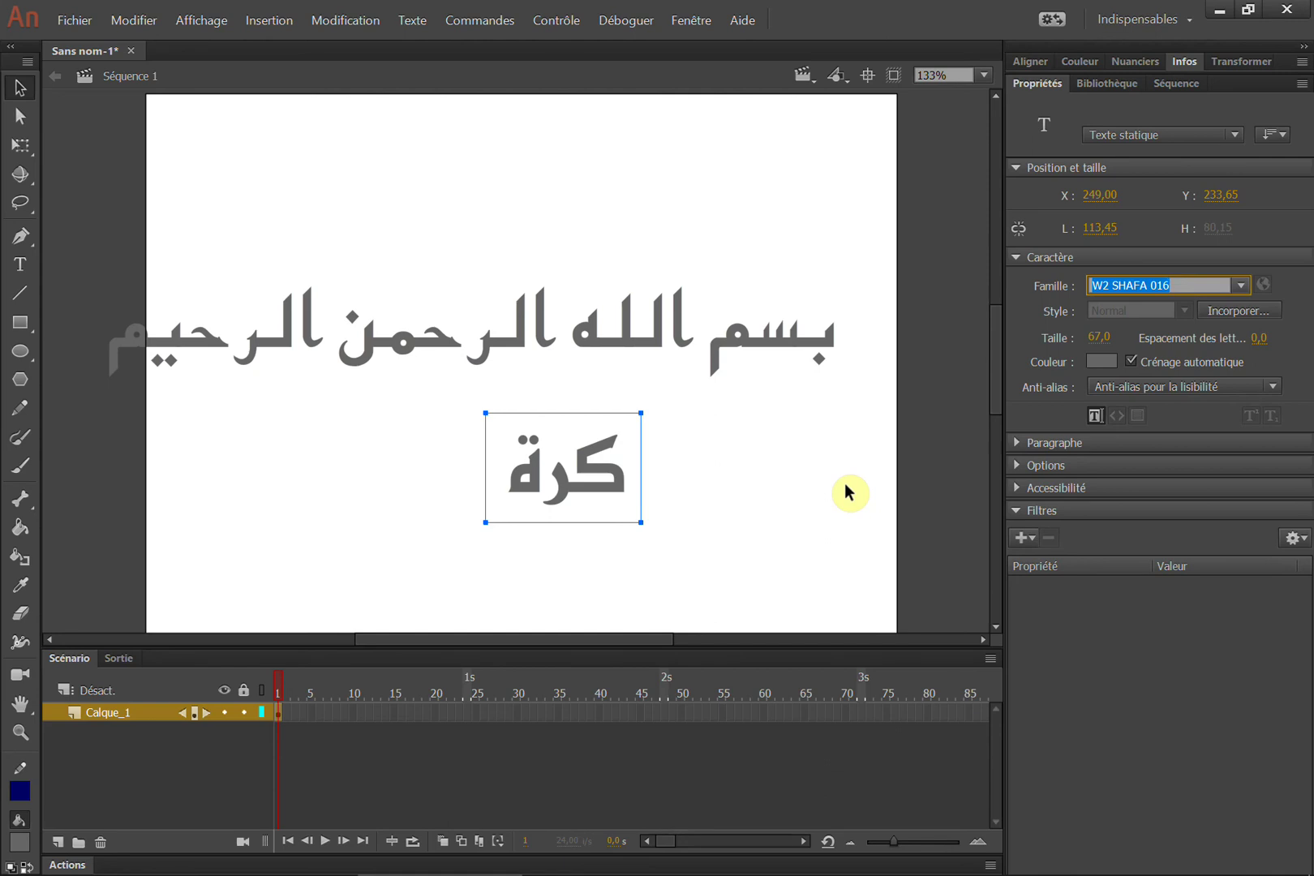
key("Up")
key("Up")
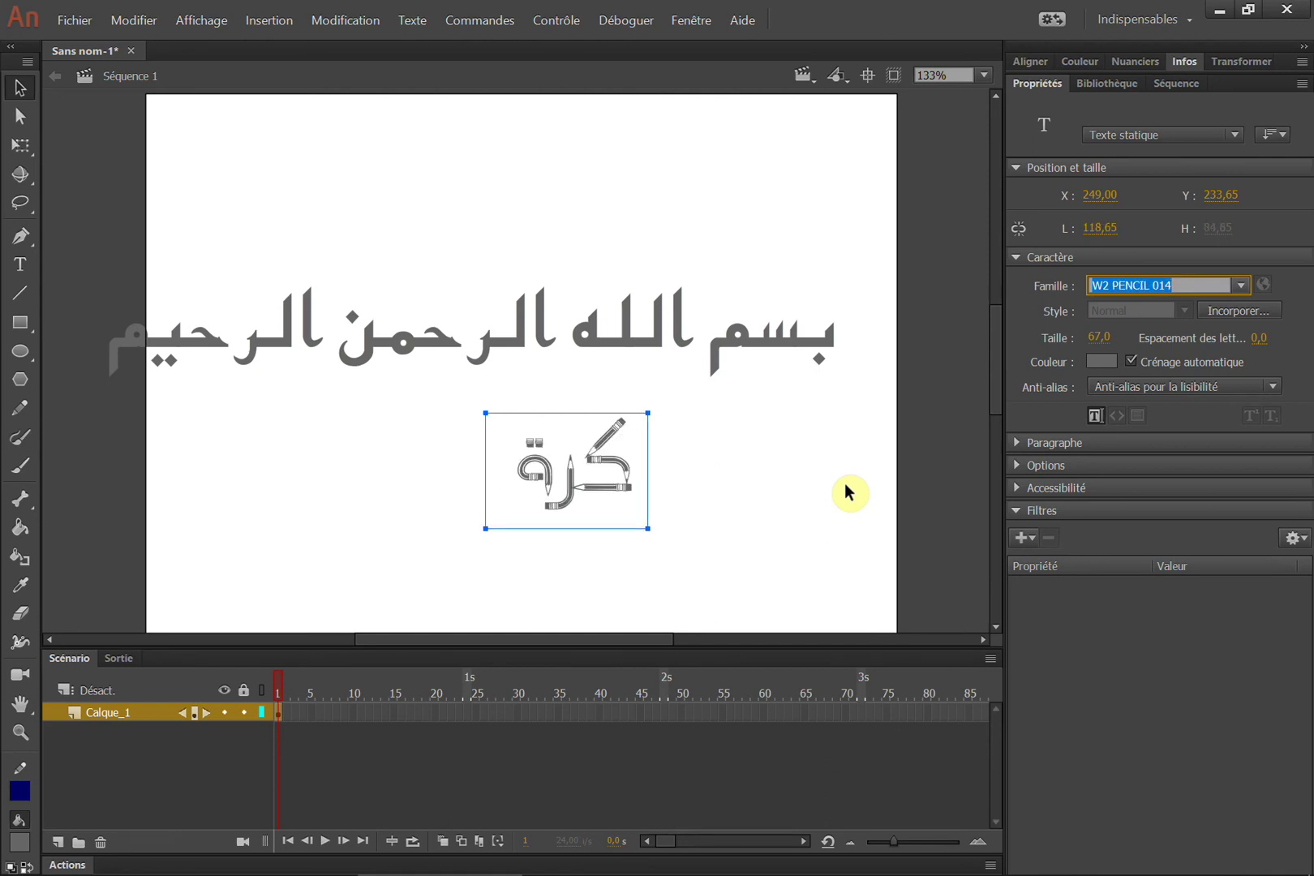
key("Up")
key("Up")
key("Up")
key("Up")
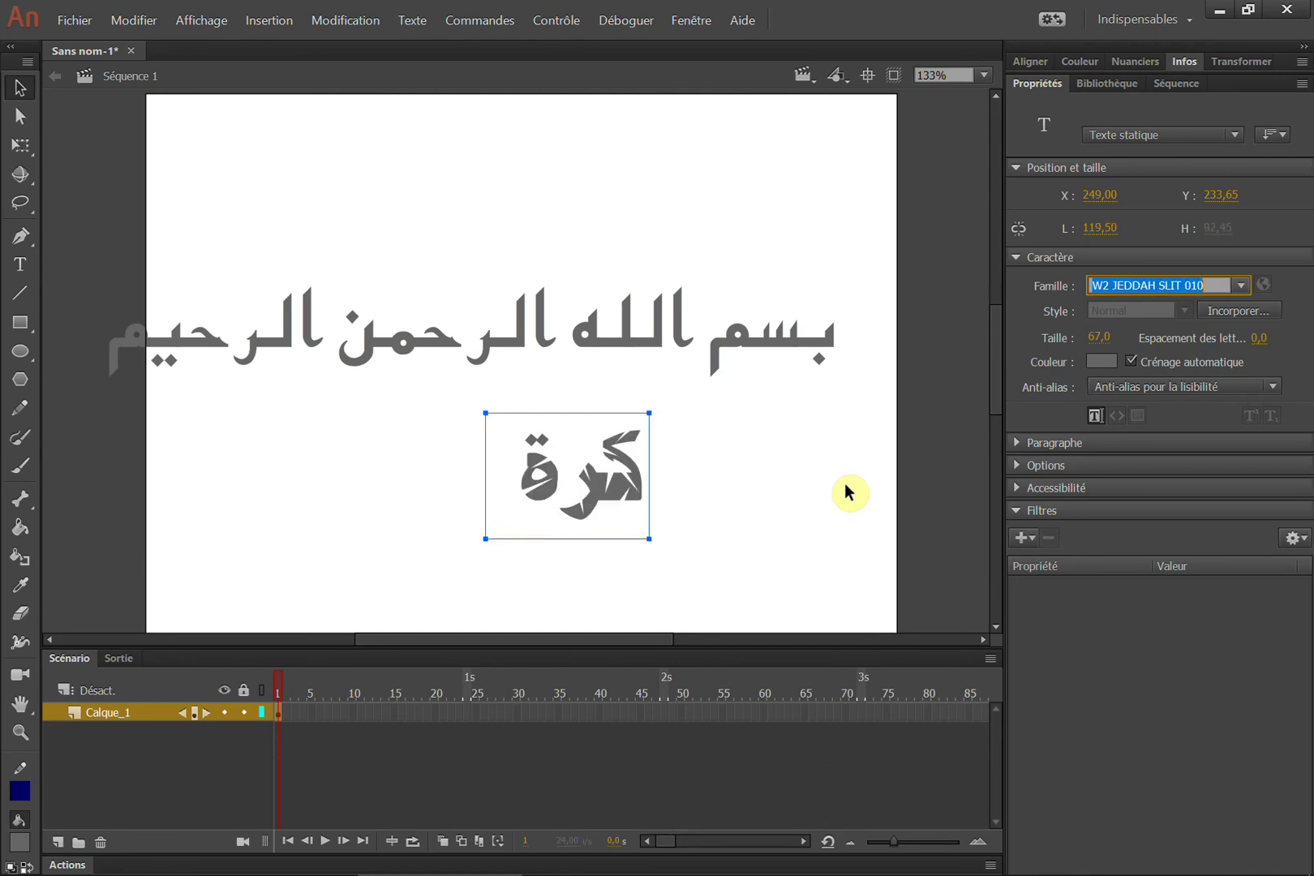
key("Up")
key("Up")
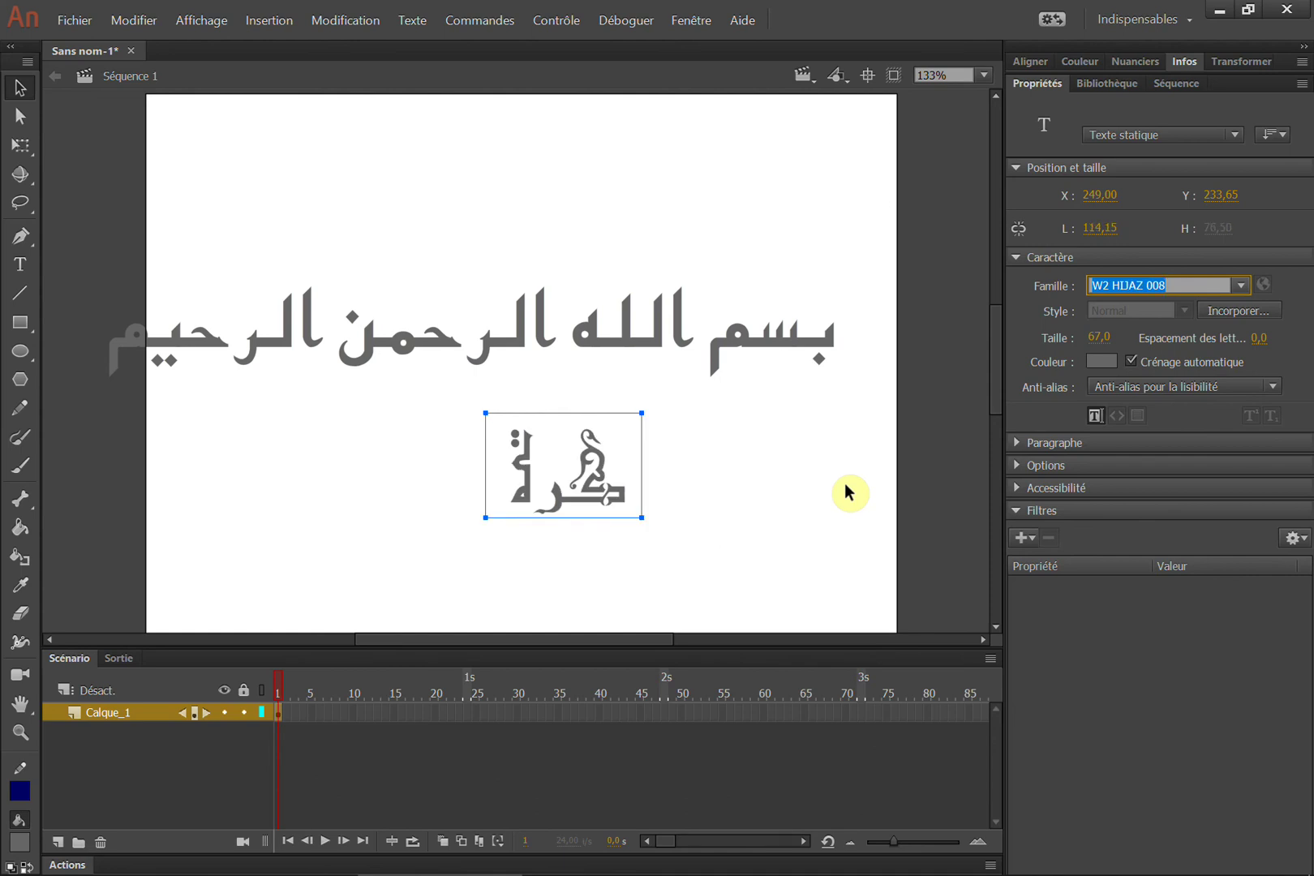
key("Up")
key("Up")
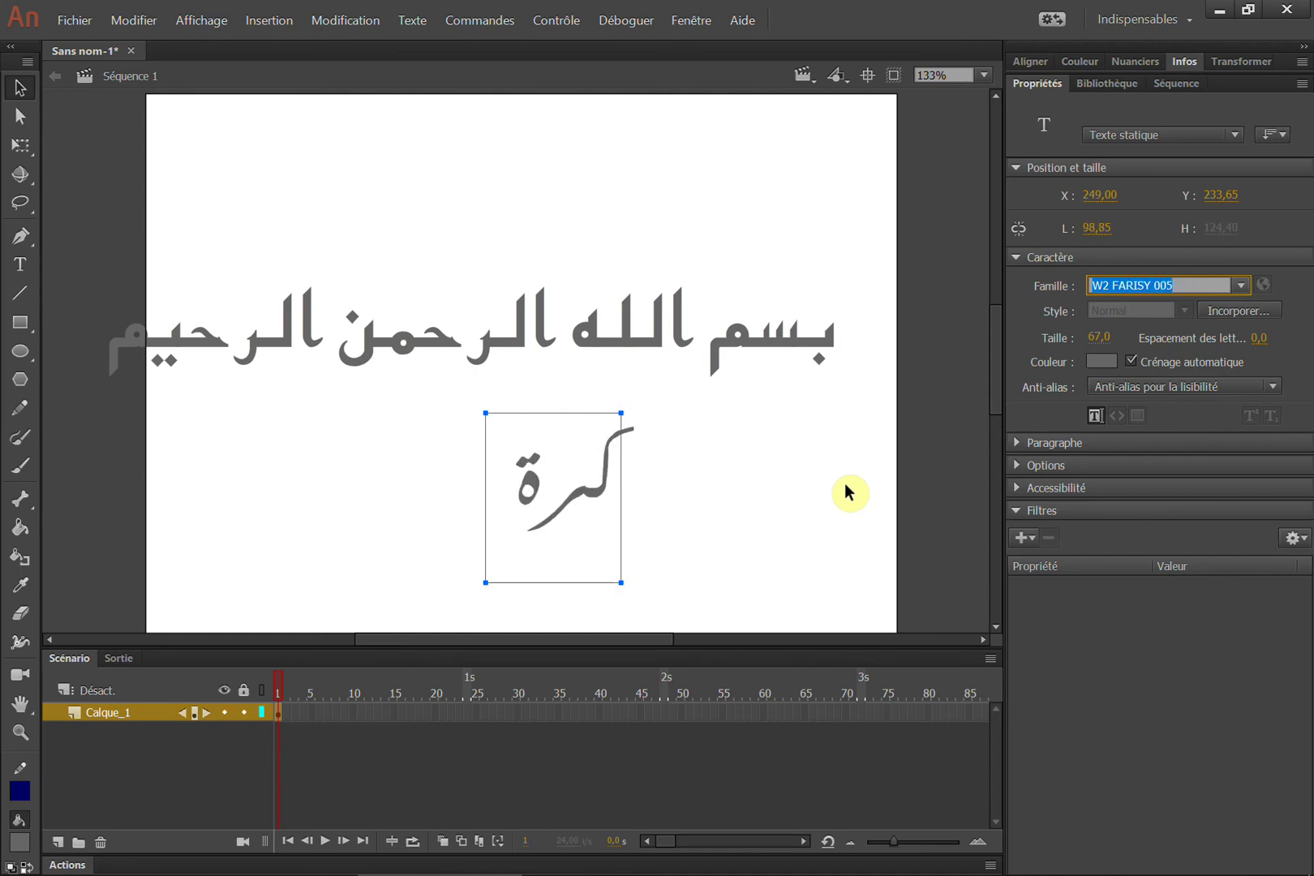
key("Up")
key("Up")
key("Up")
key("Up")
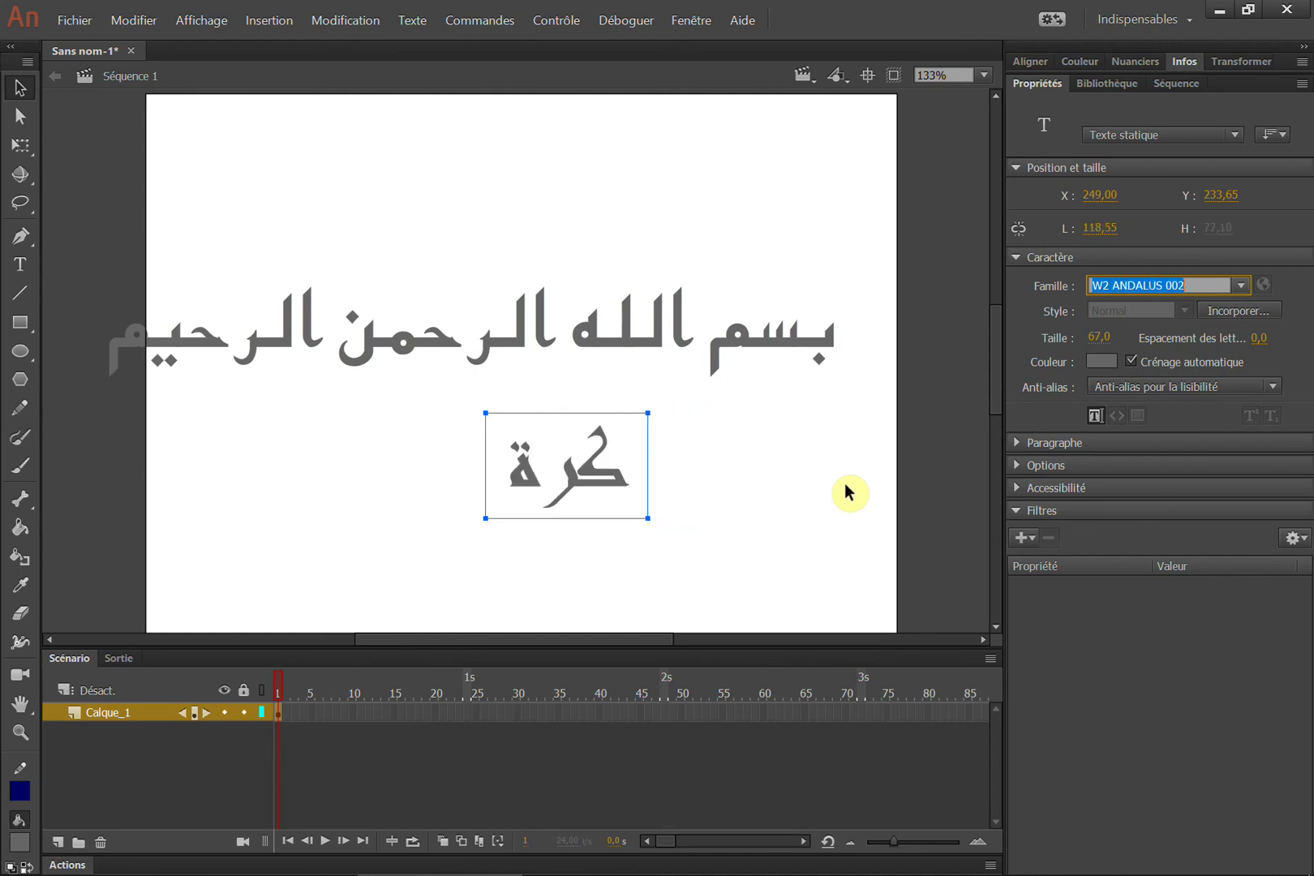
Set the font of the word كرة to W2 FARISY 005.
key("Down")
key("Down")
key("Down")
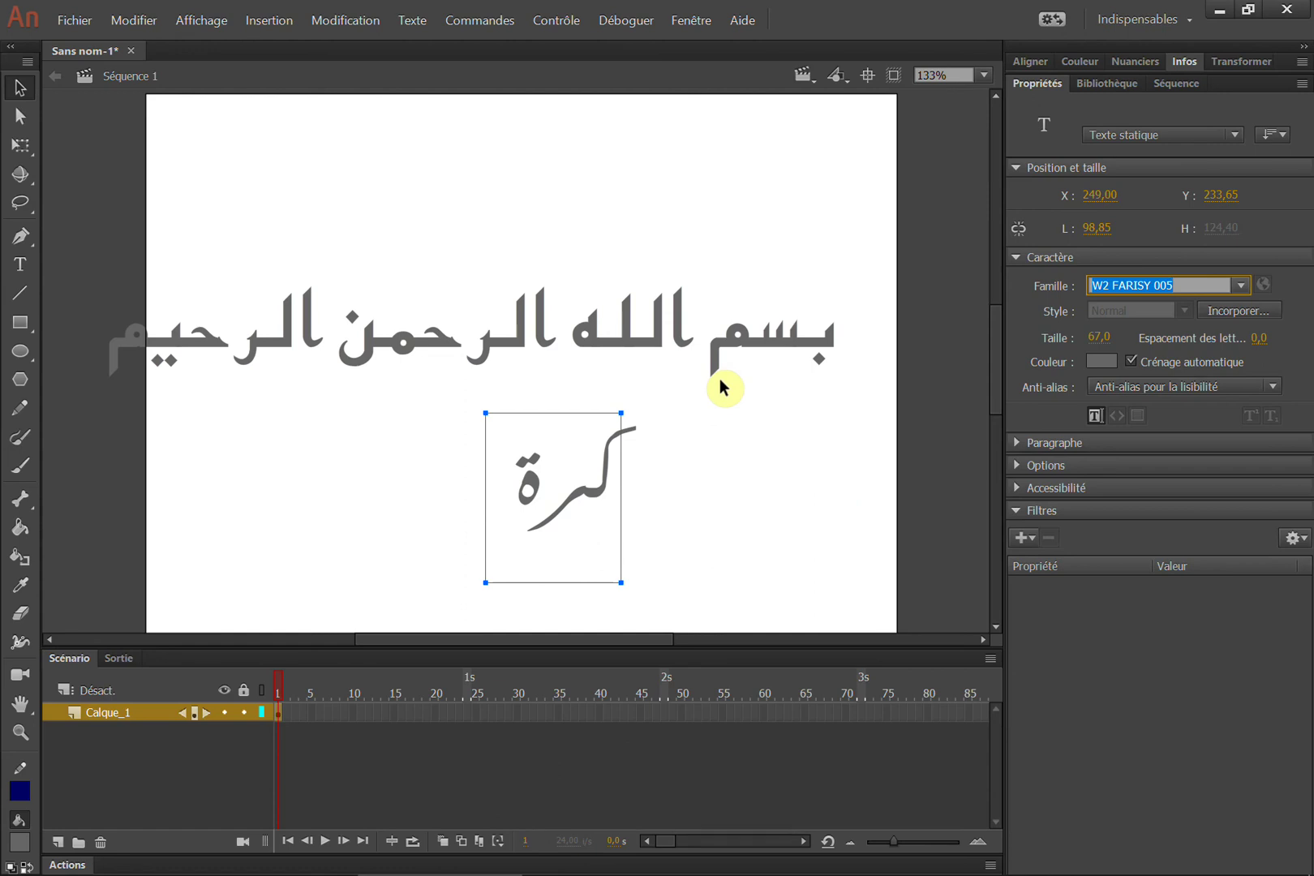
key("alt+Tab")
key("alt+Tab")
key("Tab")
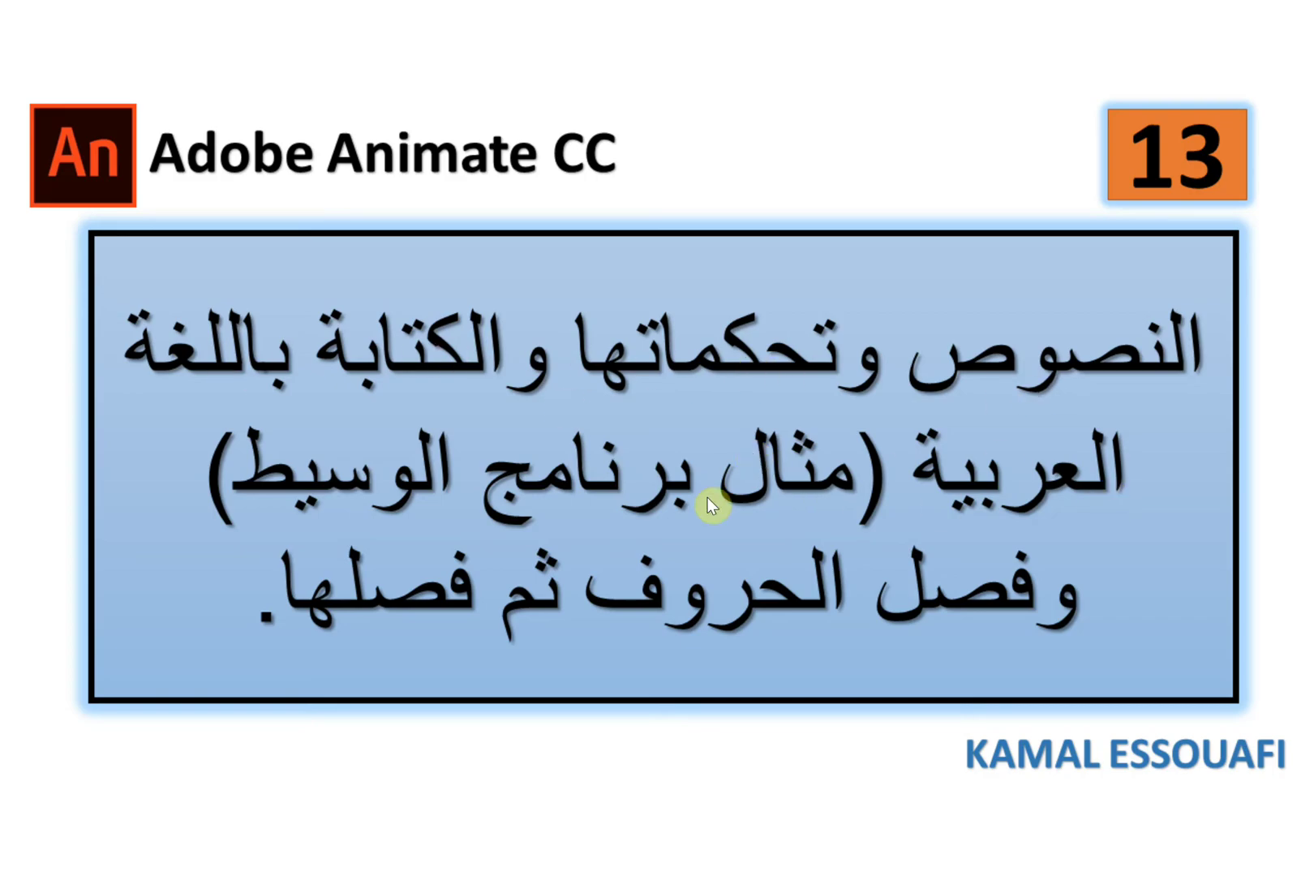
key("alt+Tab")
key("alt+Tab")
key("alt+Tab")
key("alt+Tab")
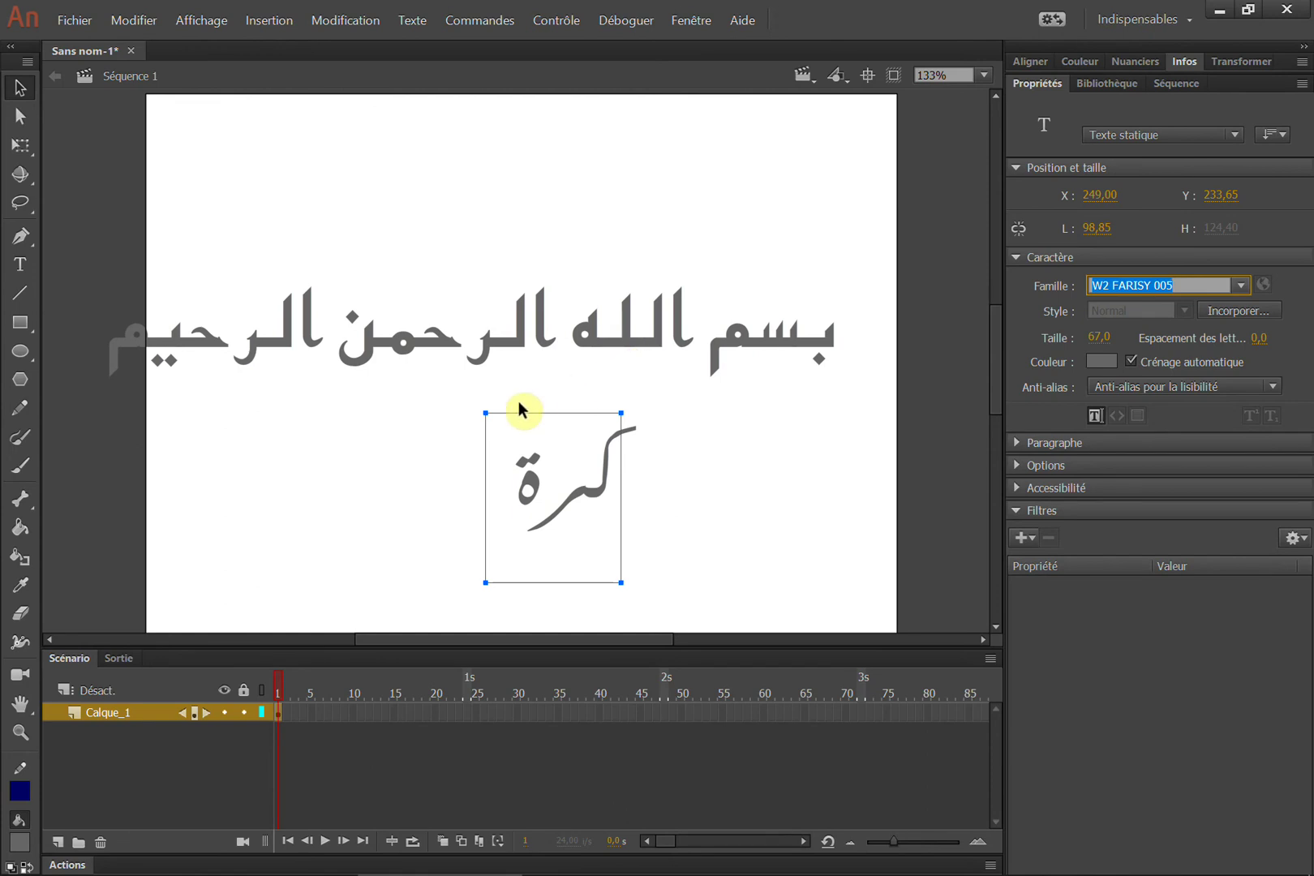
Open the Windows search.
mouse_move(11, 872)
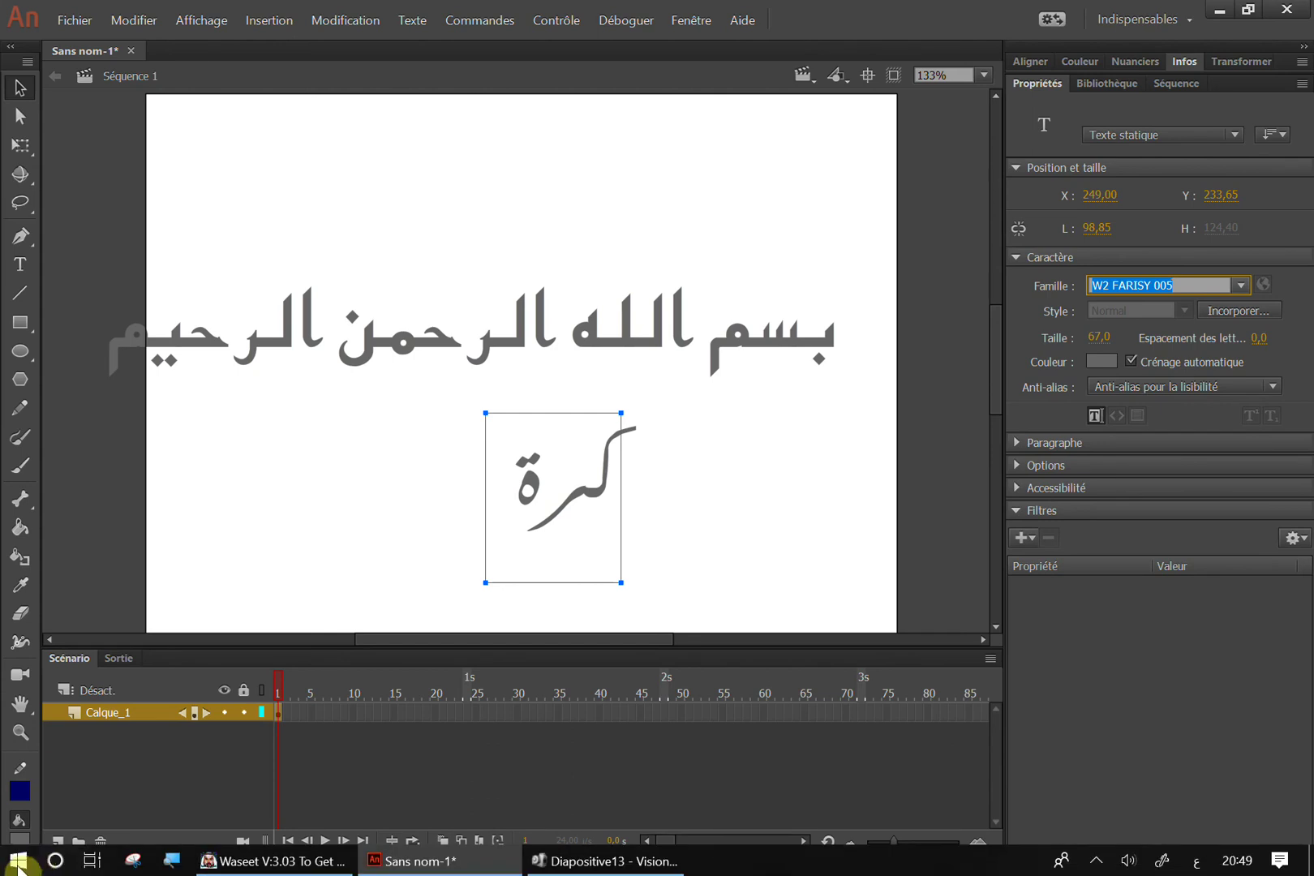
left_click(55, 860)
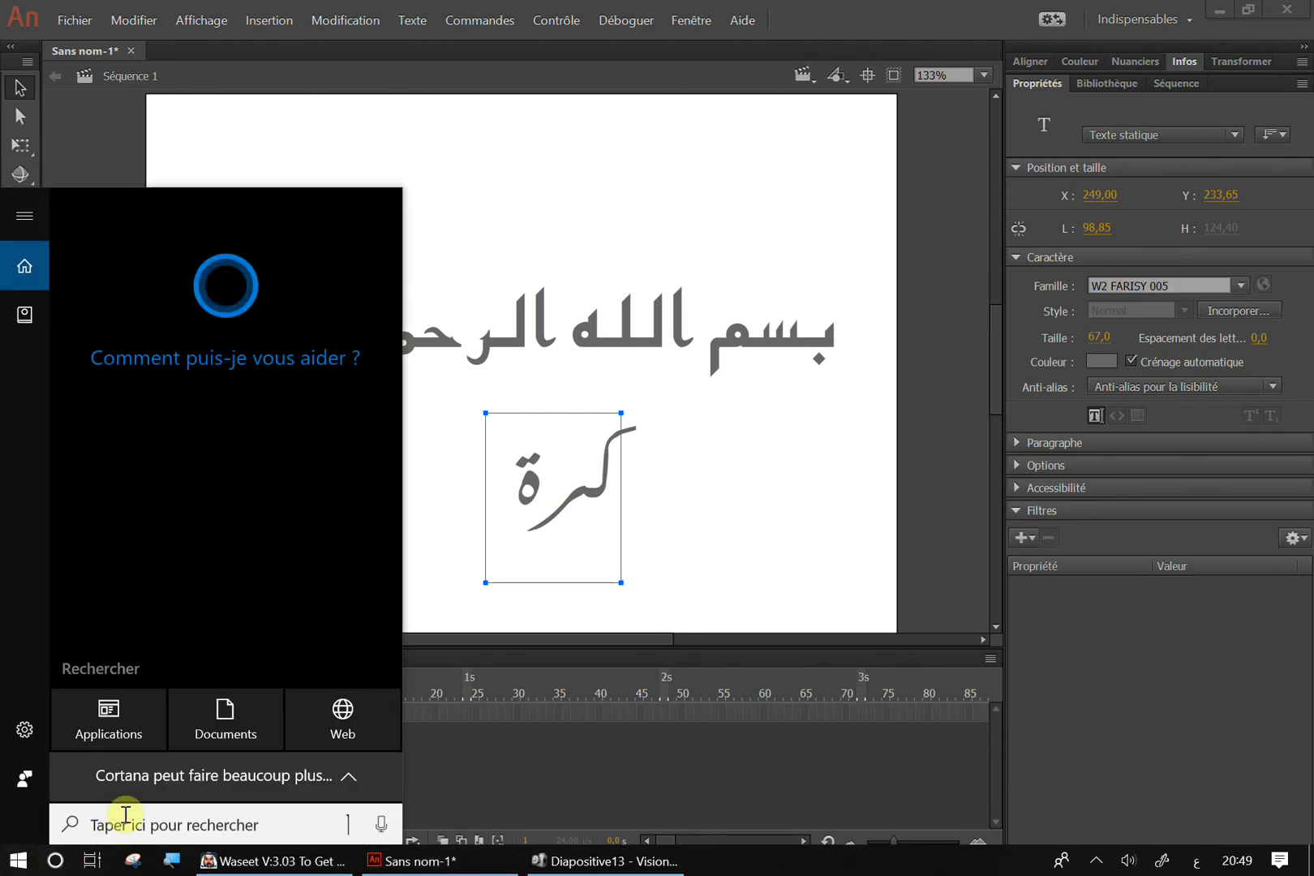
type("حضى")
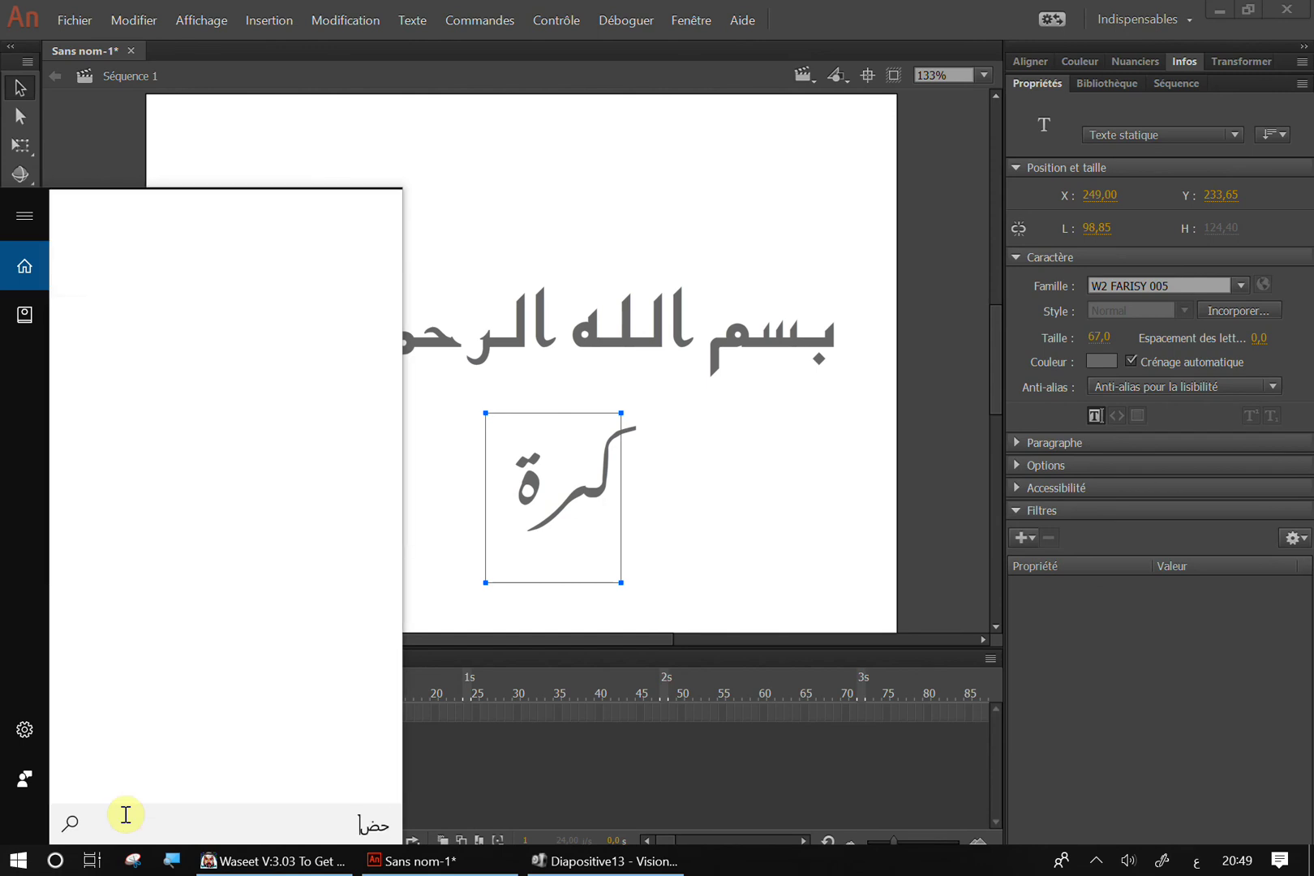
key("BackSpace")
key("BackSpace")
key("BackSpace")
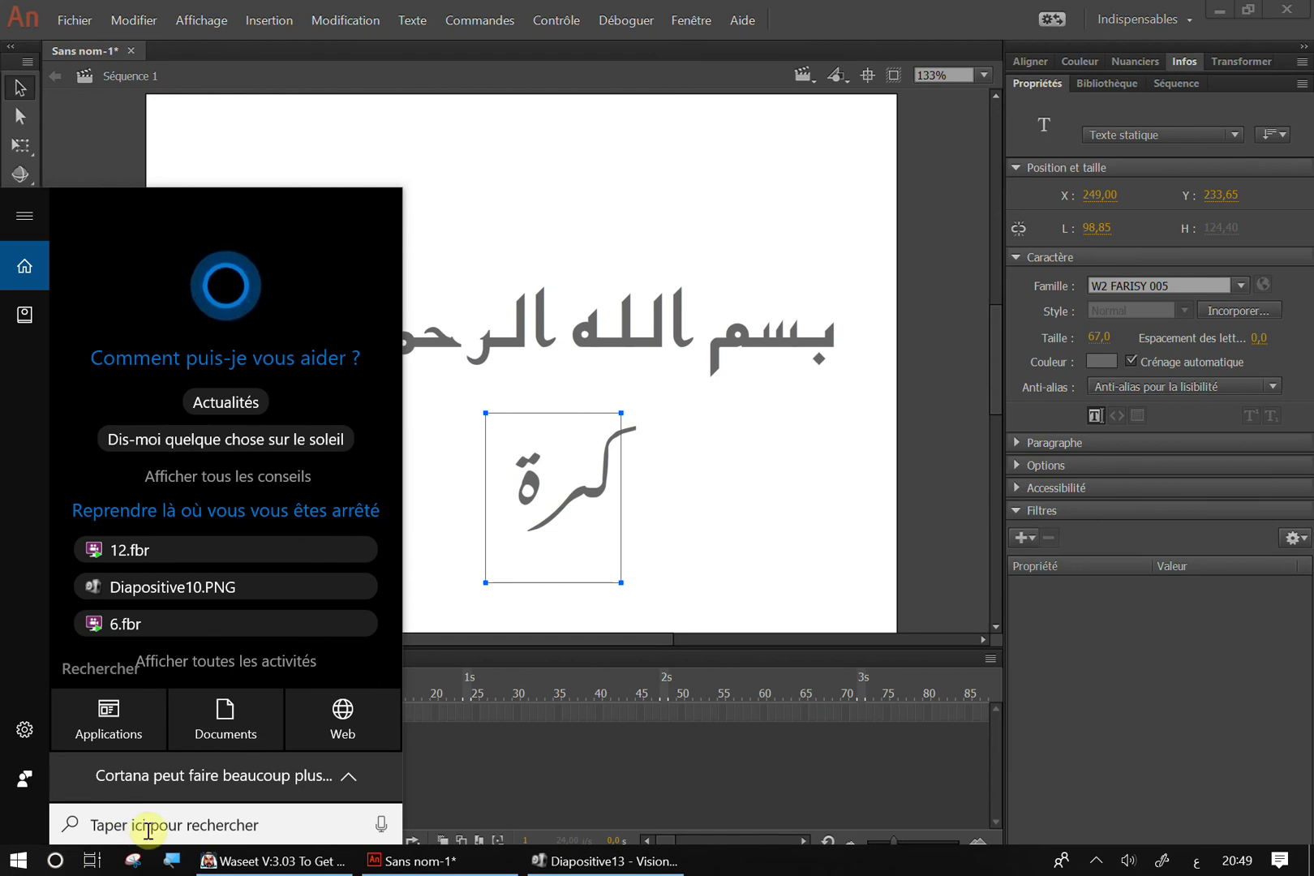
type("ح")
key("BackSpace")
Switch the keyboard language to French (France), search Windows for "pan" and open the Control Panel.
left_click(1196, 860)
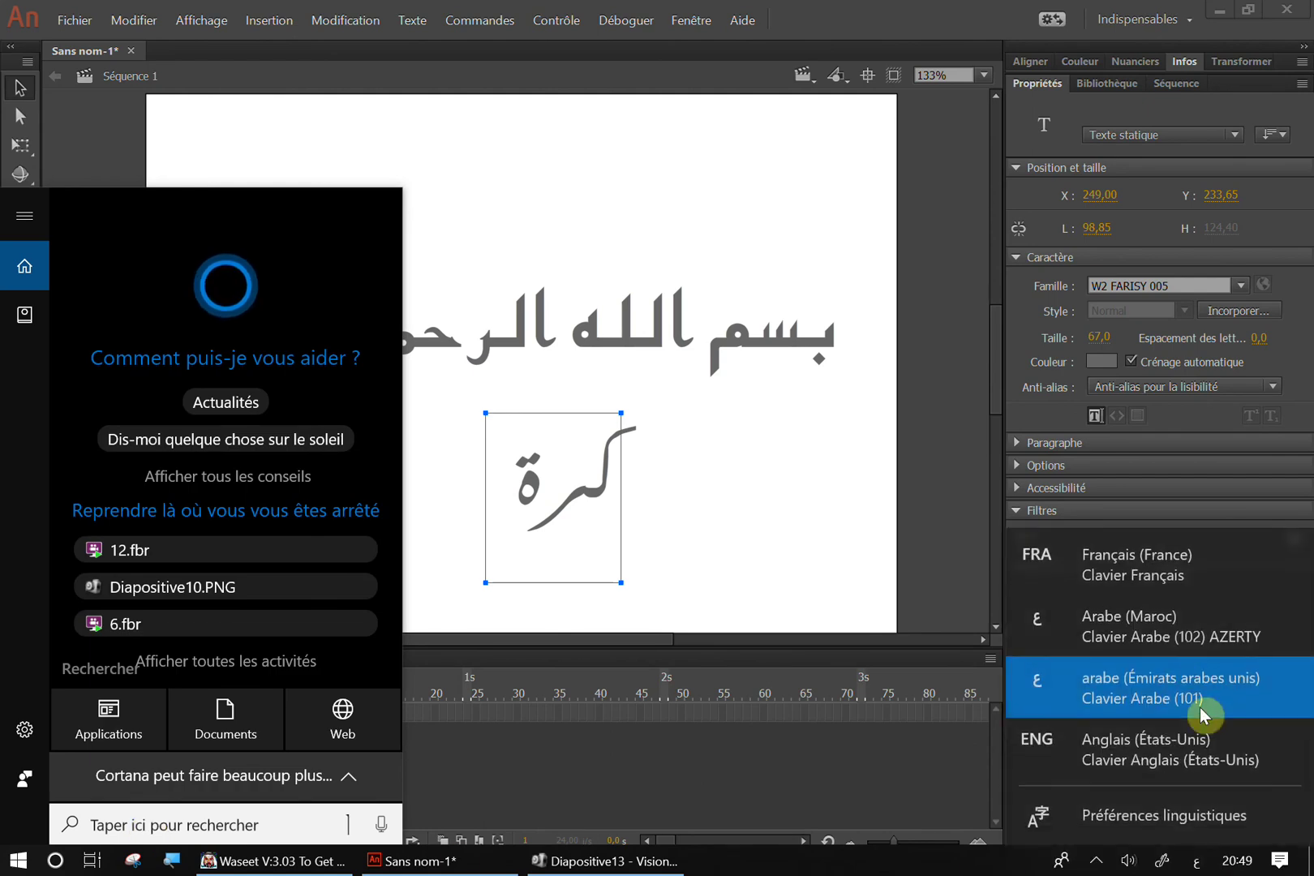
left_click(1087, 572)
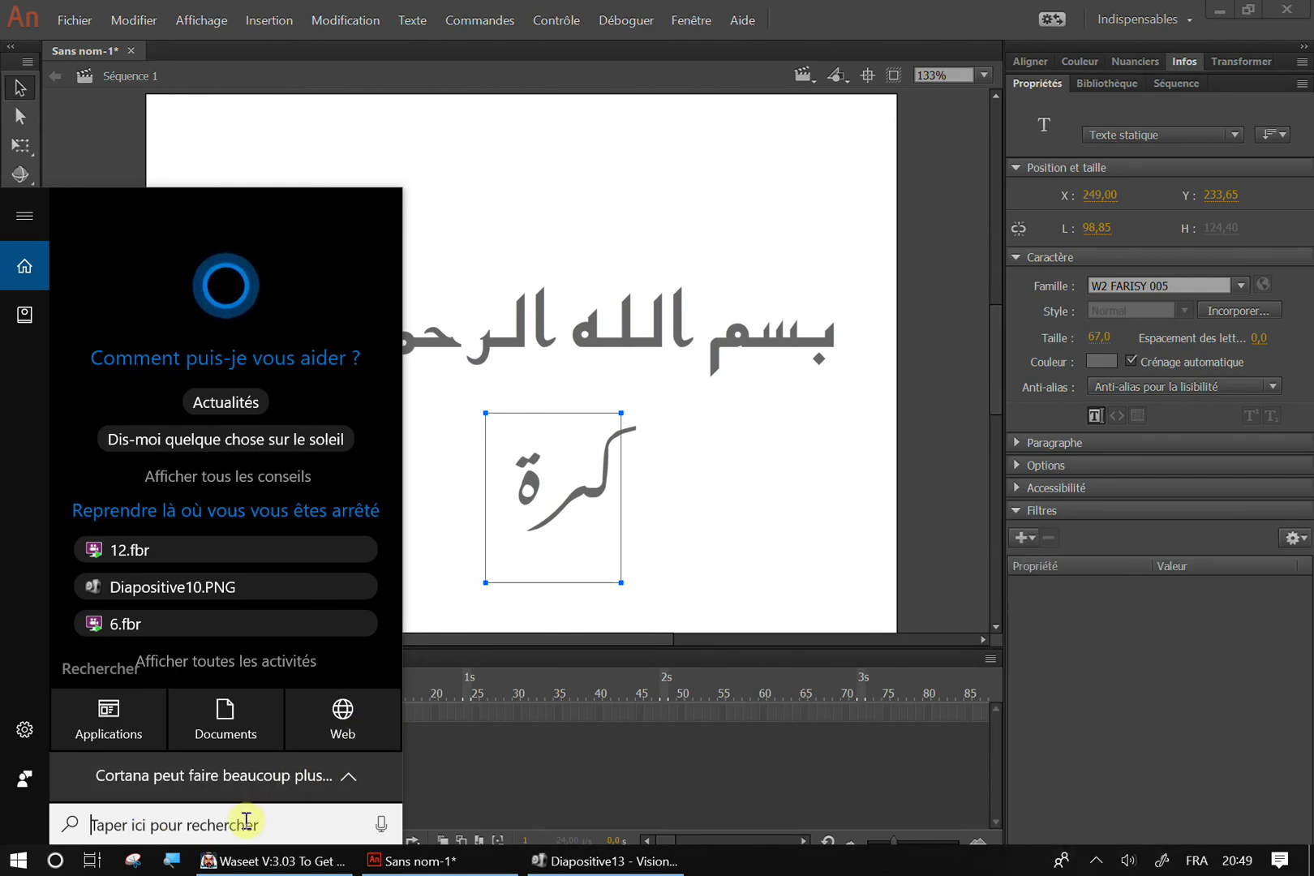
type("pan")
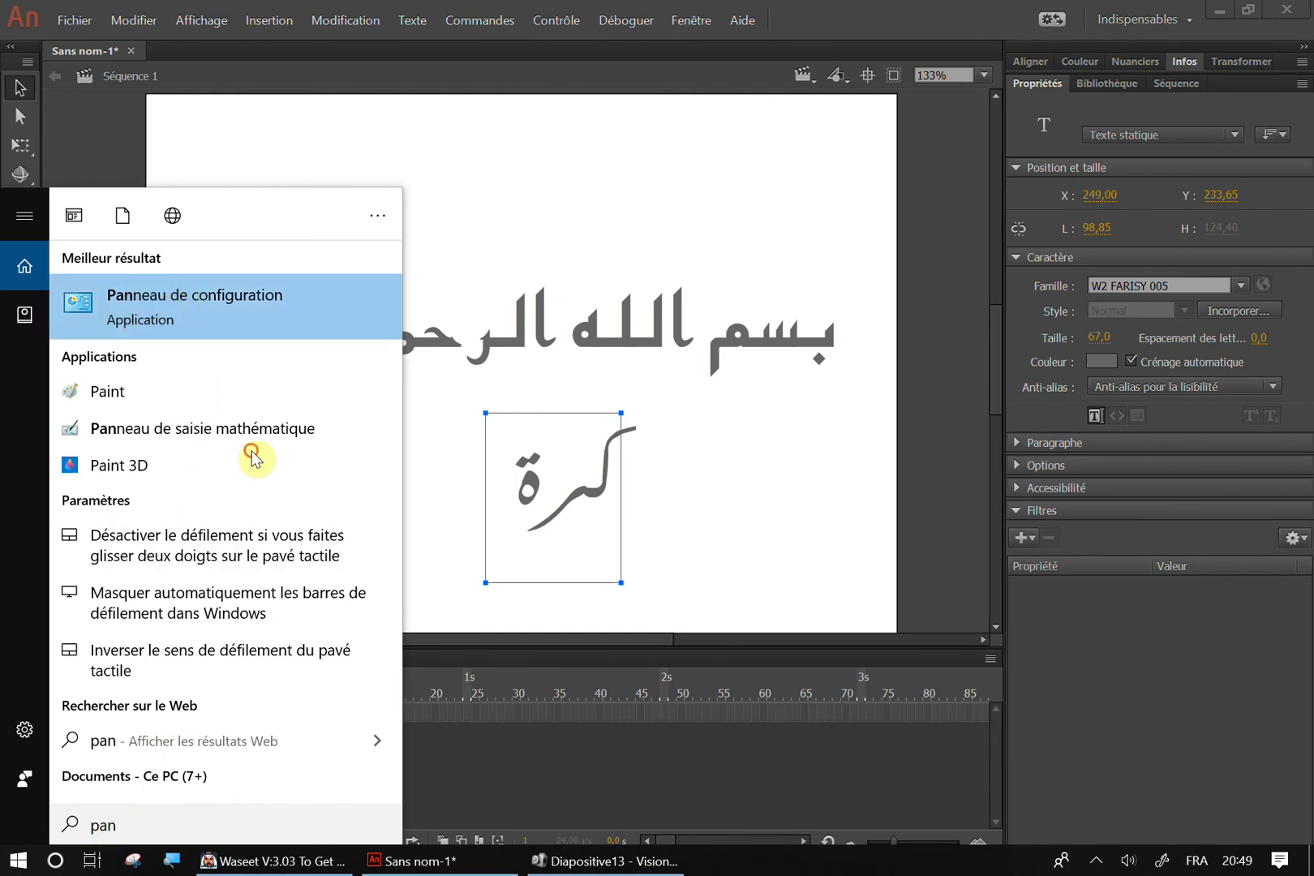
left_click(240, 322)
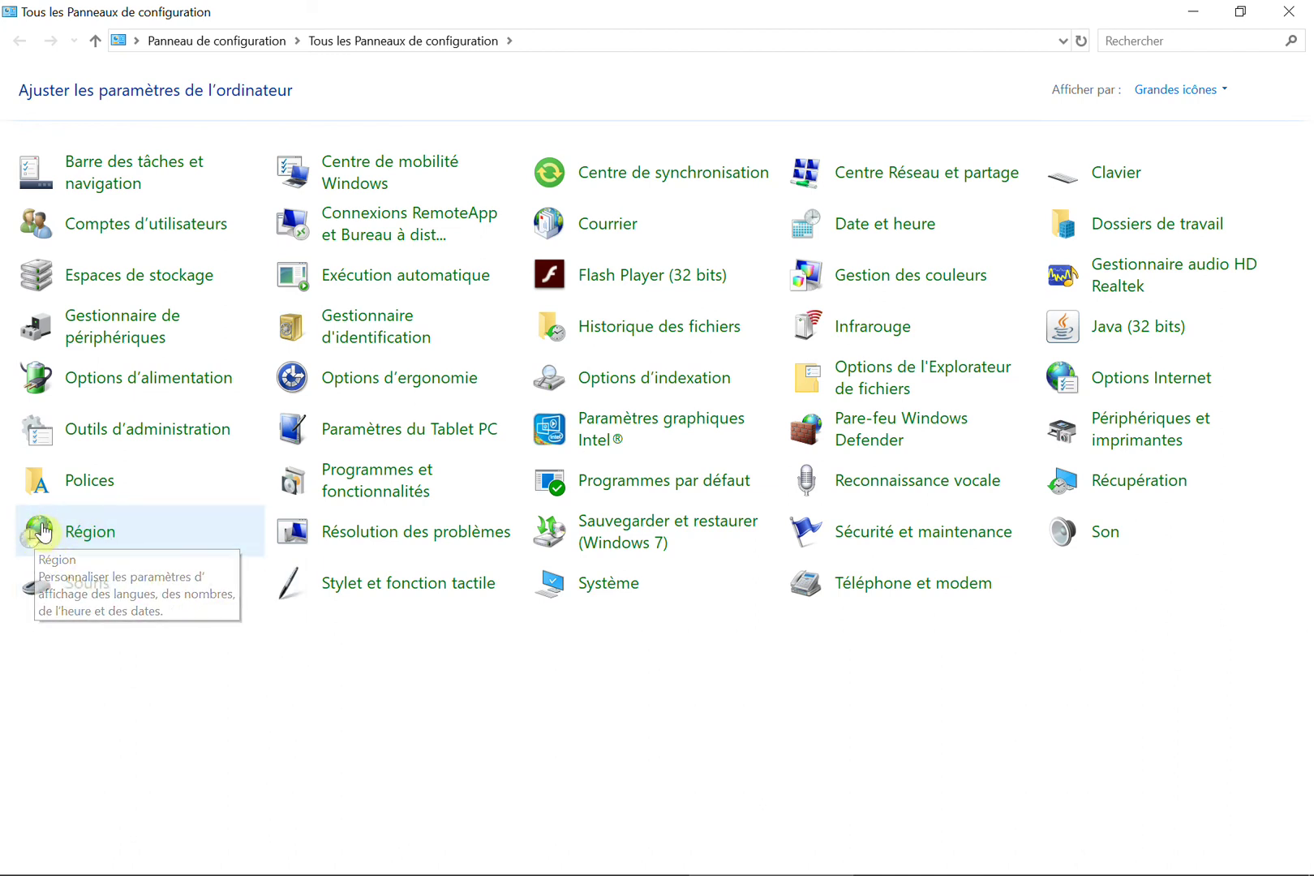
Check the system locale for non-Unicode programs in the Region administration settings and close them without changes.
left_click(28, 557)
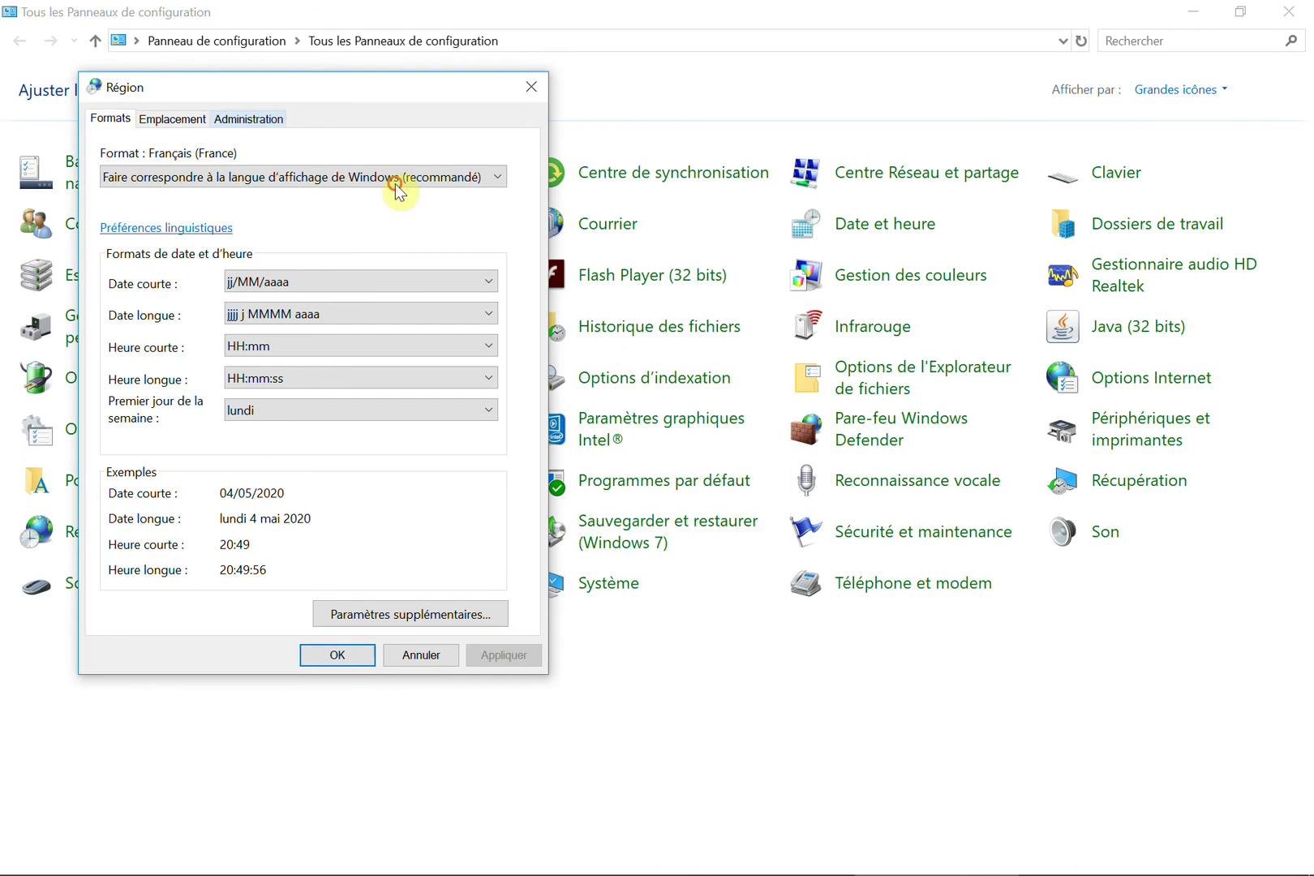
left_click(268, 129)
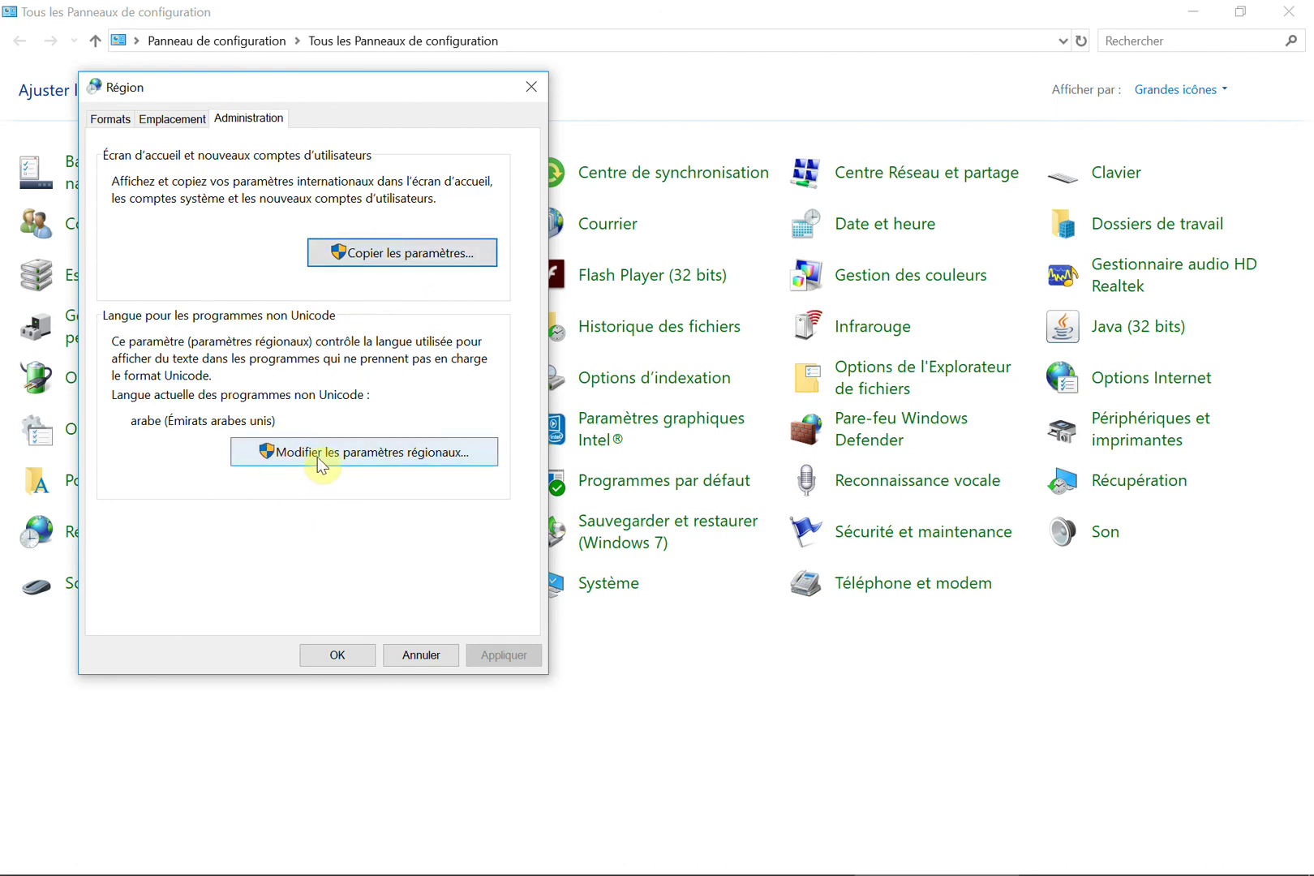
left_click(381, 458)
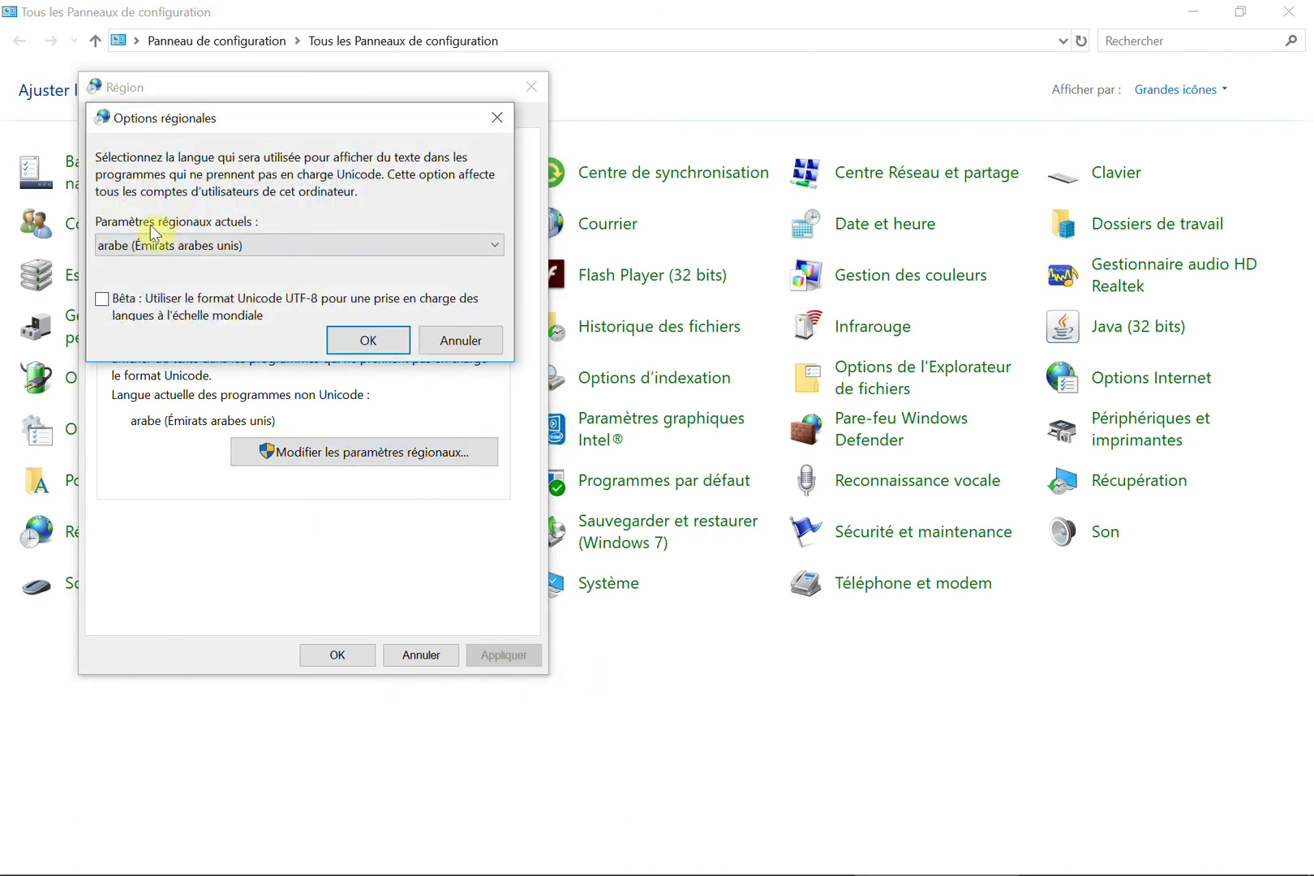
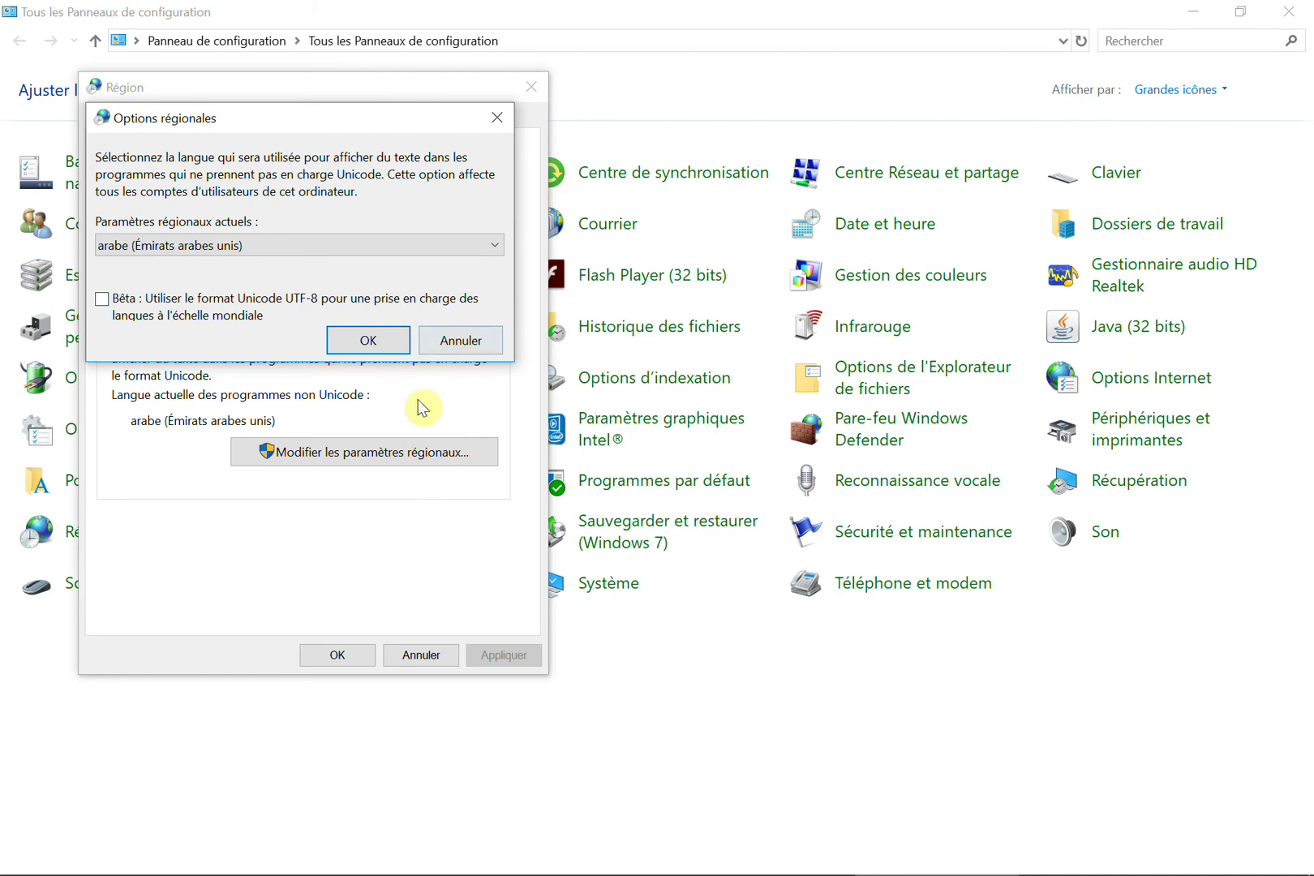
left_click(475, 348)
left_click(421, 654)
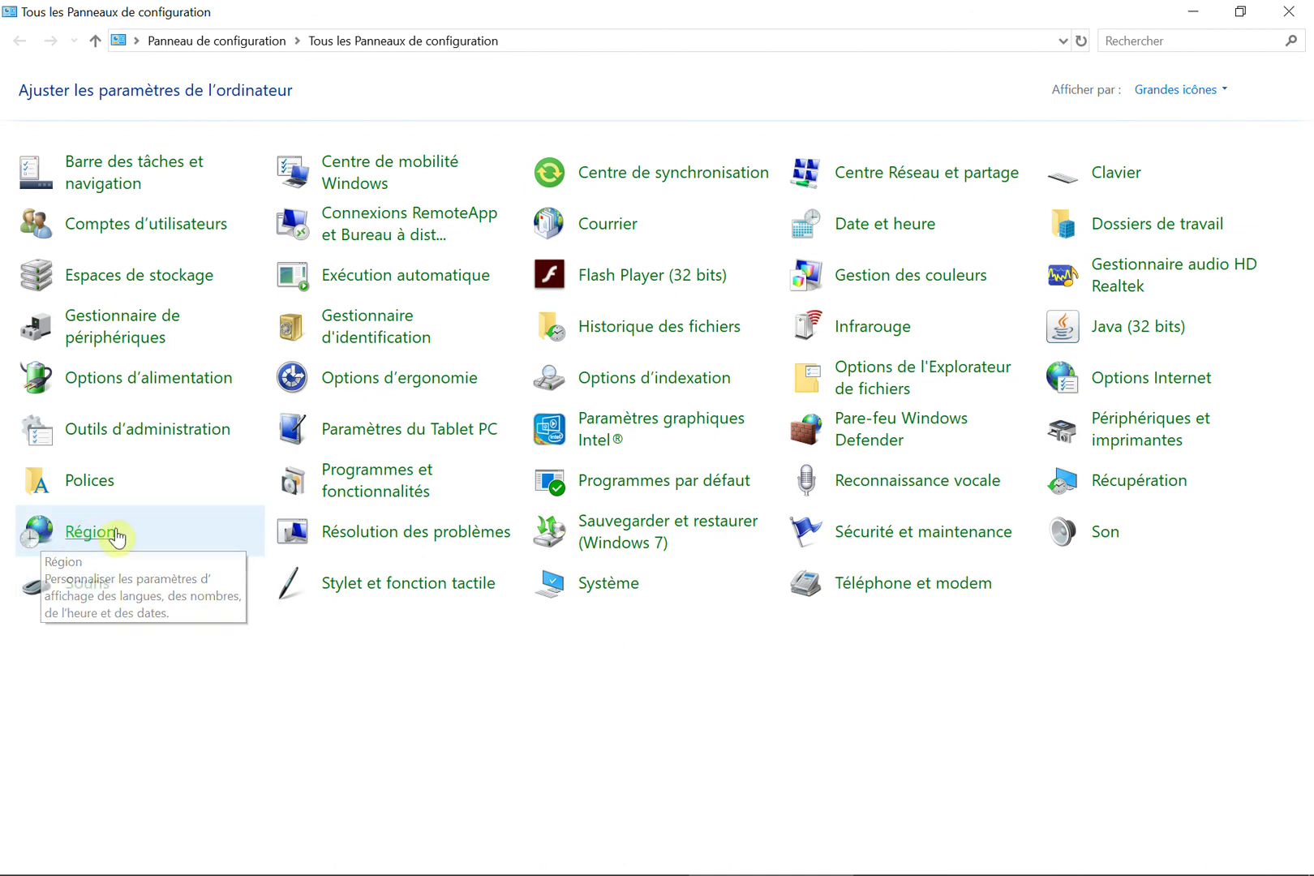
Review the available locales for non-Unicode programs in the Region administration options again and cancel the dialogs without changes.
left_click(92, 536)
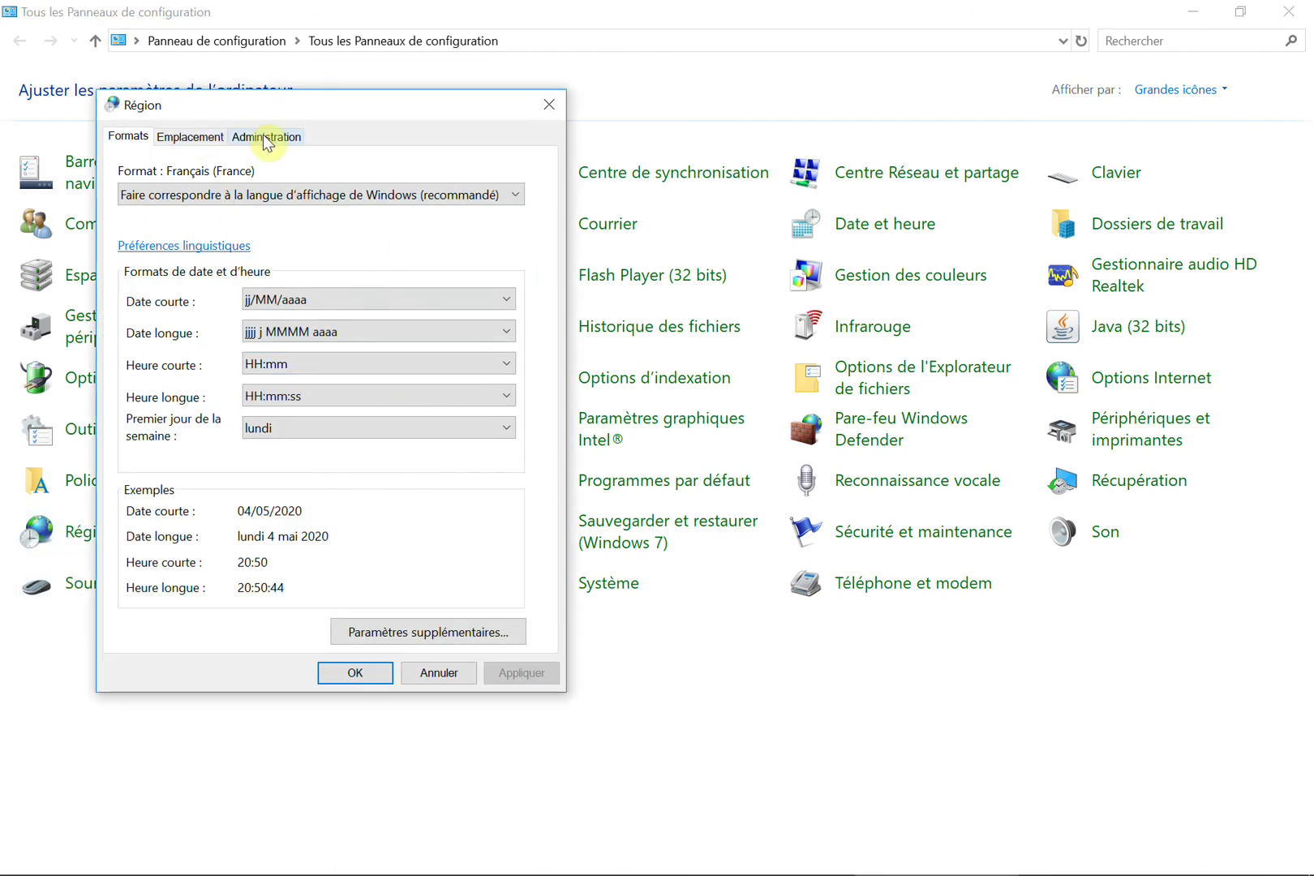
left_click(267, 138)
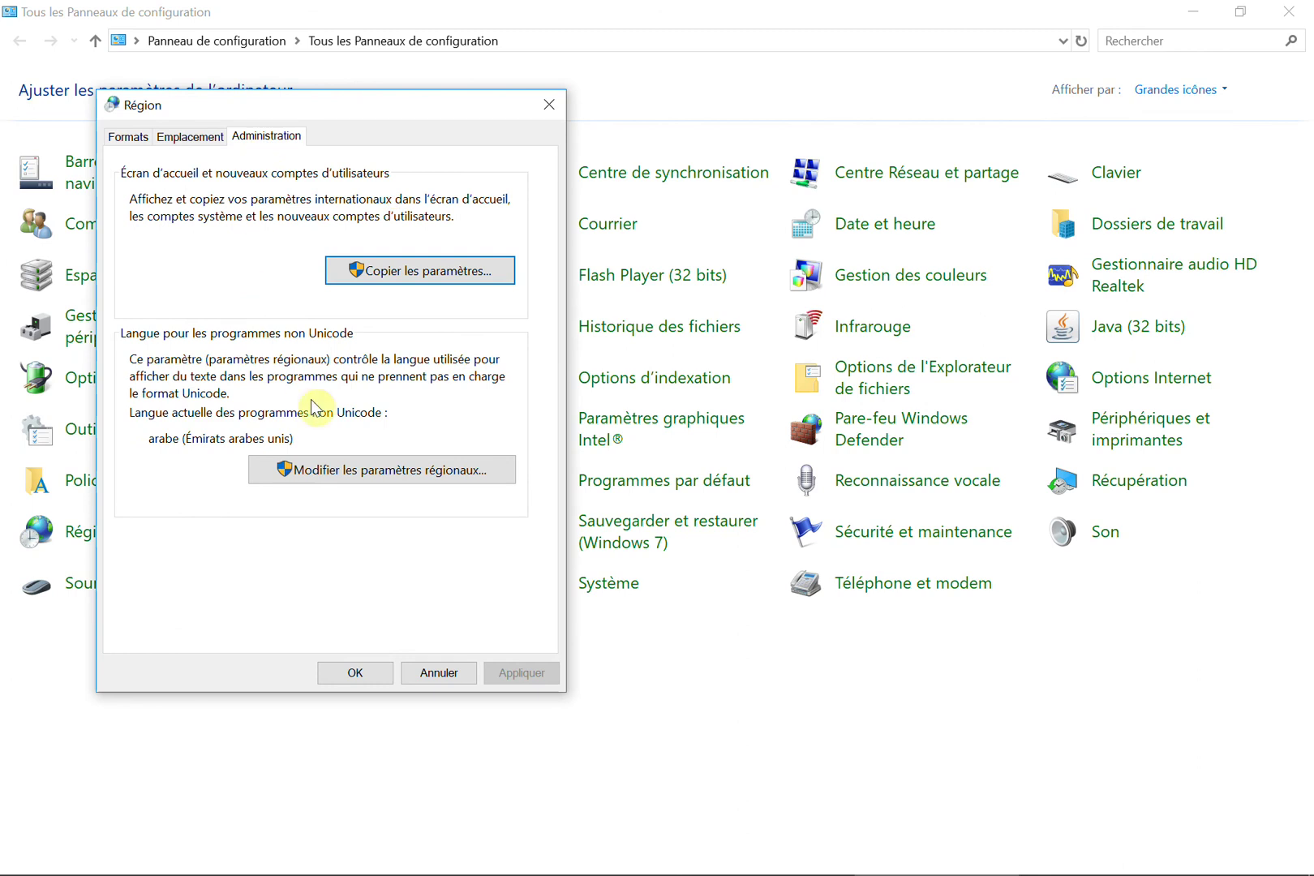
left_click(351, 479)
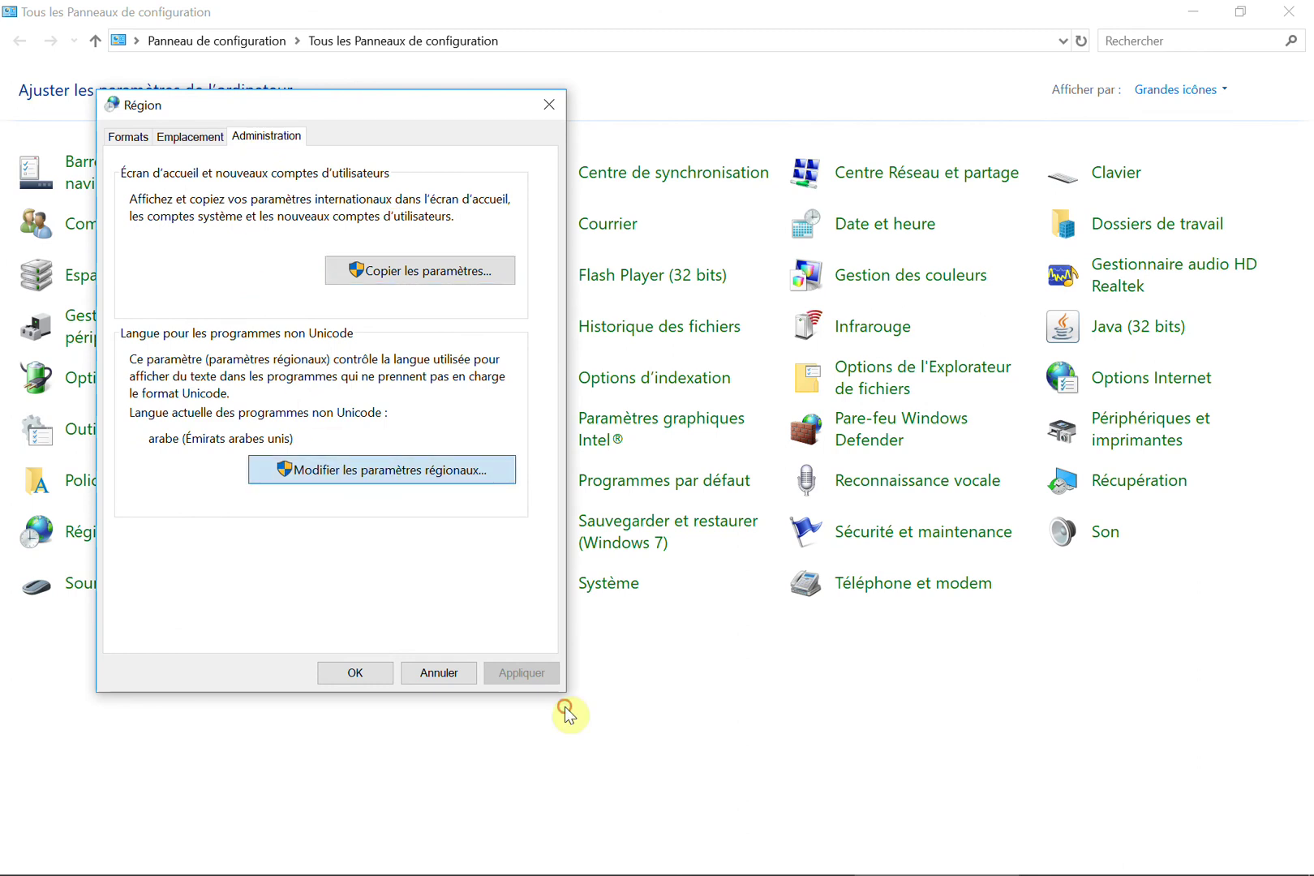
left_click(303, 266)
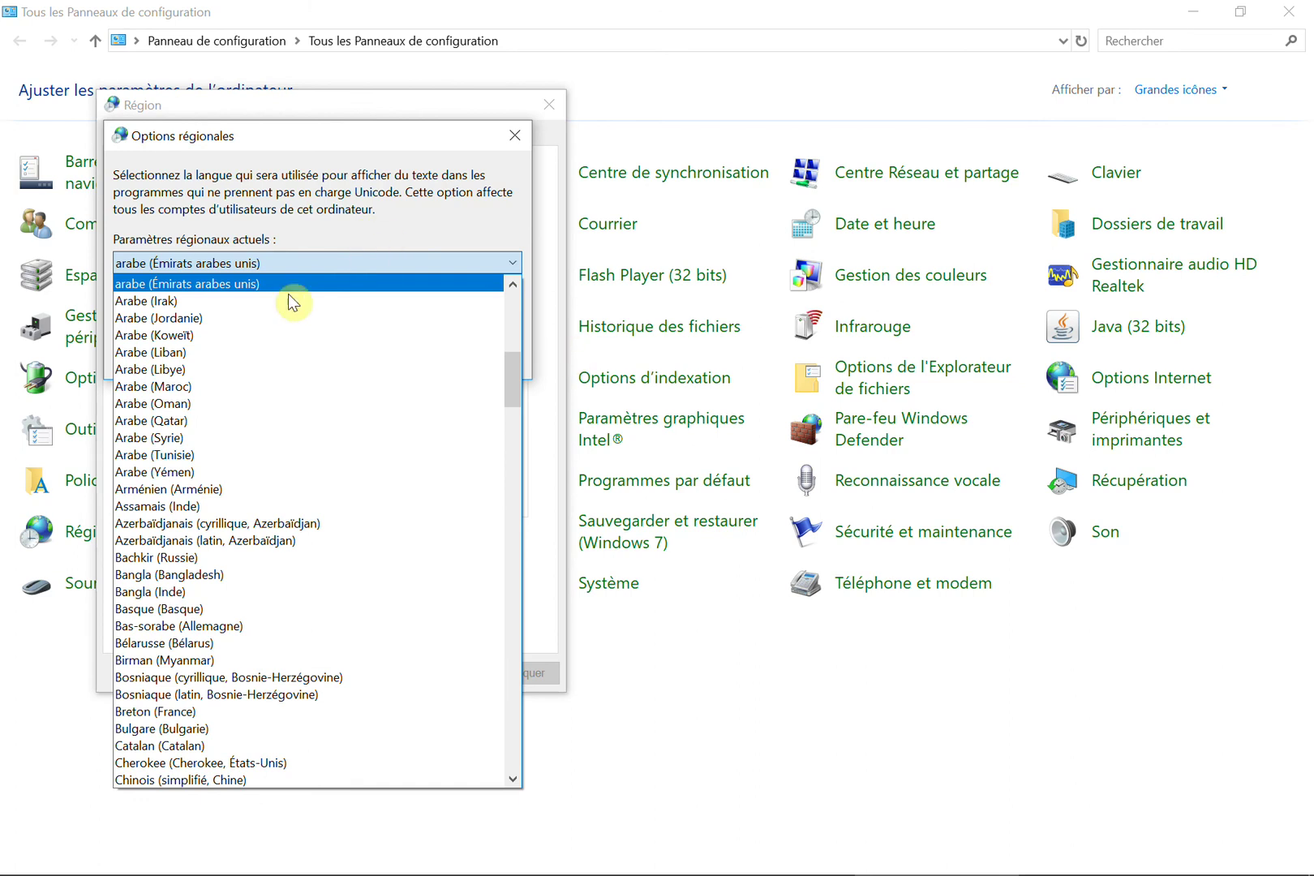
left_click(516, 138)
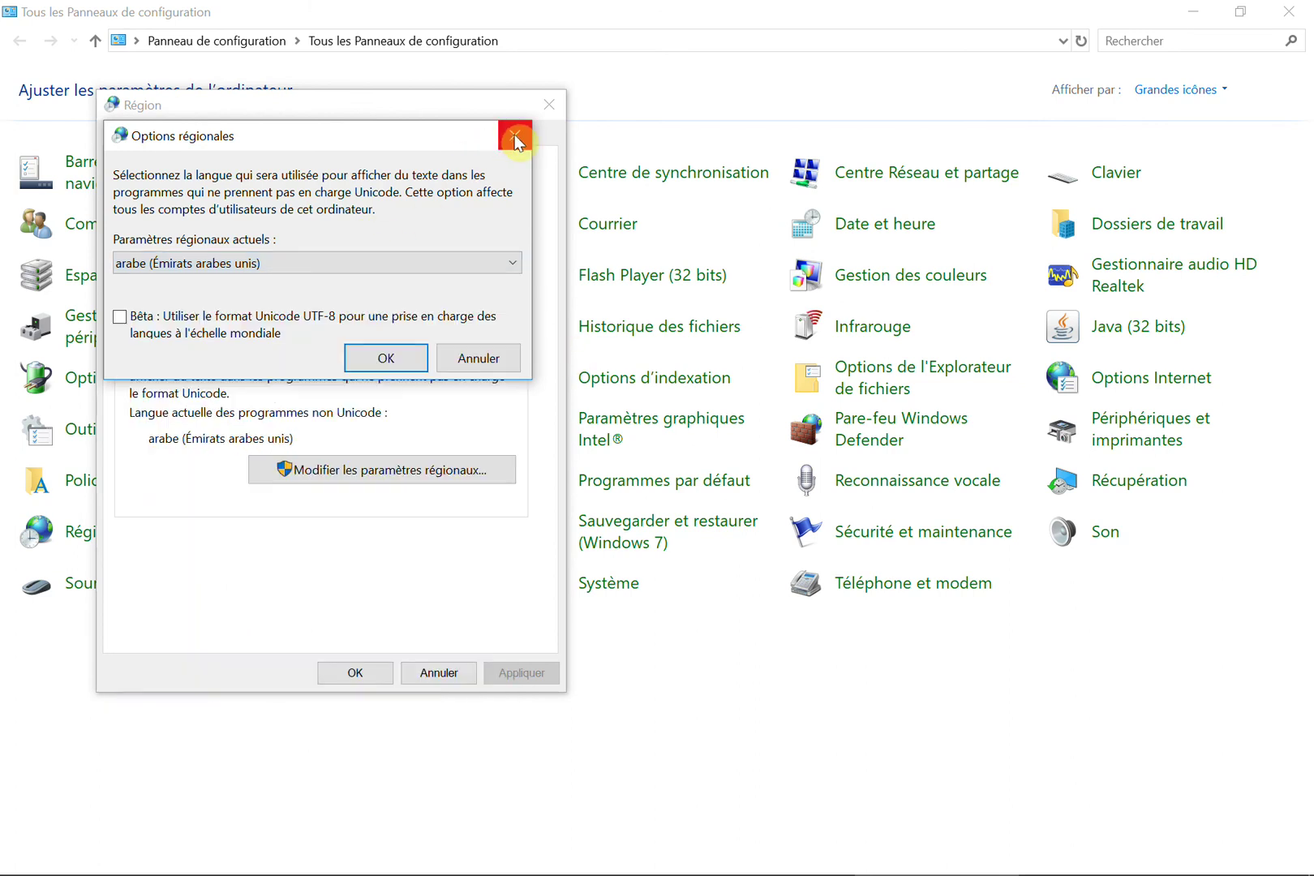
left_click(516, 138)
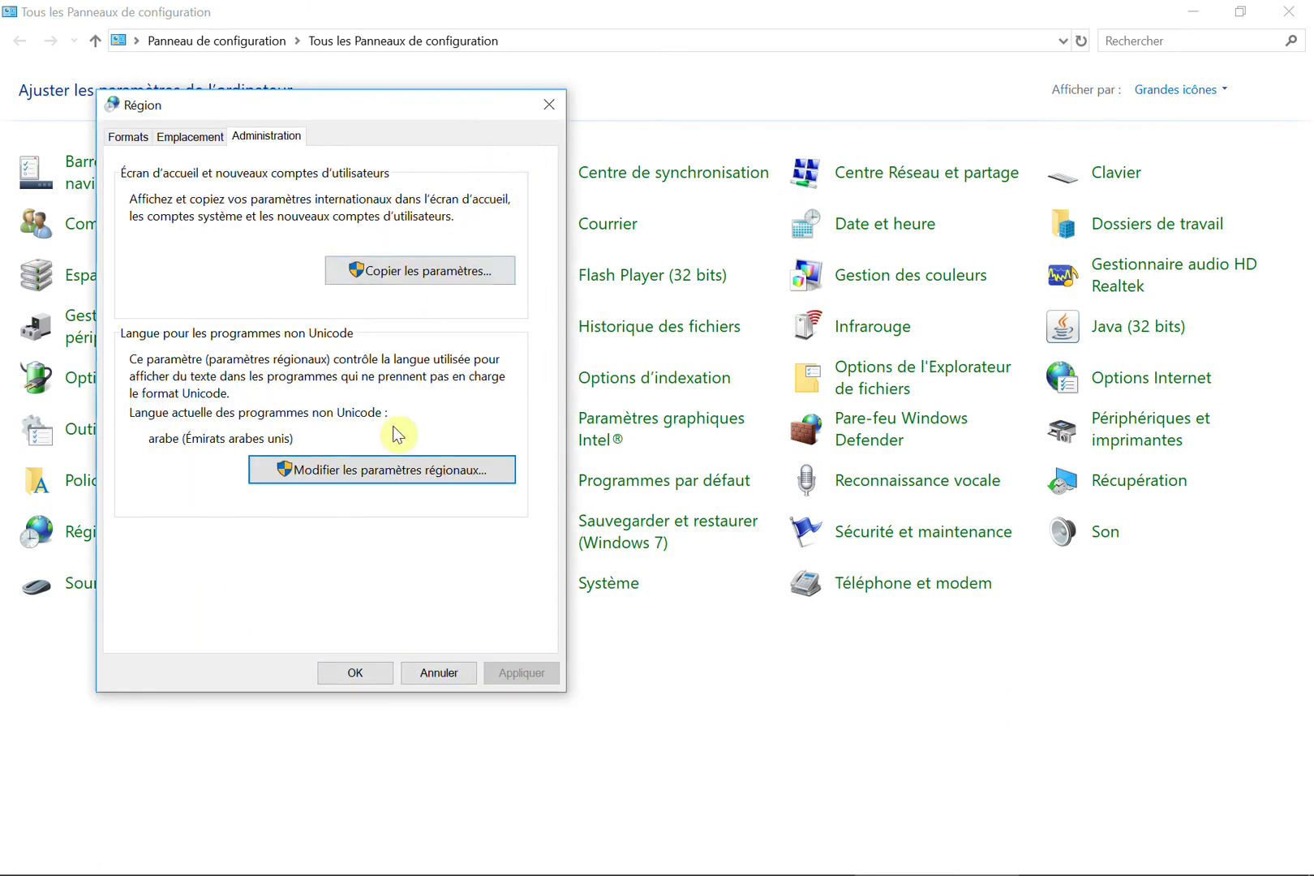
left_click(405, 478)
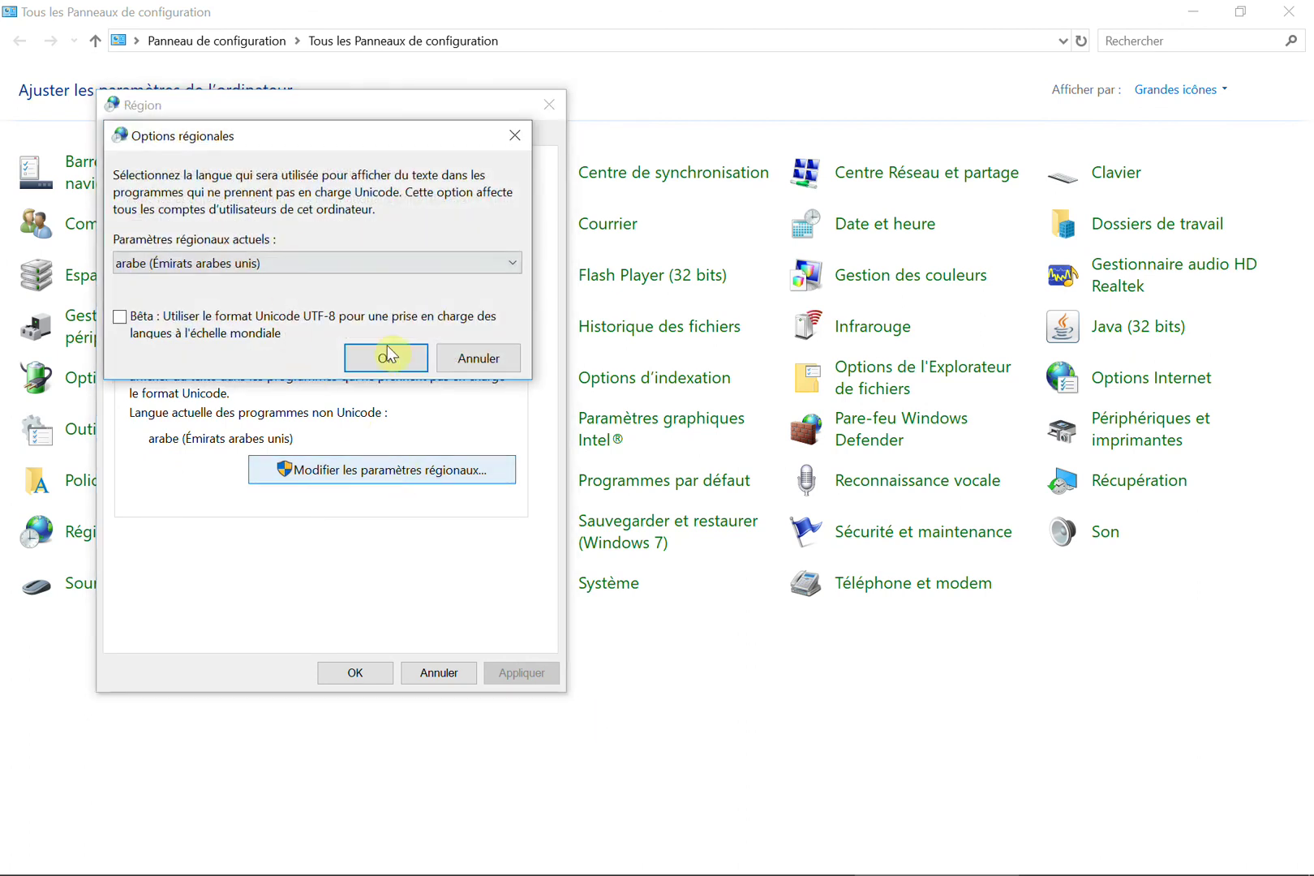
left_click(505, 362)
left_click(438, 672)
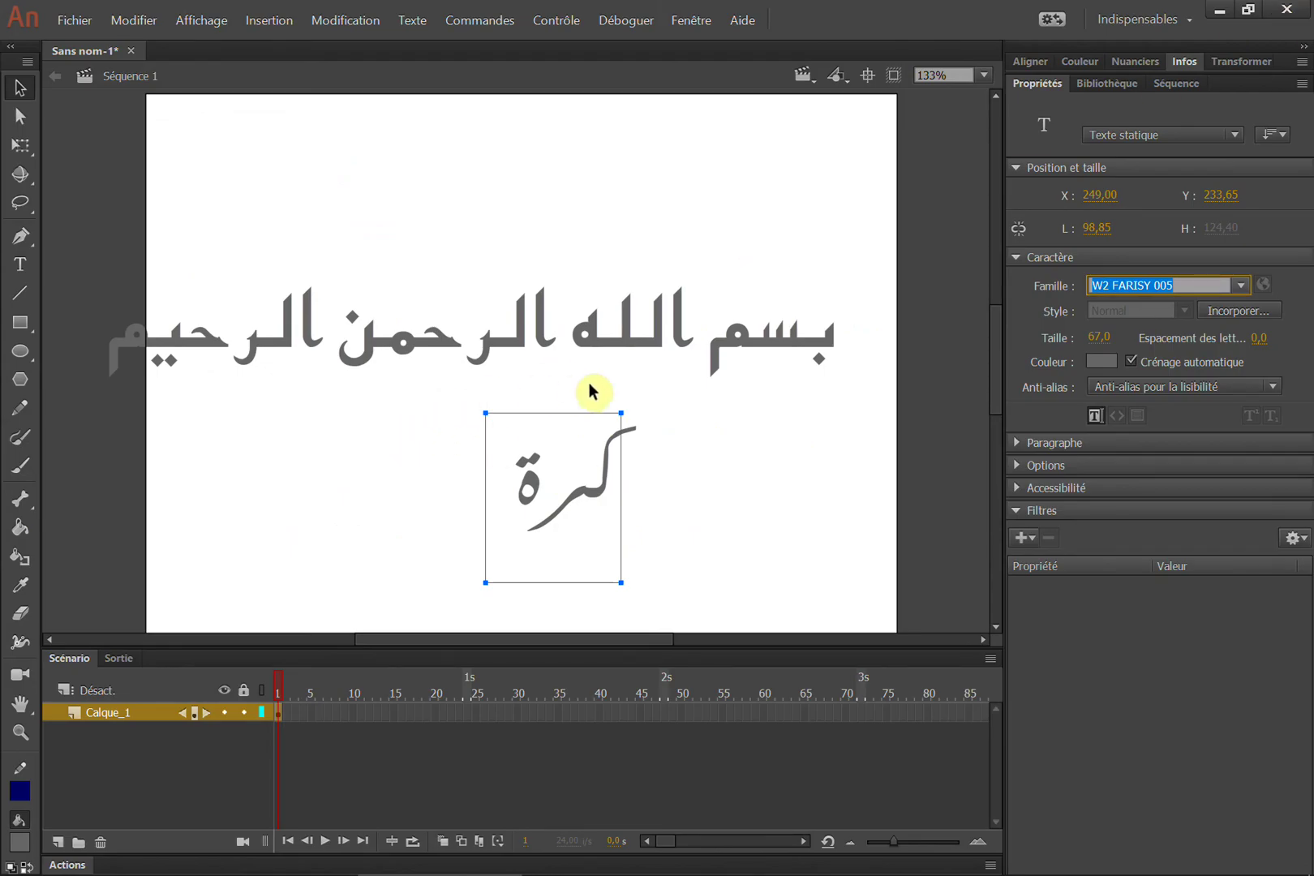
Return to Animate and delete both Arabic texts from the stage.
left_click(753, 428)
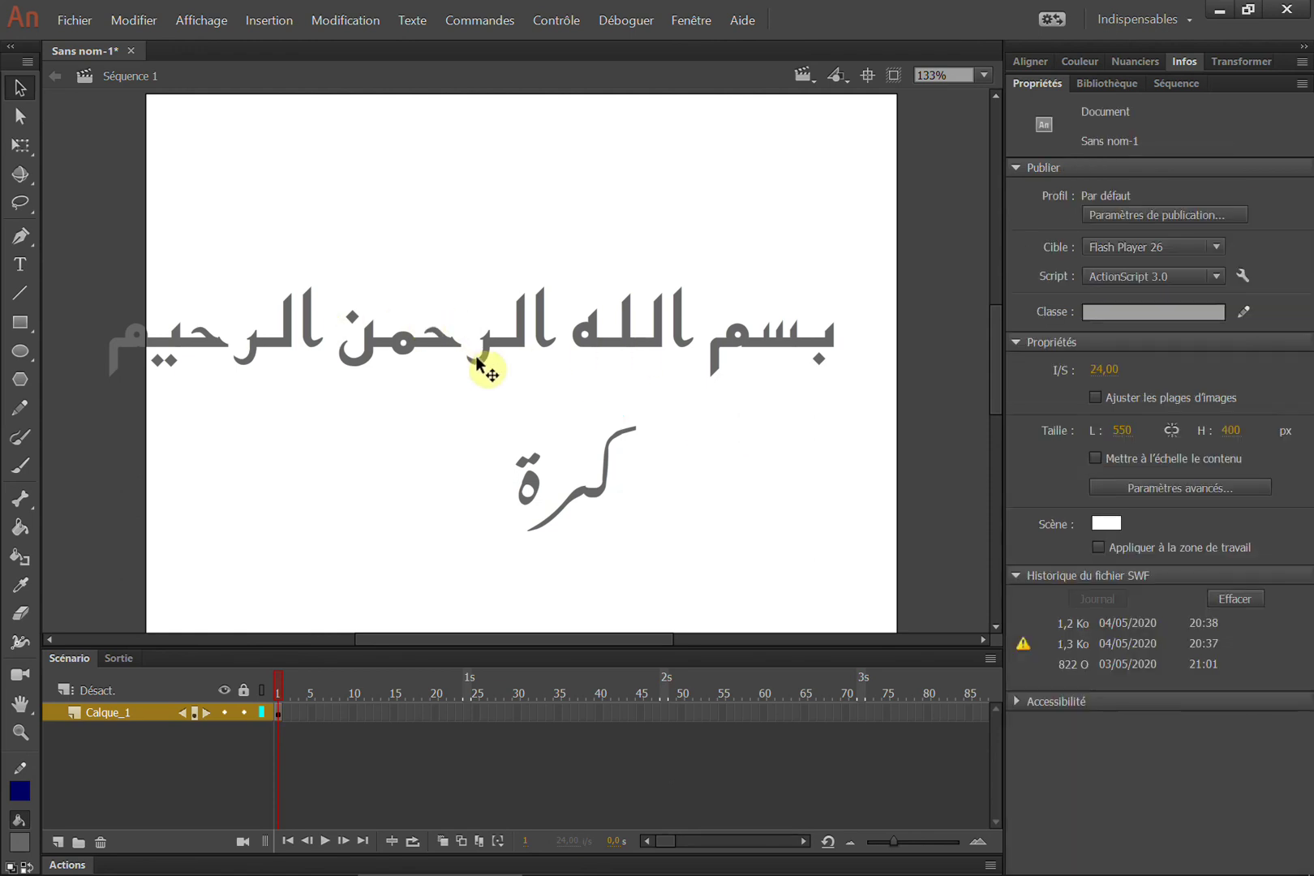
key("alt+Tab")
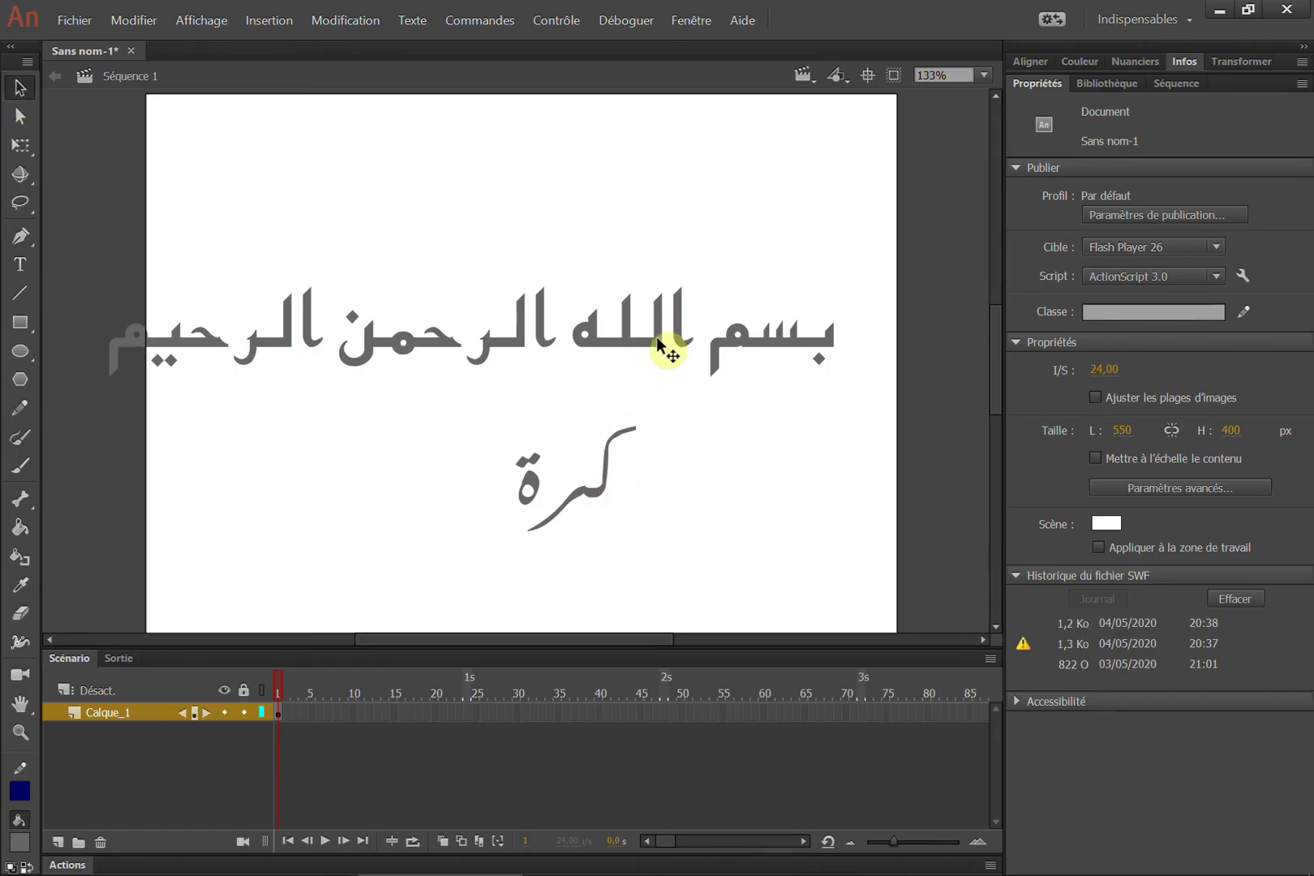
left_click_drag(672, 343, 706, 333)
key("ctrl+a")
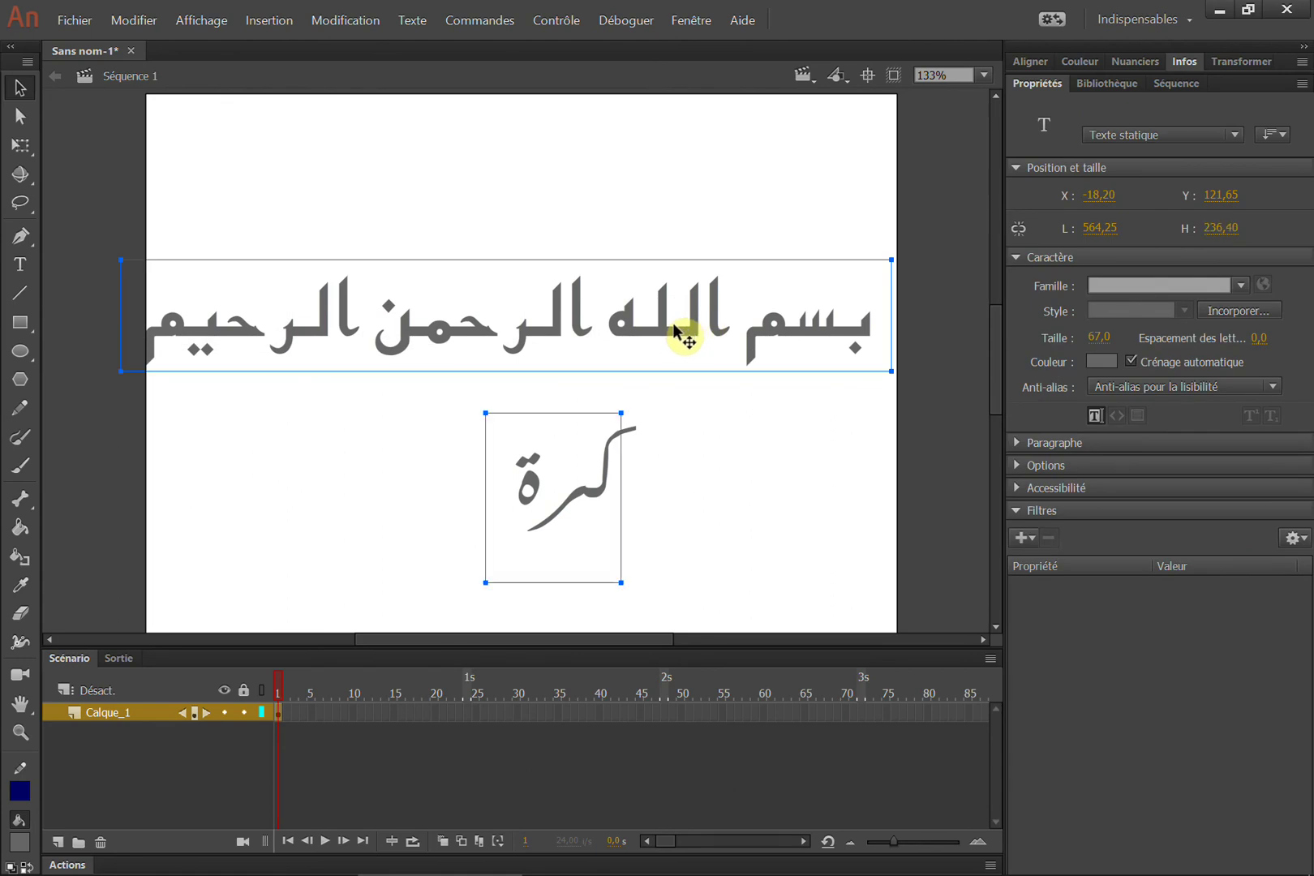
key("Delete")
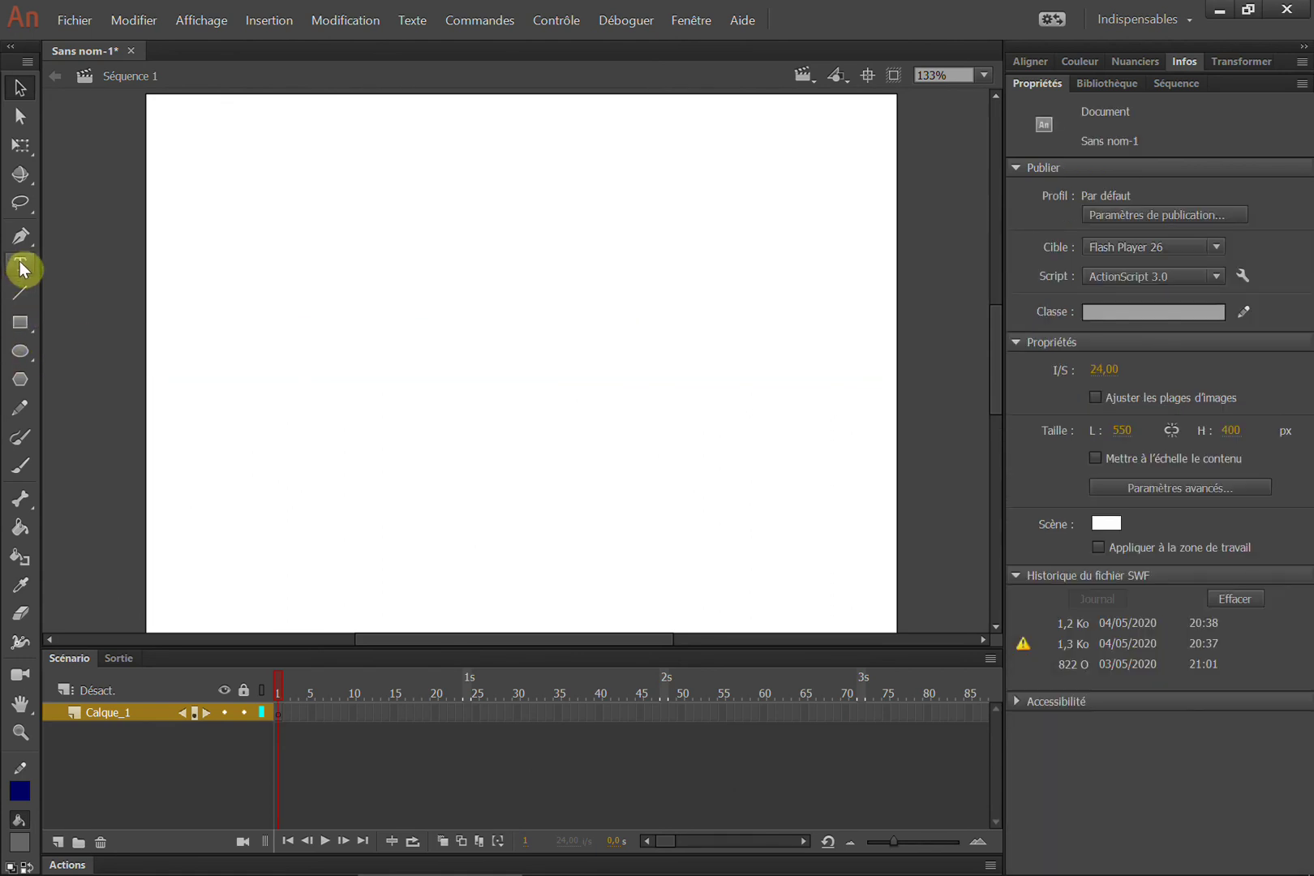
Add the static text AAAAAA in the upper part of the stage using the _sans font.
left_click(20, 265)
left_click(323, 258)
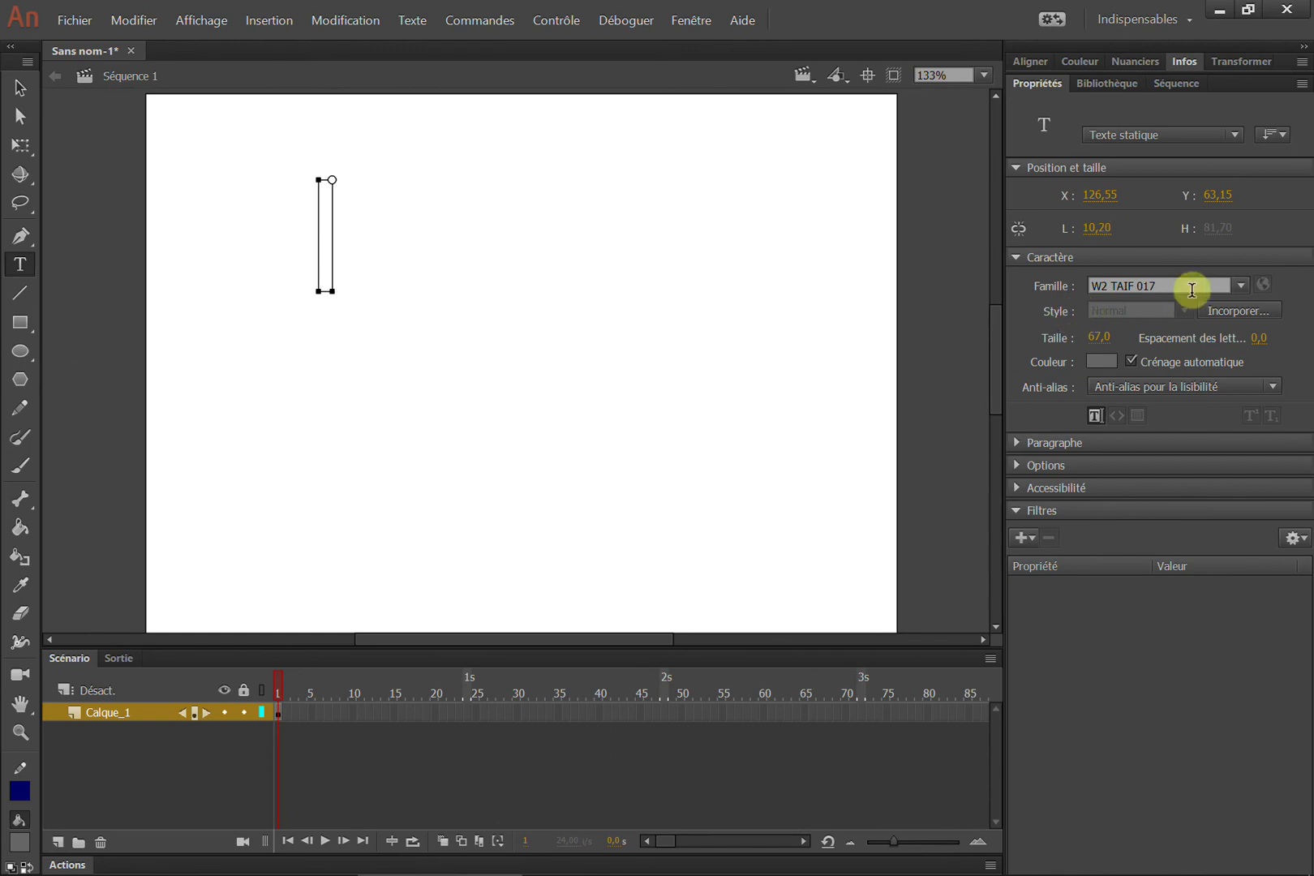
left_click(1243, 293)
left_click_drag(1305, 574, 1302, 323)
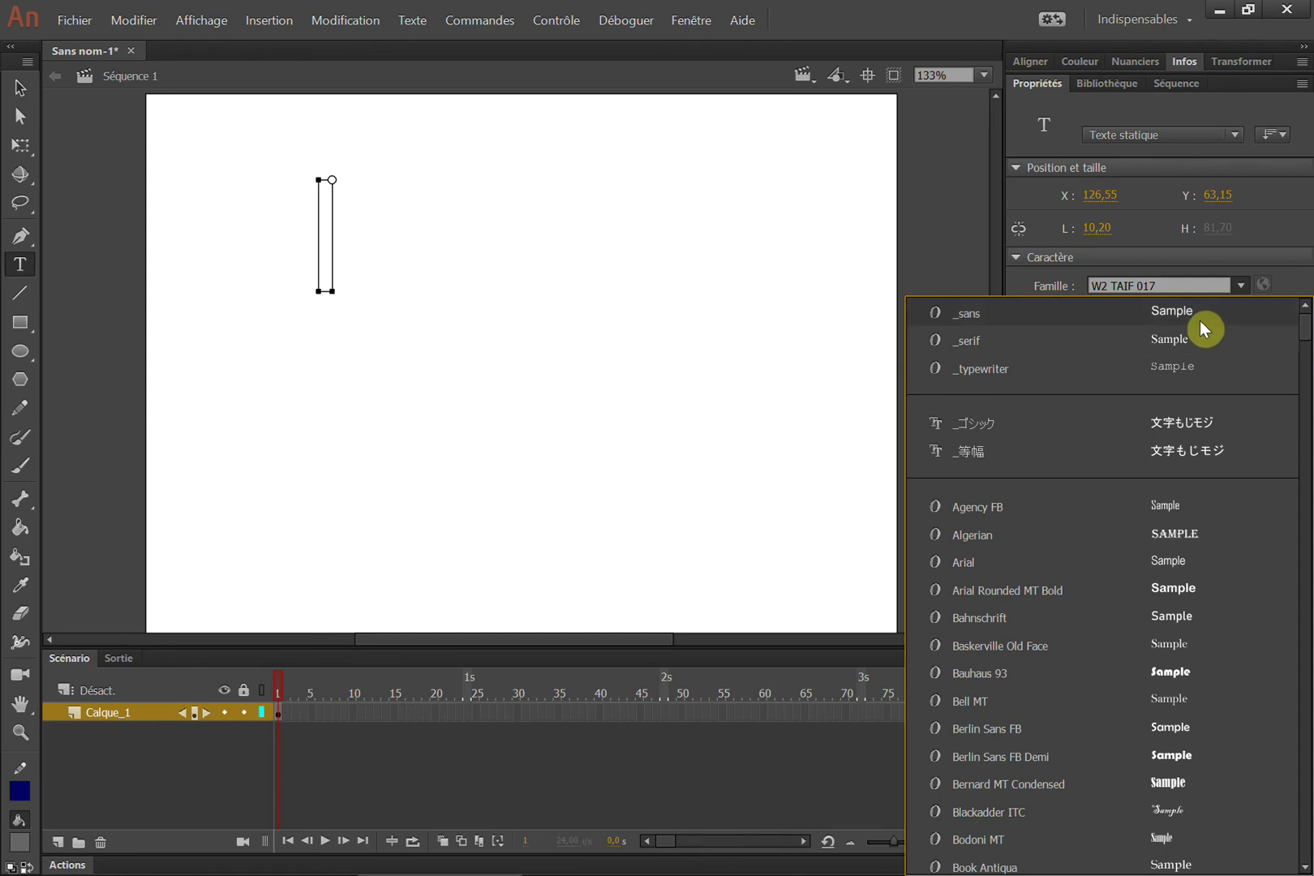
left_click(1206, 318)
type("AA")
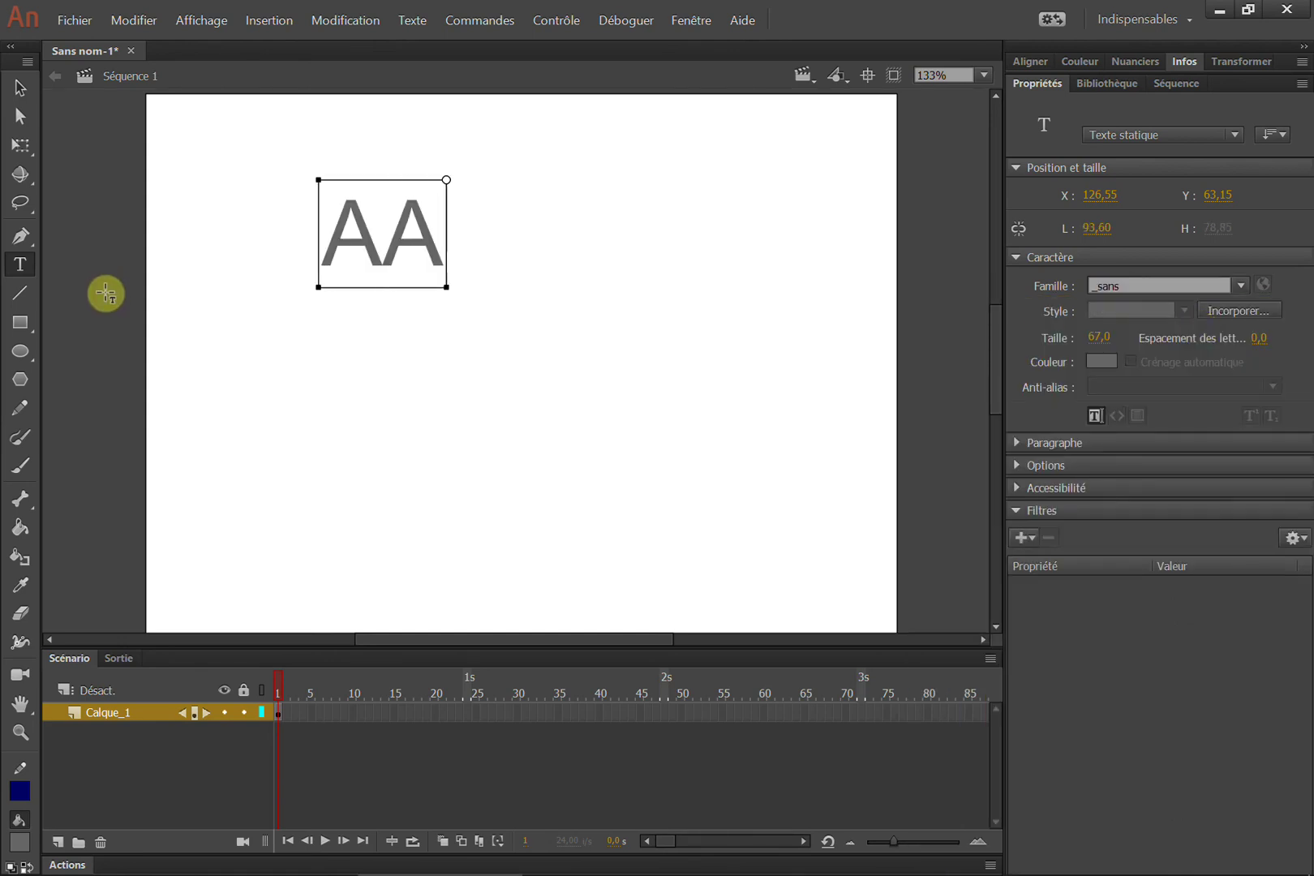
type("AAAA")
left_click(21, 87)
Move the AAAAAA text toward the middle of the stage, to about X 149 and Y 140.
left_click_drag(529, 253, 720, 350)
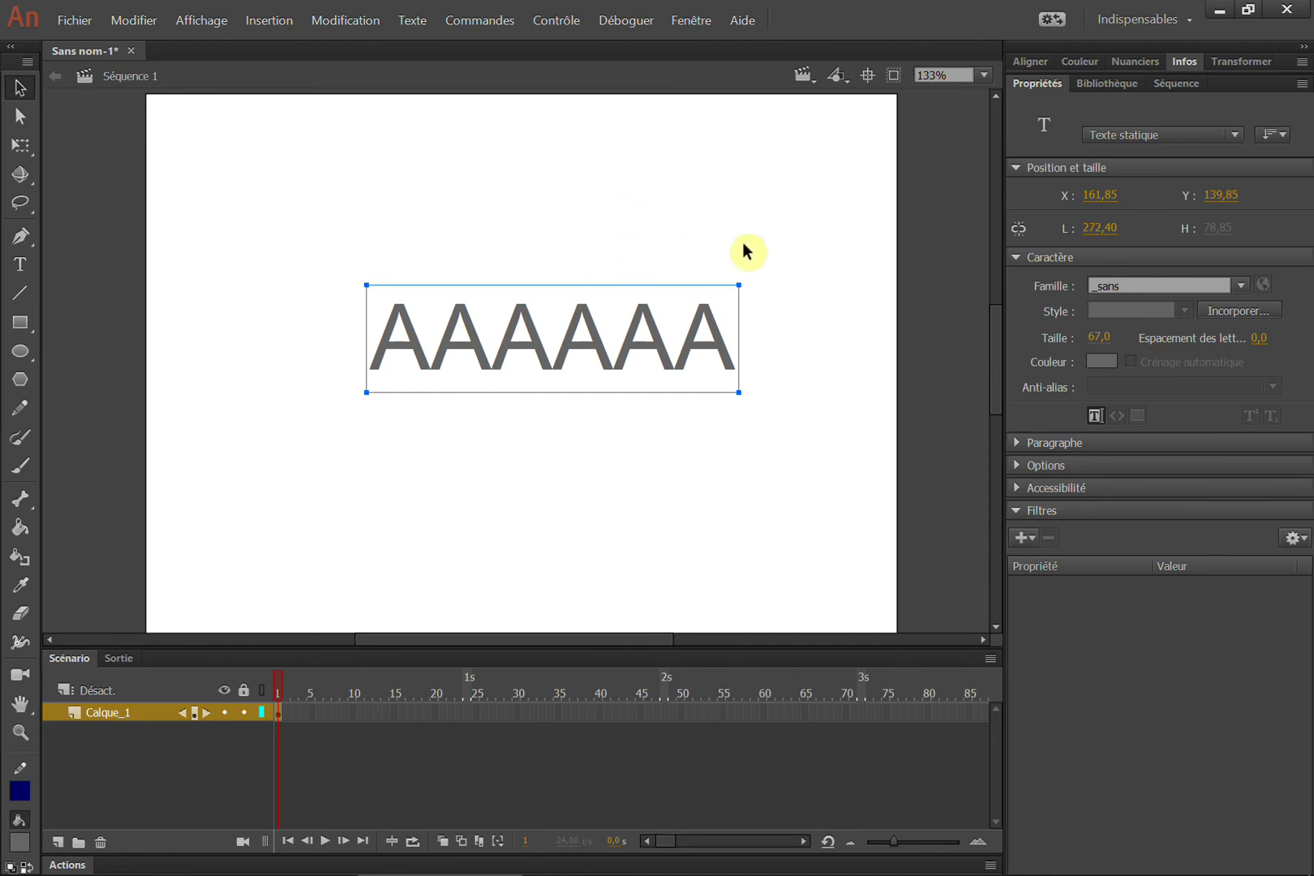
left_click_drag(706, 354, 680, 356)
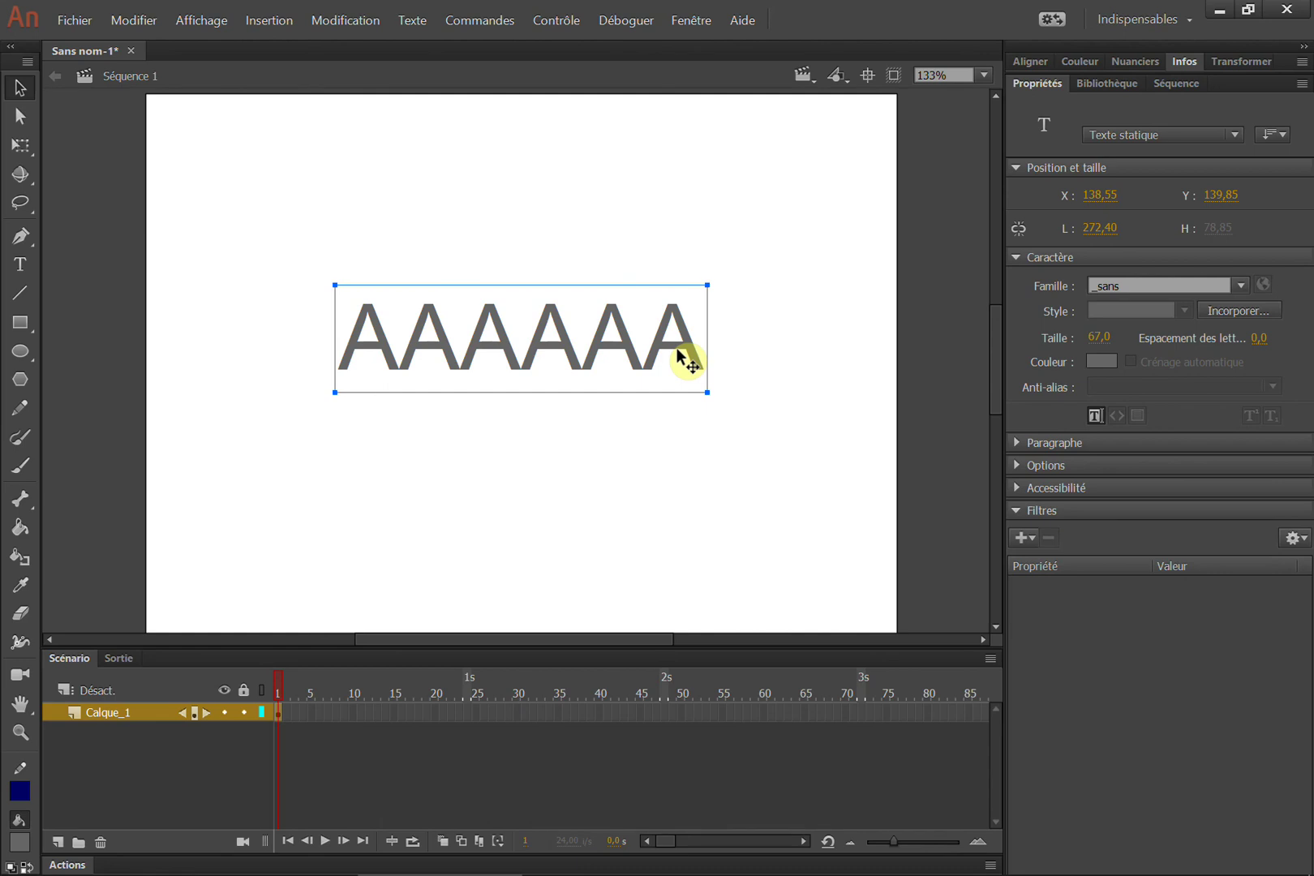
left_click_drag(798, 202, 500, 486)
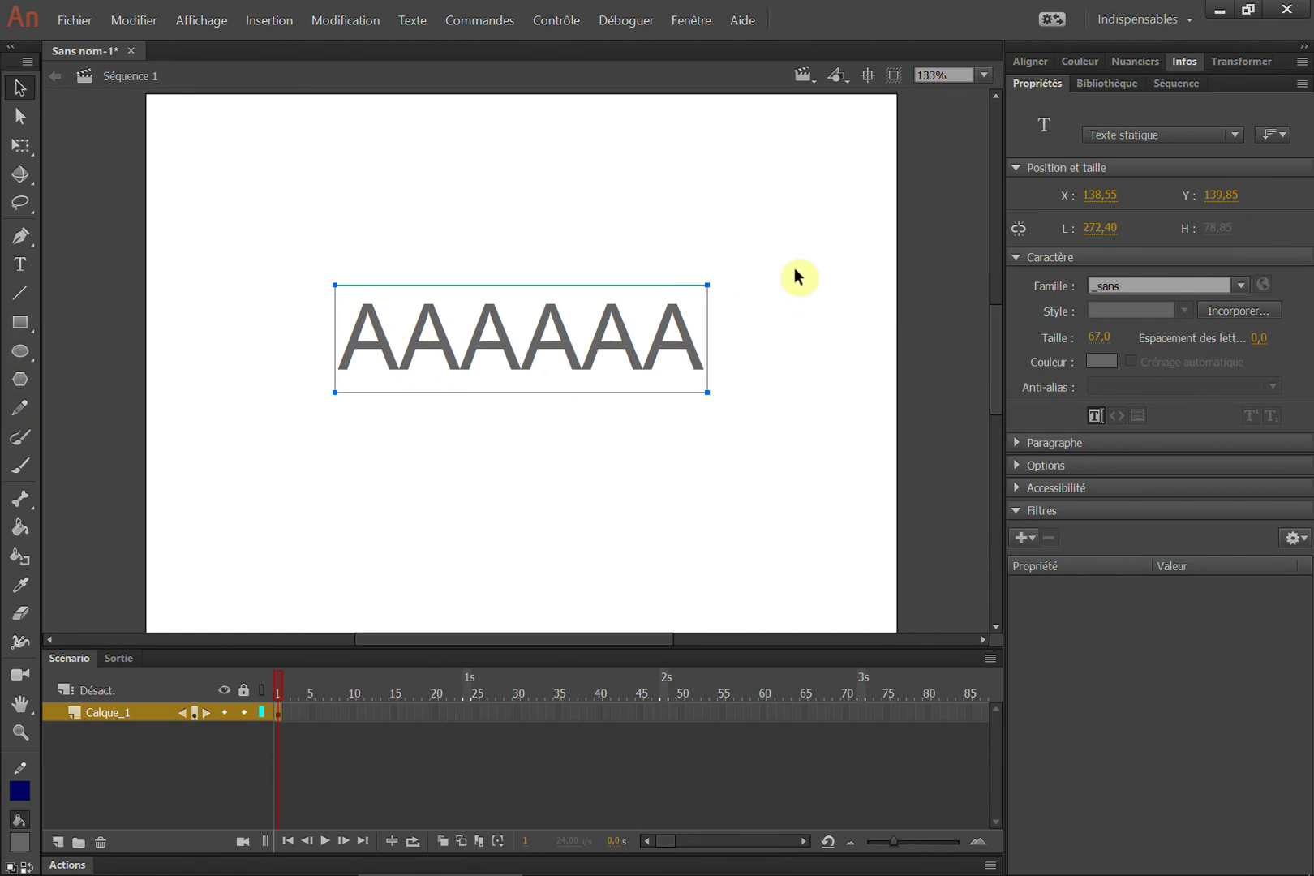
left_click_drag(696, 349, 710, 349)
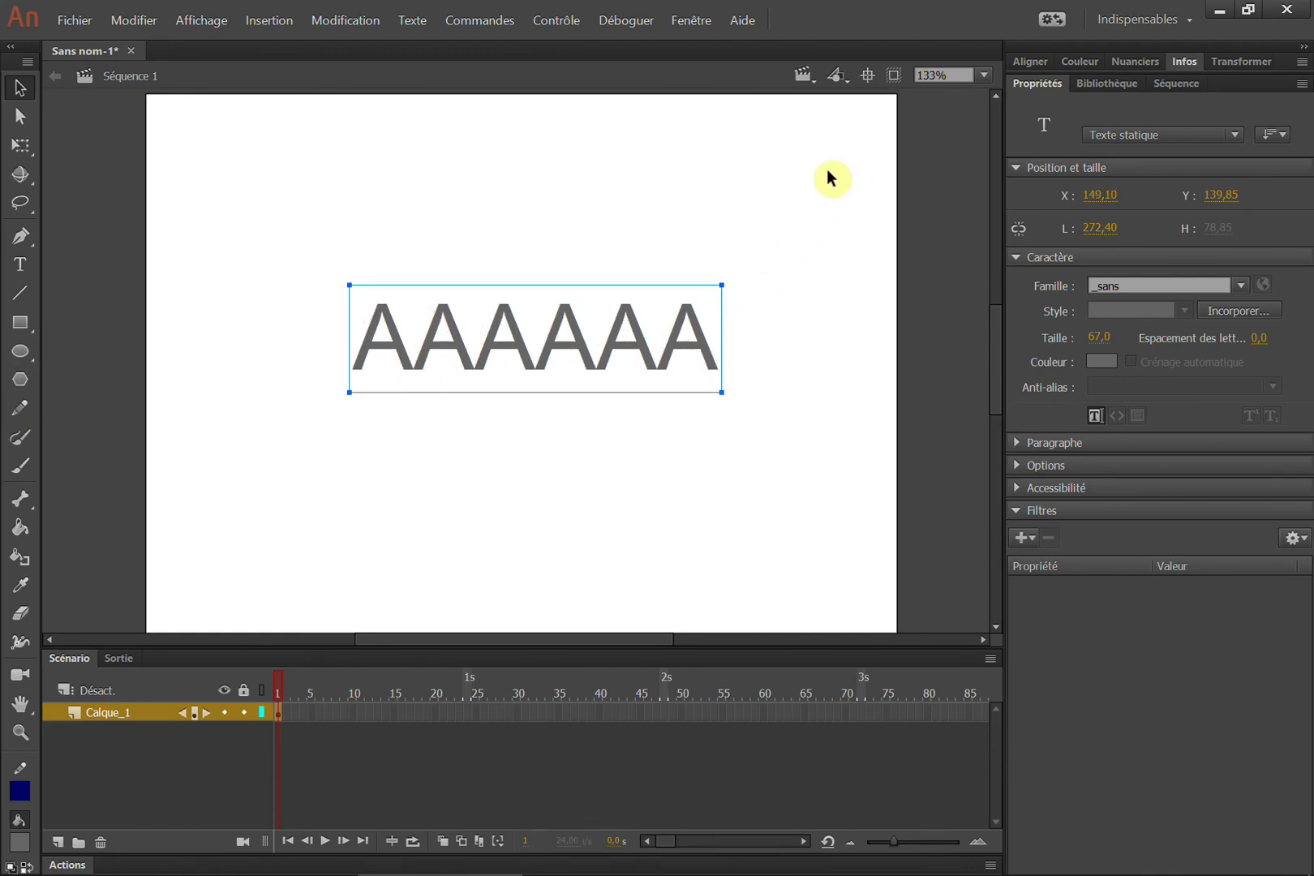
Break the AAAAAA text apart into individual letters.
right_click(701, 350)
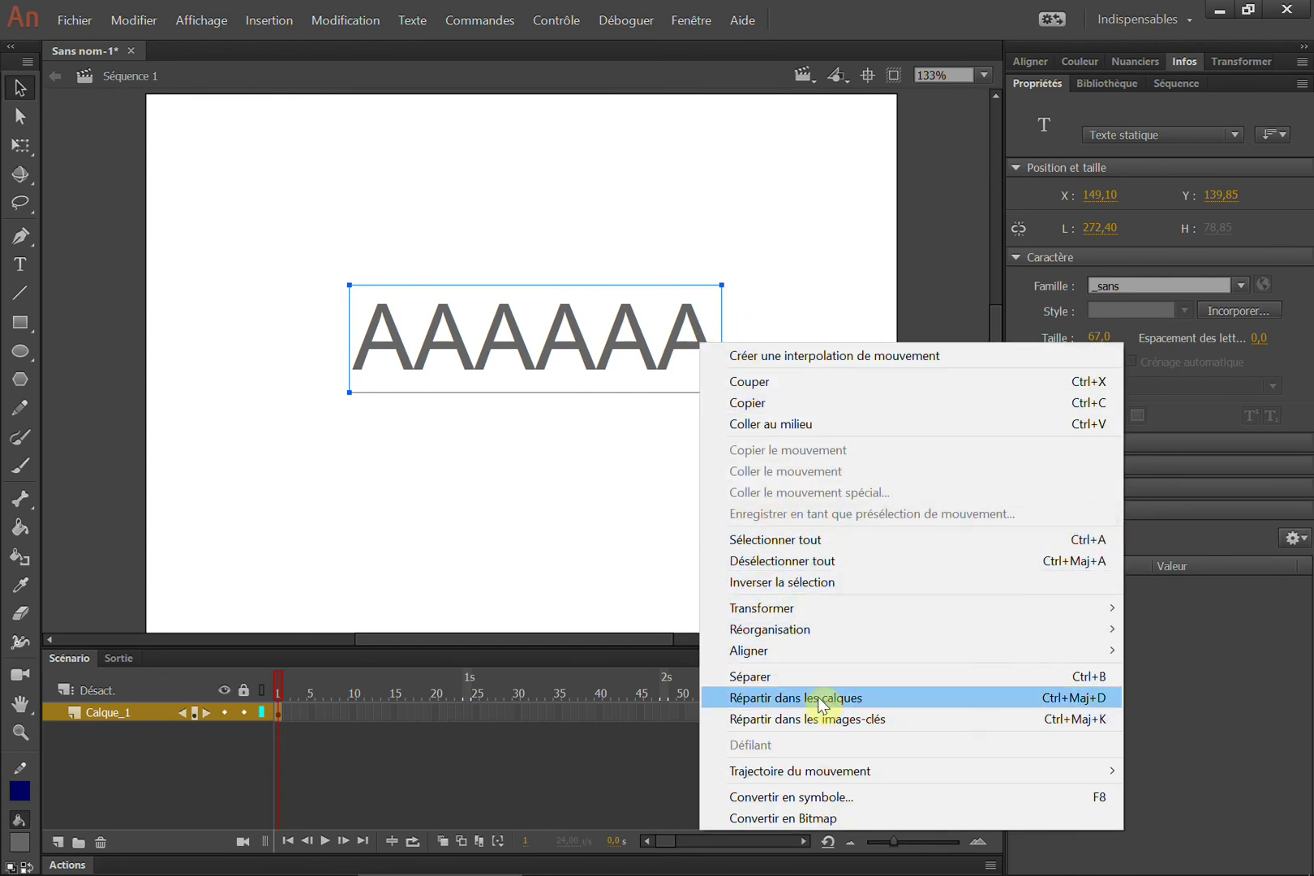
right_click(576, 336)
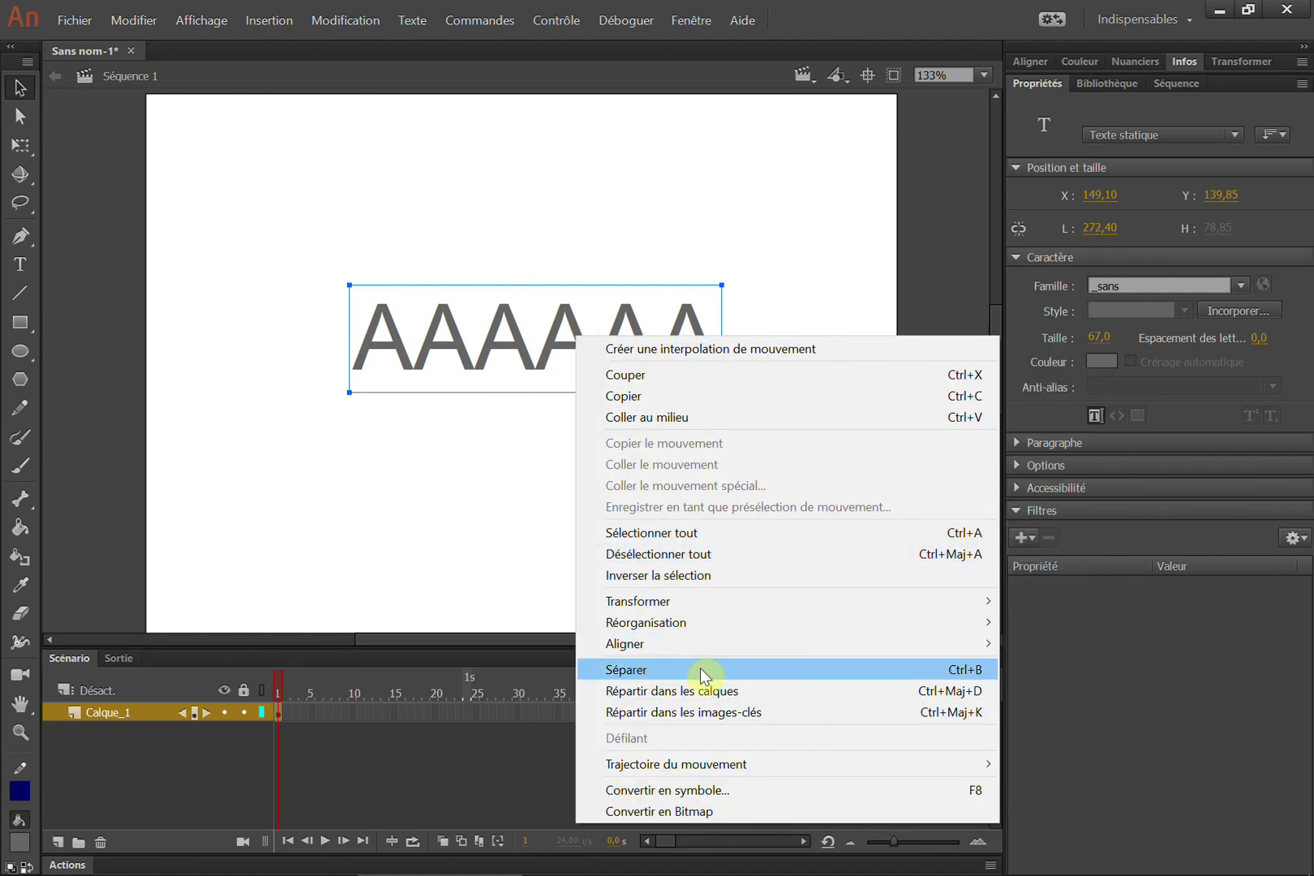
left_click(957, 674)
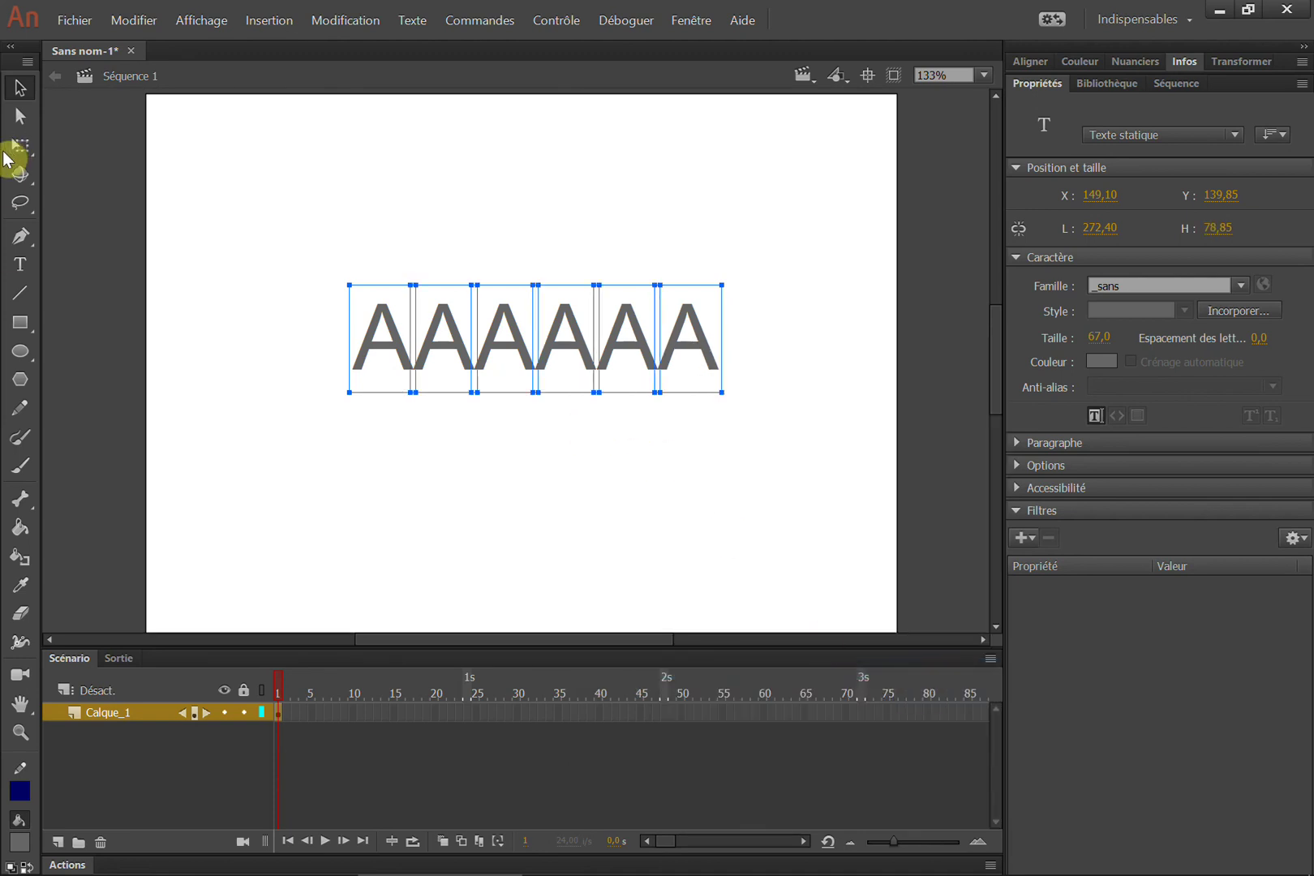
Move the whole AAAAAA text up to about Y 92 and separate it into single letters.
left_click_drag(439, 352, 446, 276)
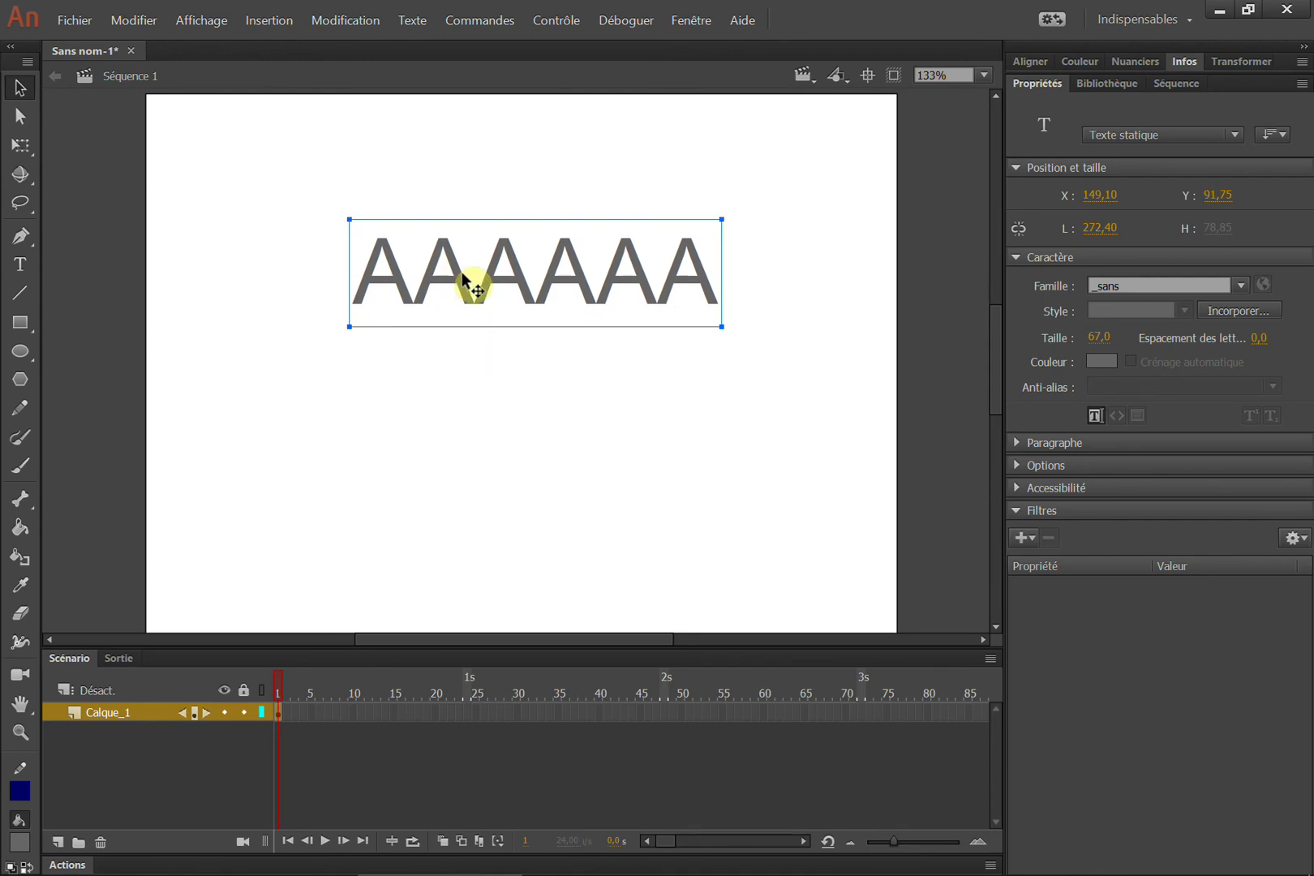
right_click(585, 270)
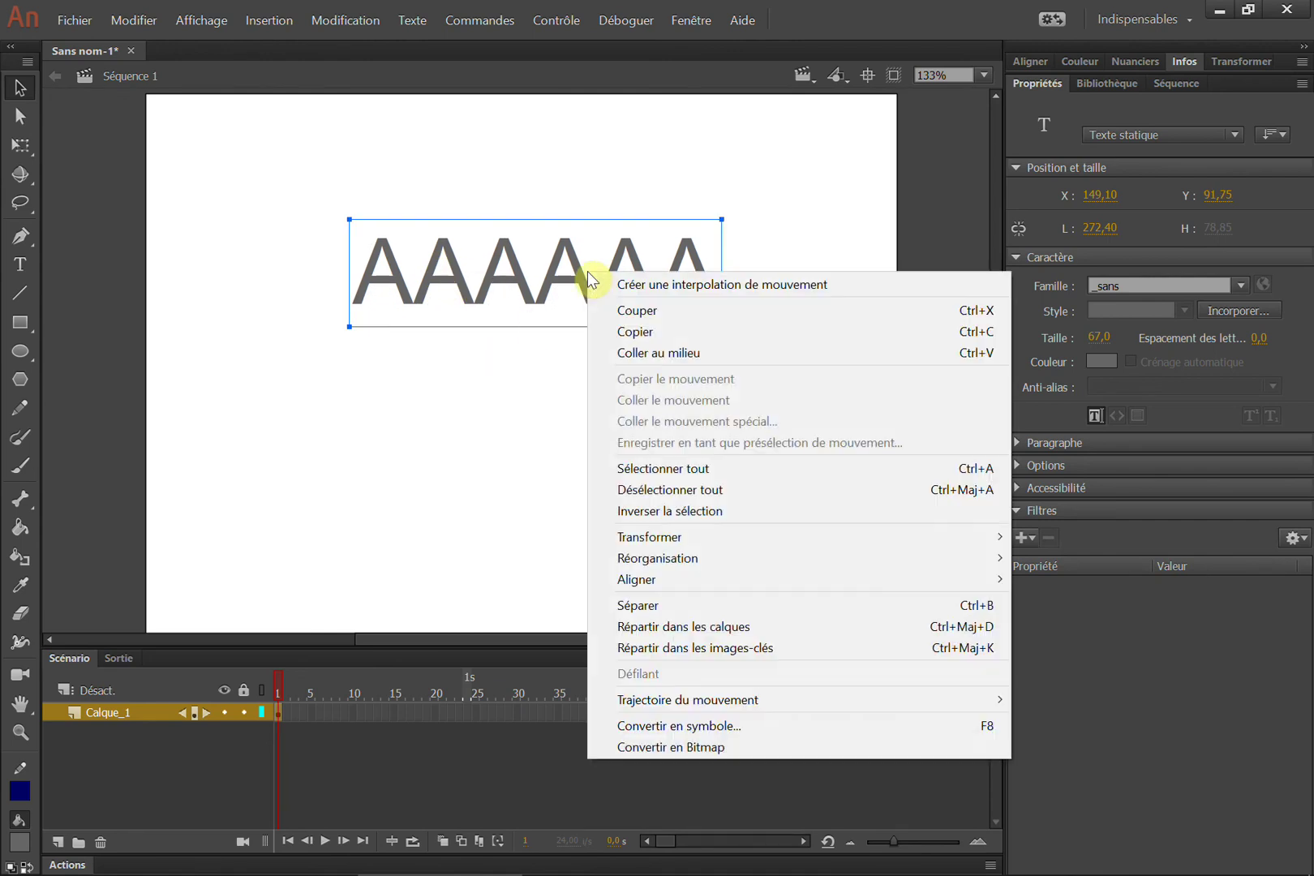
left_click(697, 604)
left_click(531, 442)
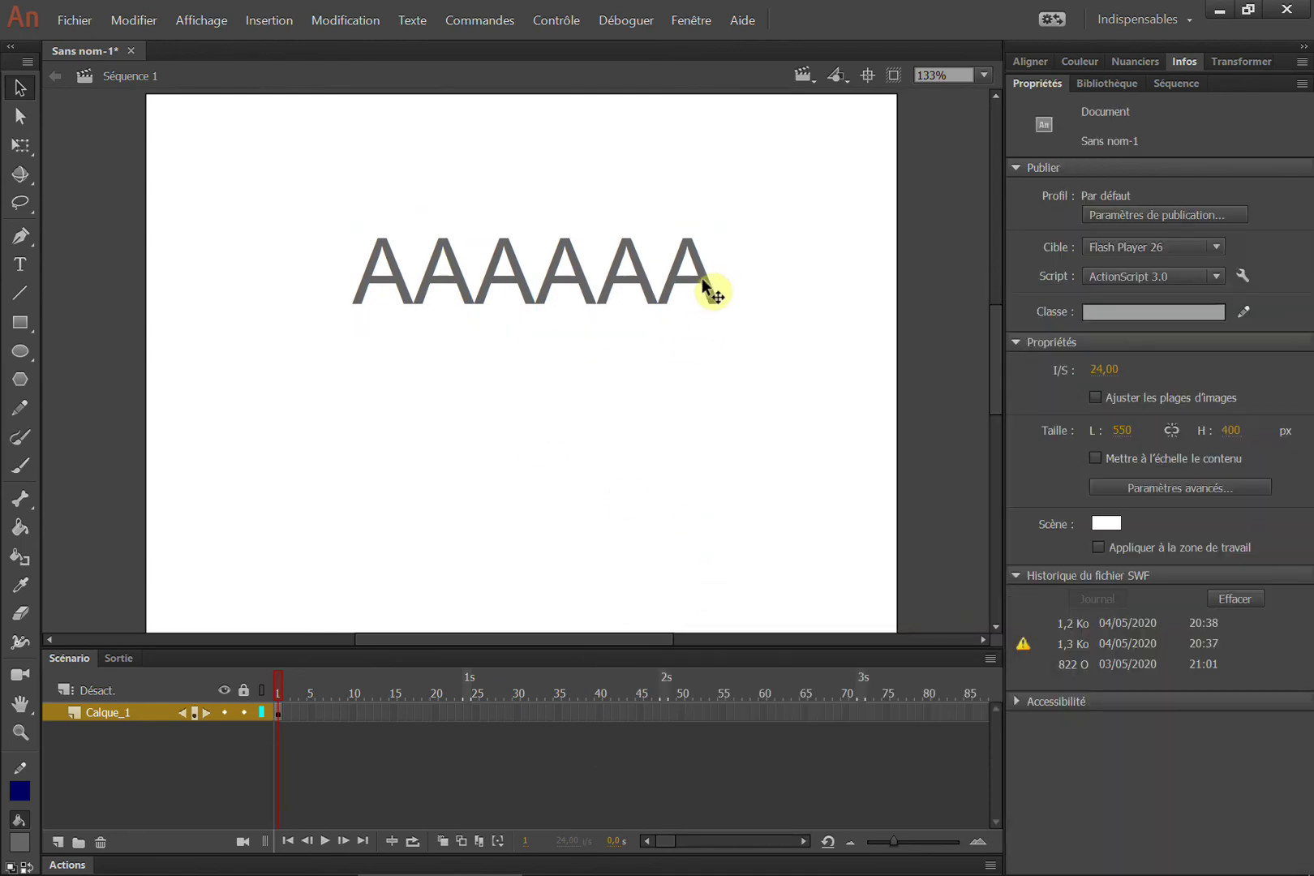
Try moving the last letter on its own, and undo back to the unbroken AAAAAA text.
left_click_drag(698, 280, 723, 265)
key("ctrl+z")
left_click(663, 357)
key("ctrl+a")
key("ctrl+z")
key("ctrl+z")
key("ctrl+z")
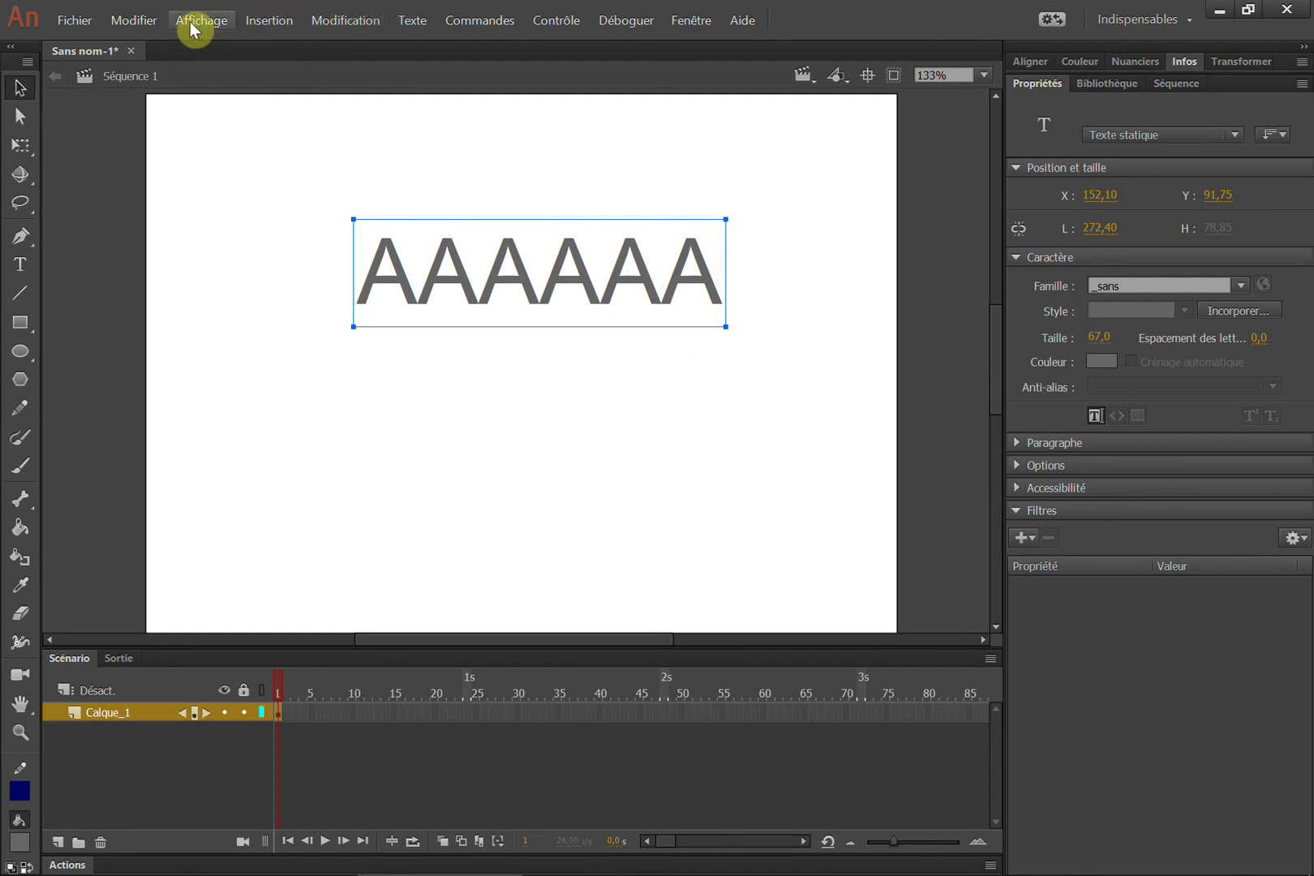
Look for the Séparer (break apart) command among the commands available for the selected text.
left_click(489, 22)
mouse_move(559, 27)
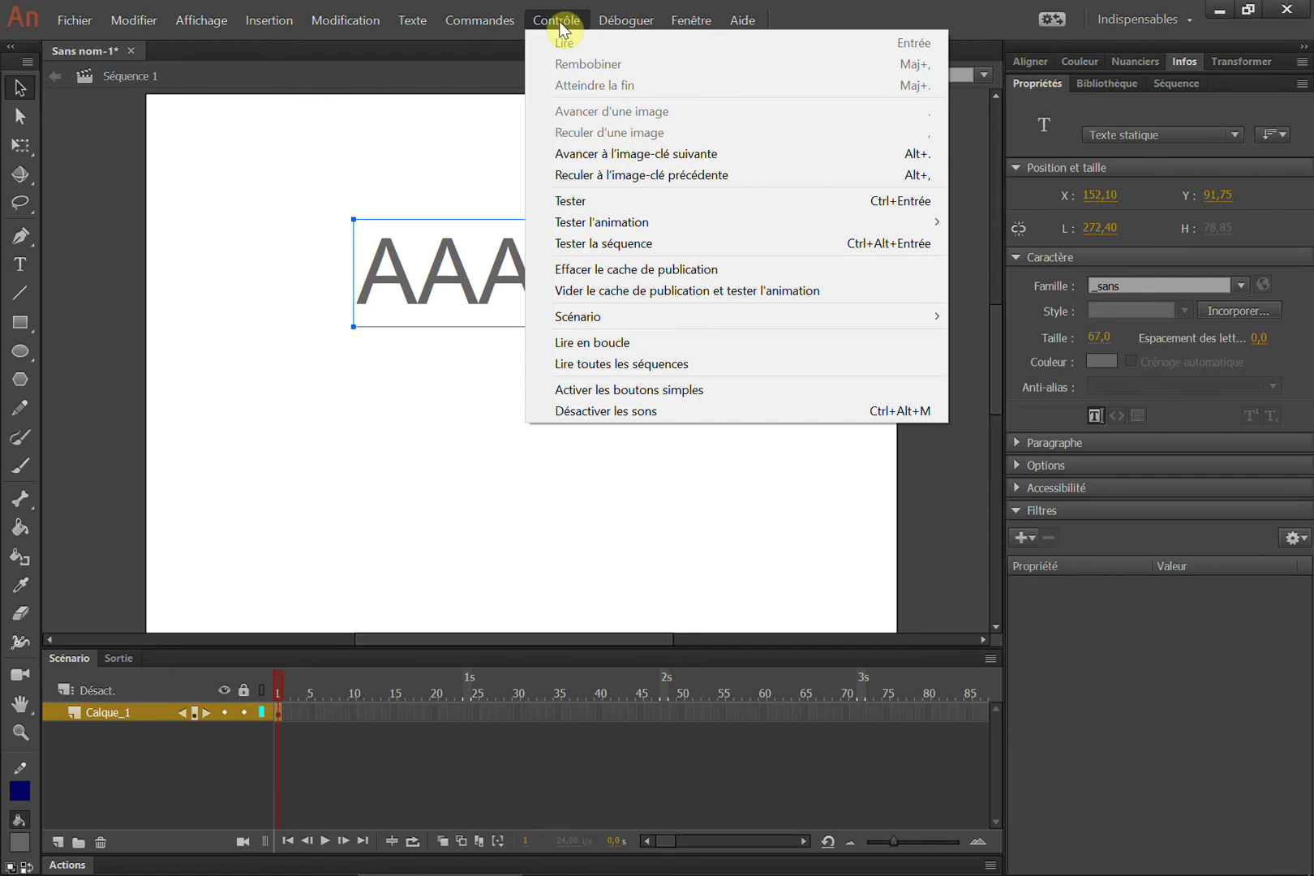
mouse_move(286, 32)
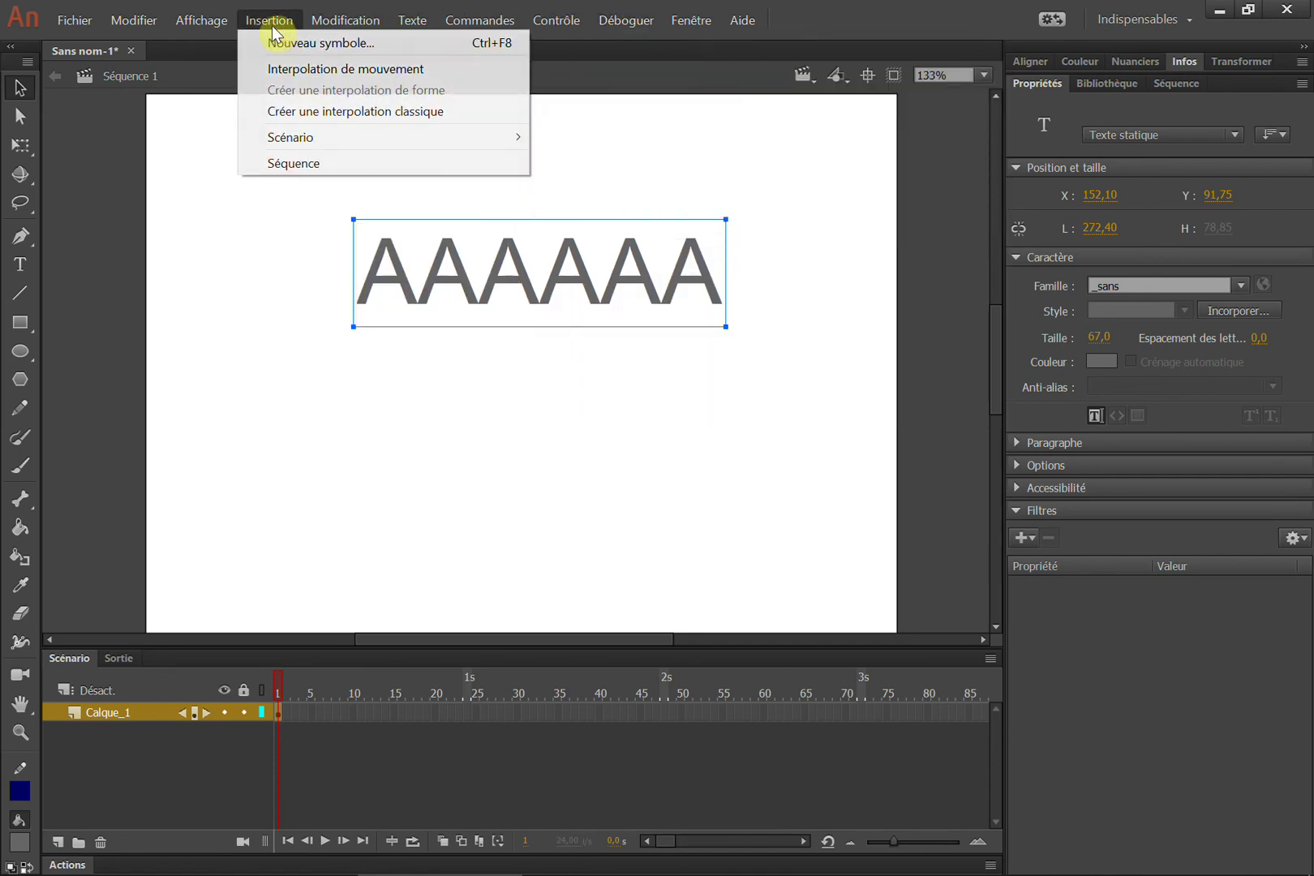
mouse_move(204, 32)
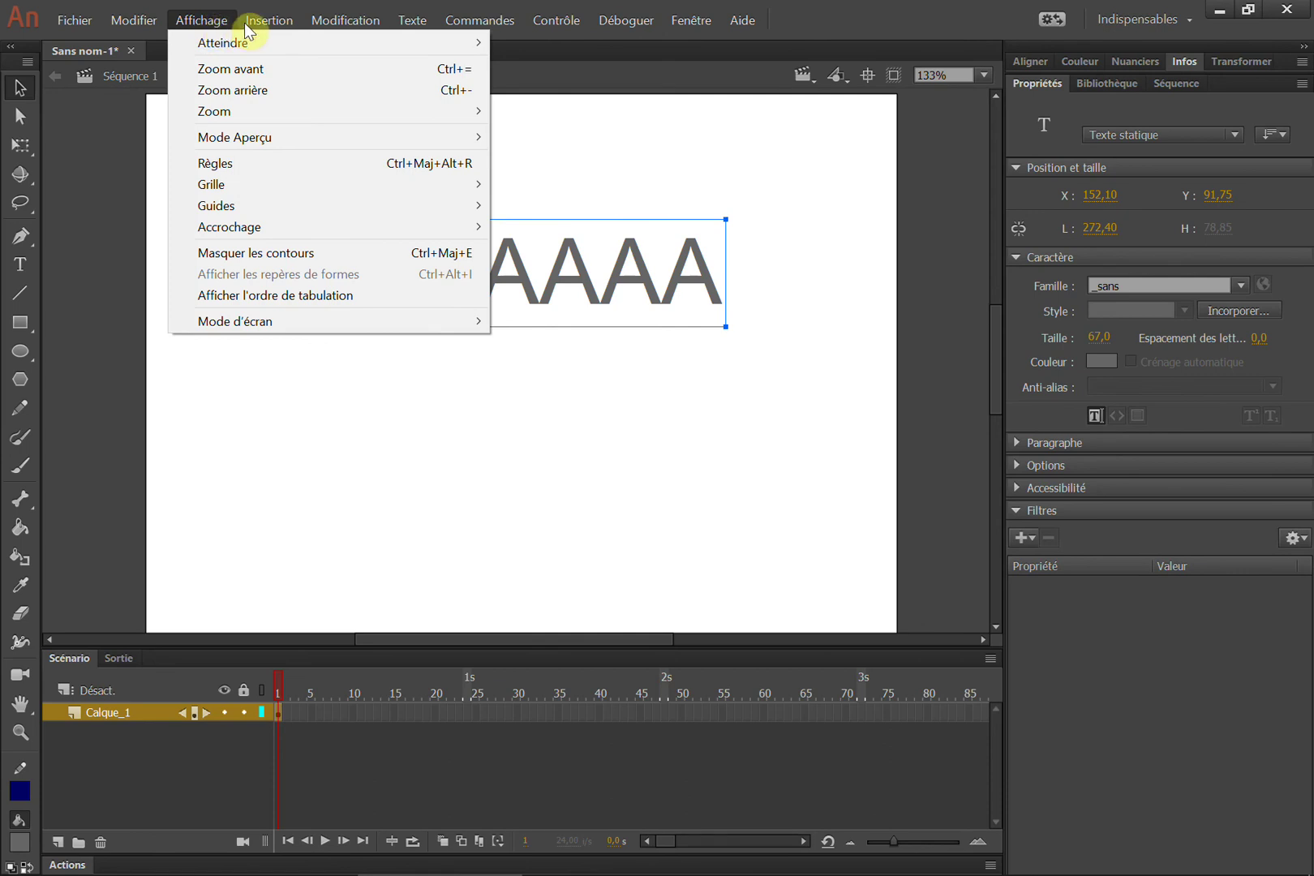
mouse_move(356, 29)
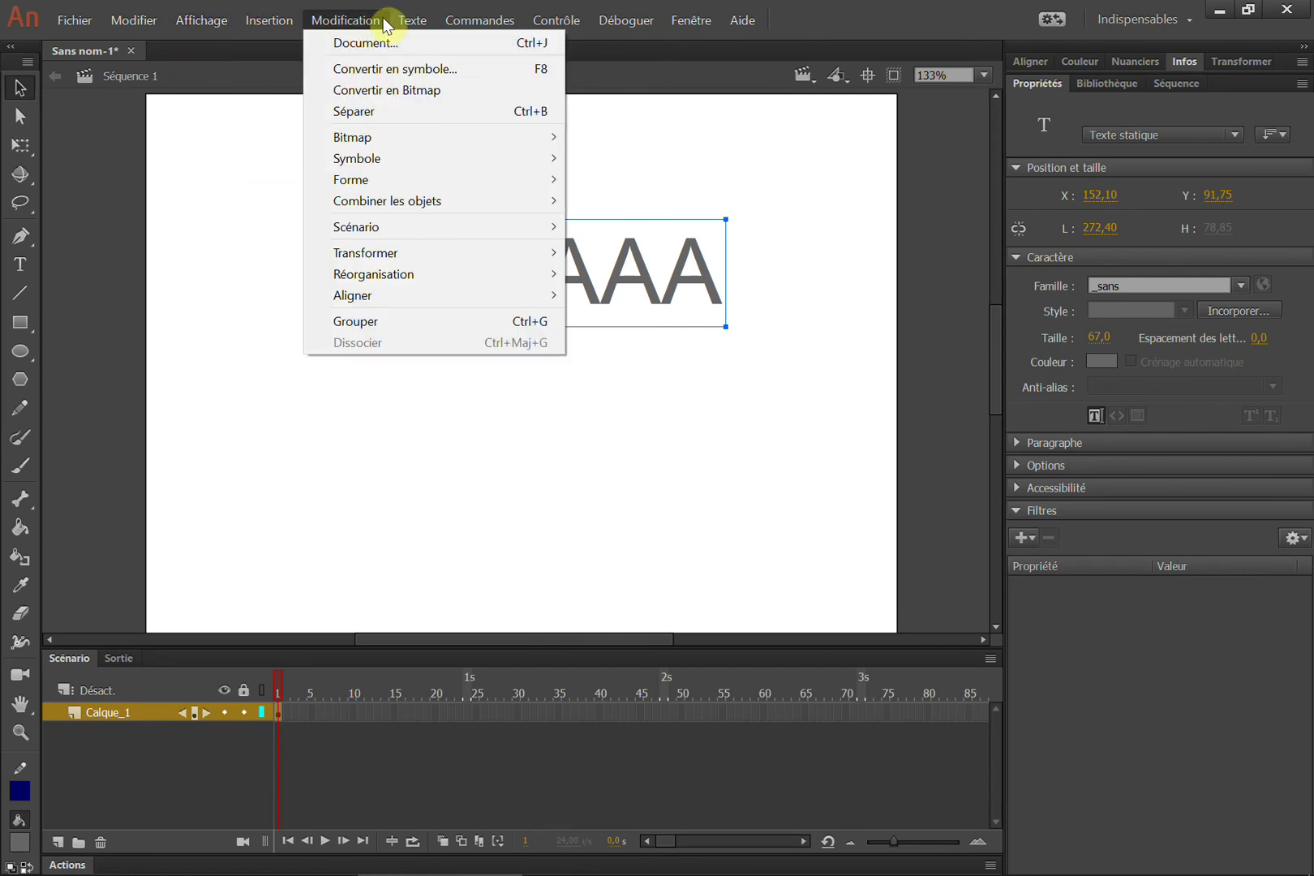
left_click(293, 542)
right_click(443, 289)
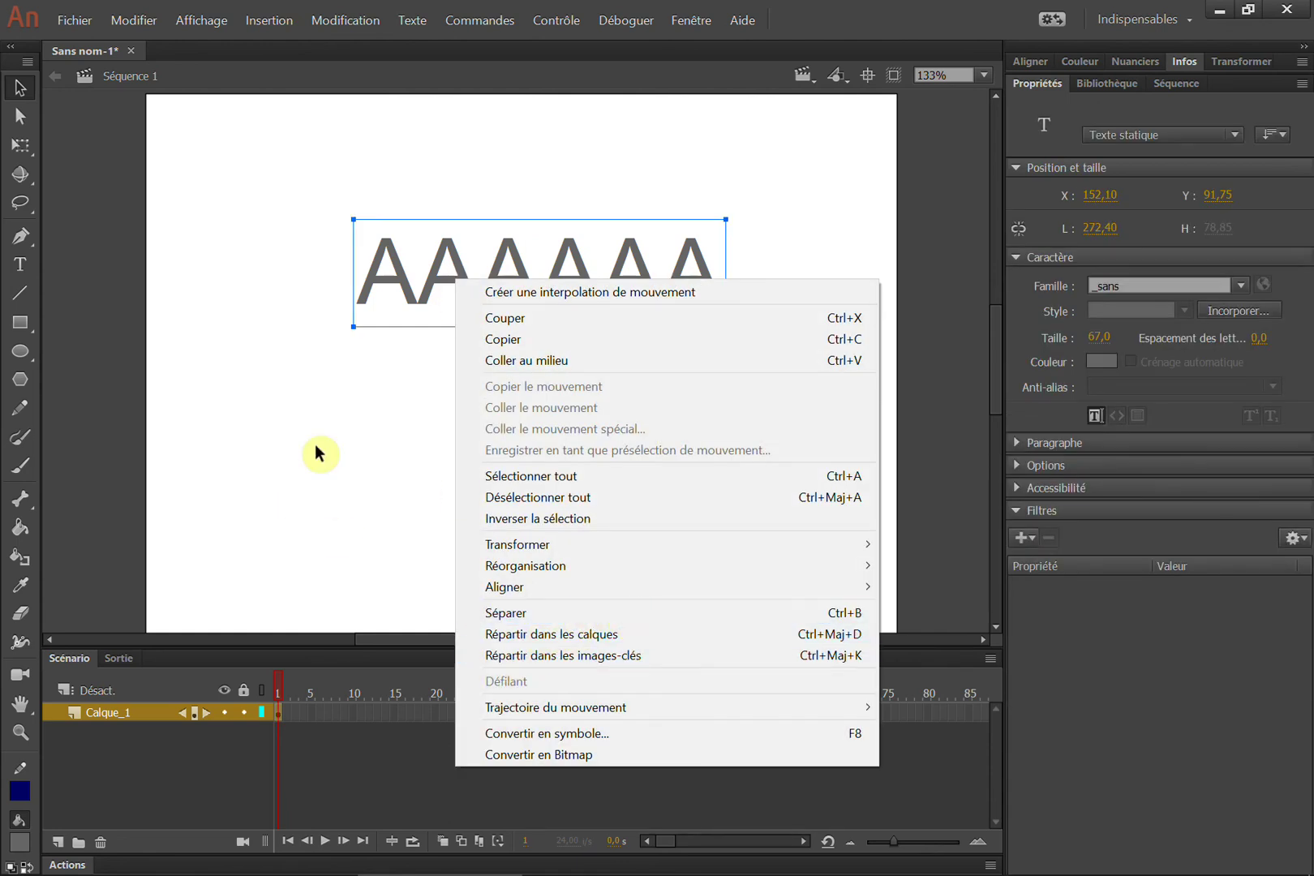
left_click(294, 504)
Break the selected AAAAAA text apart again into six separate letters and deselect them.
left_click(507, 279)
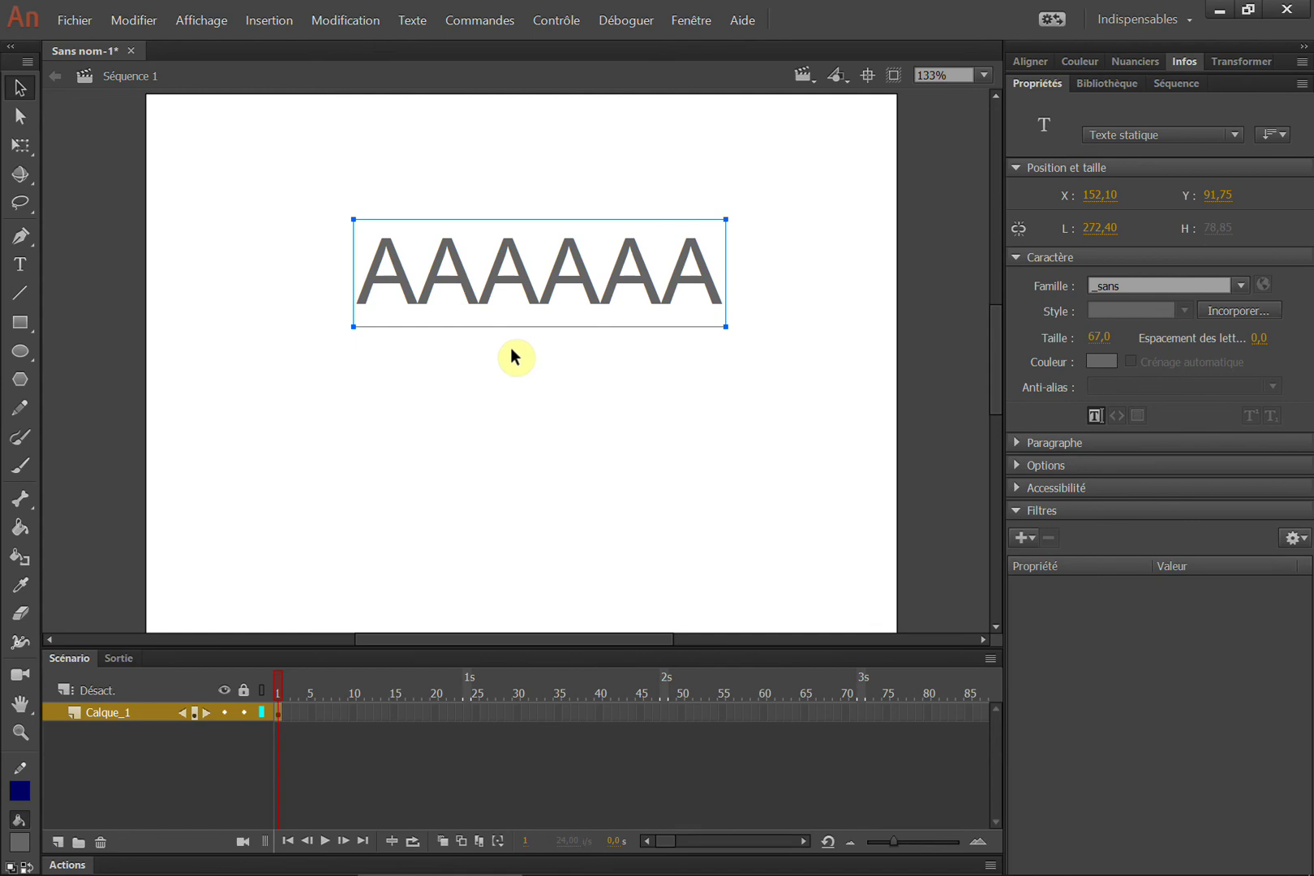
key("ctrl+b")
left_click(728, 294)
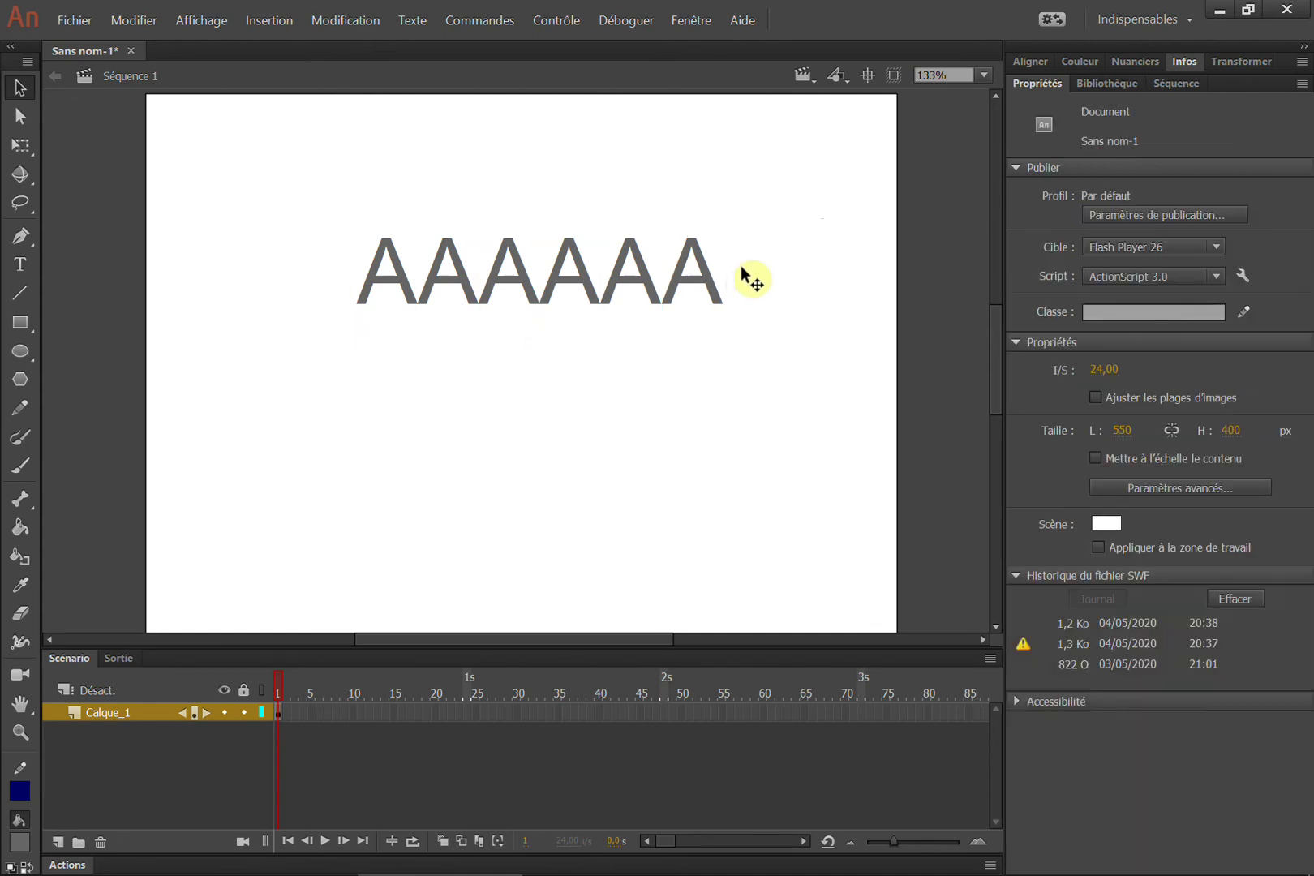
Scatter the six separated letters A to different places on the stage.
left_click_drag(734, 284, 783, 241)
left_click(390, 276)
left_click_drag(388, 275, 331, 218)
left_click_drag(460, 294, 349, 394)
left_click_drag(528, 281, 561, 172)
left_click_drag(573, 323, 595, 489)
mouse_move(624, 258)
left_mouse_down()
mouse_move(725, 381)
mouse_move(610, 274)
left_mouse_up()
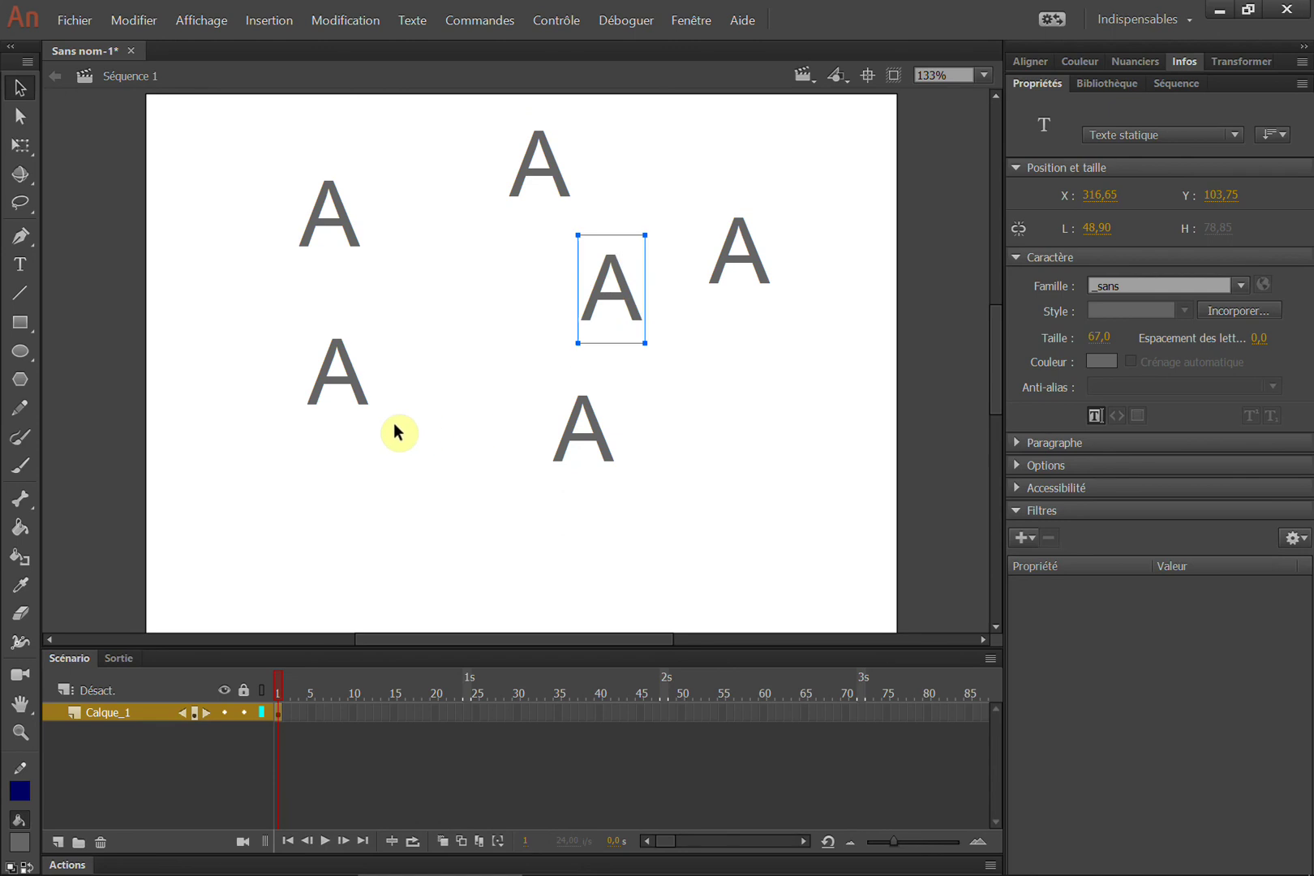
Undo the moves that scattered the six letters A across the stage, and deselect the letters.
left_click(769, 402)
key("ctrl+a")
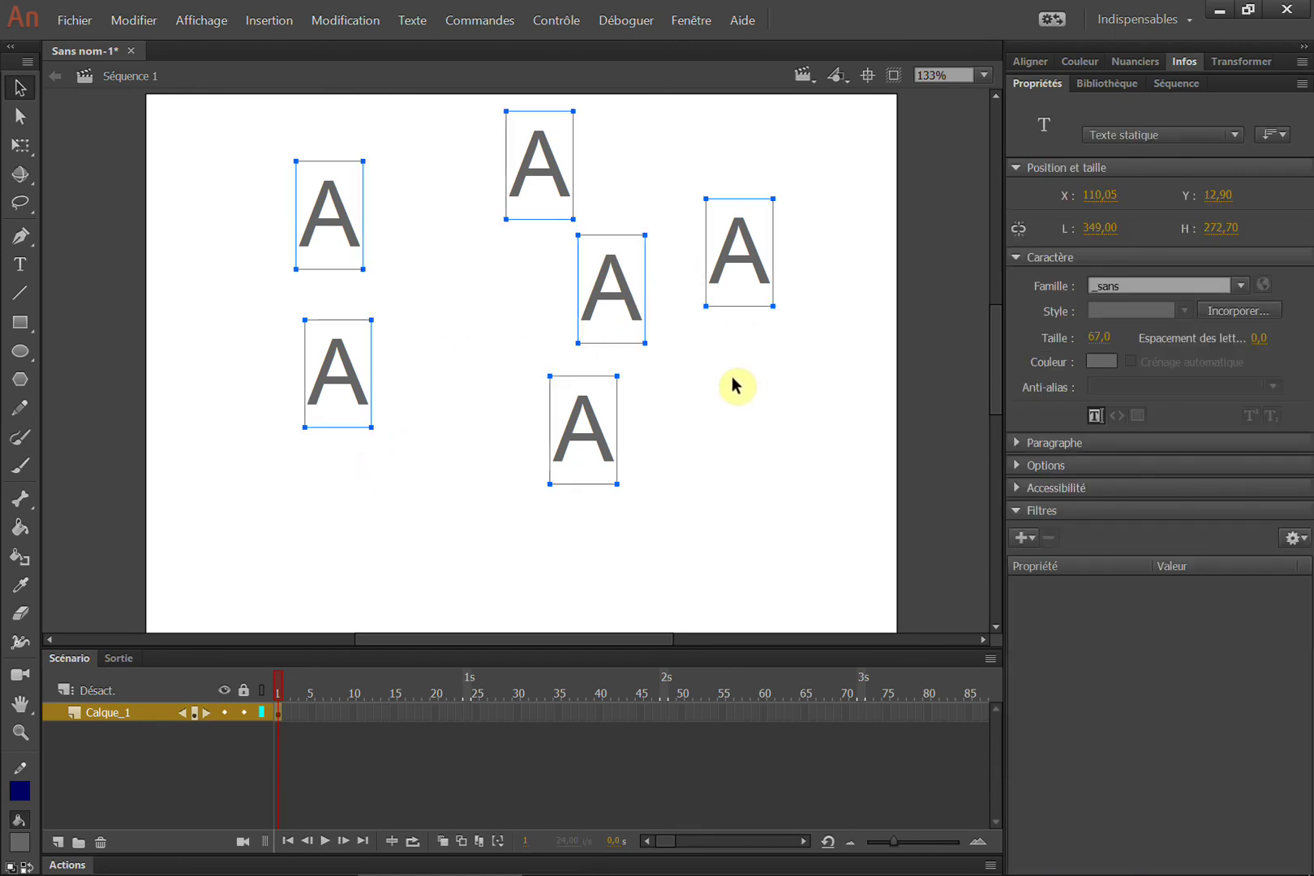
key("ctrl+z")
key("ctrl+z")
key("ctrl+z")
key("ctrl+z")
key("ctrl+z")
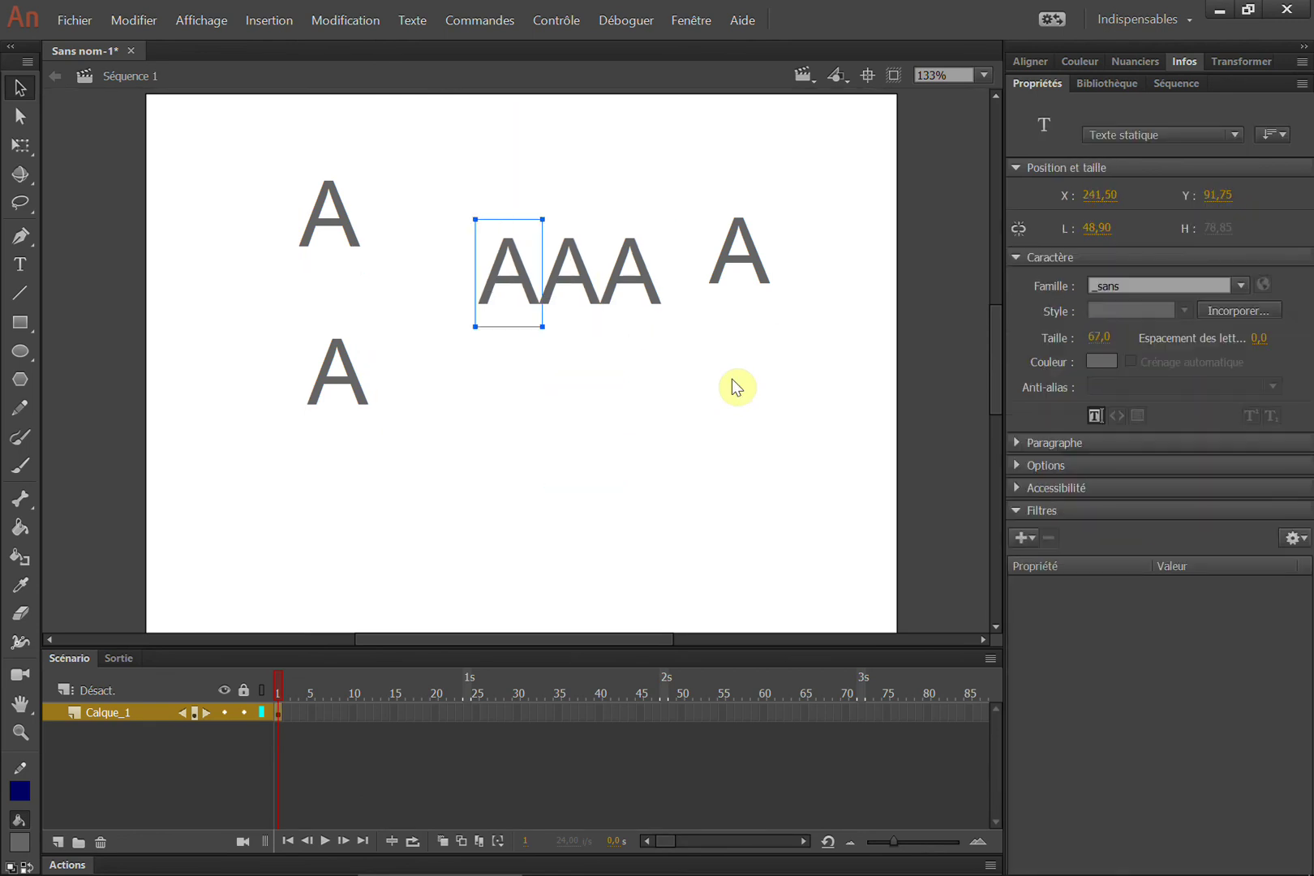
key("ctrl+y")
key("ctrl+y")
key("ctrl+y")
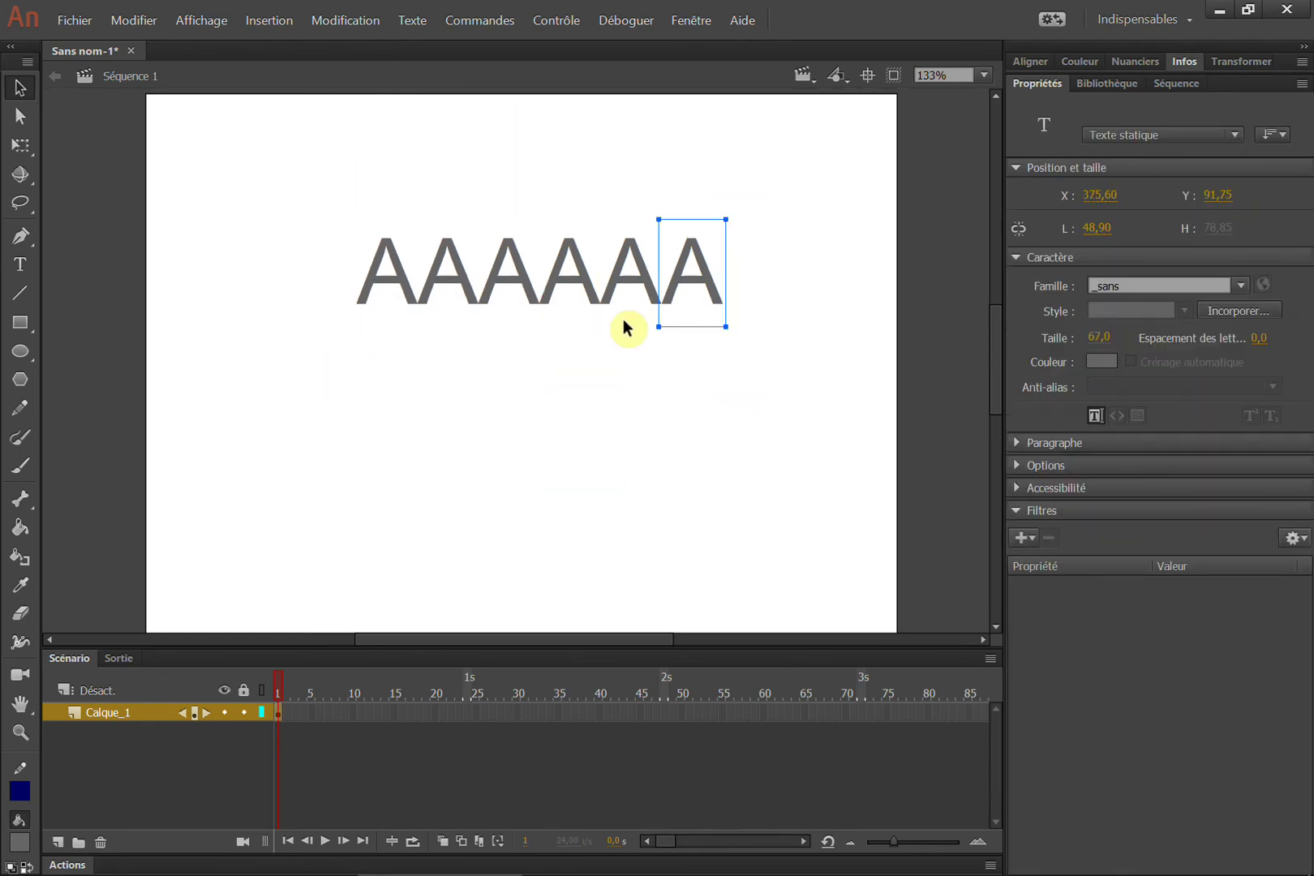
key("ctrl+y")
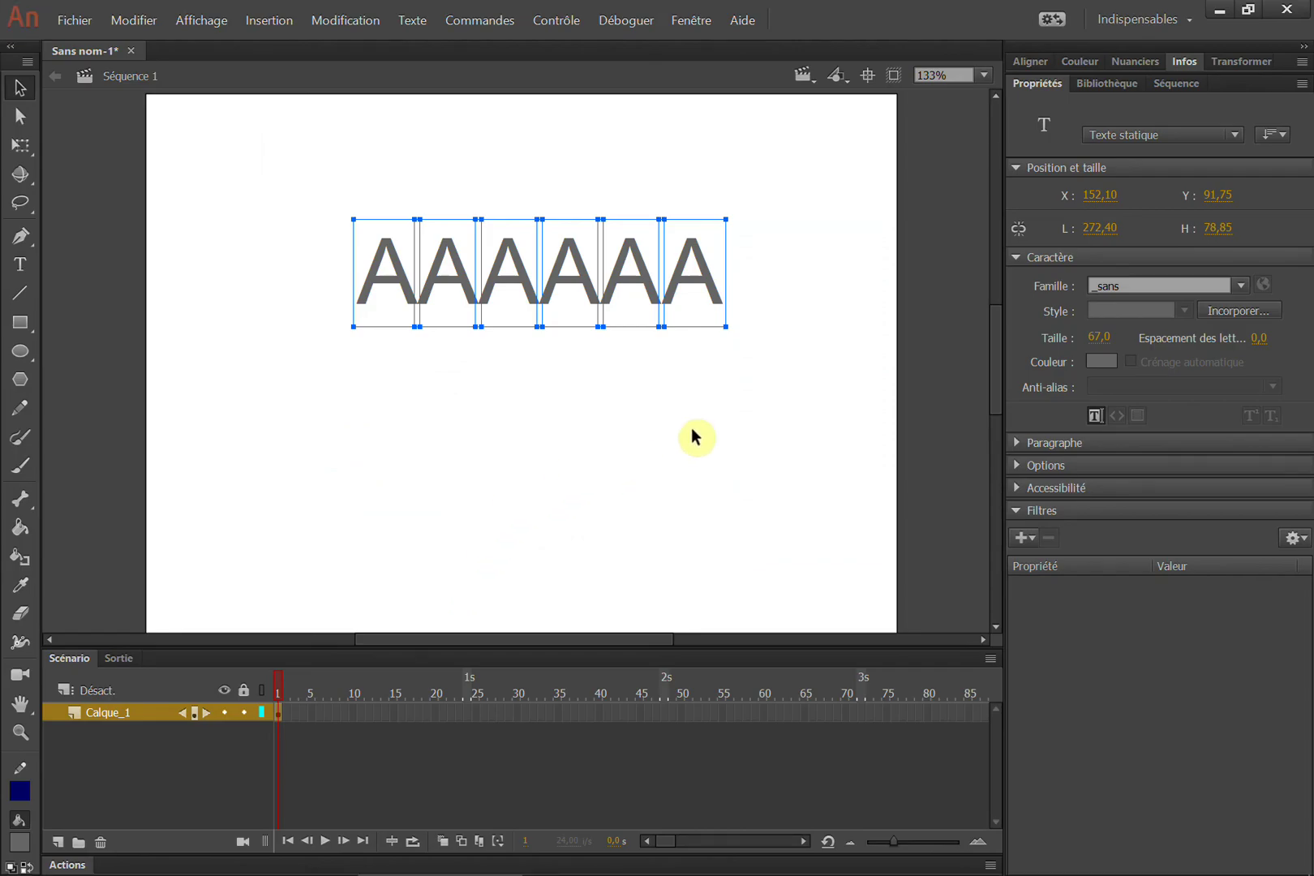
left_click(693, 438)
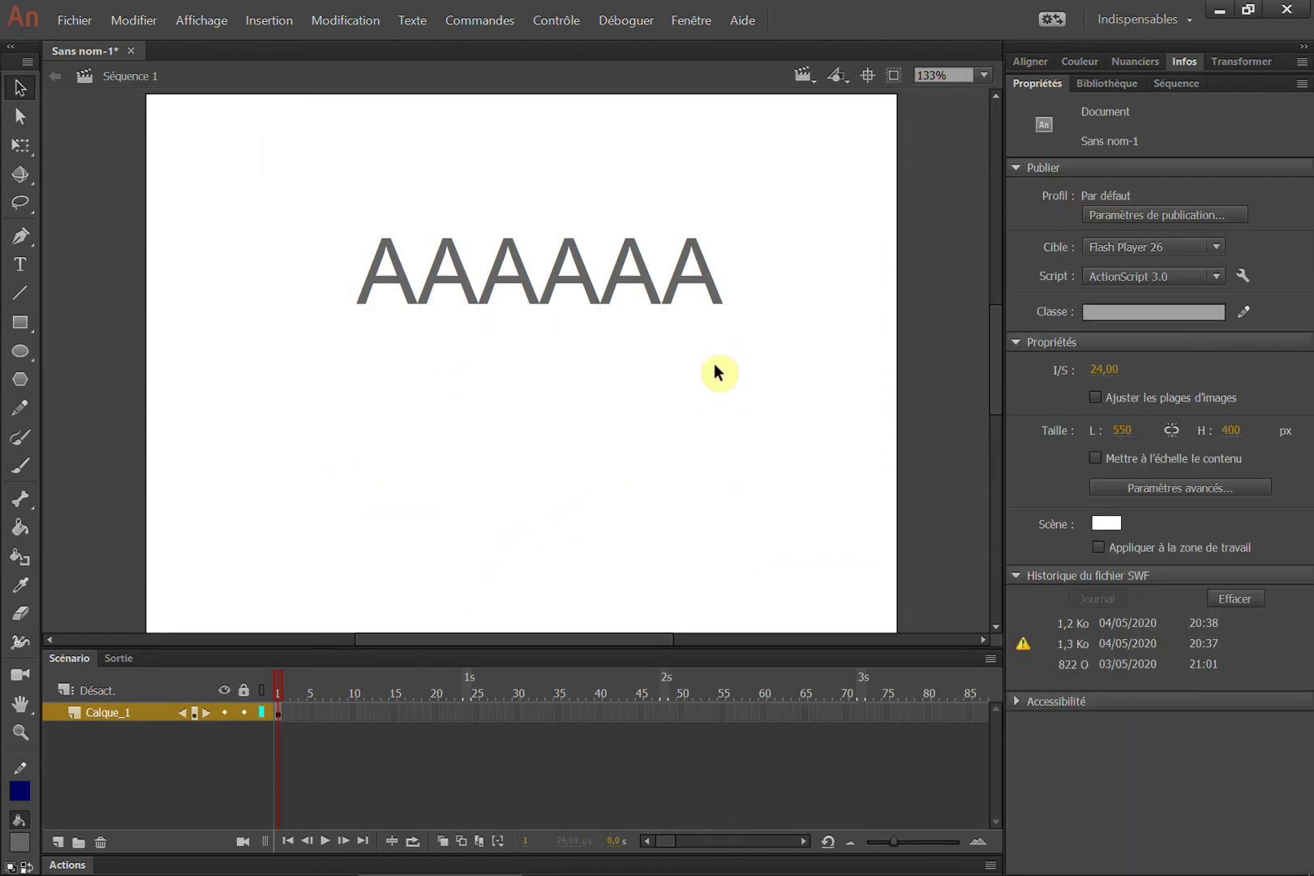
Check the Séparer command among the commands available for the six selected letters, without running it.
left_click_drag(798, 181, 251, 406)
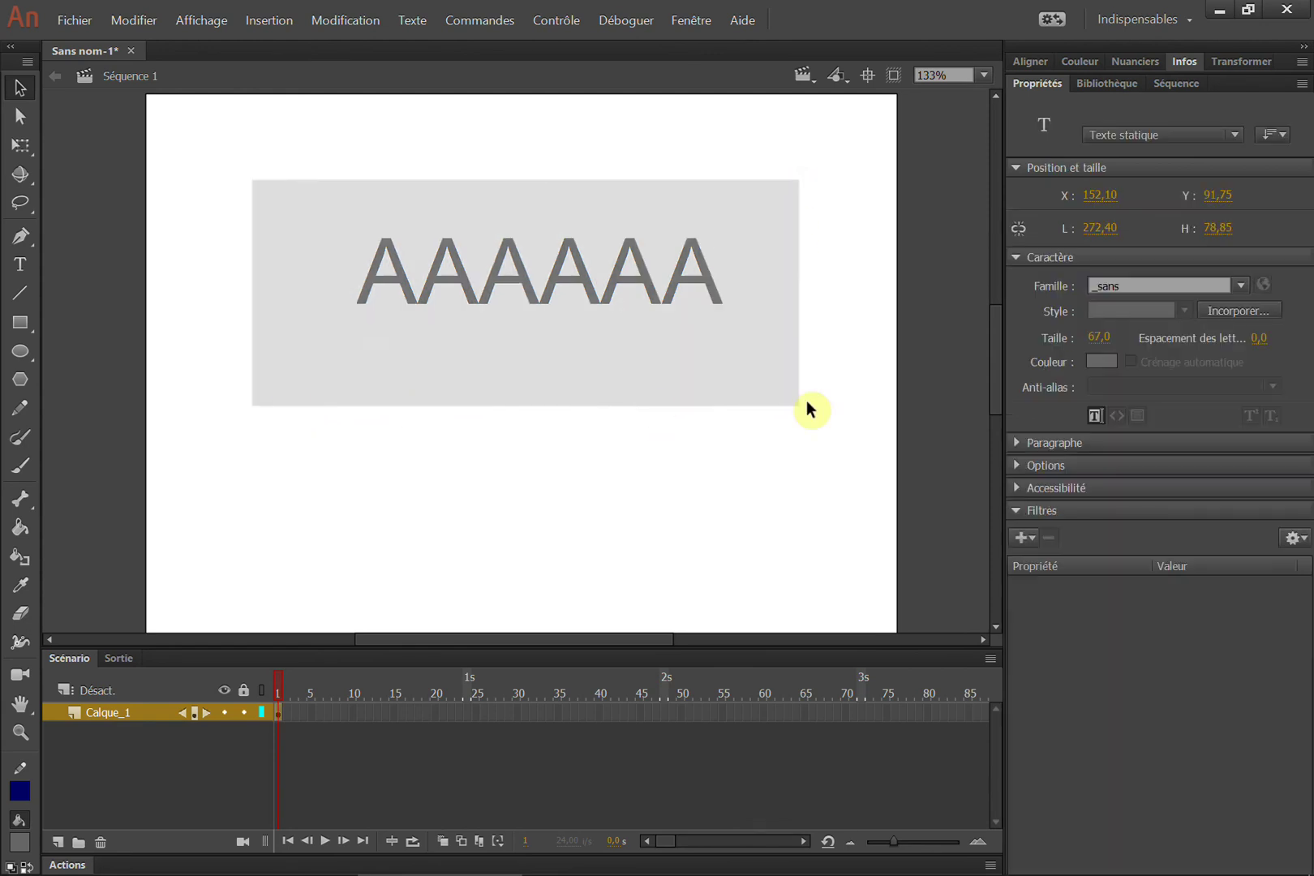
right_click(695, 284)
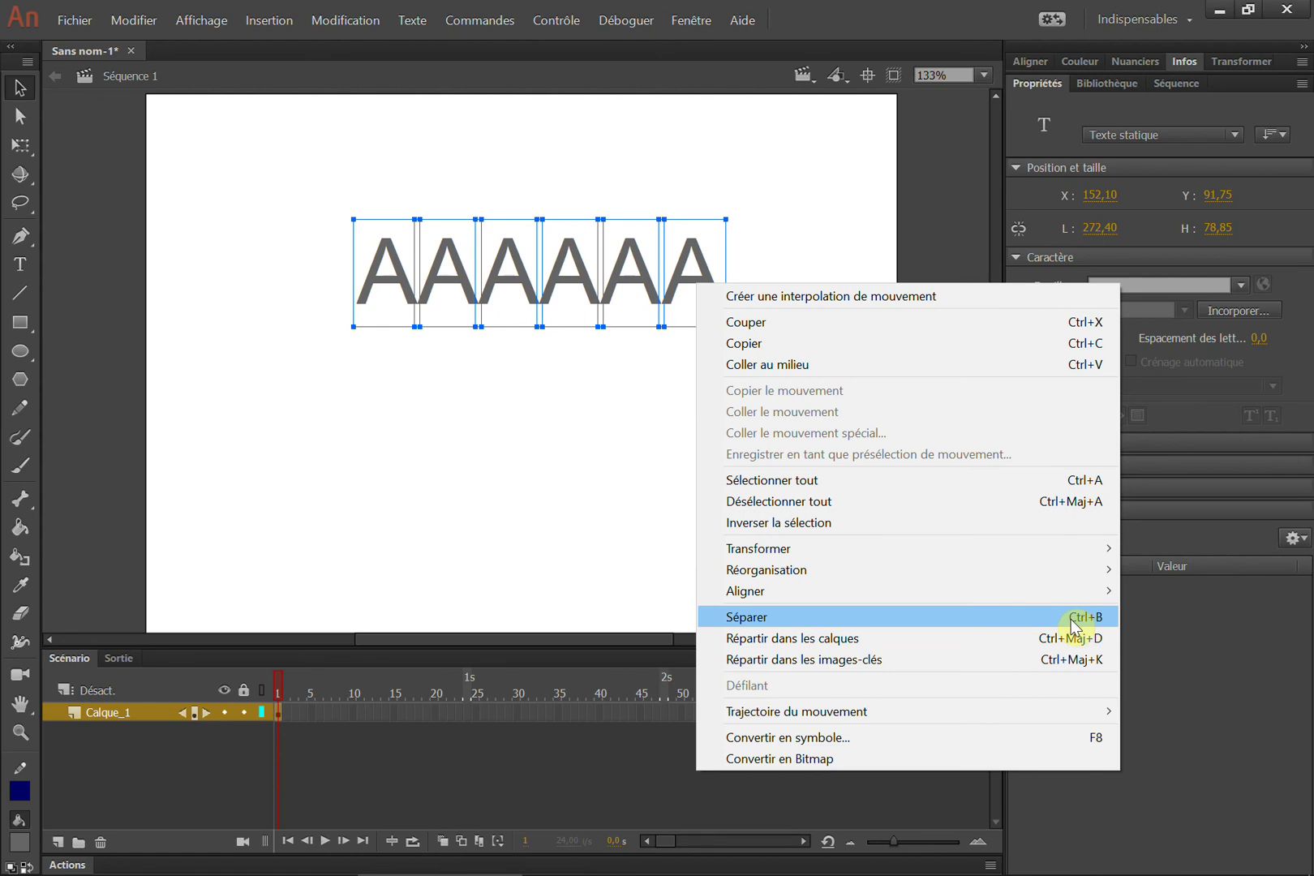
left_click(636, 499)
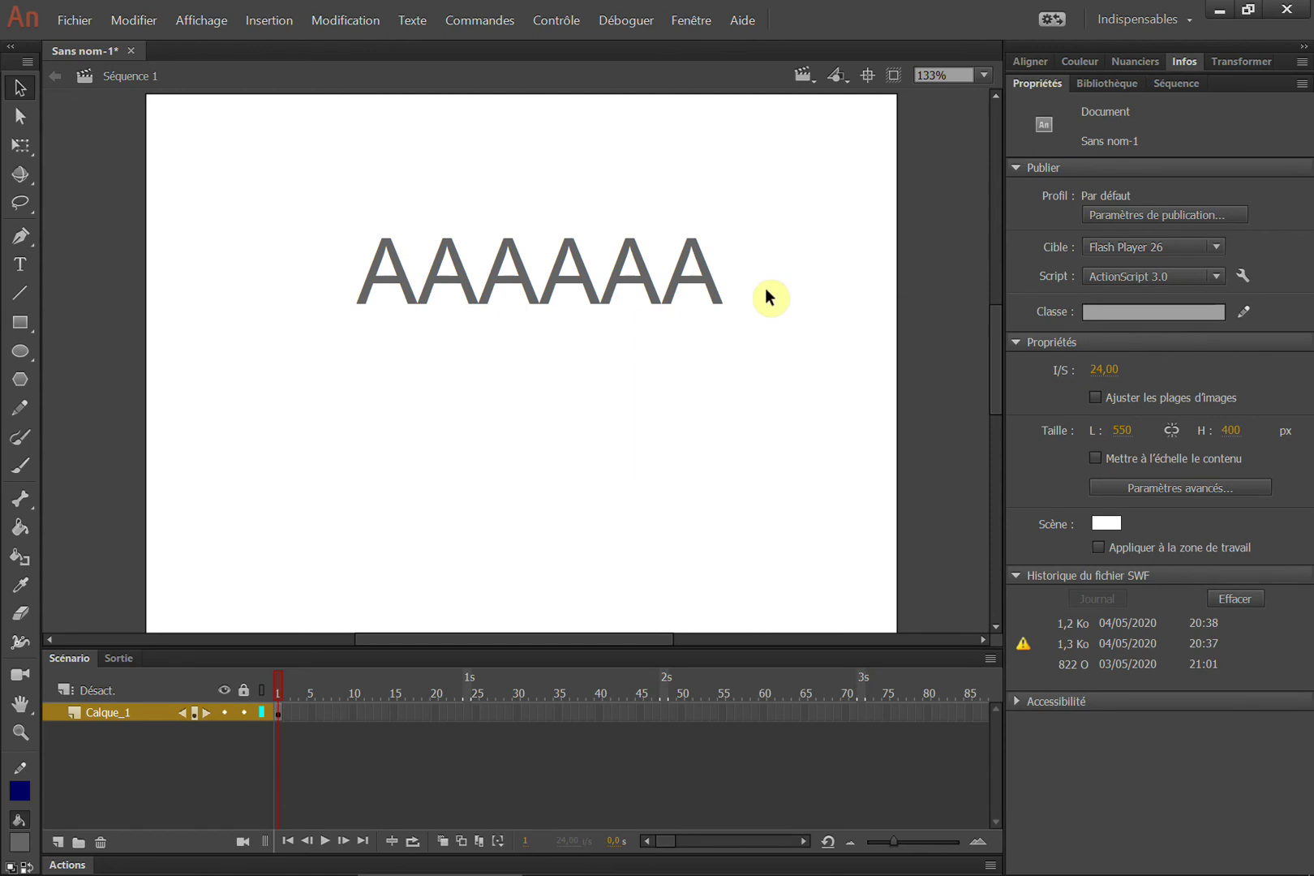
Select only the last two letters A and break them apart into shapes with Séparer.
left_click_drag(711, 236, 531, 355)
left_click(545, 399)
left_click_drag(756, 202, 614, 341)
right_click(687, 291)
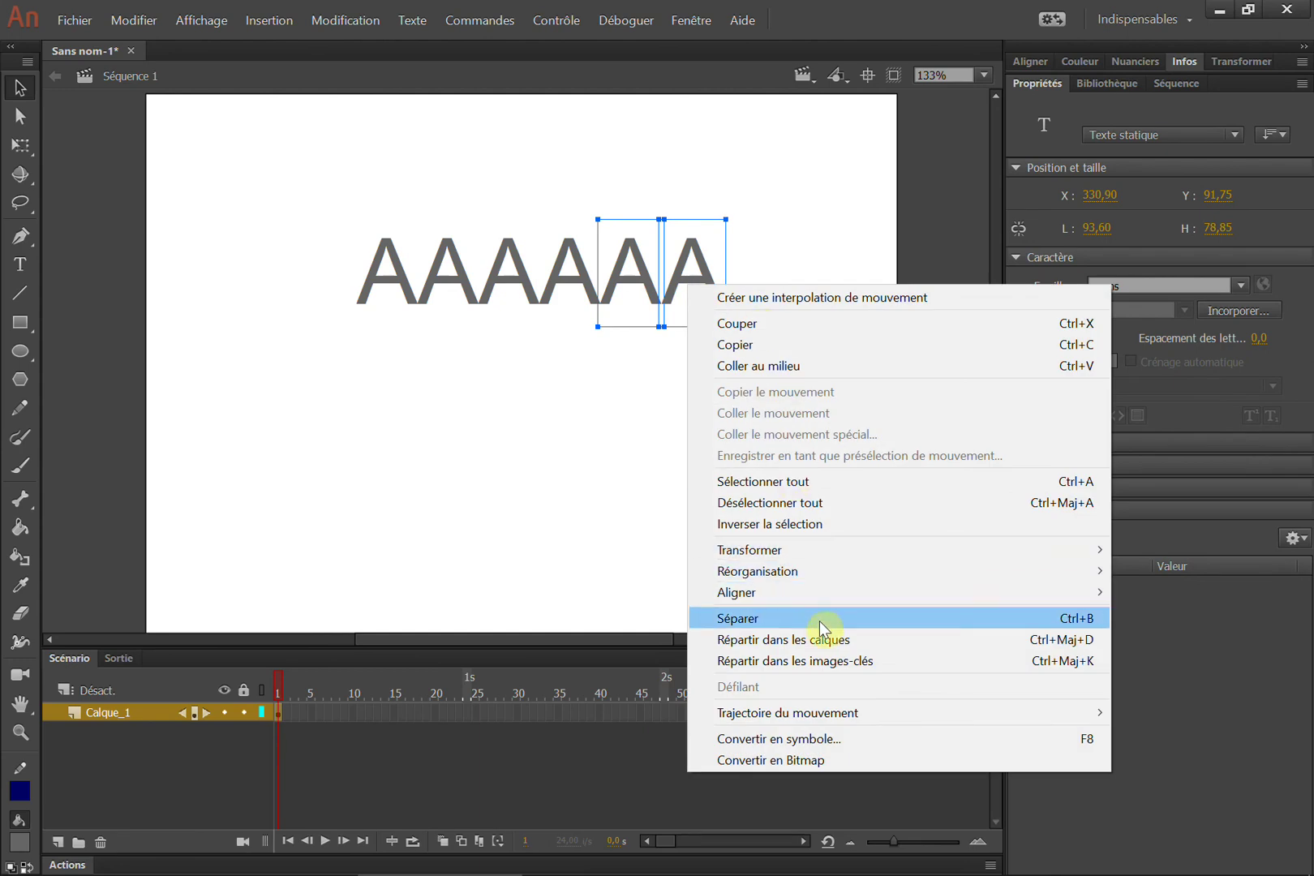
left_click(824, 625)
Break the remaining four letters A apart into shapes.
left_click(234, 187)
left_click_drag(193, 129, 571, 377)
key("ctrl+b")
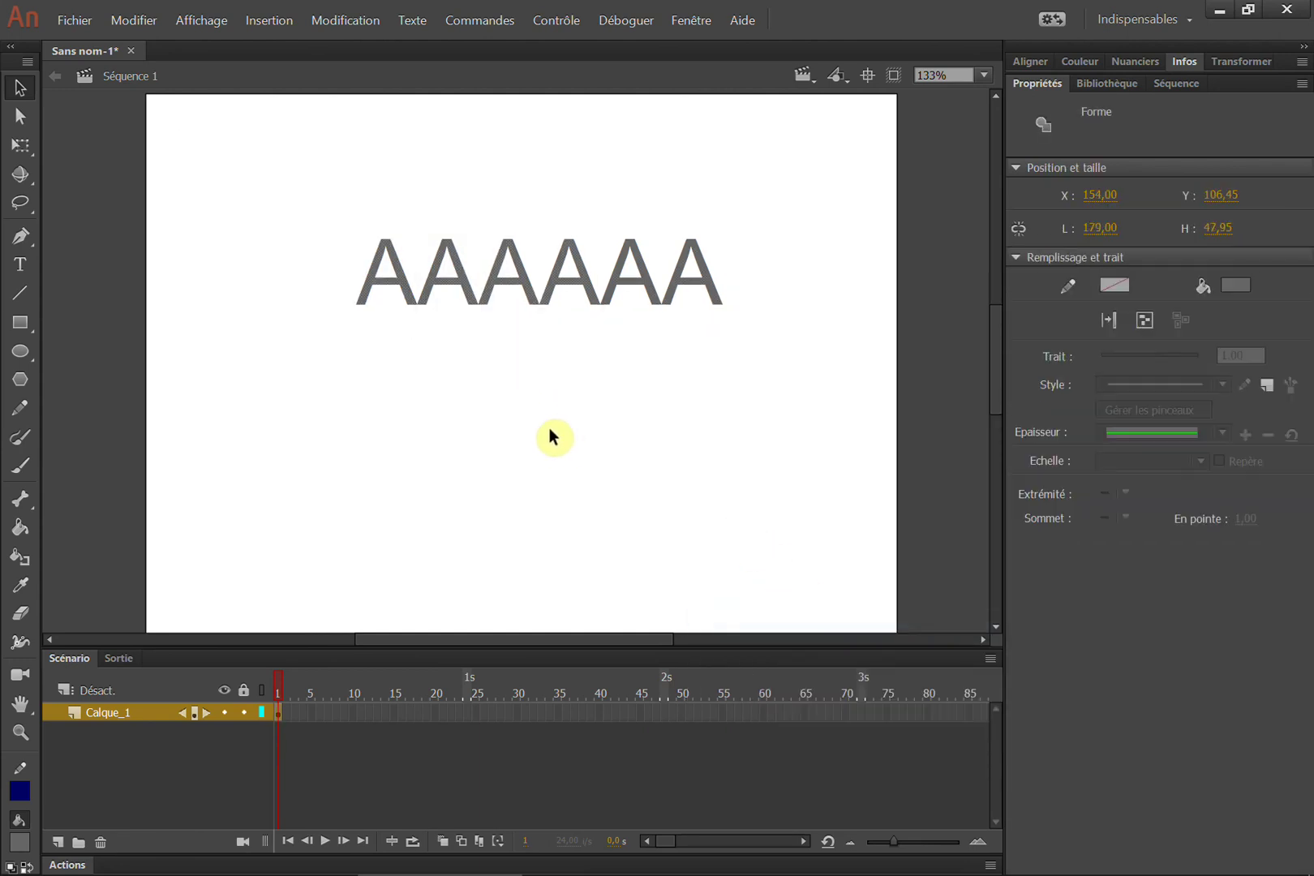
Check whether Séparer is still offered for the last two letter shapes and for all six letter shapes together.
right_click(706, 278)
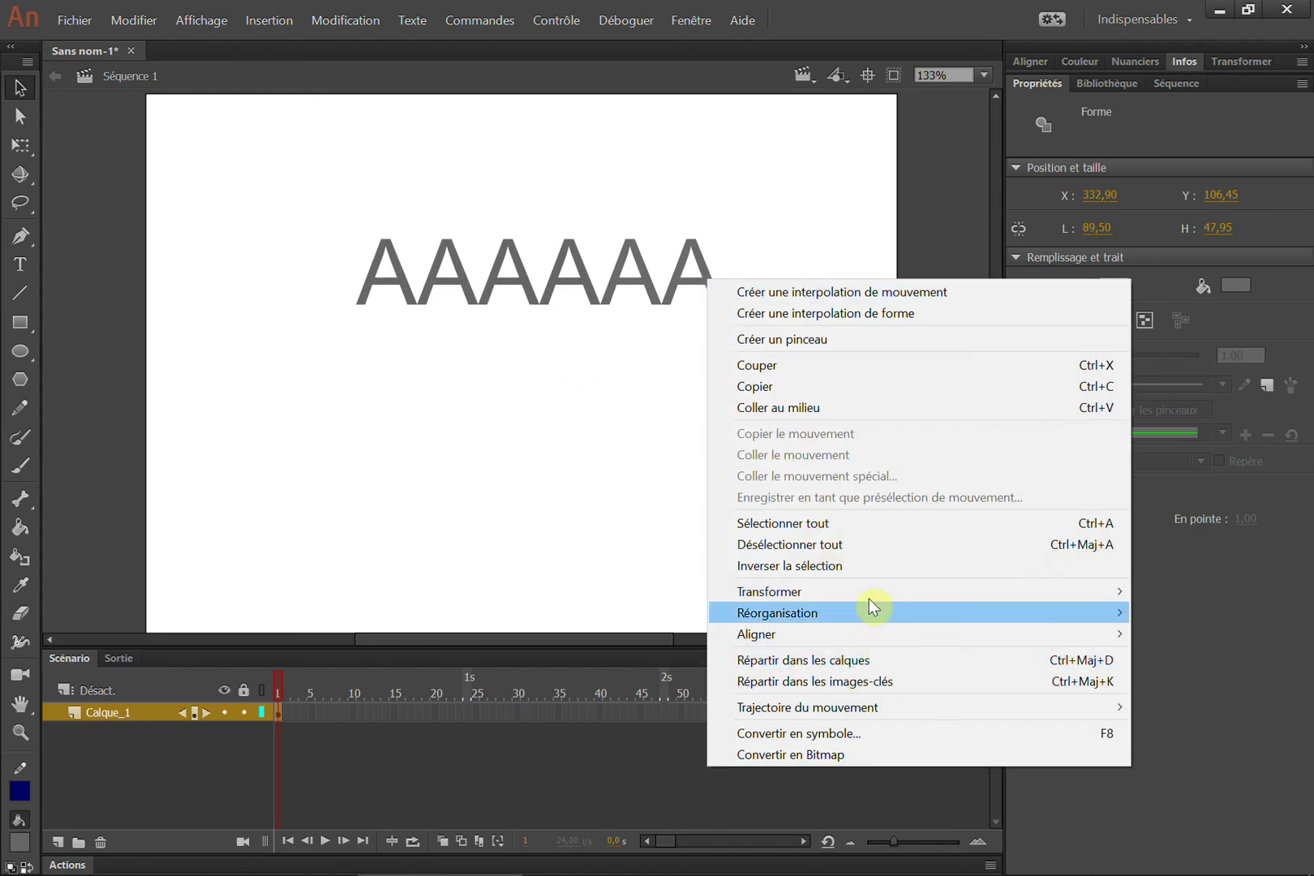
left_click(583, 293)
left_click_drag(769, 172, 125, 444)
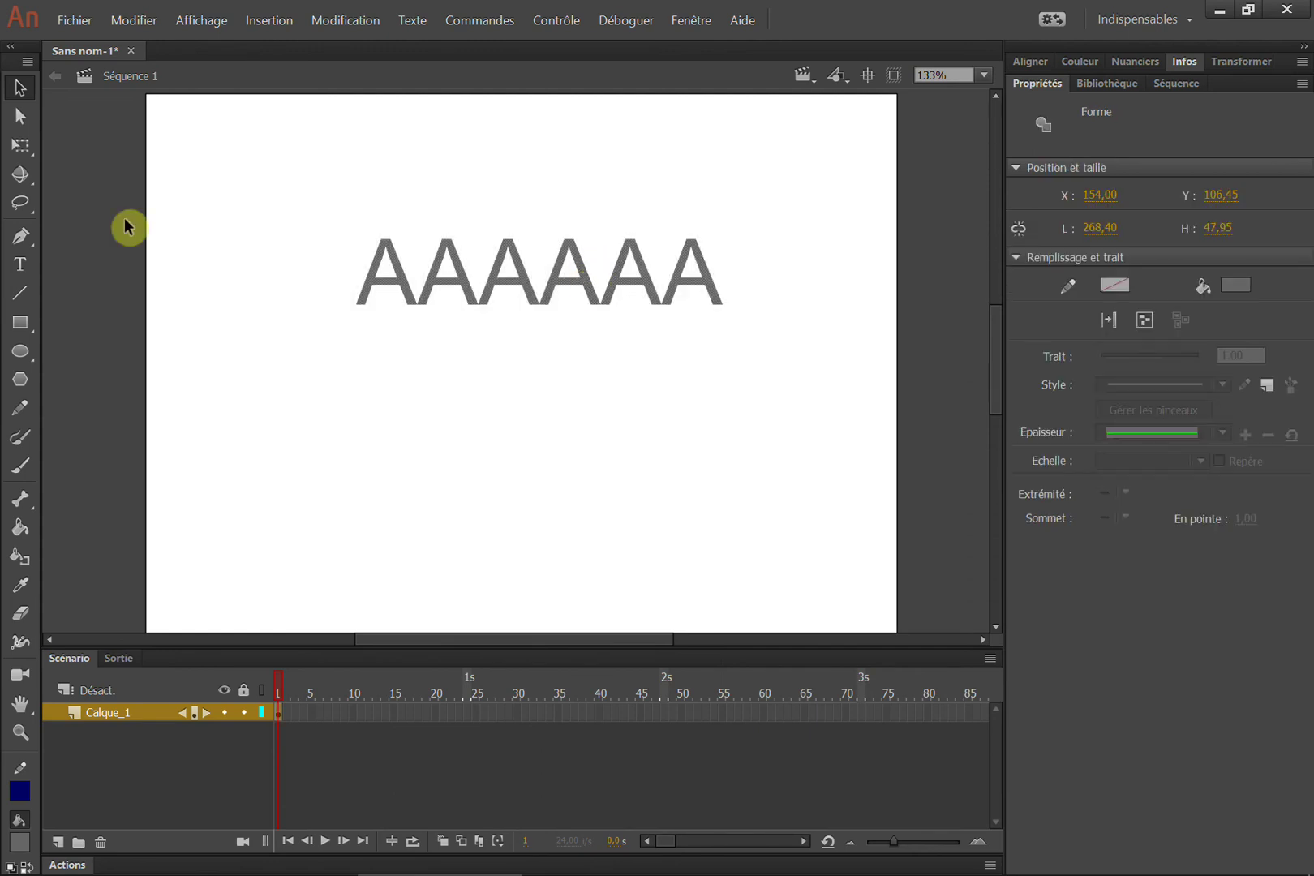
right_click(374, 284)
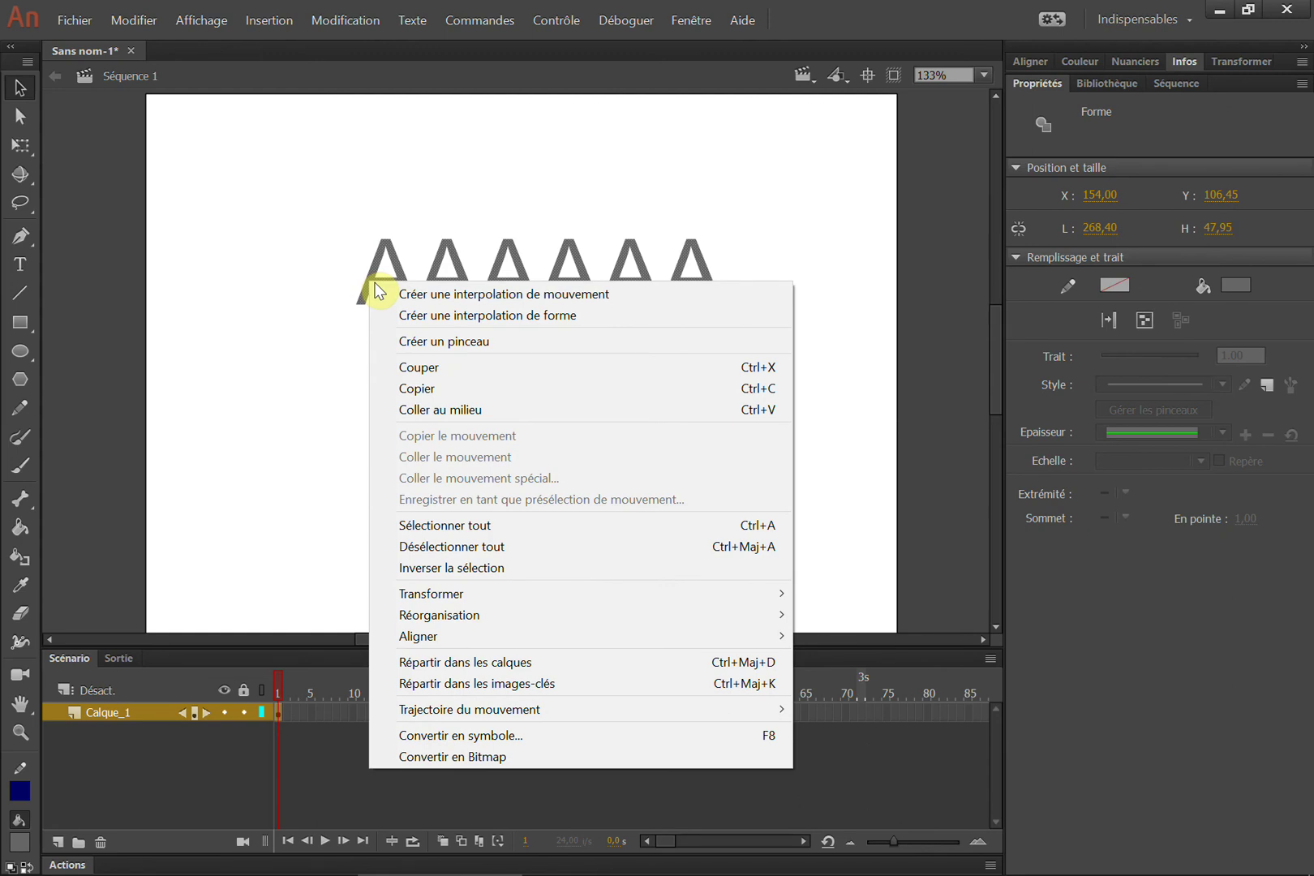
left_click(337, 287)
Move all six letter shapes together to about X 111, Y 115.5 on the stage, and deselect them.
left_click_drag(771, 213, 167, 371)
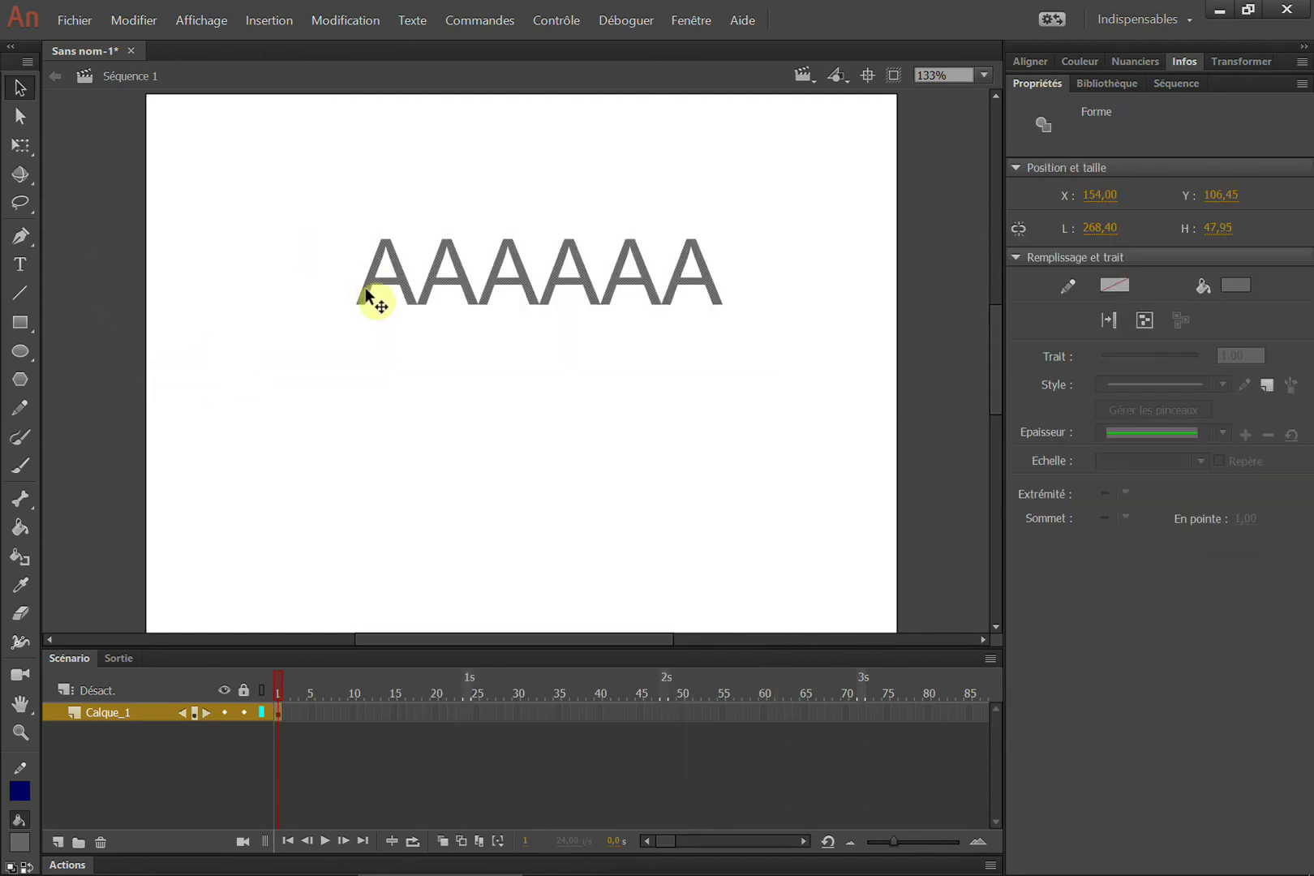
left_click_drag(367, 293, 338, 297)
left_click(702, 312)
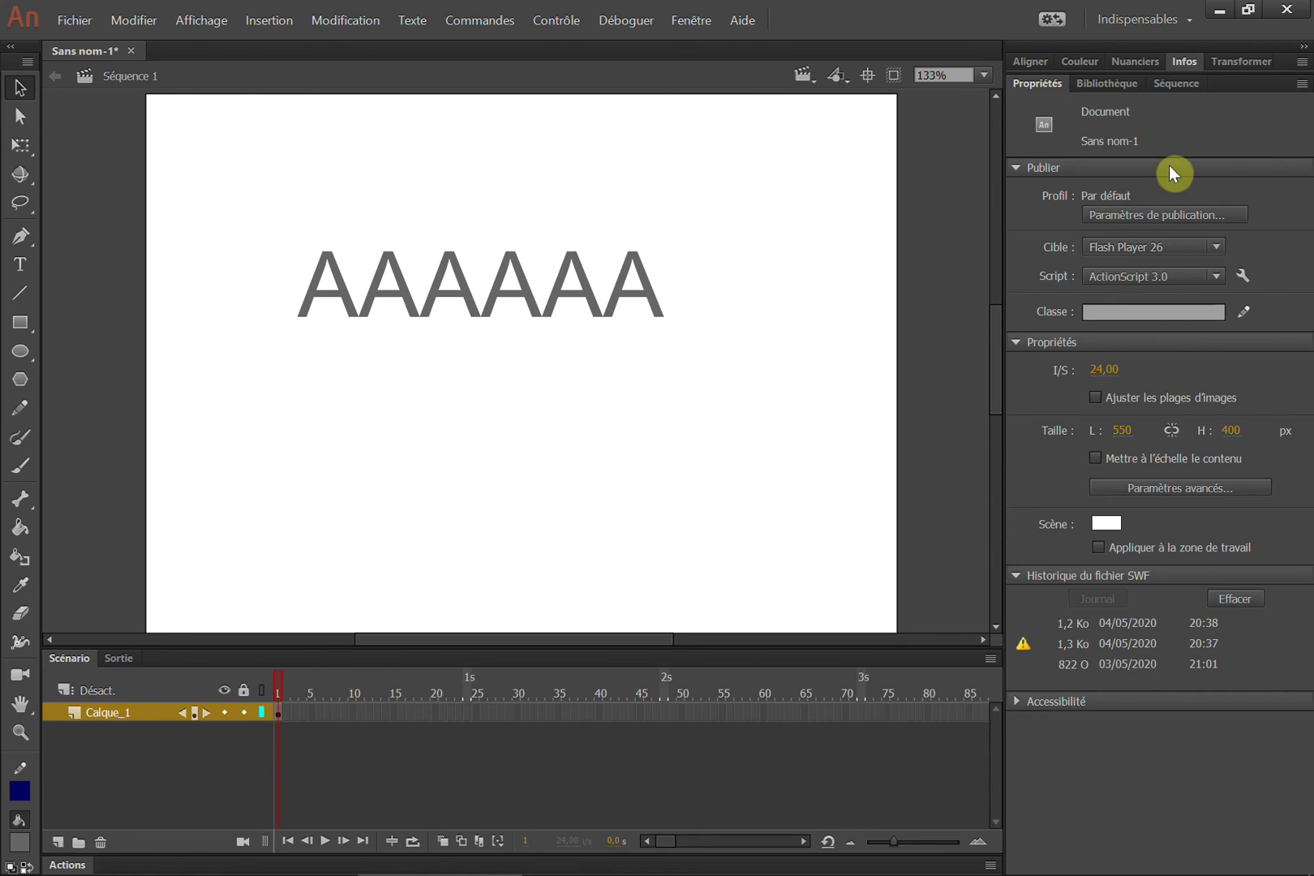
Preview other fill colours on the selected letter shapes, and close the swatches without picking one.
left_click(655, 297)
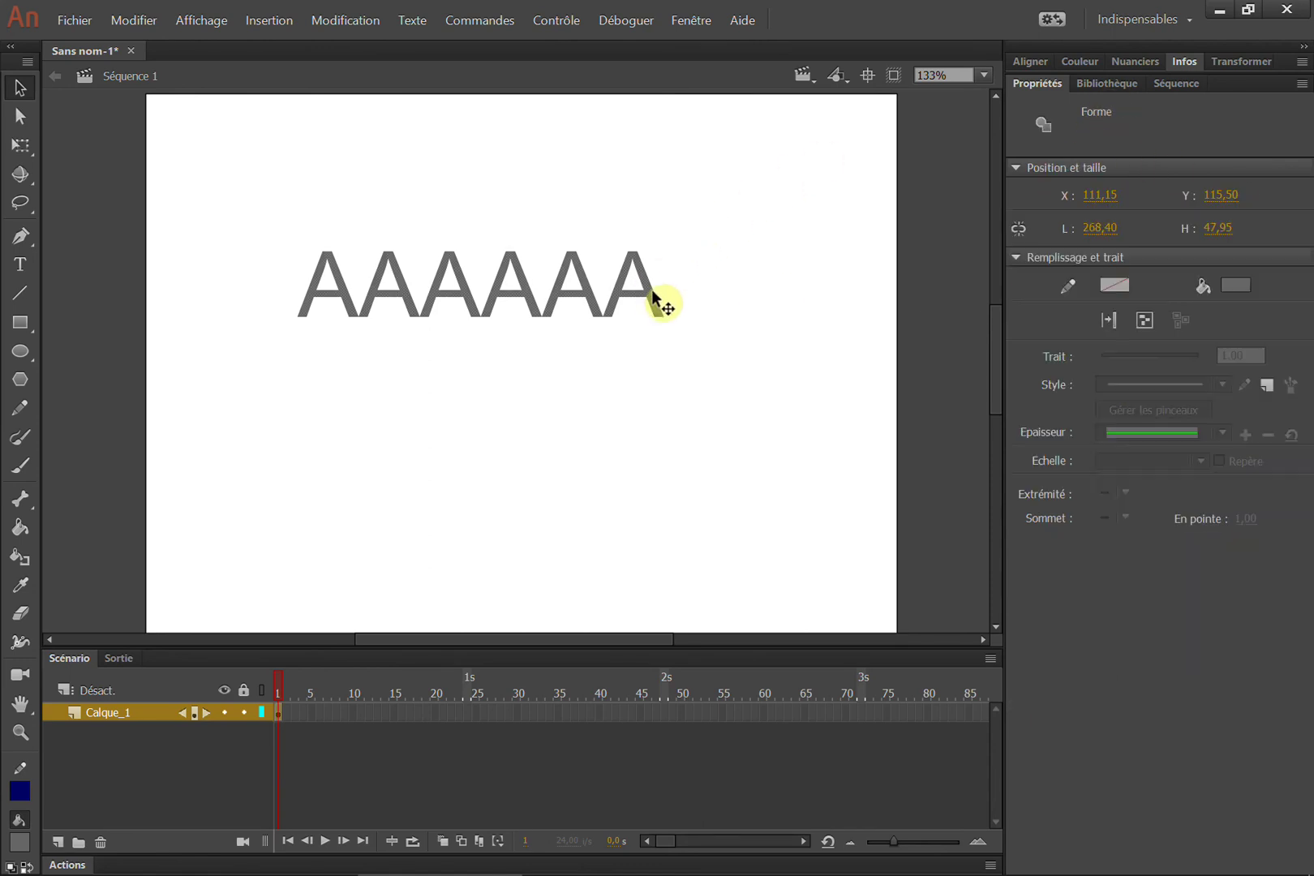
left_click(1235, 286)
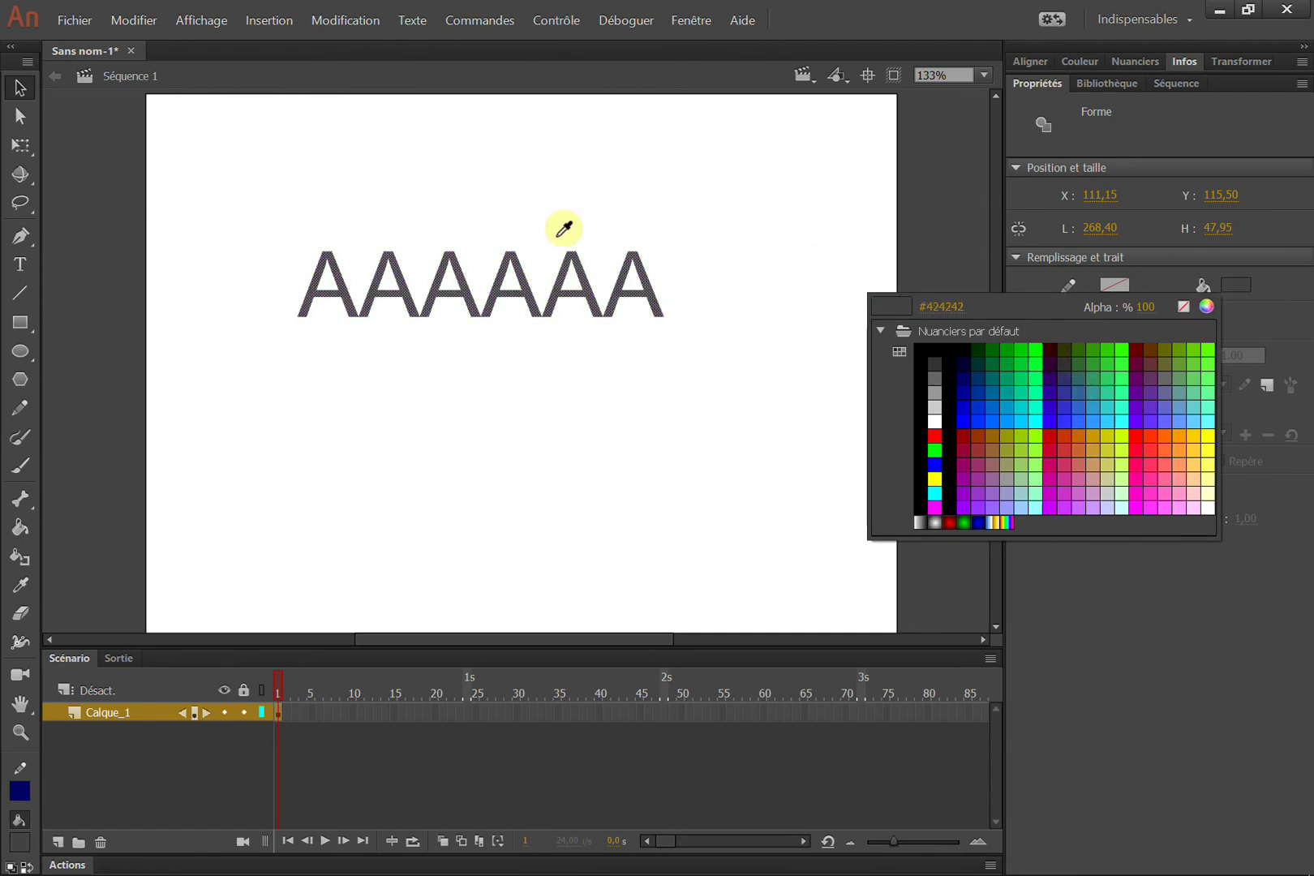
key("Escape")
left_click(661, 292)
left_click(654, 306)
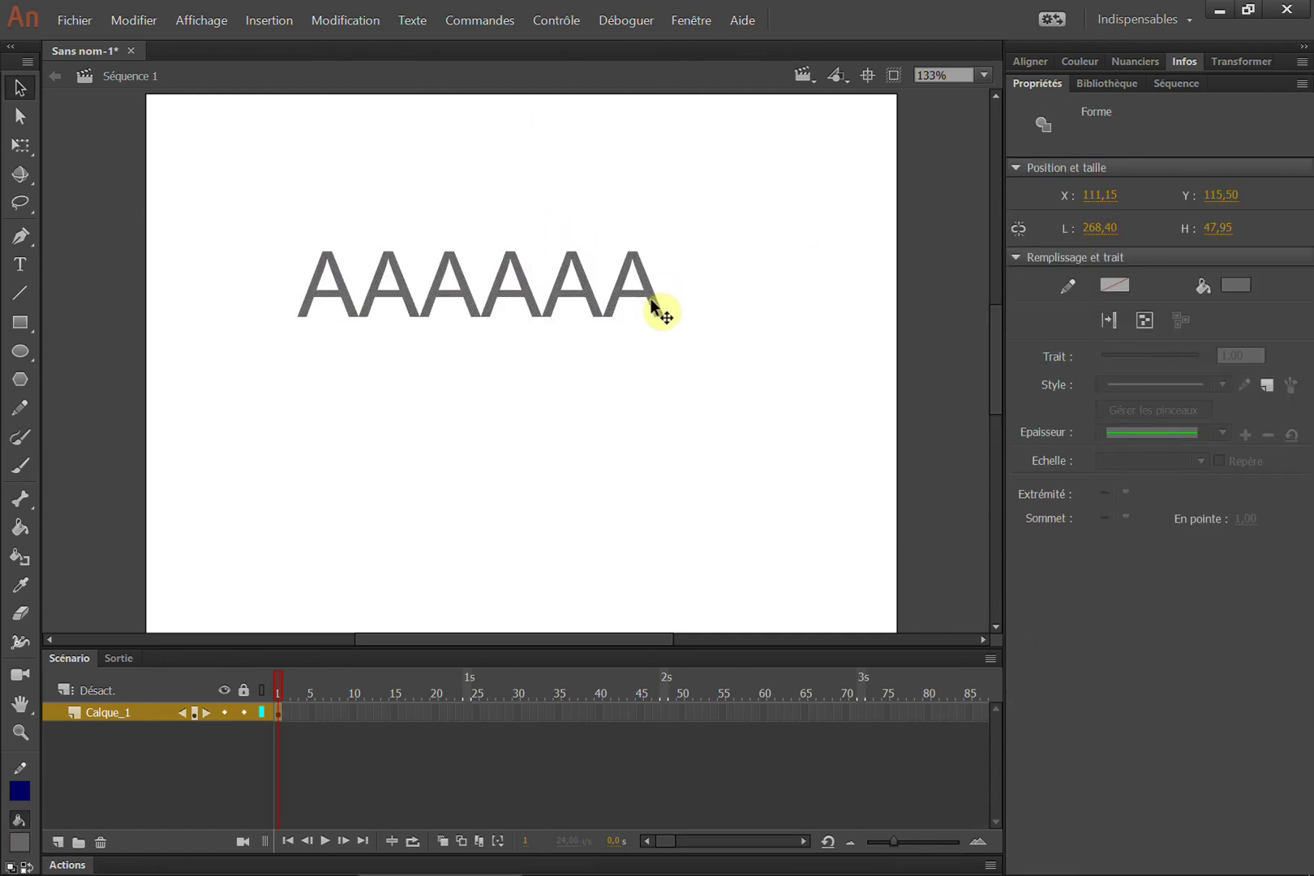
Delete the six letter shapes and add a static text with the single letter H near the stage's centre.
left_click_drag(766, 171, 603, 392)
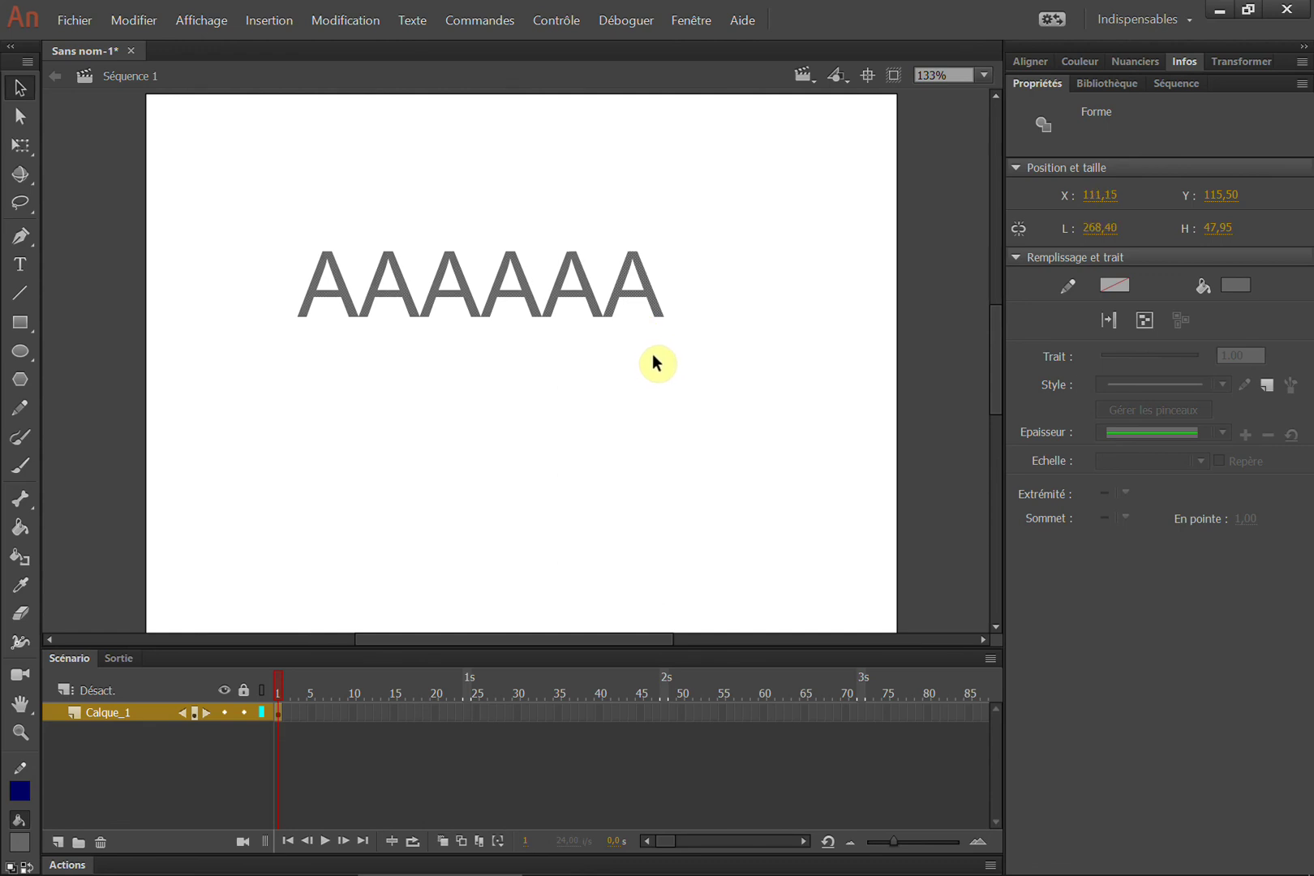
key("Delete")
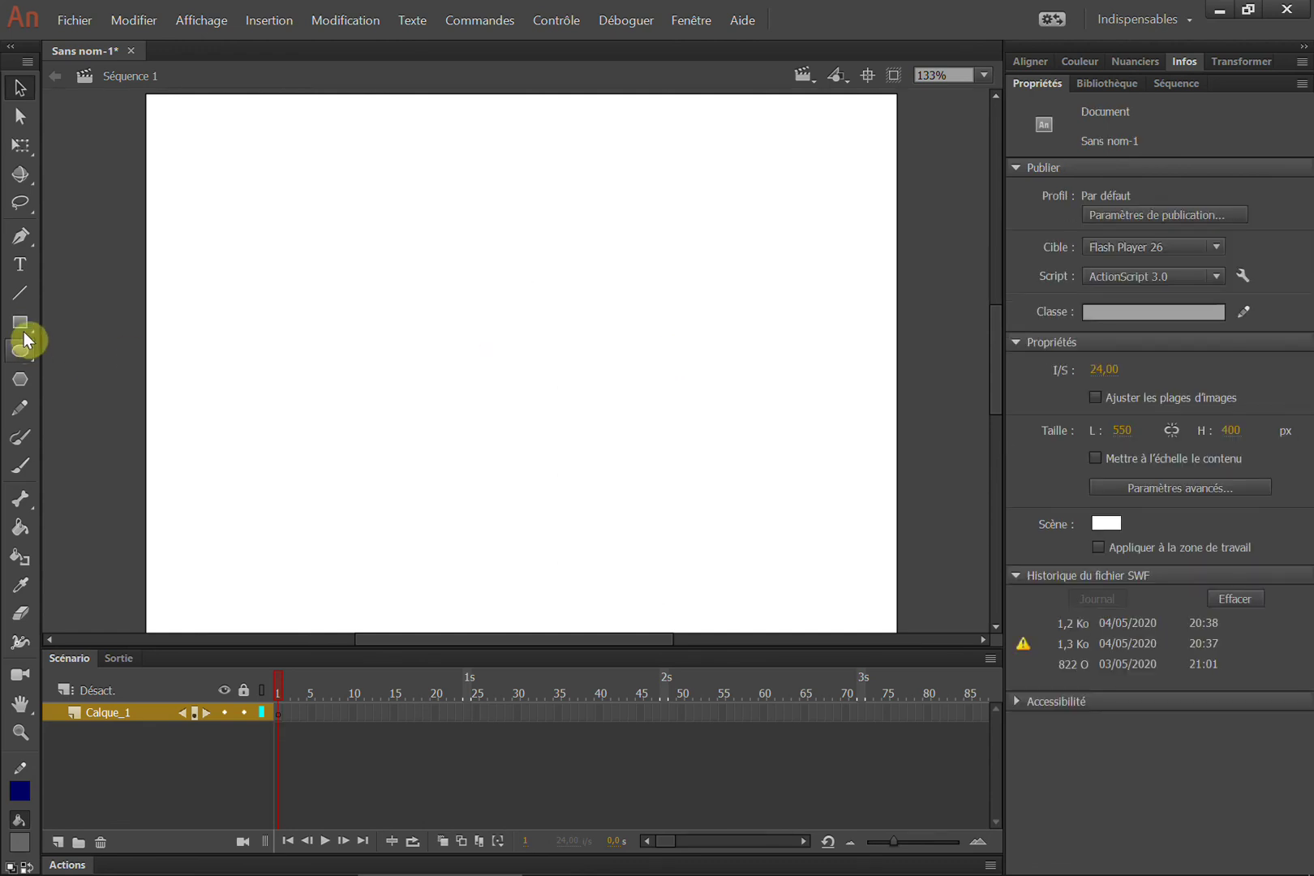
left_click(21, 265)
left_click(481, 358)
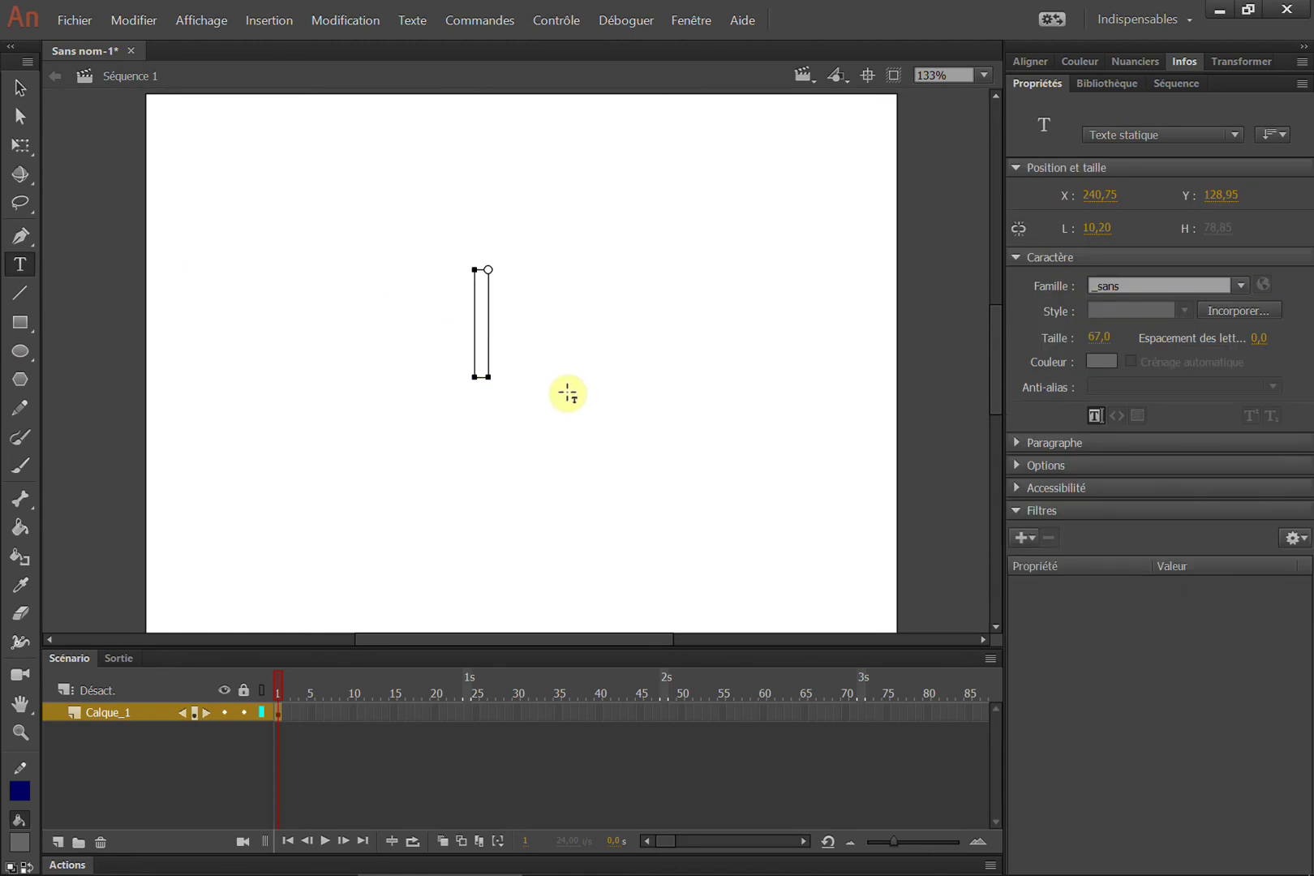
type("H")
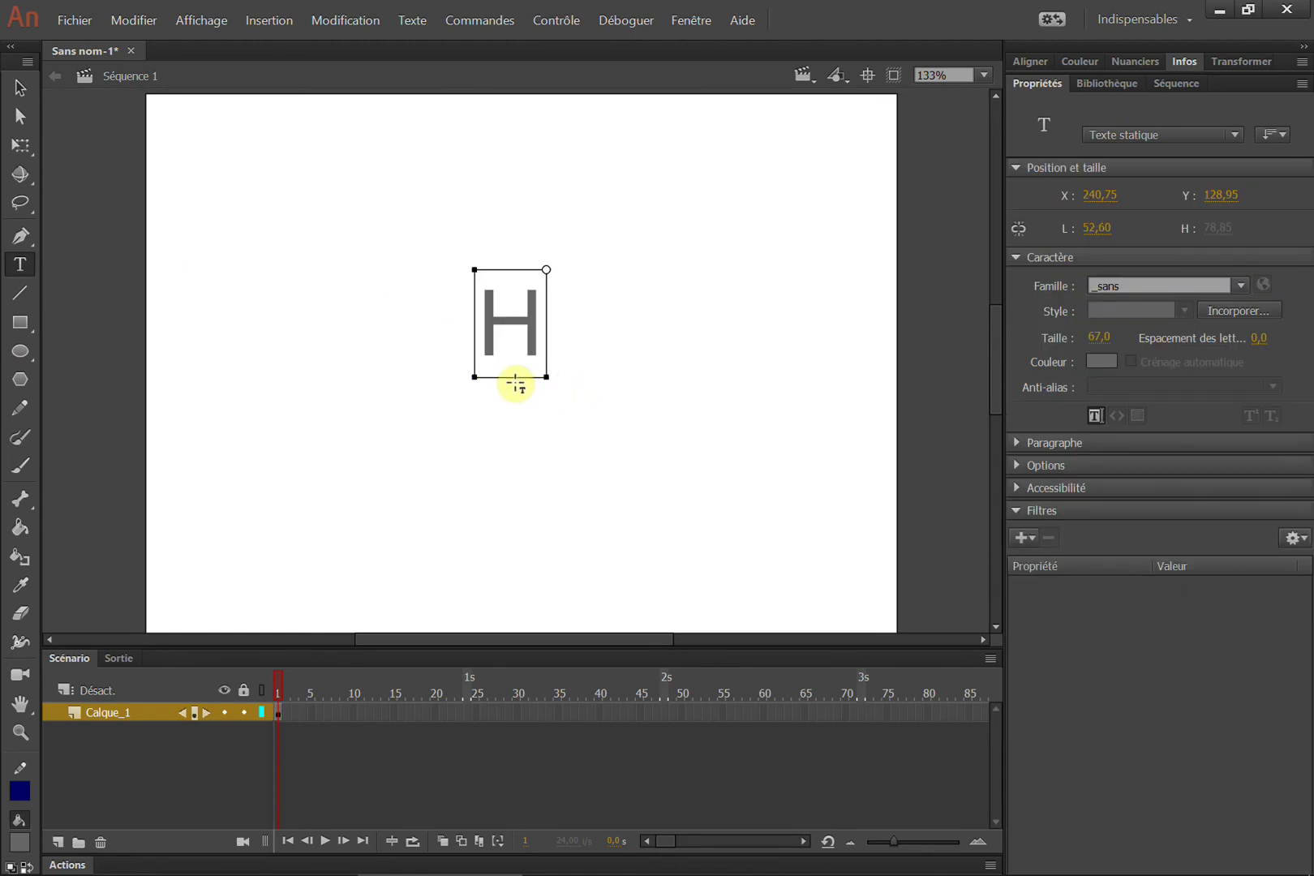
left_click(21, 87)
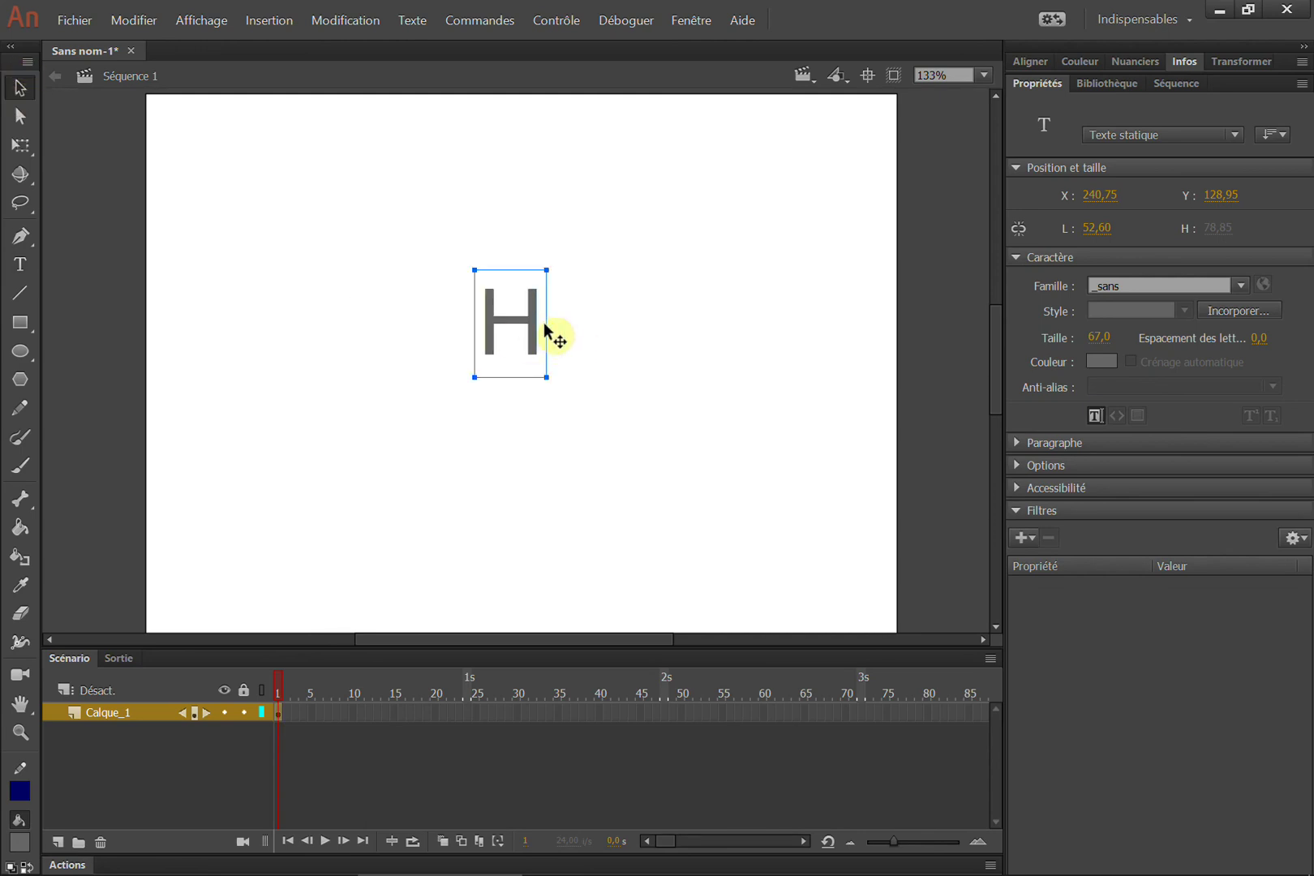
Set the H text's font to Berlin Sans FB Demi and its size to 96.
left_click(1240, 286)
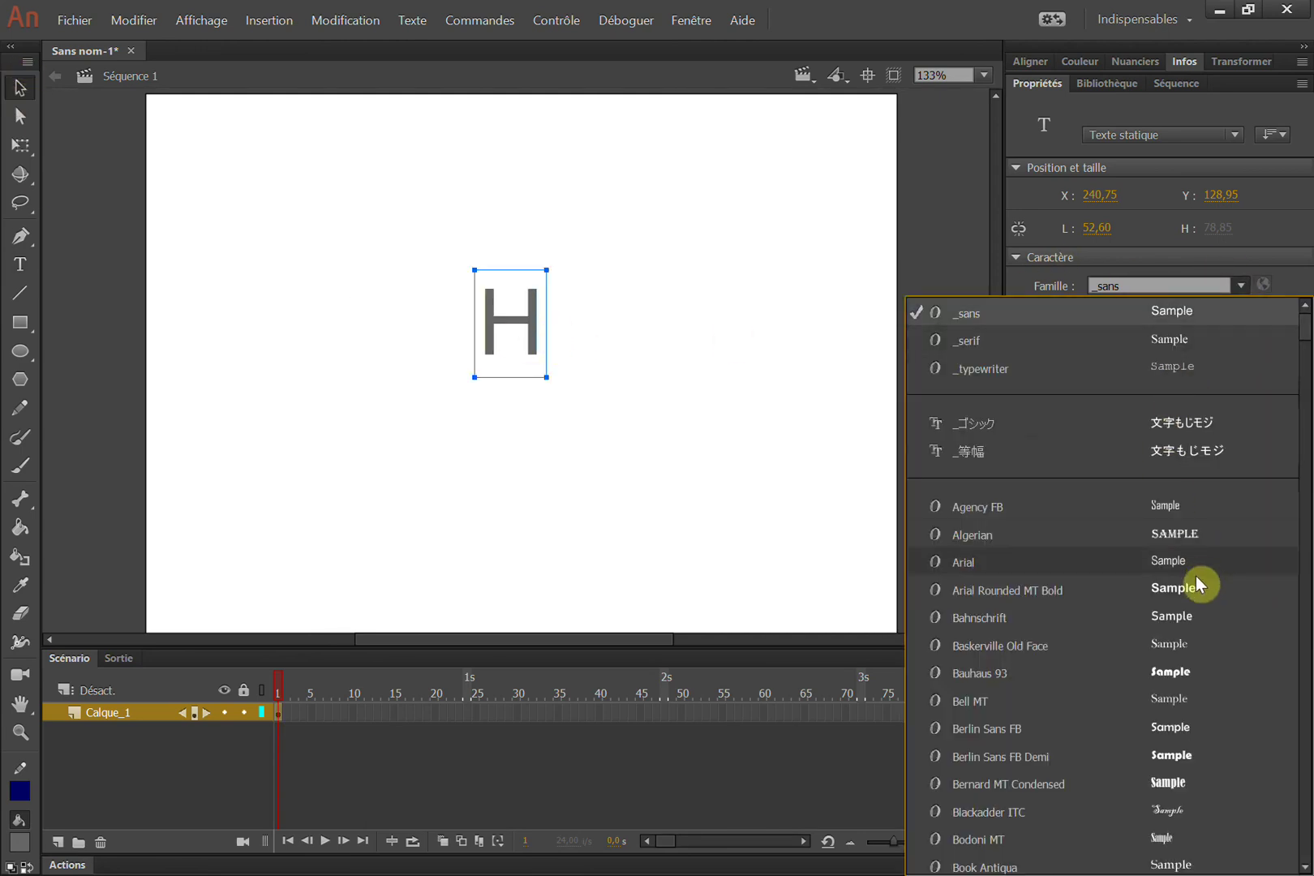
left_click(1189, 756)
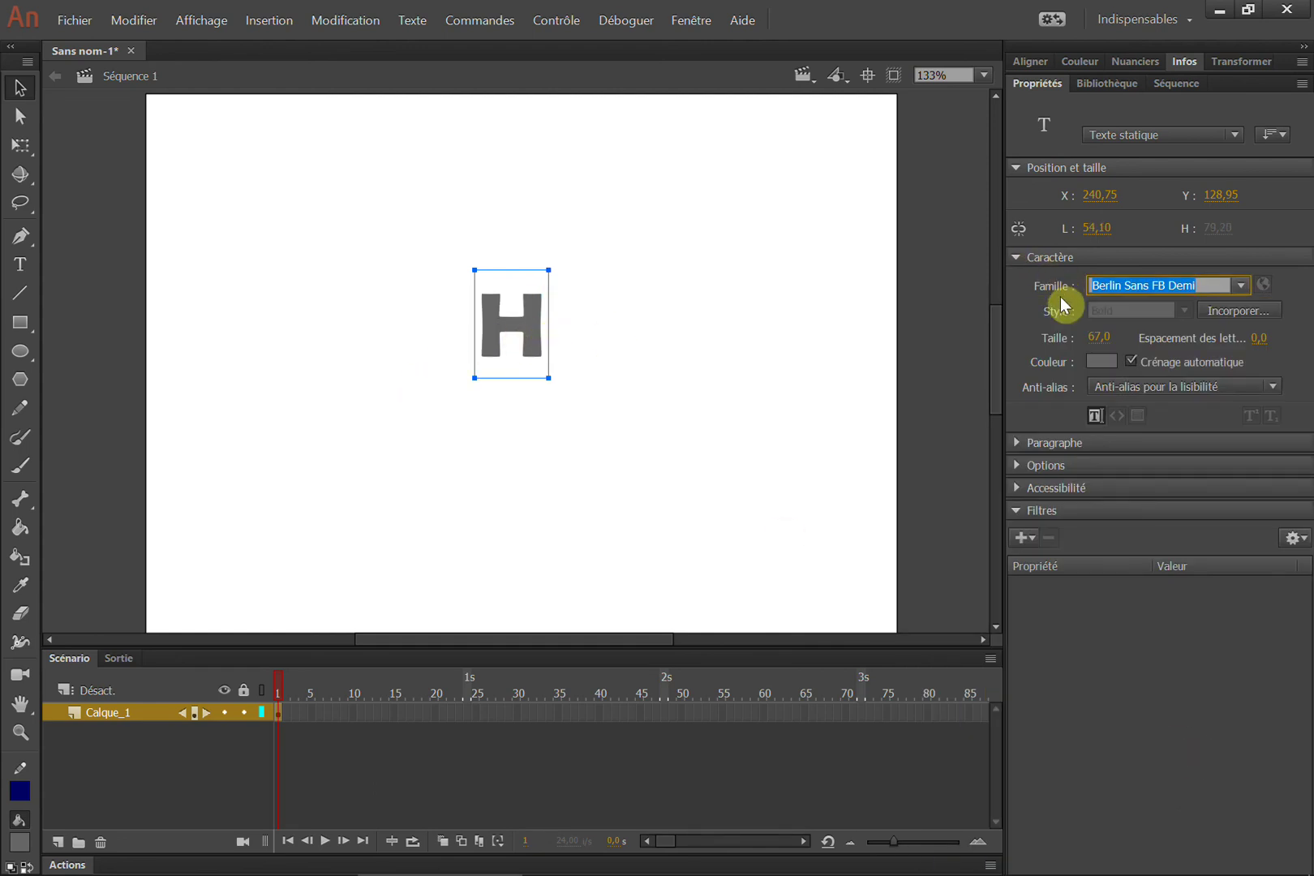
left_click_drag(1144, 342, 1120, 349)
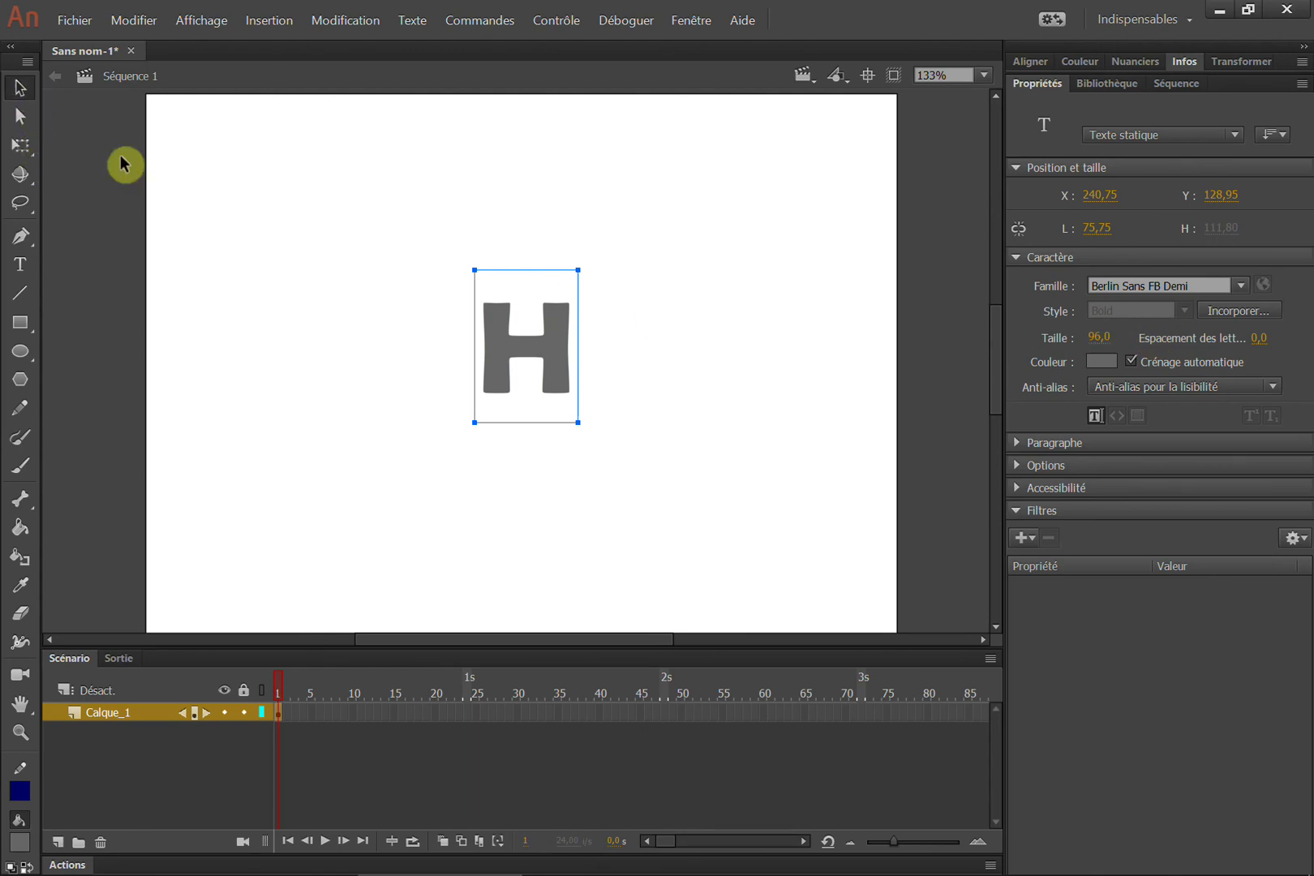
Set the colour of the H text to dark green from the default swatches.
left_click(469, 333)
left_click(553, 337)
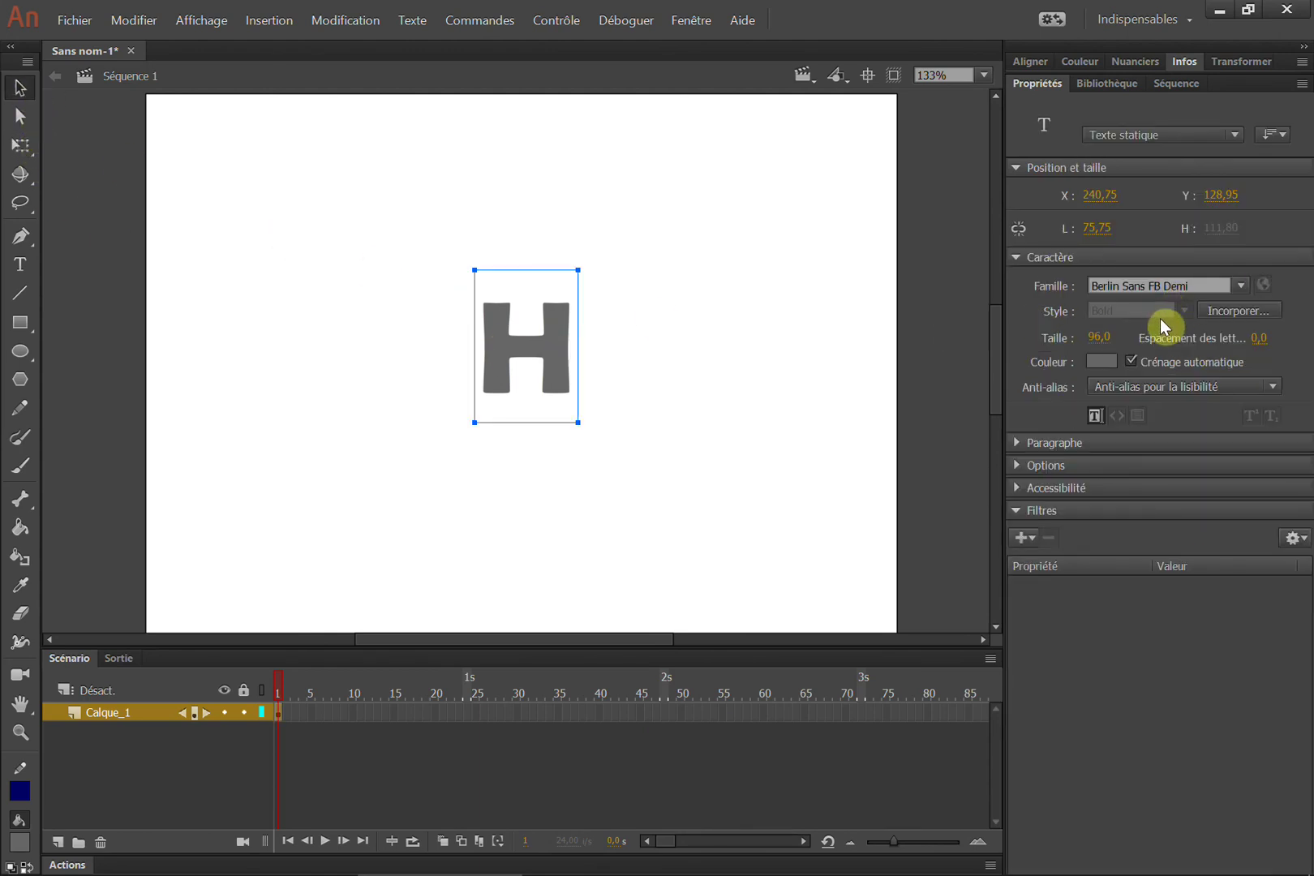
left_click(1092, 362)
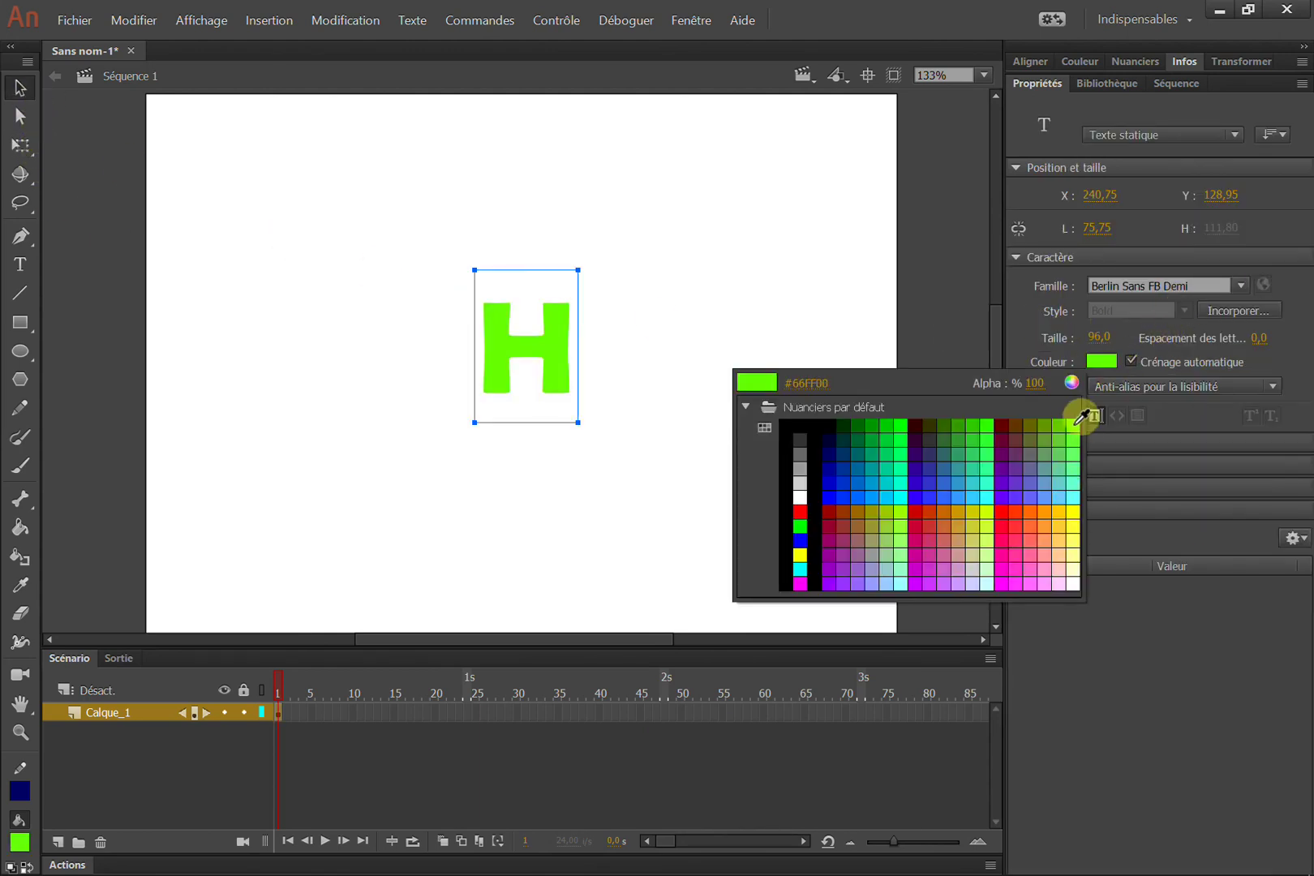
left_click(953, 428)
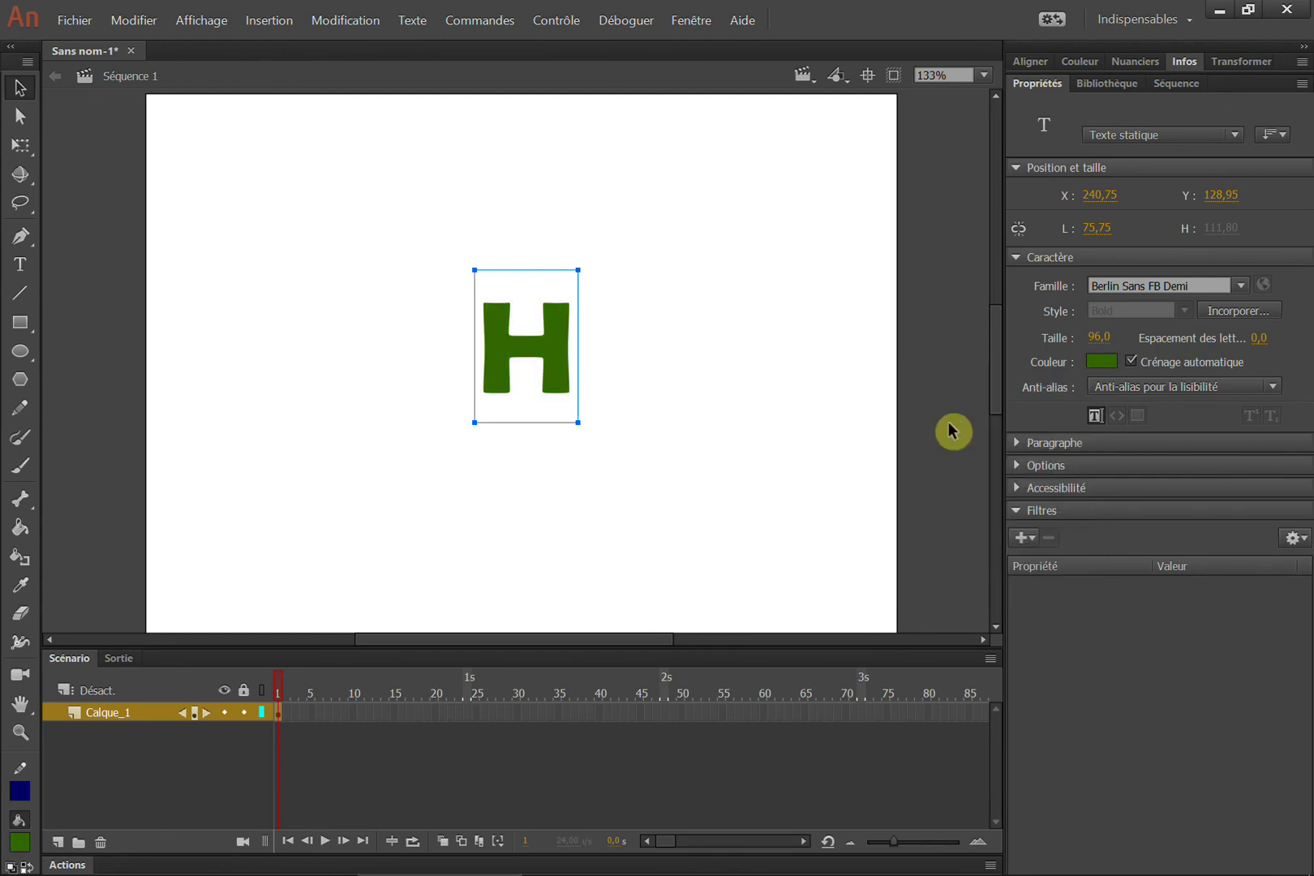
Break the green H text apart into a shape, and undo the break.
left_click(425, 496)
left_click(490, 381)
key("ctrl+b")
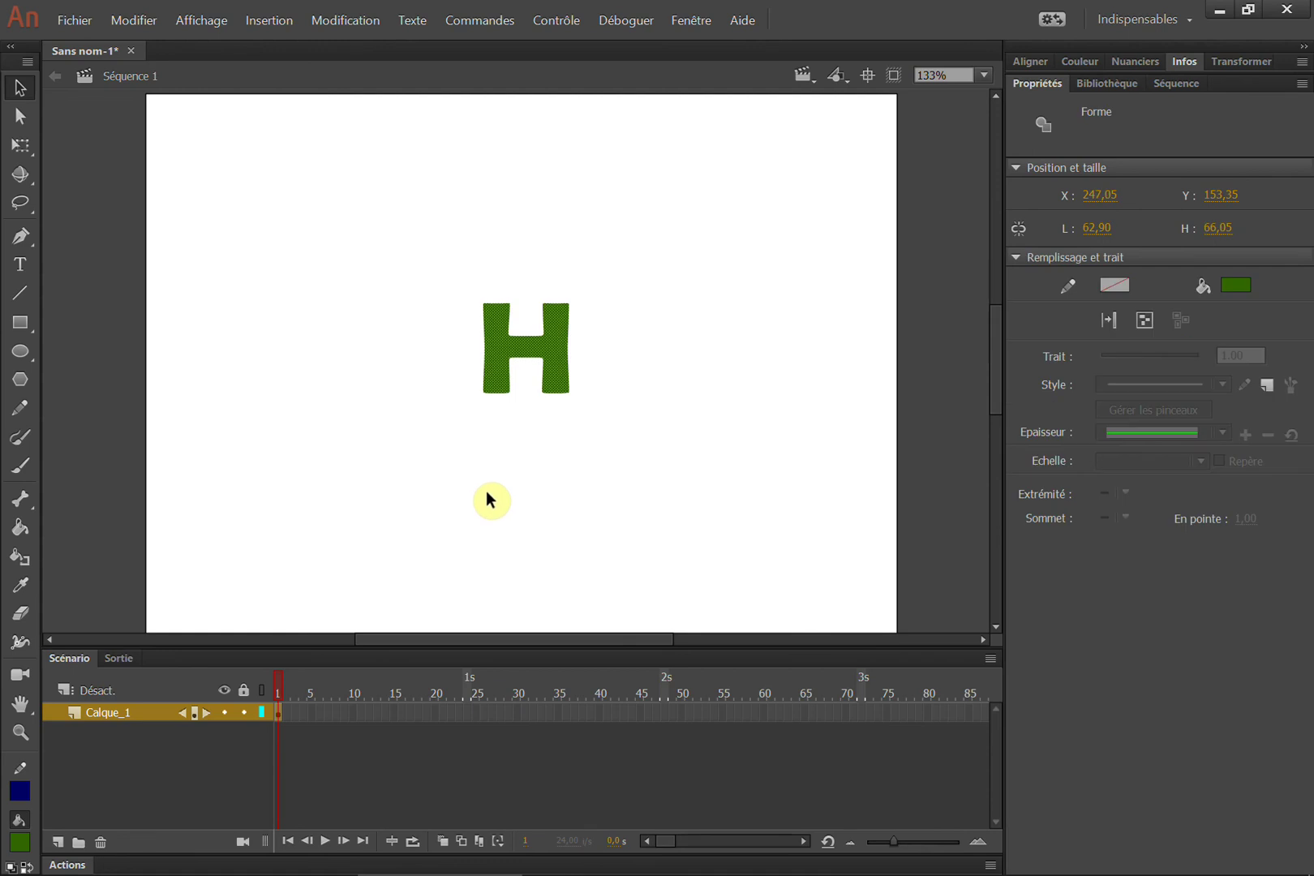
left_click_drag(397, 254, 680, 530)
key("ctrl+z")
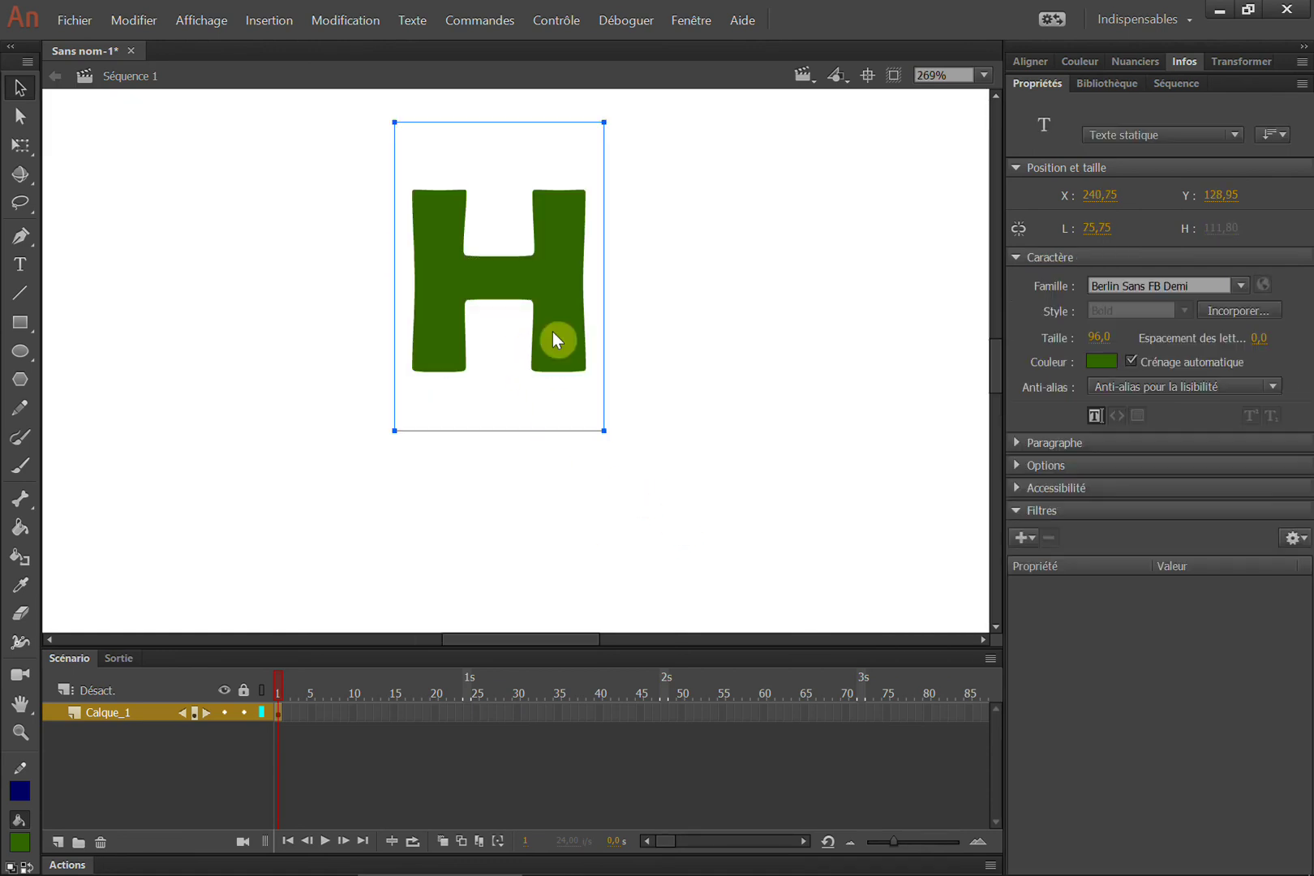
Break the green H text apart into a shape again, and reselect the resulting shape.
key("space")
left_click_drag(557, 299, 591, 358)
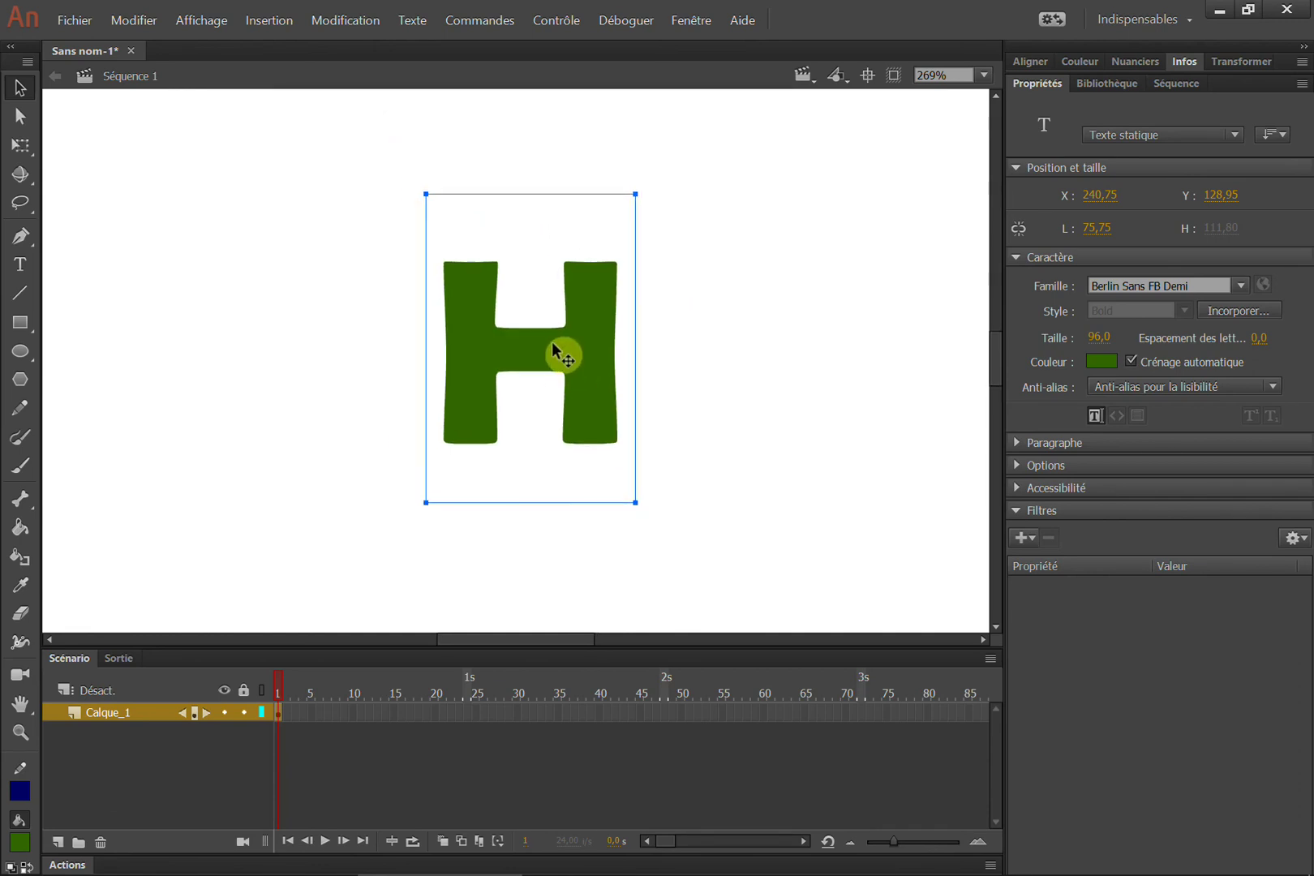
key("ctrl+b")
left_click(760, 406)
left_click(582, 365)
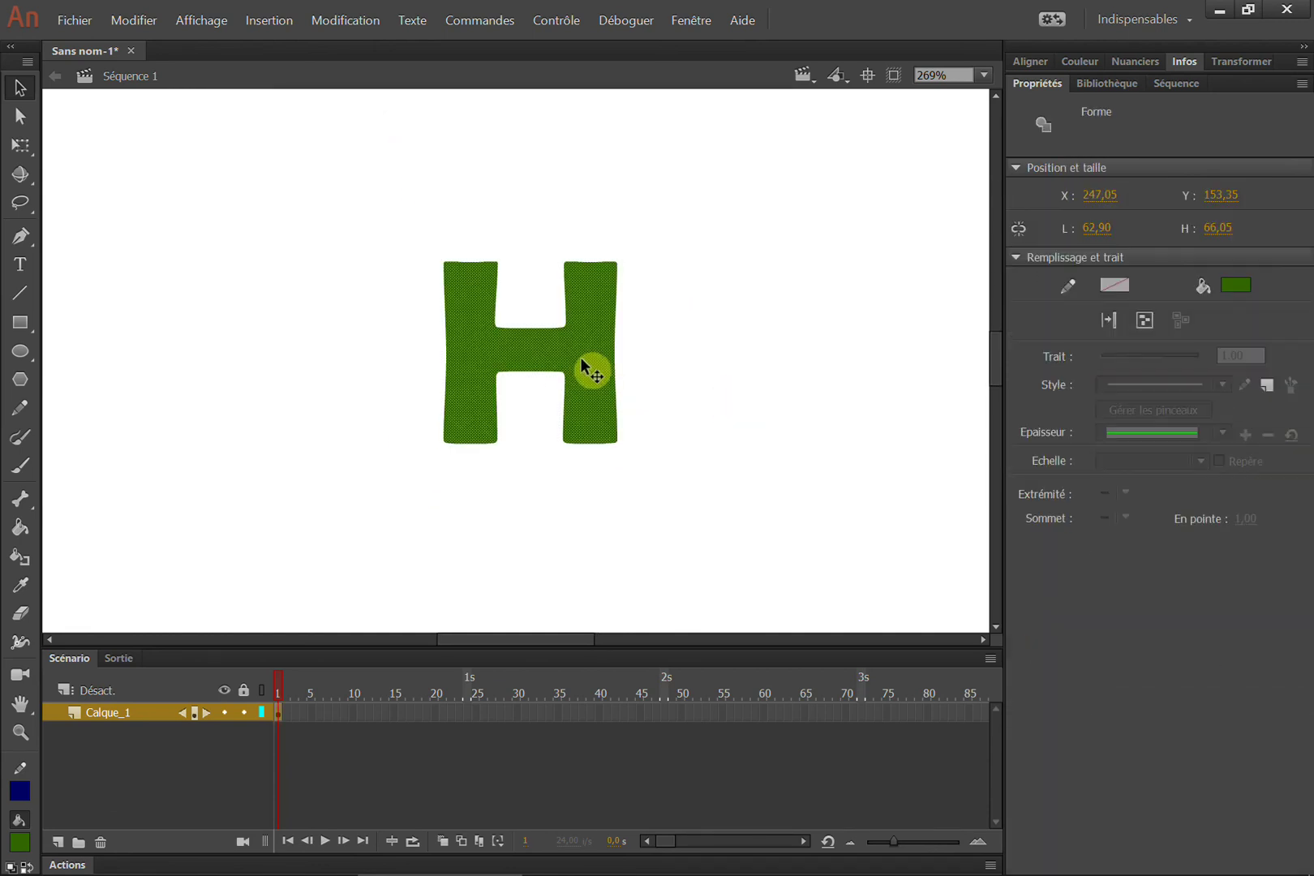
Examine the fill of the broken-apart H up close, both deselected and selected, to see that it is a plain shape.
left_click_drag(501, 296, 593, 373)
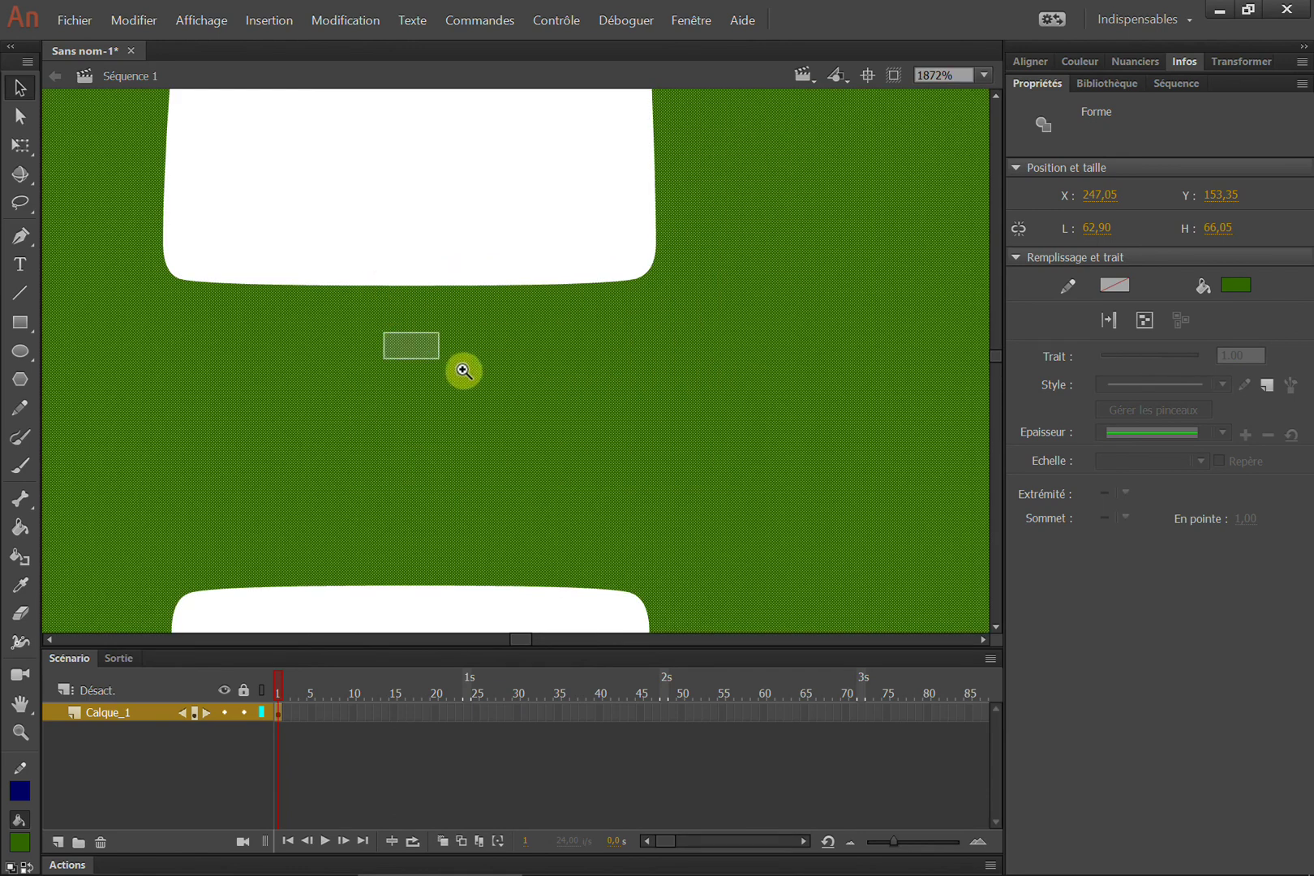
left_click(442, 361)
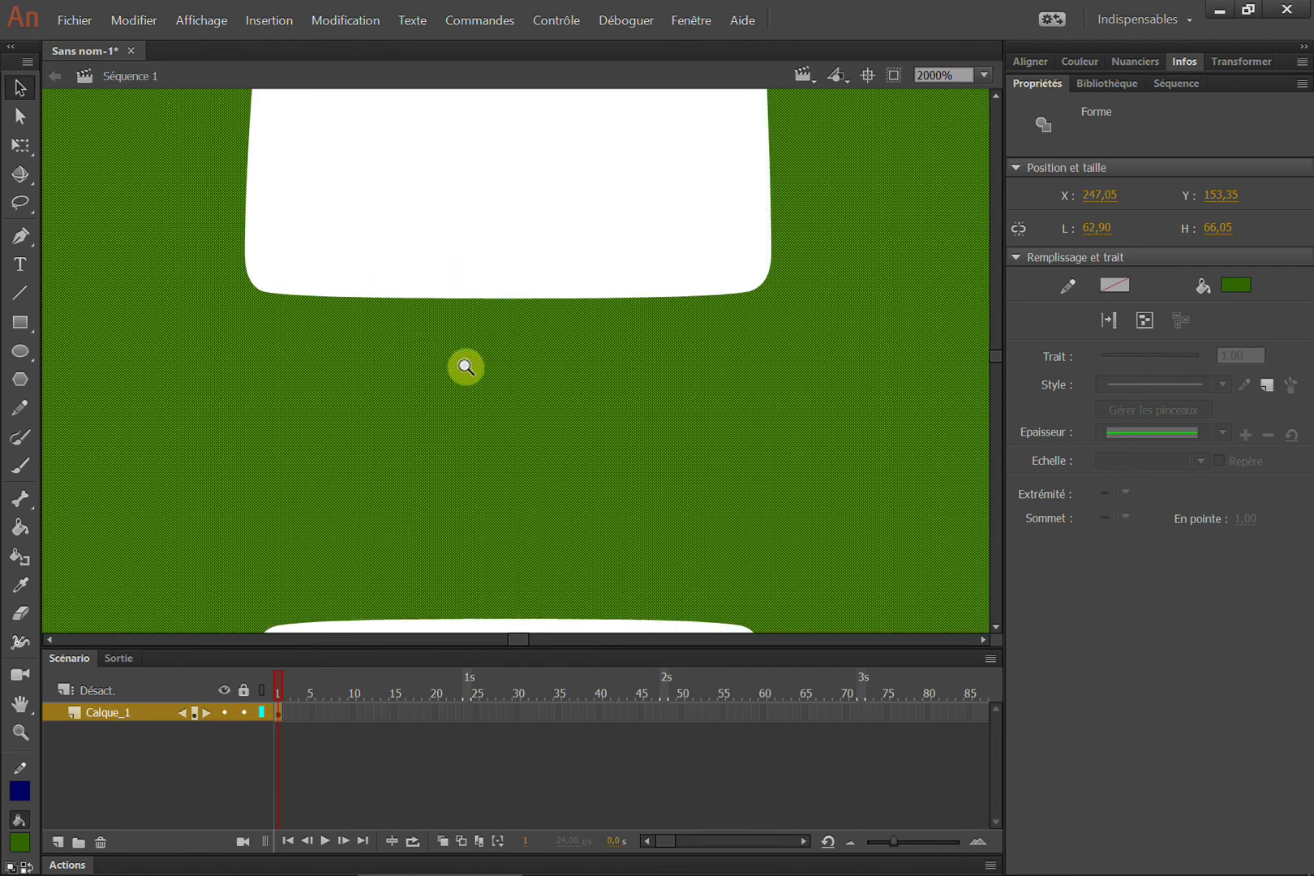
key("ctrl+shift+a")
left_click(399, 361)
left_click(610, 270)
left_click(654, 327)
left_click(608, 247)
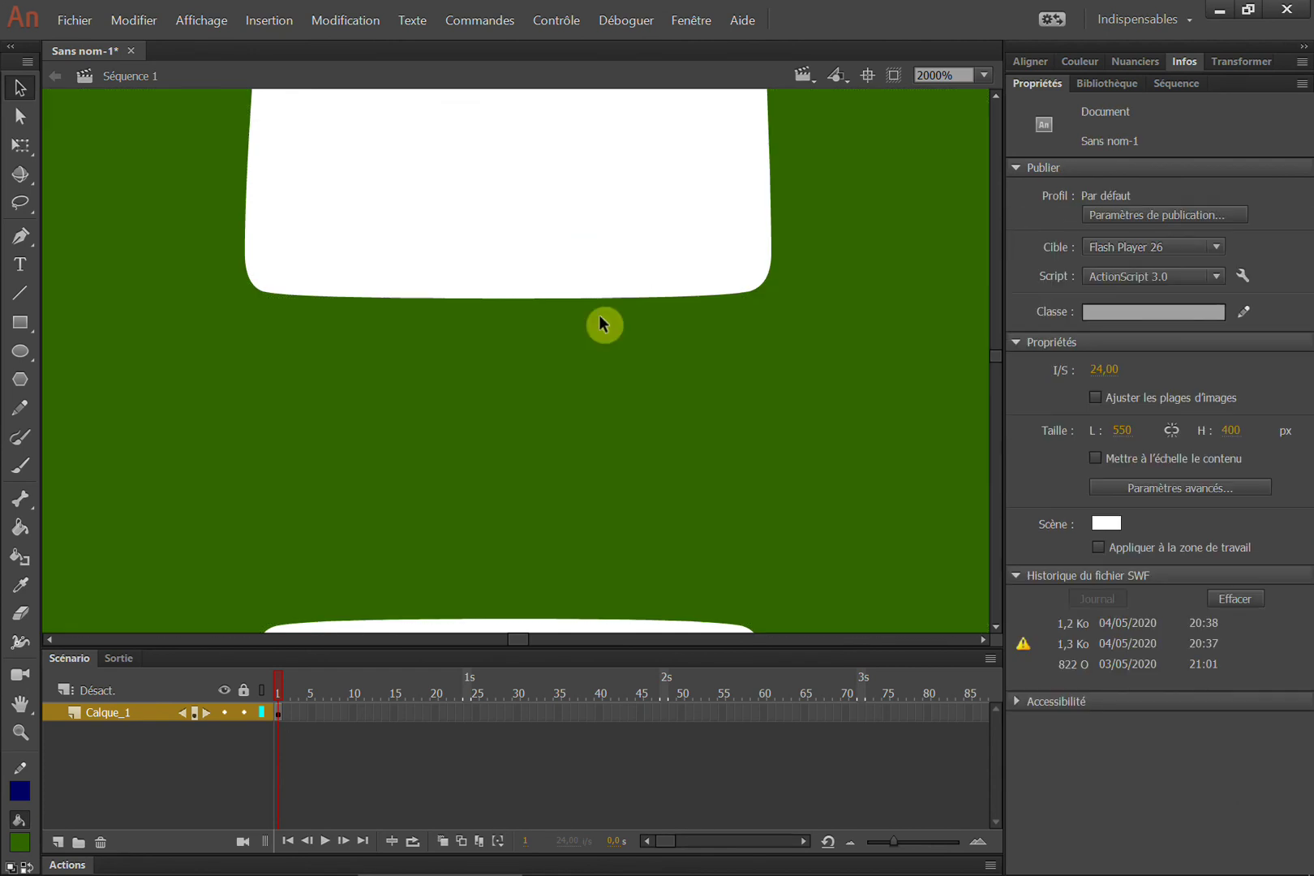
left_click(614, 377)
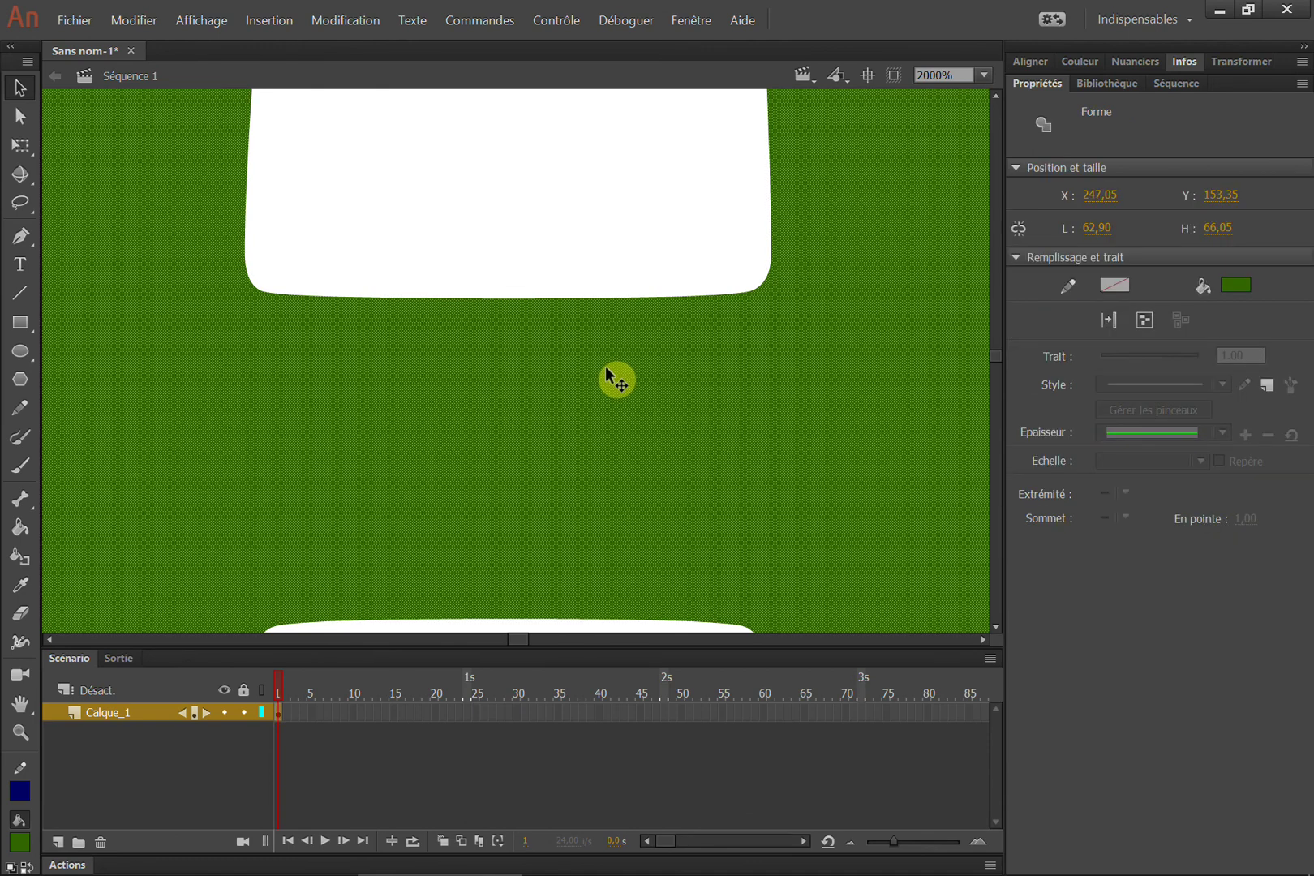
Cut pieces about 14 px tall off the upper ends of both H legs and move them away from the letter.
double_click(20, 703)
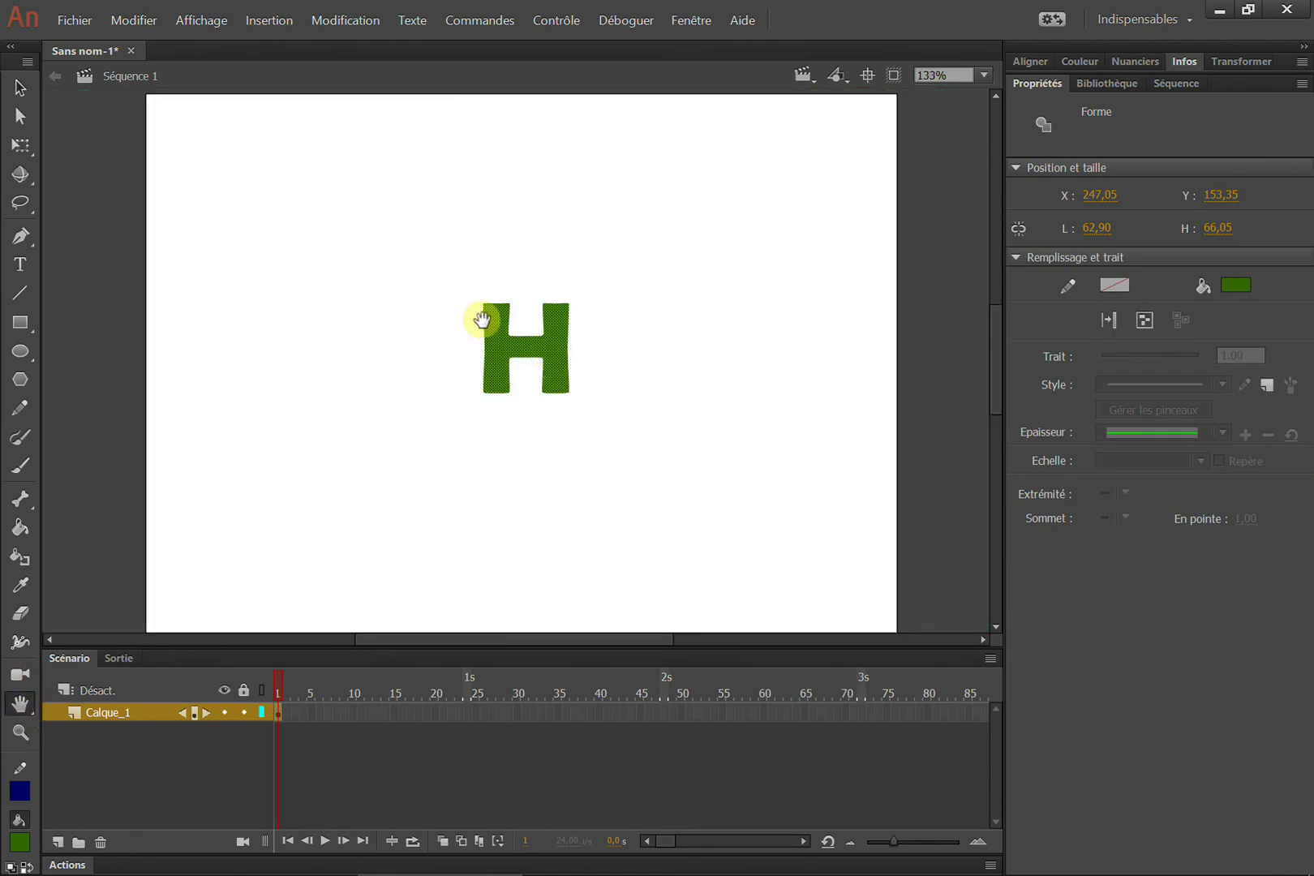
left_click_drag(490, 338, 616, 477)
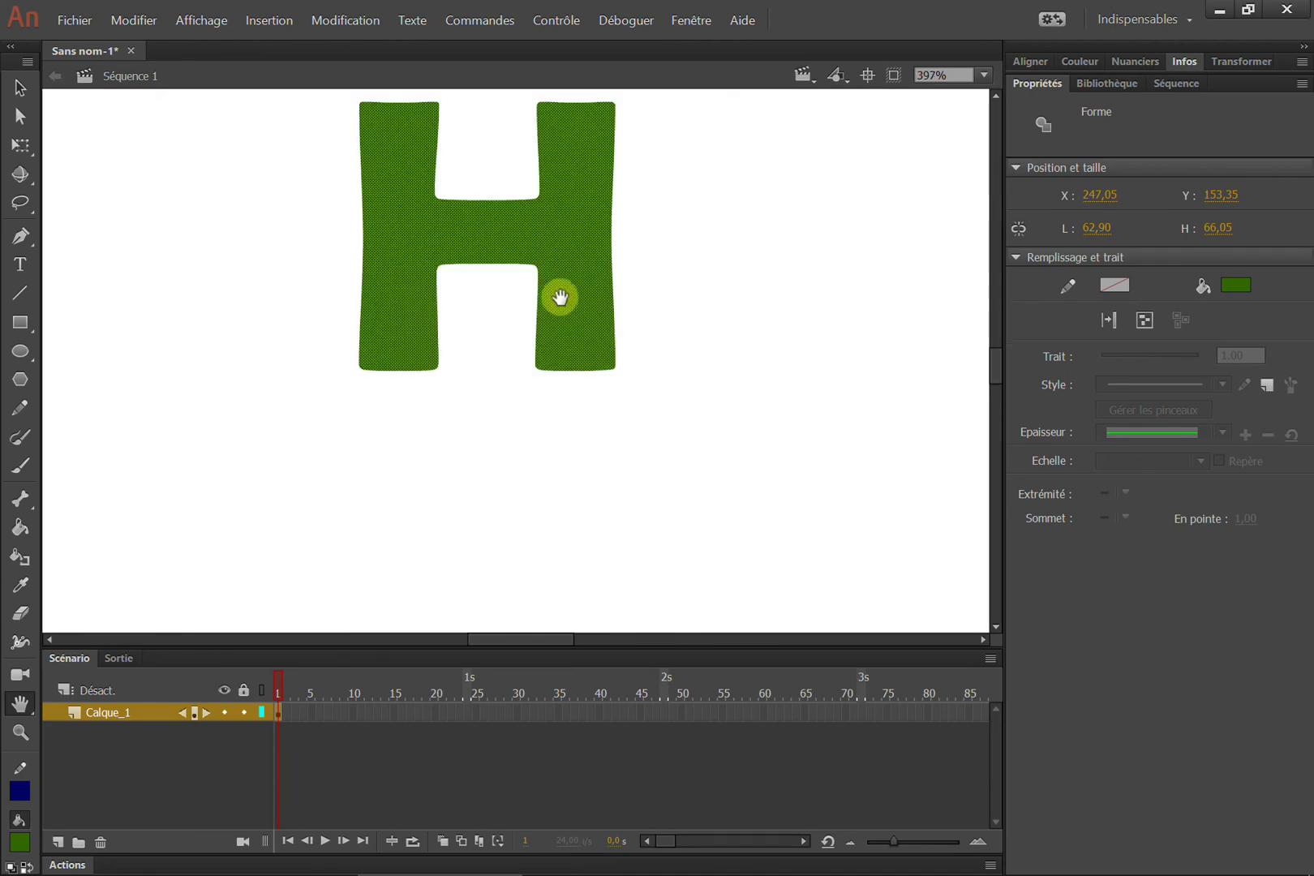
left_click_drag(535, 242, 556, 415)
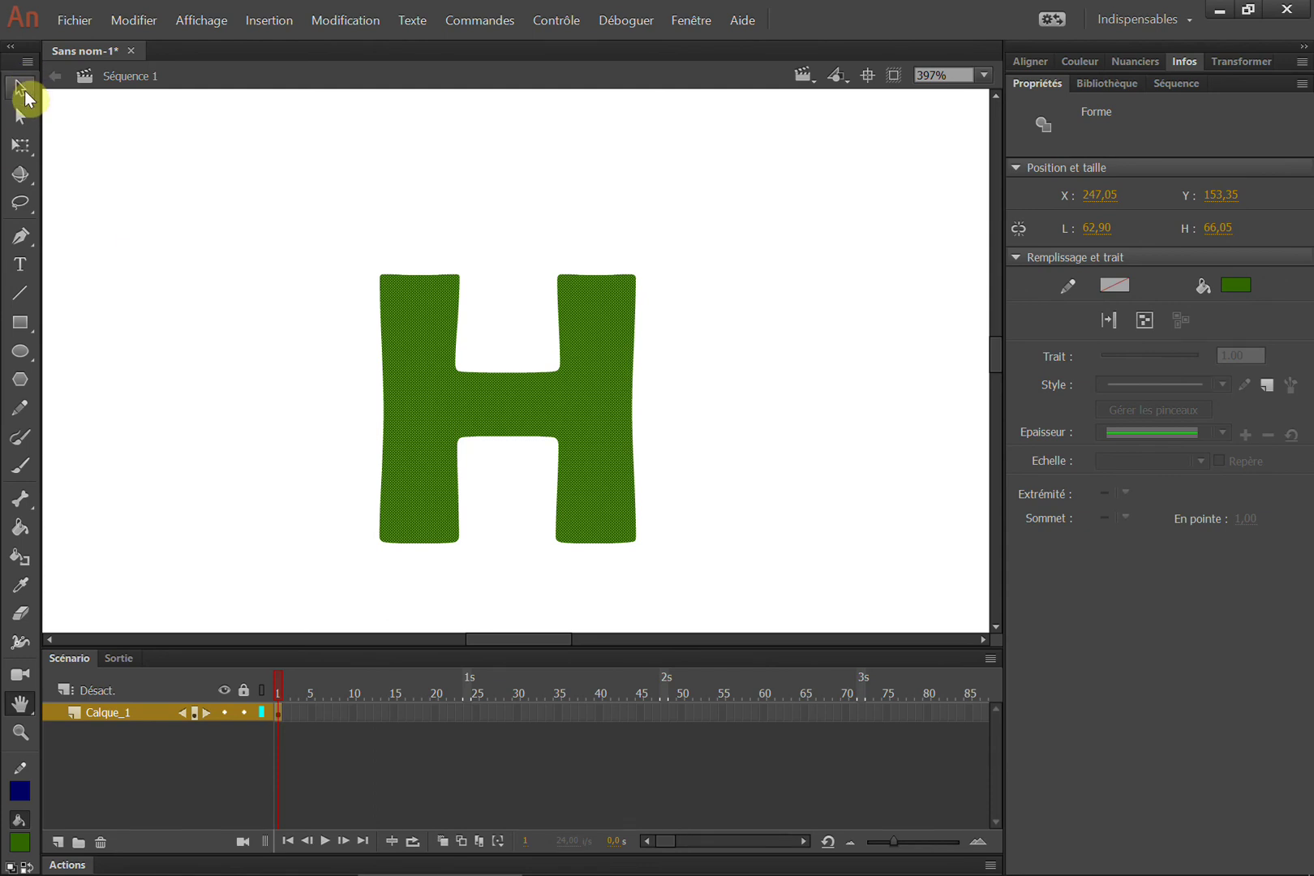
left_click_drag(771, 238, 739, 247)
left_click(786, 390)
left_click_drag(315, 246, 513, 332)
left_click_drag(425, 316, 397, 210)
Cut off the lower ends of both H legs, about 11 px tall on the left leg, and move the pieces outward.
left_click_drag(694, 508, 528, 549)
left_click_drag(637, 543, 757, 572)
left_click_drag(327, 499, 527, 570)
left_click_drag(410, 522, 240, 522)
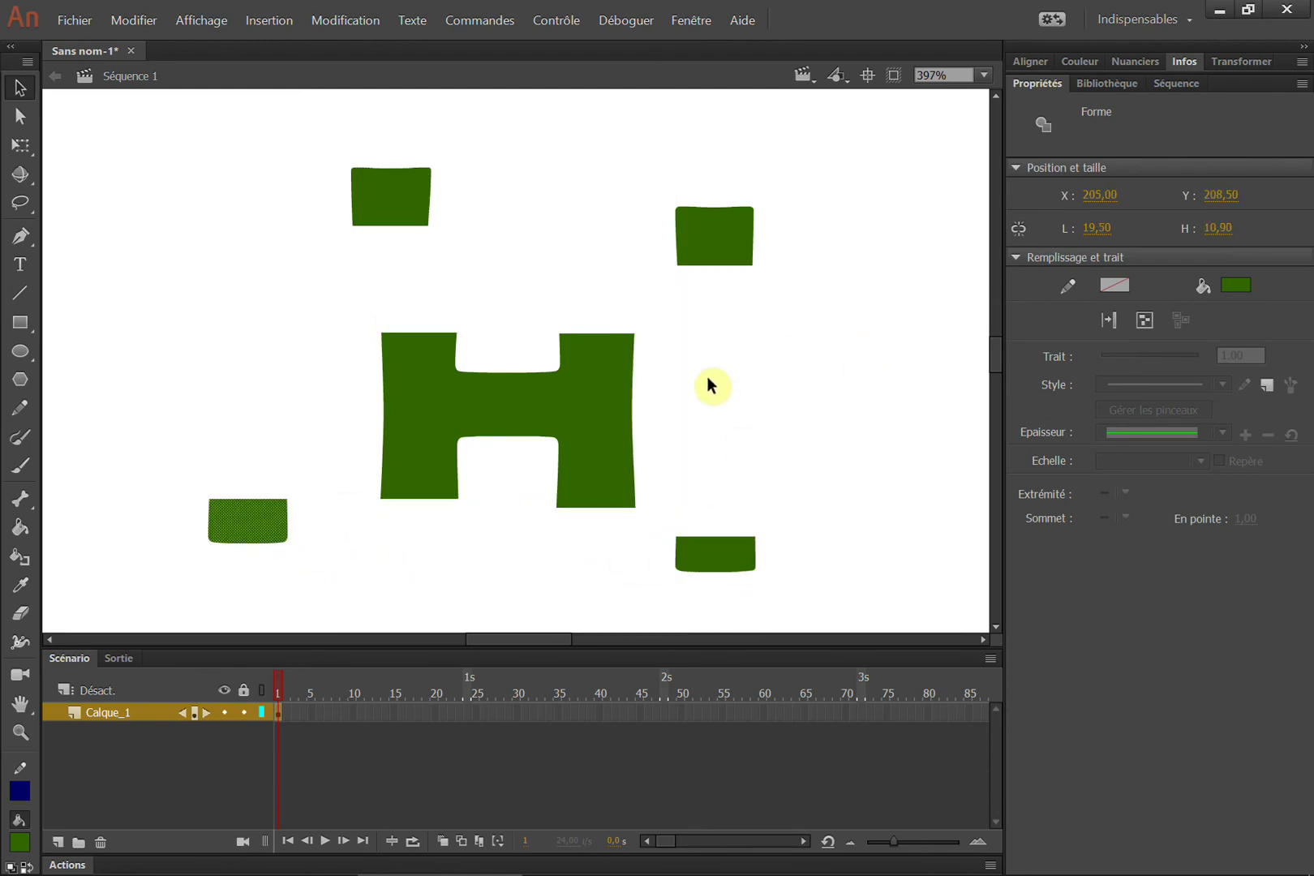
Fill the detached upper-right piece with bright green and the detached upper-left piece with dark blue.
left_click(733, 261)
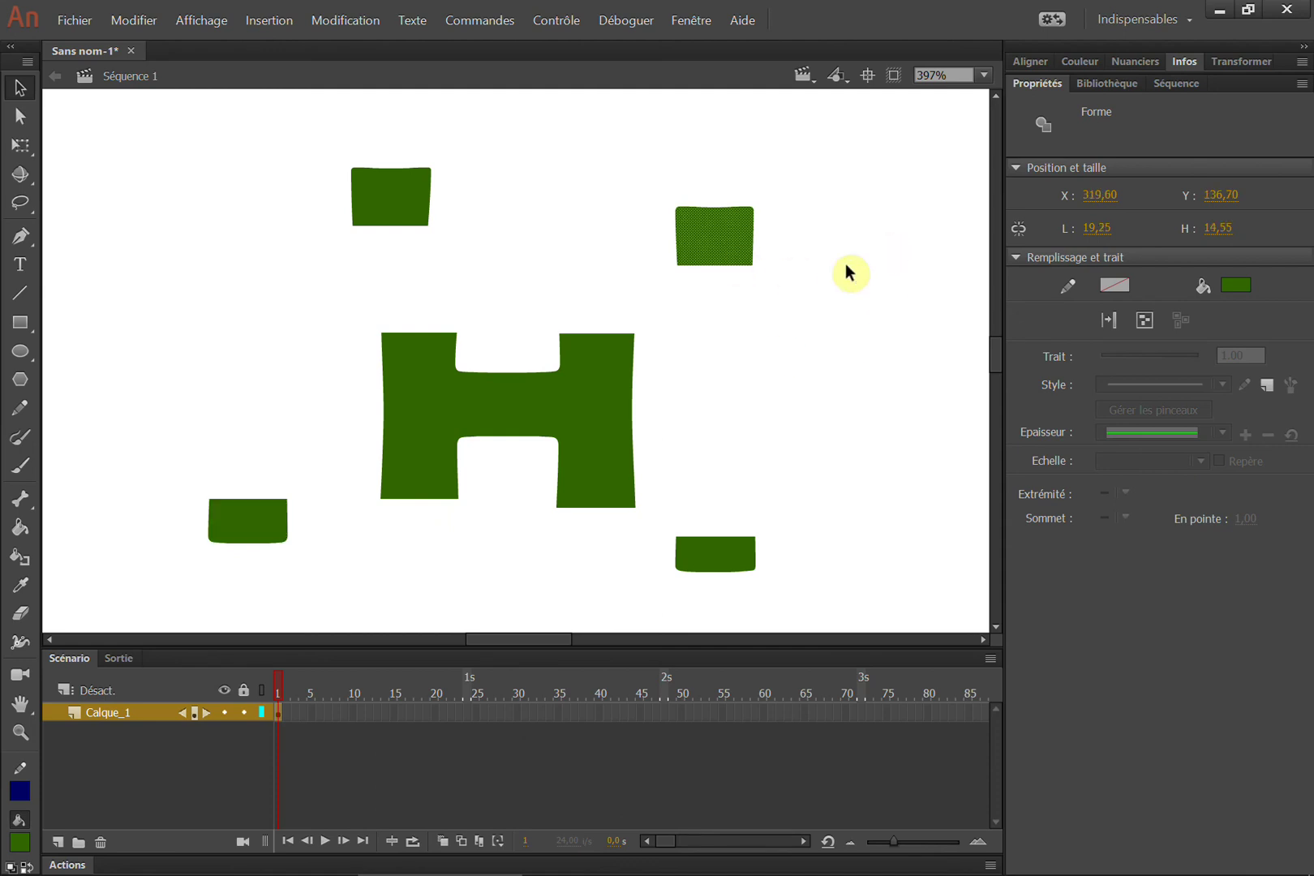
left_click(1236, 285)
left_click(1125, 338)
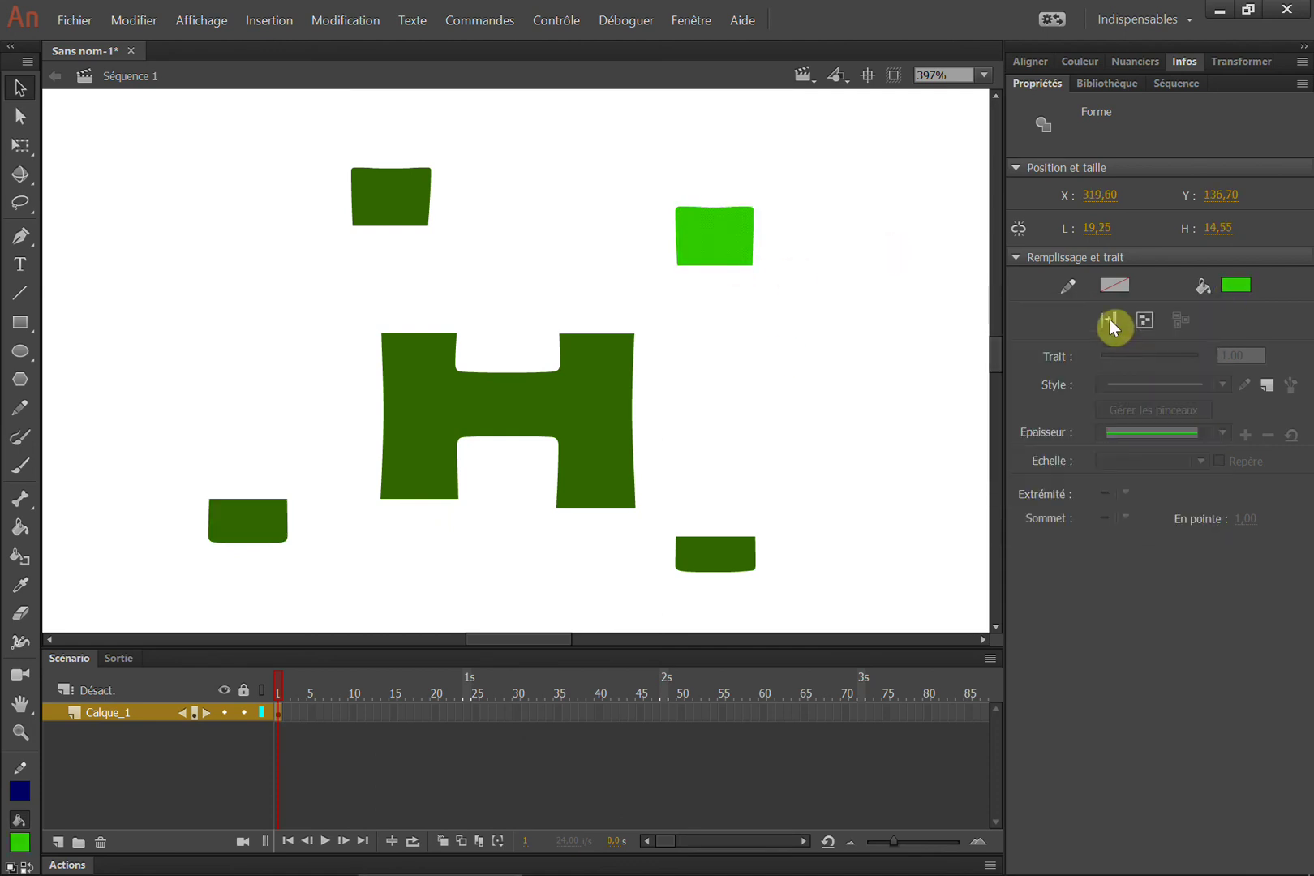
left_click(552, 190)
left_click(418, 202)
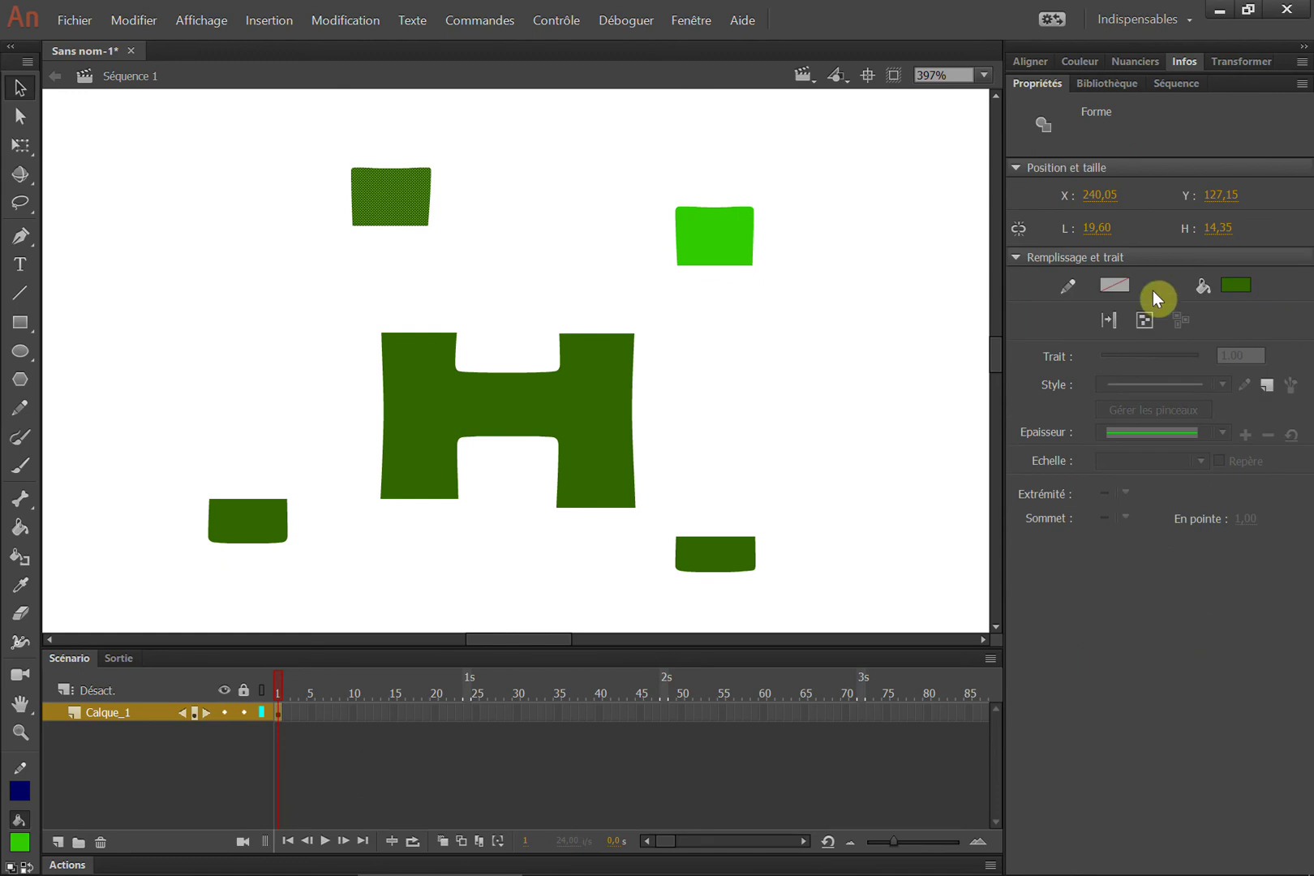
left_click(1233, 288)
left_click(976, 367)
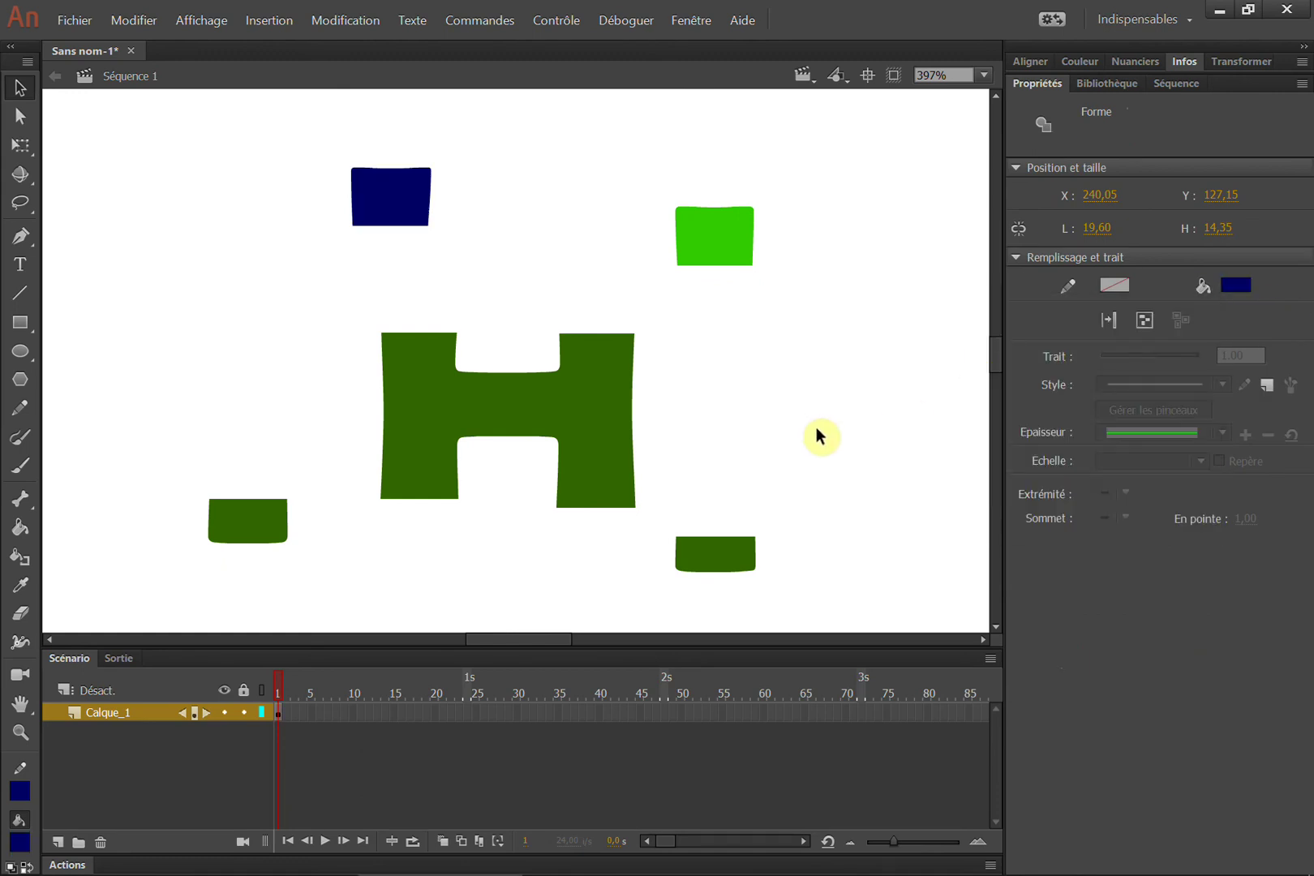
left_click(818, 435)
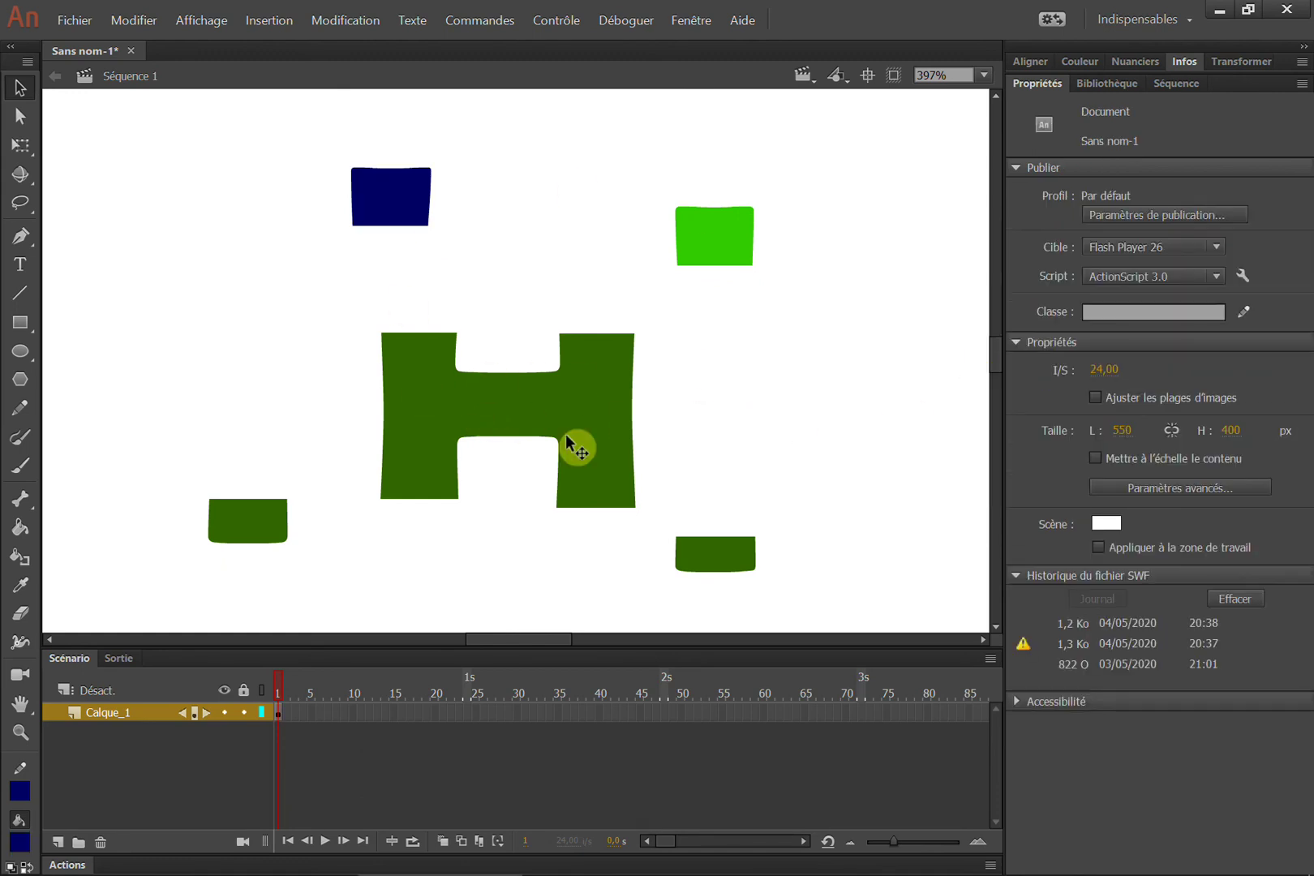
Cut vertical strips off the H, about 8 px wide on the right side and 11 px on the left, and move them outward.
left_click_drag(688, 315, 602, 536)
left_click_drag(696, 447, 1001, 421)
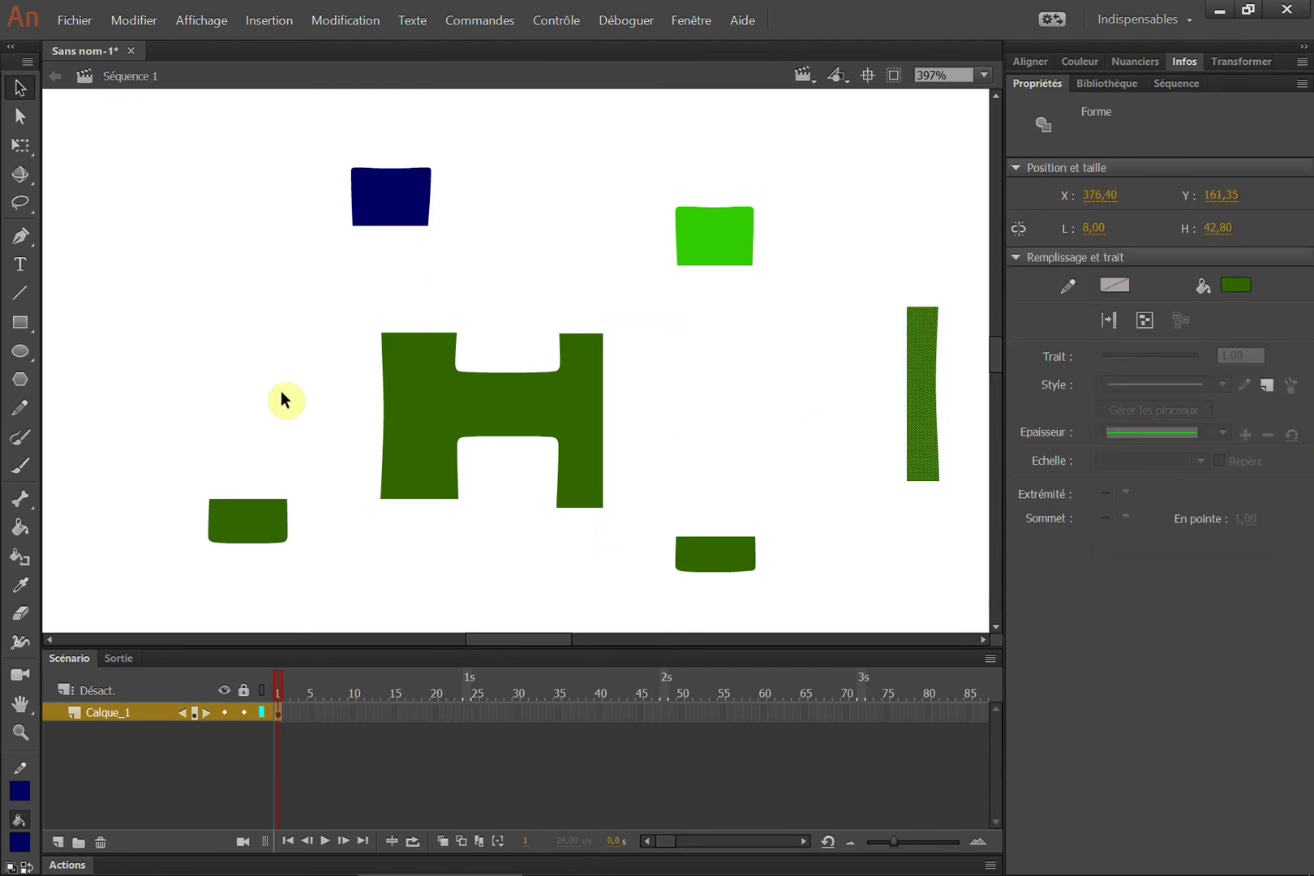
left_click_drag(319, 312, 259, 373)
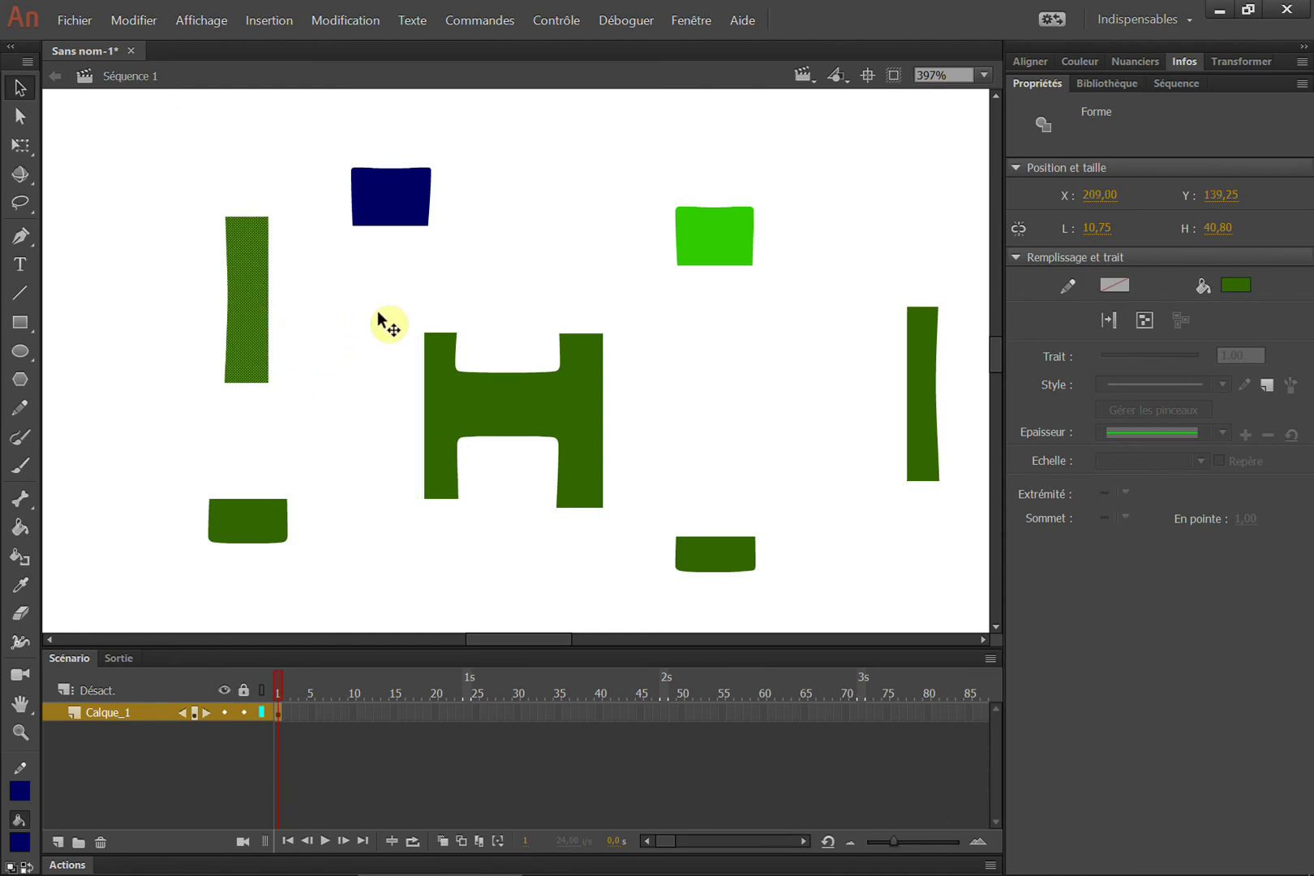
Delete all the pieces of the H from the stage, and switch to the lesson's title slide.
double_click(22, 704)
left_click(20, 87)
left_click_drag(328, 205, 860, 578)
key("Delete")
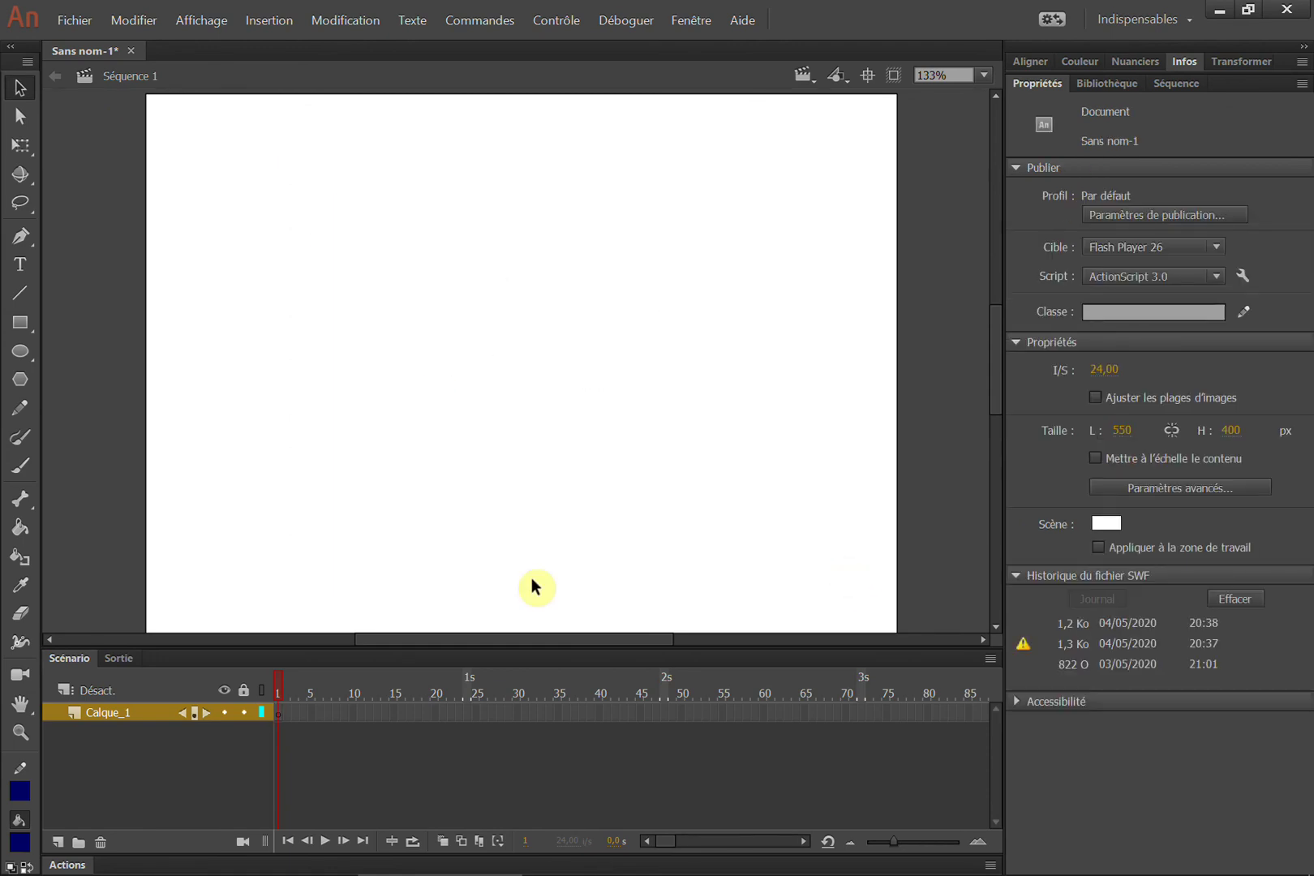
key("alt+Tab")
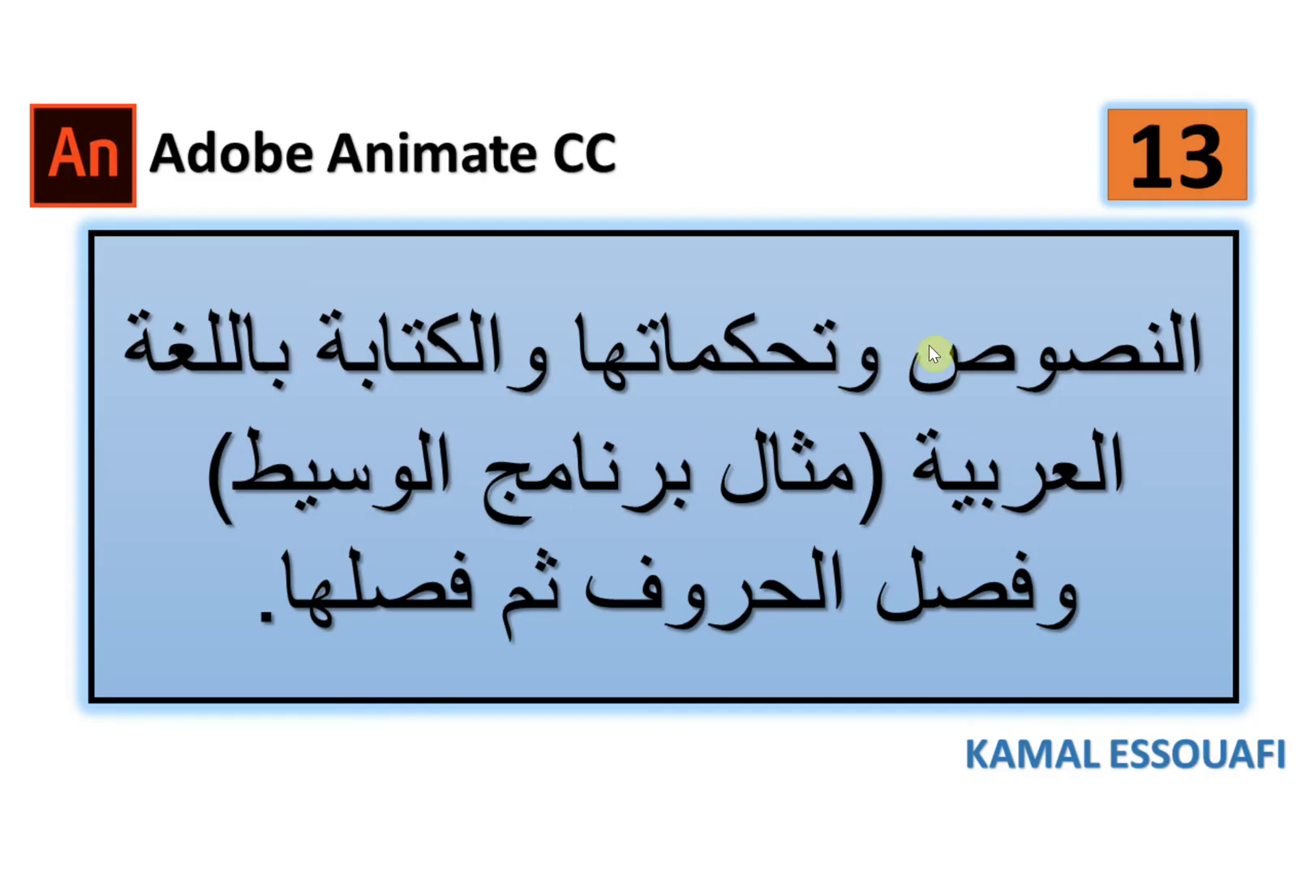